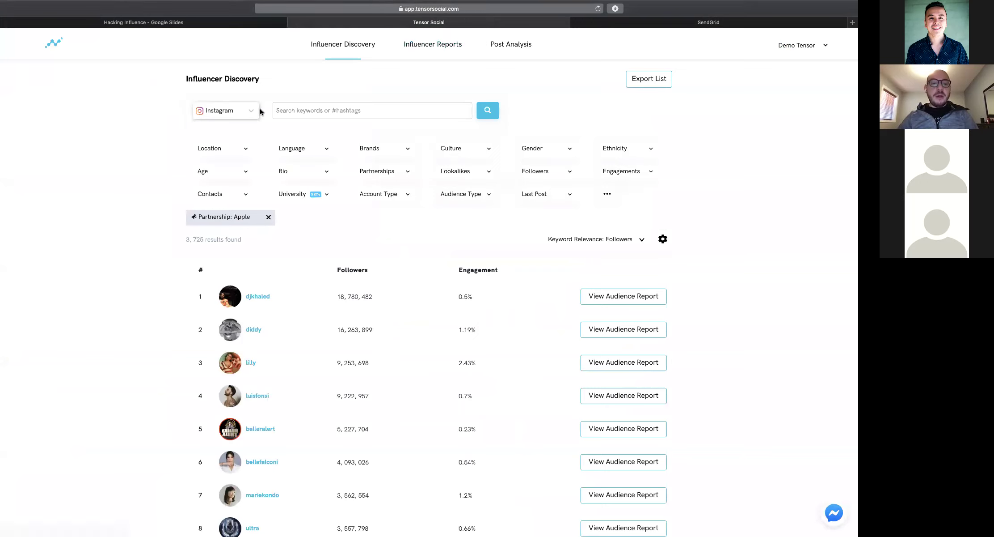
# Remove the 'Partnership: Apple' filter to restore all 91,750,335 results, keeping Instagram as the platform
pyautogui.click(269, 216)
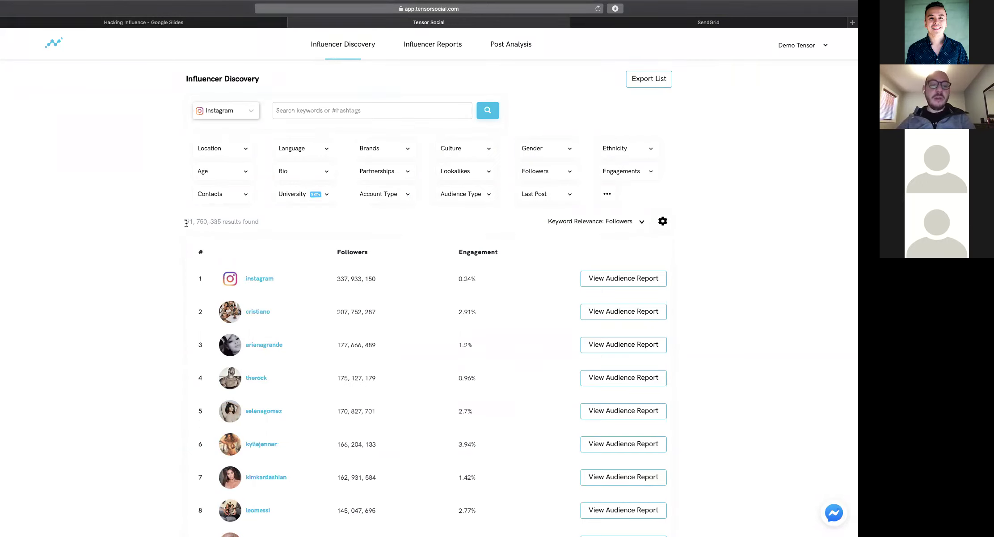
pyautogui.moveTo(187, 222); pyautogui.dragTo(252, 222)
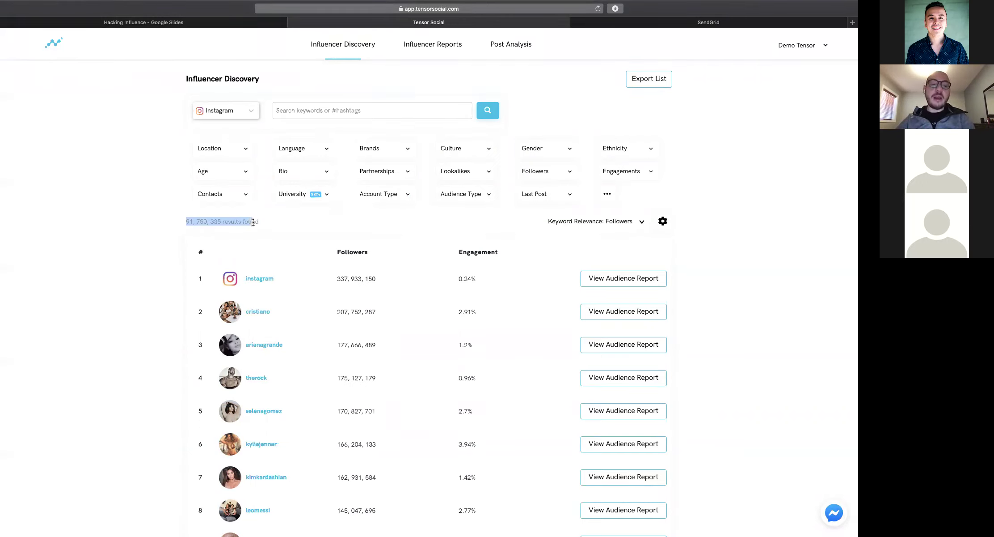
pyautogui.click(254, 222)
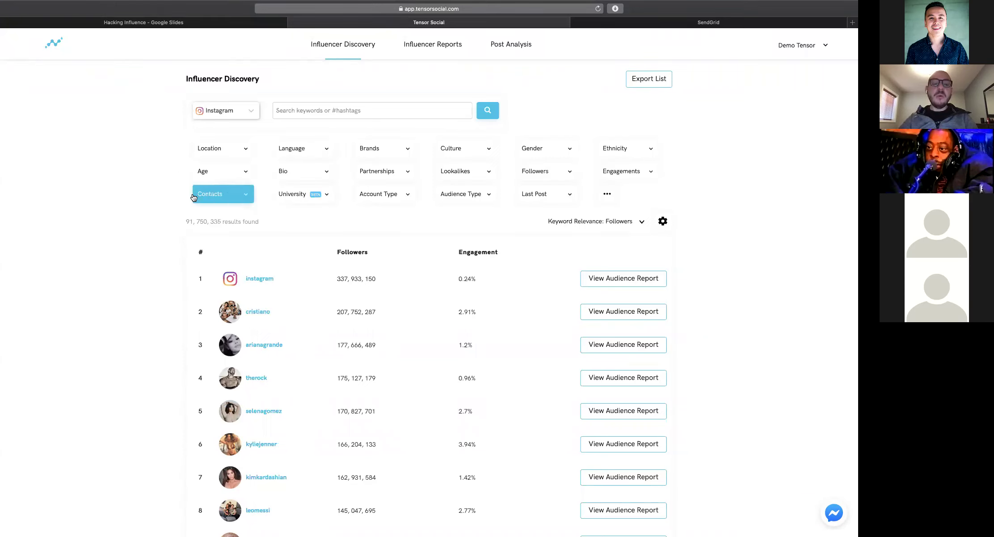
pyautogui.click(245, 119)
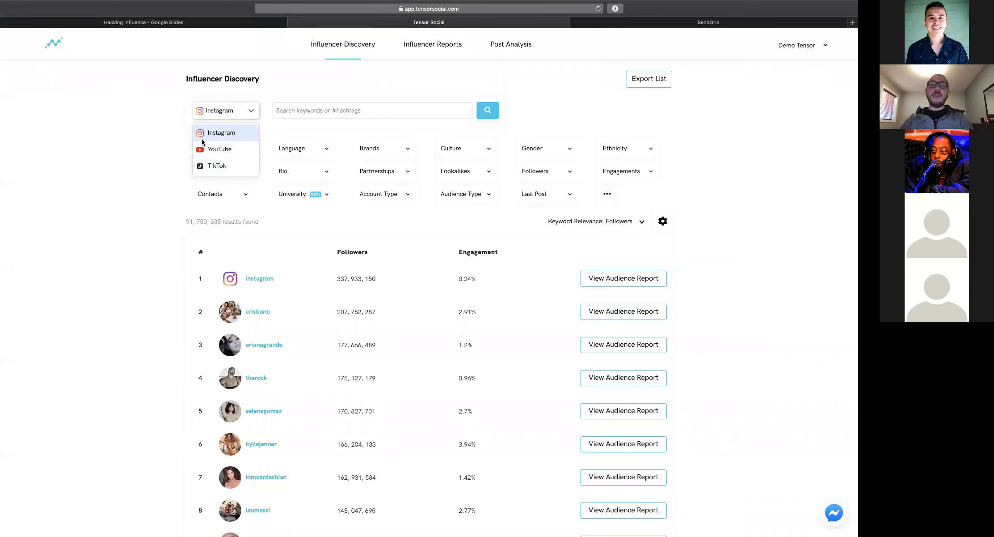
pyautogui.click(151, 110)
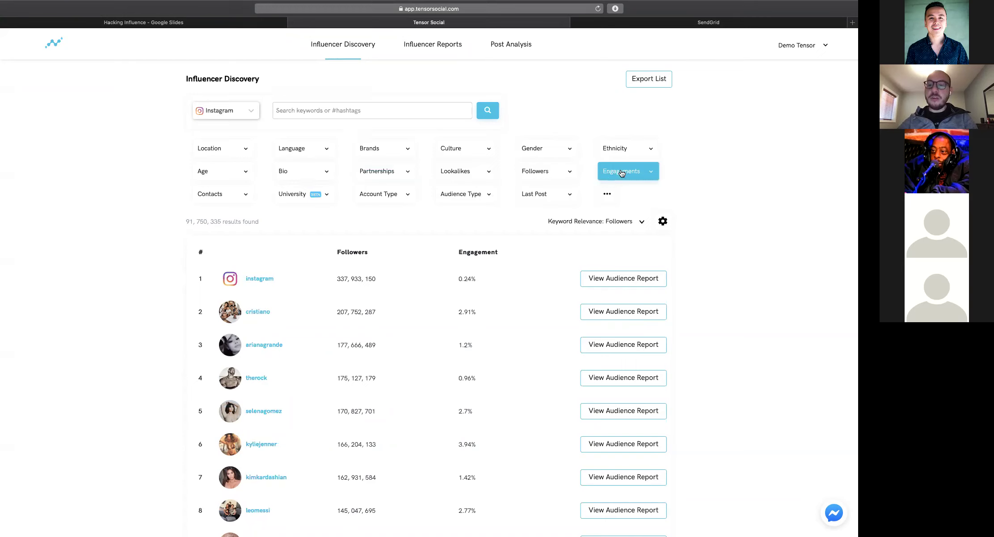
pyautogui.click(219, 193)
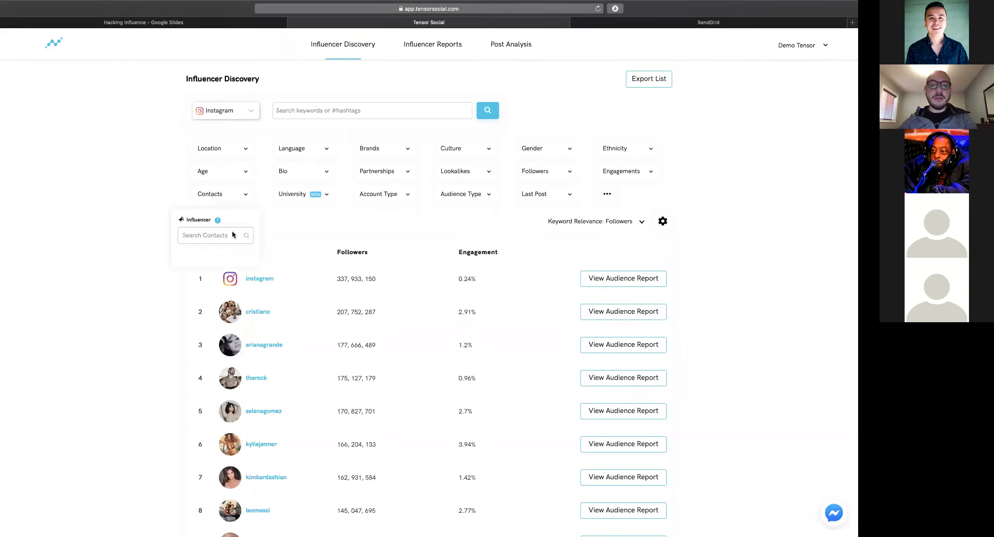
pyautogui.click(232, 231)
pyautogui.scroll(-5, 223, 264)
pyautogui.scroll(5, 223, 264)
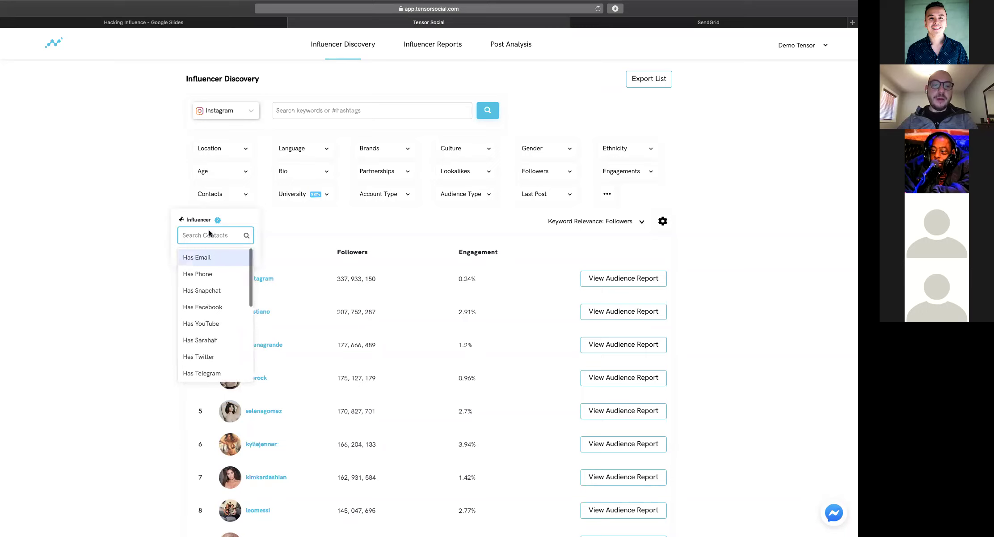
pyautogui.click(153, 193)
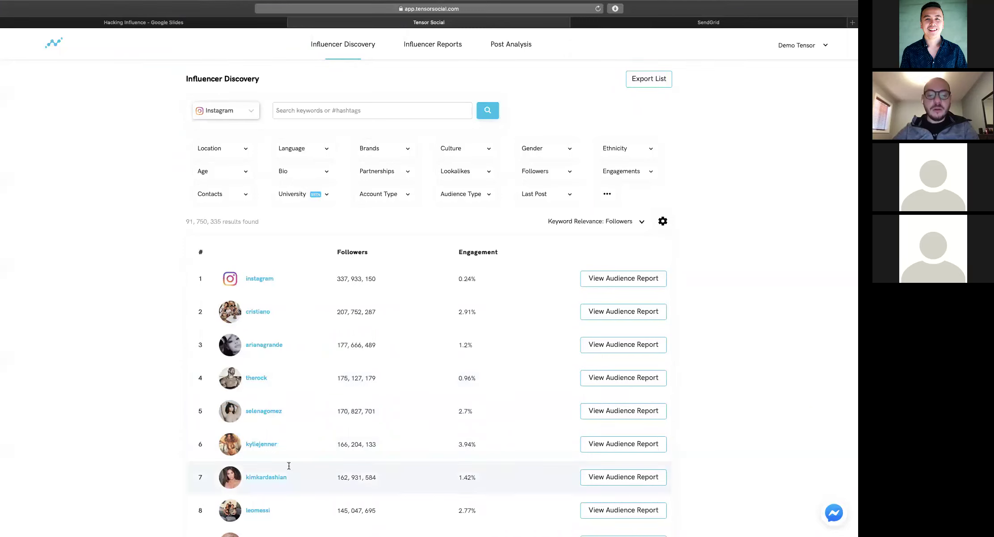
pyautogui.click(216, 110)
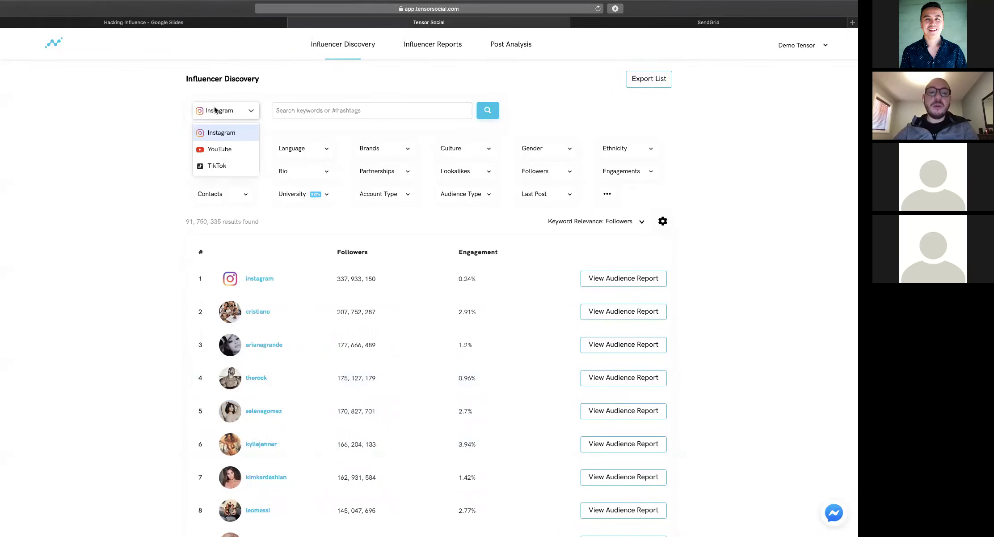
pyautogui.click(211, 164)
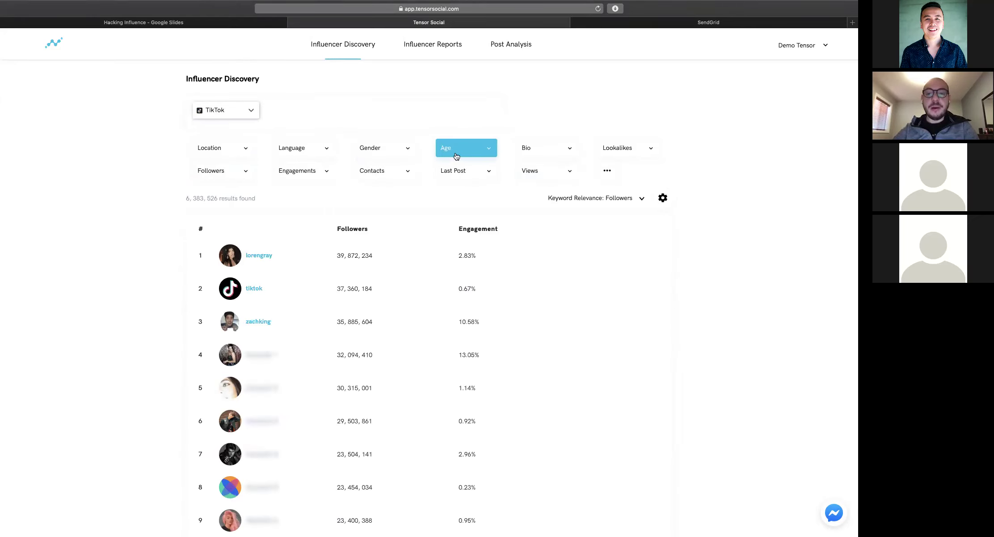
pyautogui.click(560, 155)
pyautogui.click(550, 179)
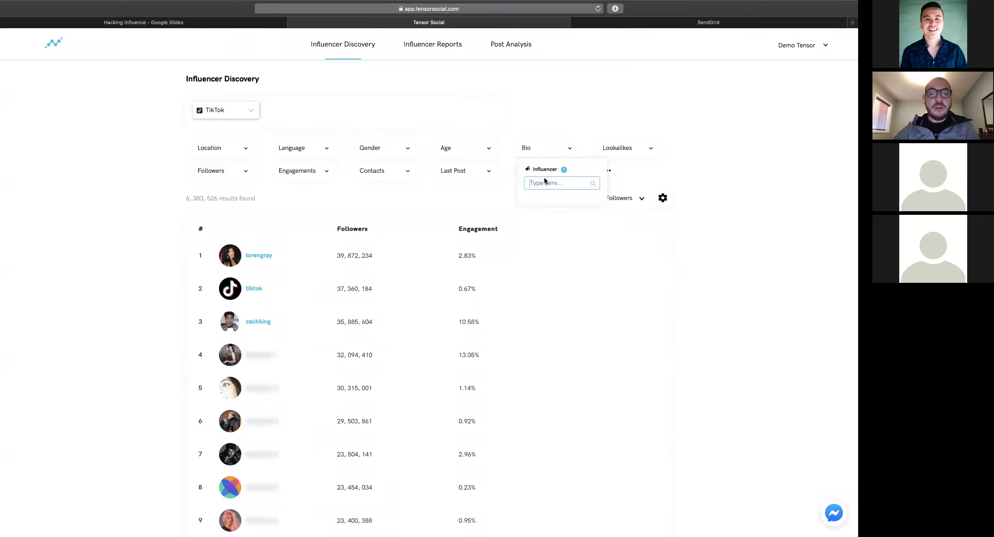
pyautogui.click(267, 111)
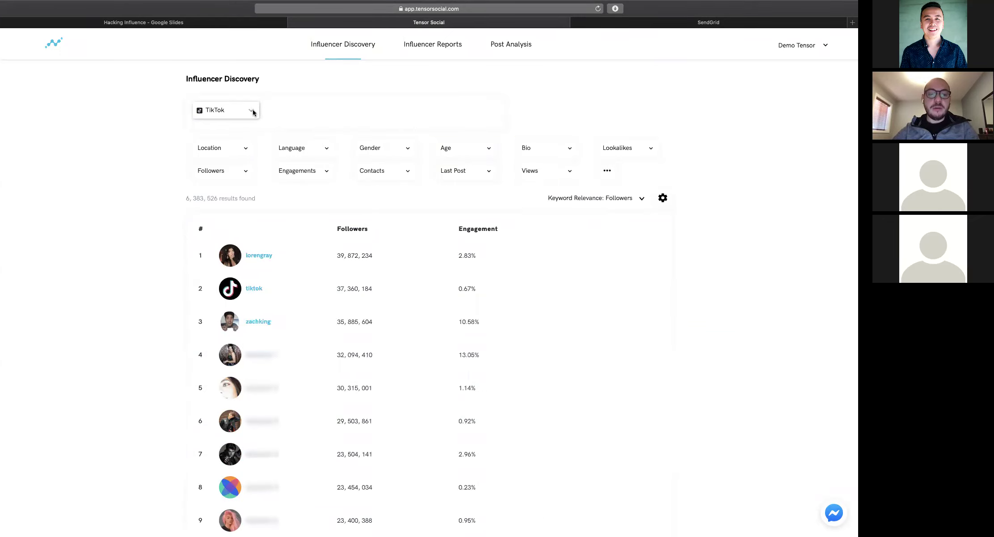
pyautogui.click(253, 112)
pyautogui.click(229, 128)
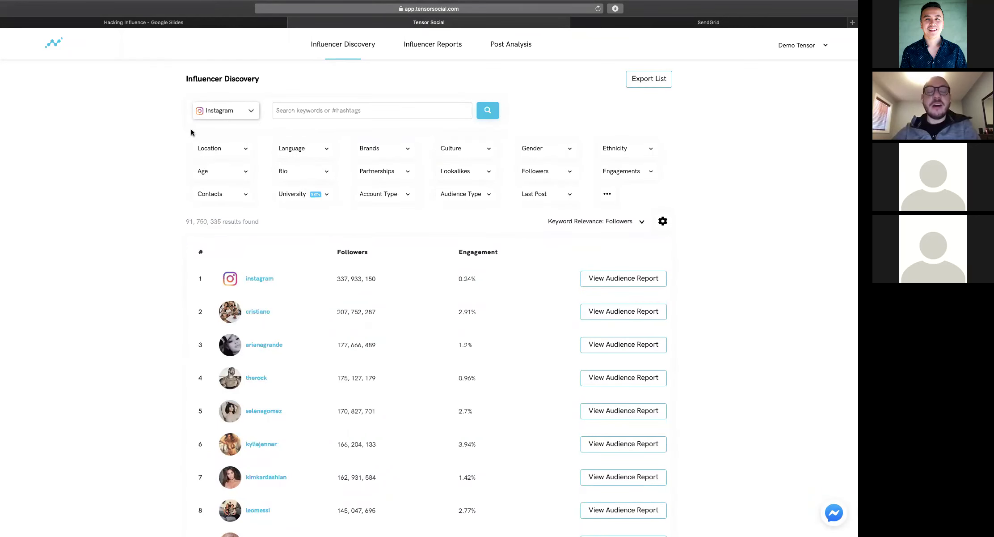
# Search 'beauty' and add the beautyblogger hashtag relevance filter, leaving 42,641 influencers
pyautogui.click(346, 110)
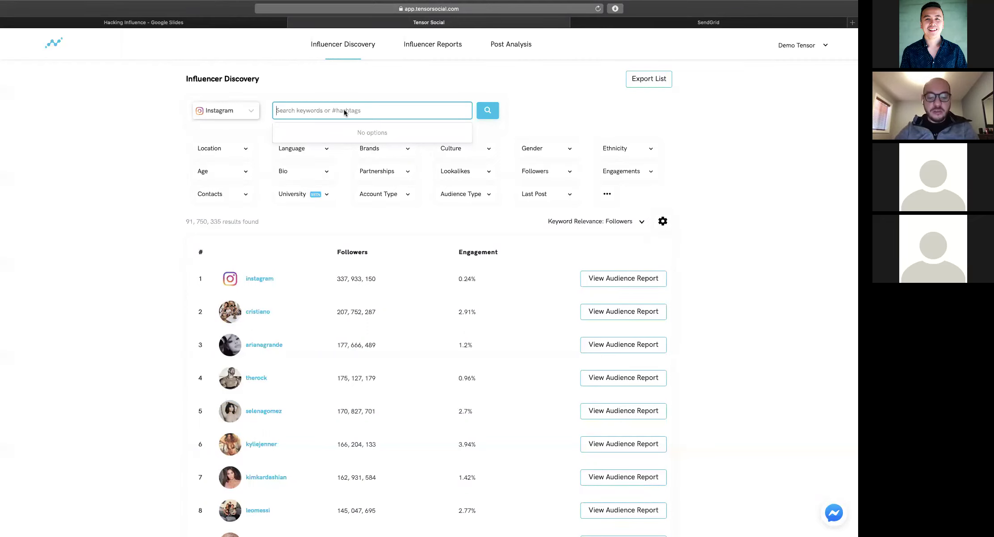
pyautogui.write('Beauty')
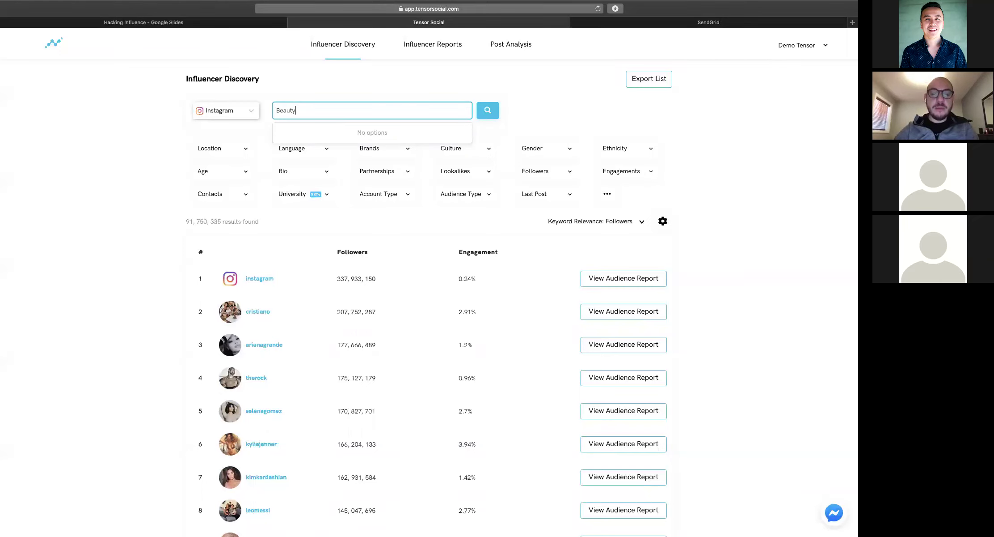
pyautogui.press('Return')
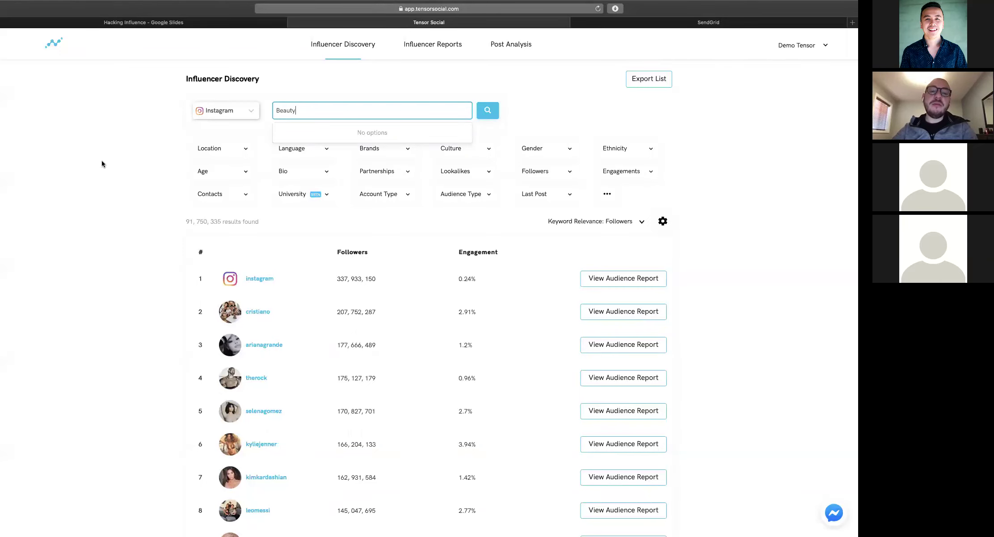
pyautogui.press('BackSpace')
pyautogui.press('BackSpace')
pyautogui.press('BackSpace')
pyautogui.press('BackSpace')
pyautogui.press('BackSpace')
pyautogui.press('BackSpace')
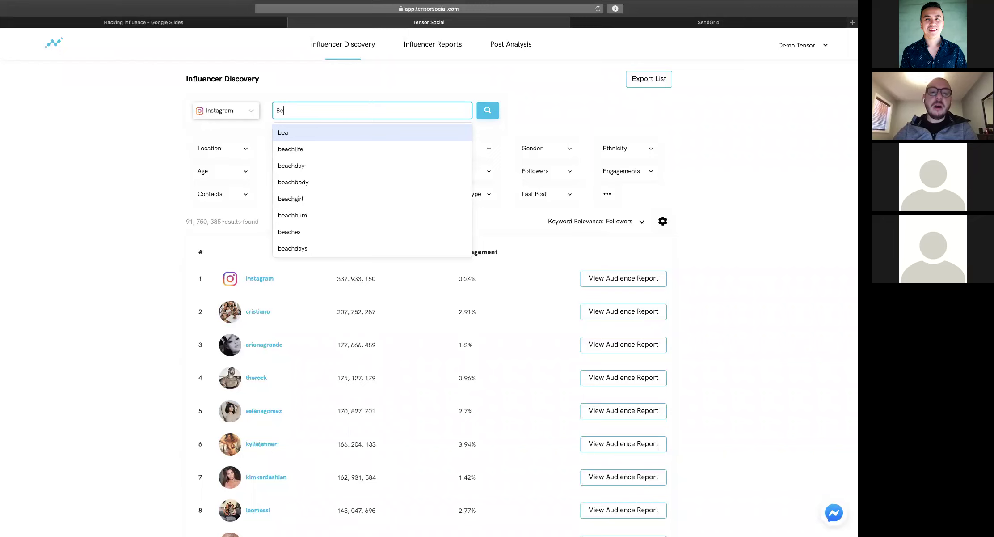
pyautogui.write('beauty')
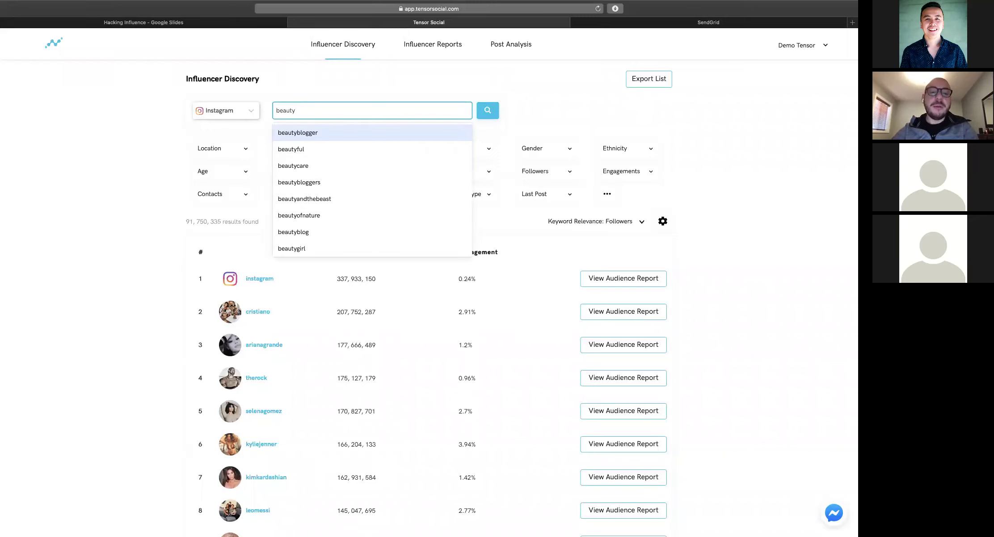
pyautogui.scroll(-5, 309, 161)
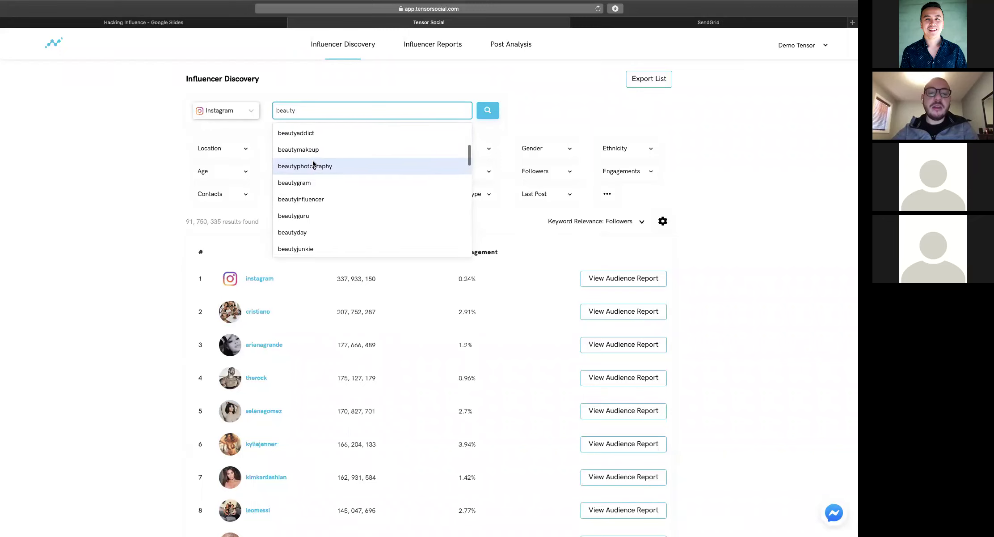
pyautogui.scroll(-10, 313, 162)
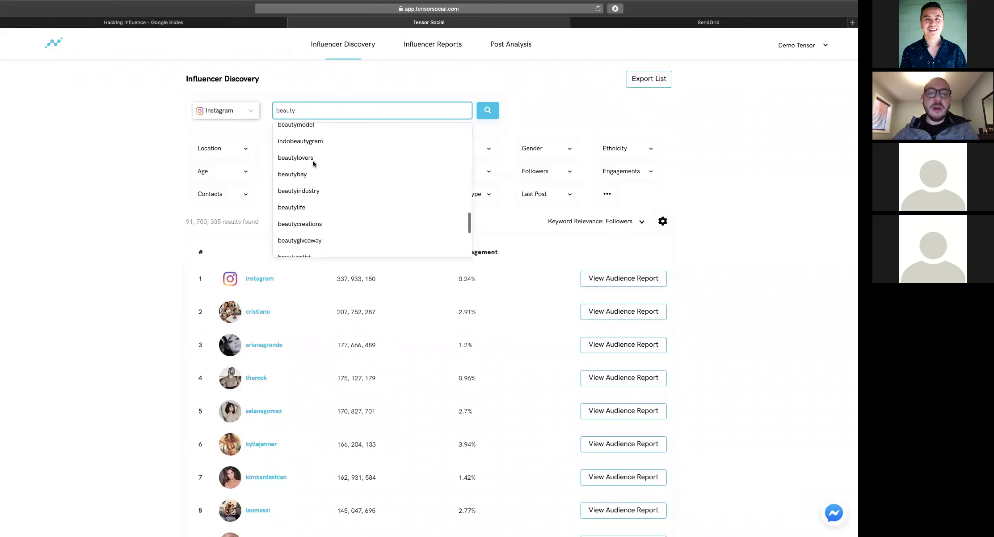
pyautogui.scroll(-5, 312, 161)
pyautogui.click(312, 162)
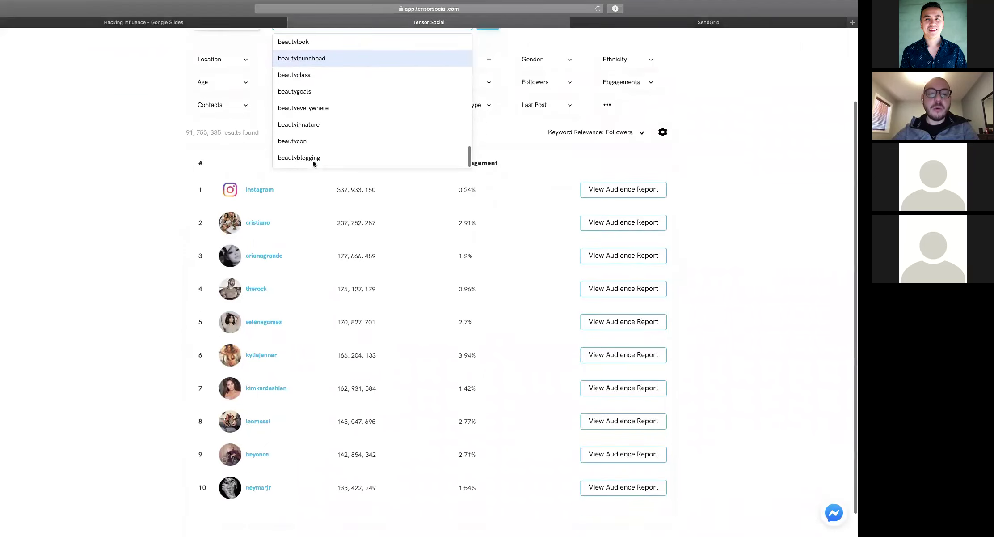
pyautogui.scroll(5, 312, 162)
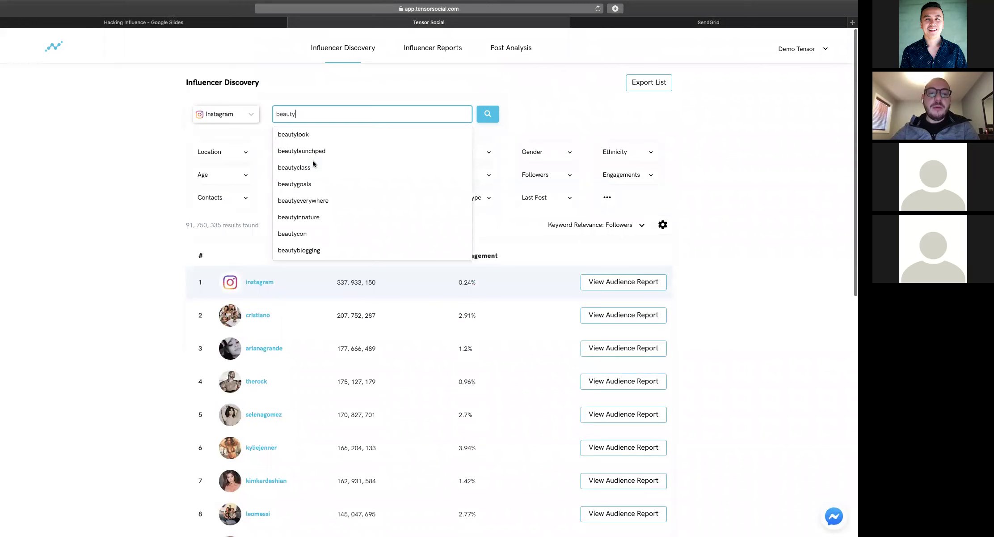
pyautogui.scroll(5, 312, 160)
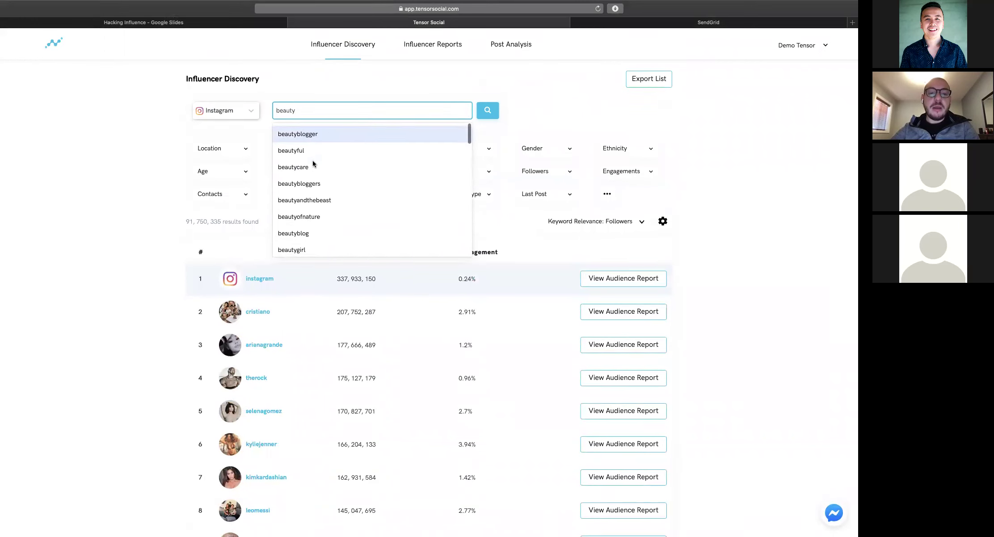
pyautogui.click(306, 135)
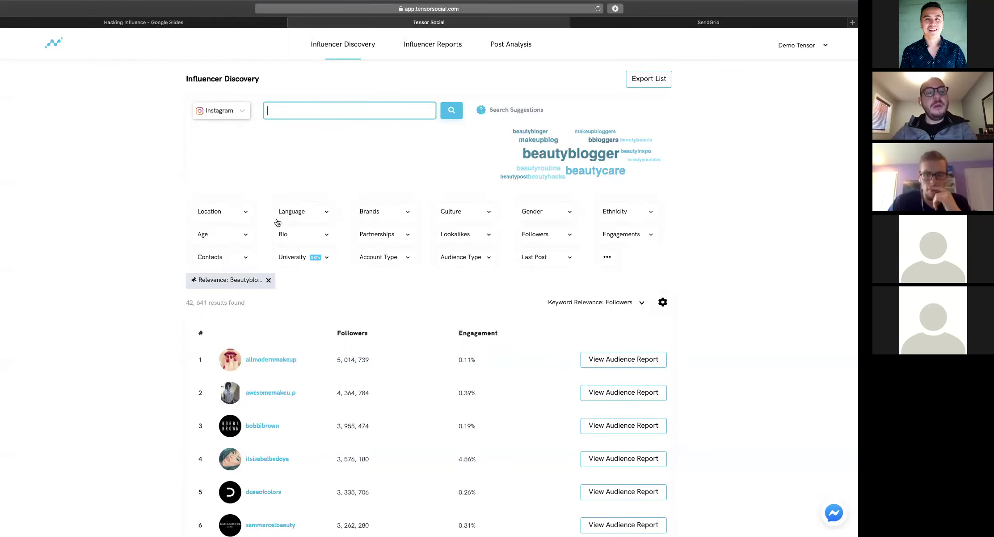
# Set the influencer location filter to United States
pyautogui.click(236, 215)
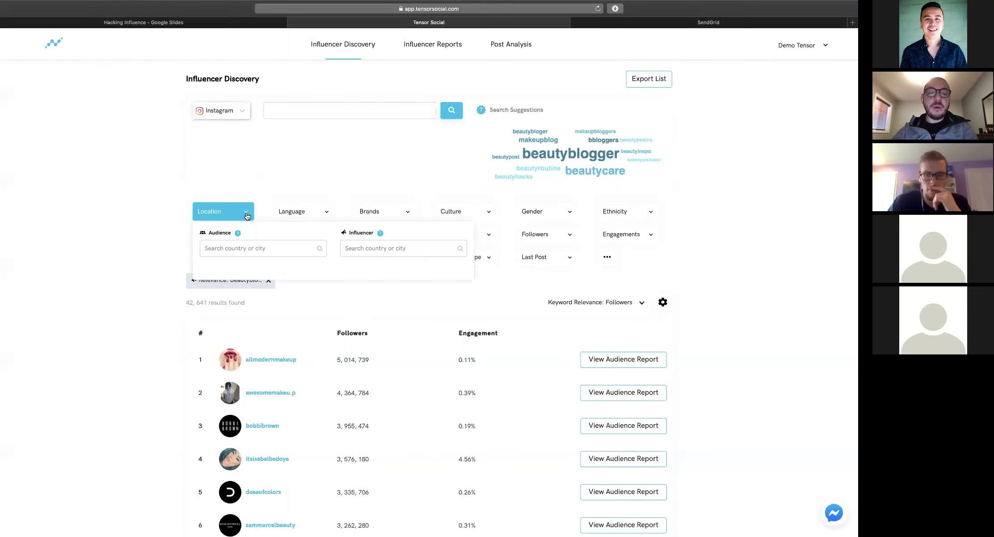
pyautogui.click(267, 202)
pyautogui.click(230, 211)
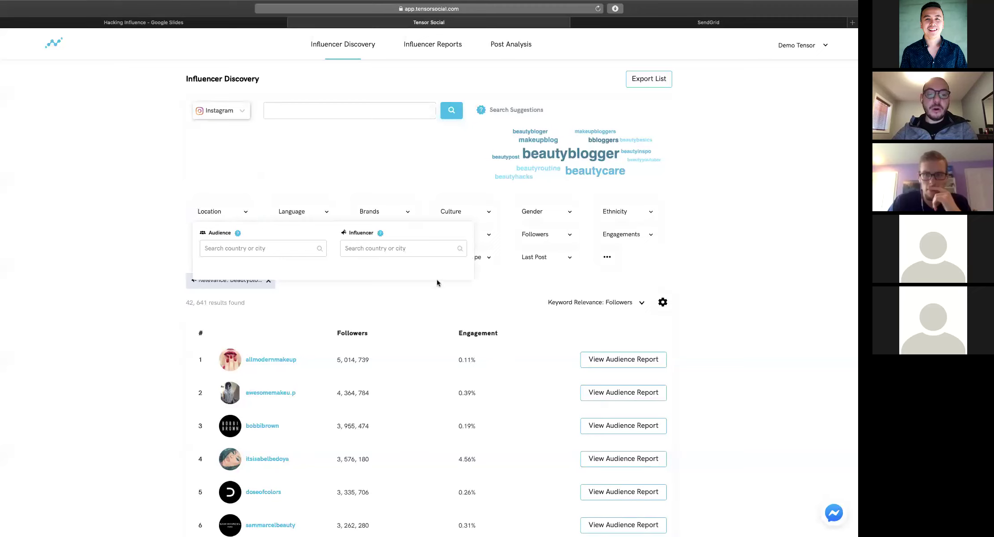
pyautogui.click(411, 248)
pyautogui.write('United')
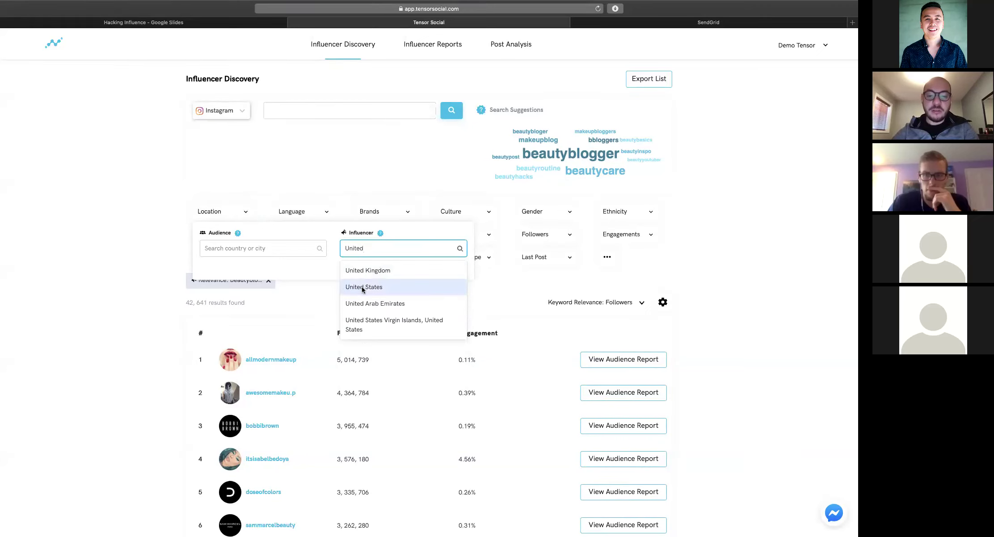
pyautogui.click(362, 286)
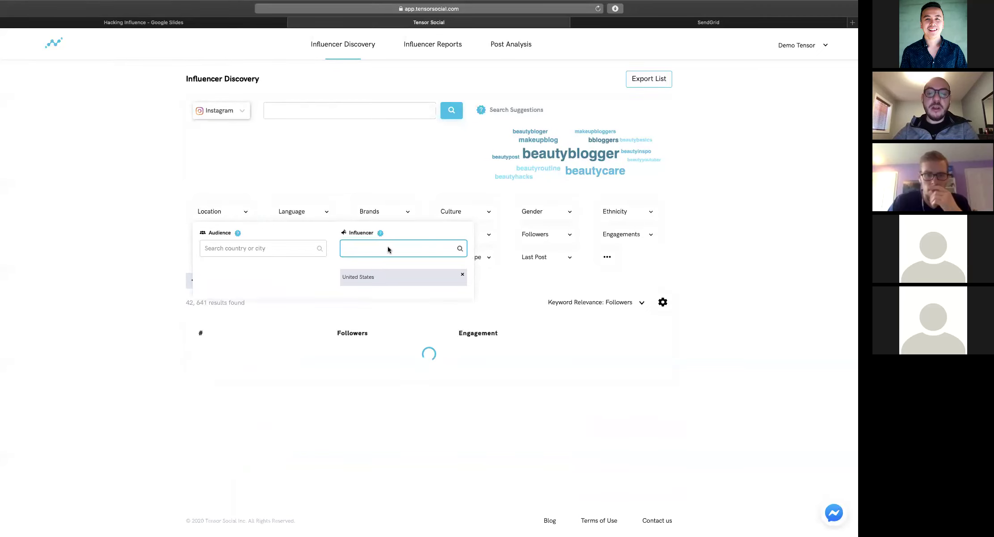
pyautogui.click(386, 247)
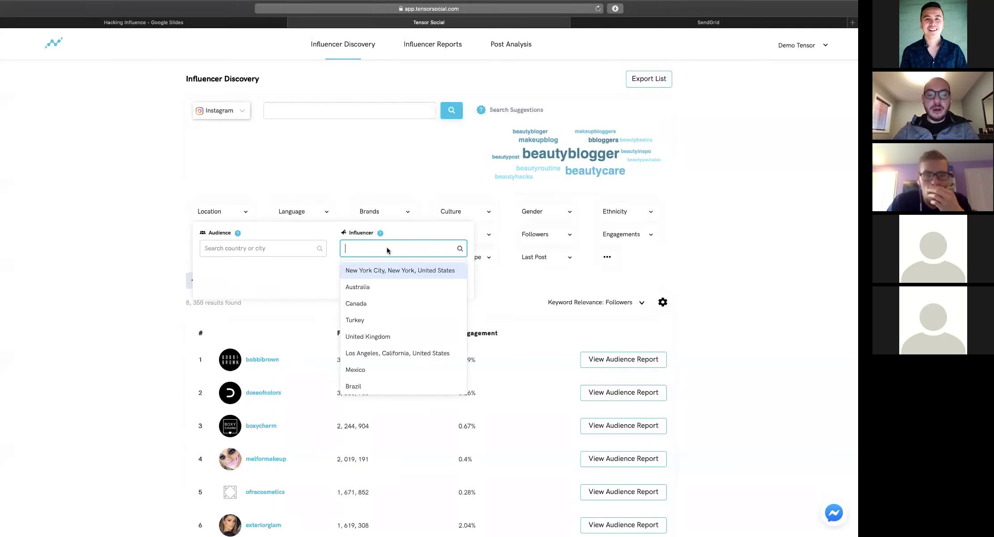
pyautogui.write('Tacom')
pyautogui.press('BackSpace')
pyautogui.press('BackSpace')
pyautogui.press('BackSpace')
pyautogui.press('BackSpace')
pyautogui.press('BackSpace')
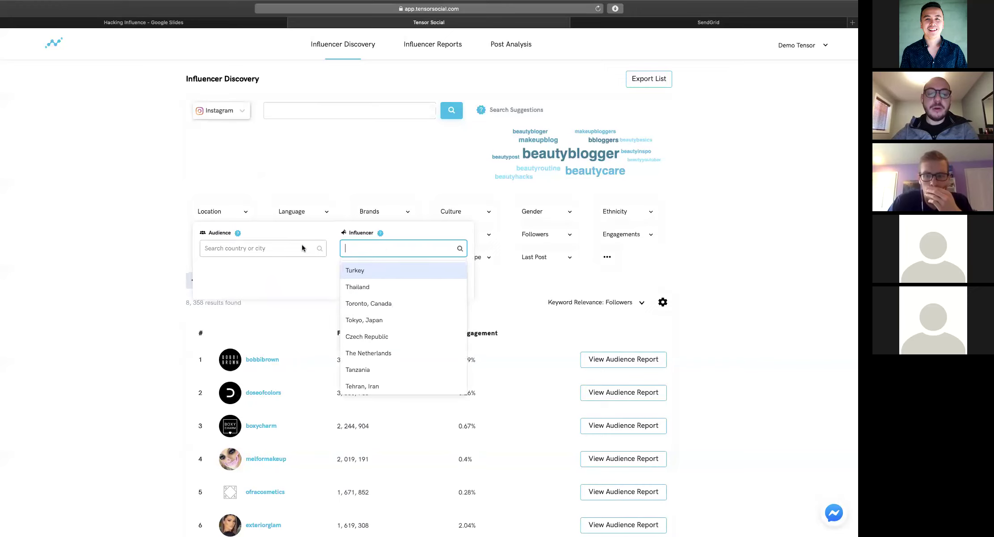
# Add Florida, United States as audience location with weight over 25%, leaving 186 results
pyautogui.click(302, 245)
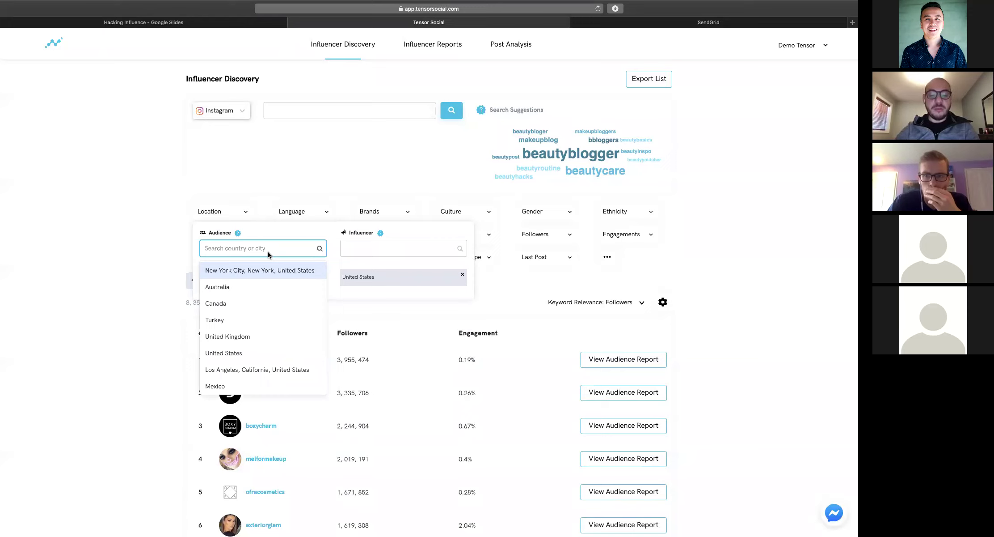
pyautogui.write('Florida')
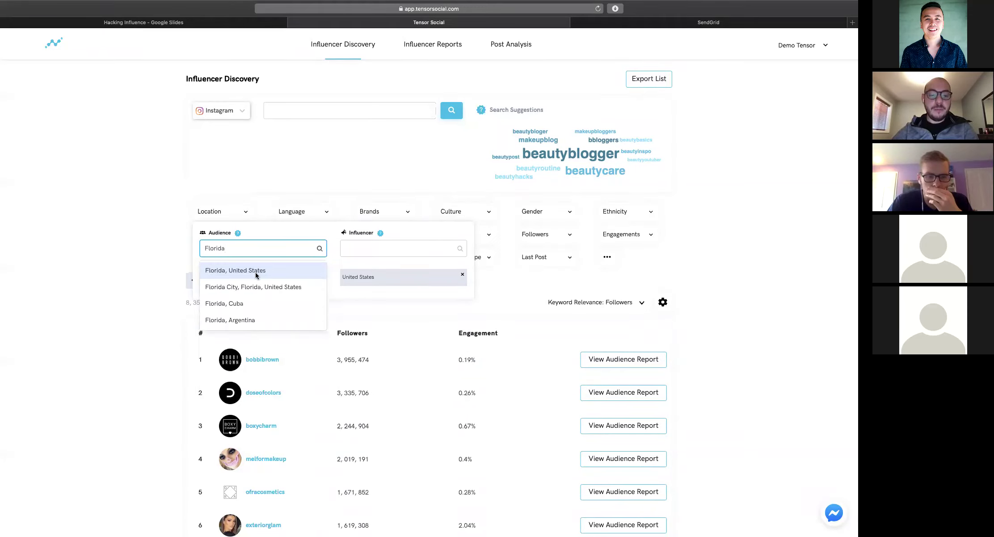
pyautogui.click(256, 270)
pyautogui.click(300, 280)
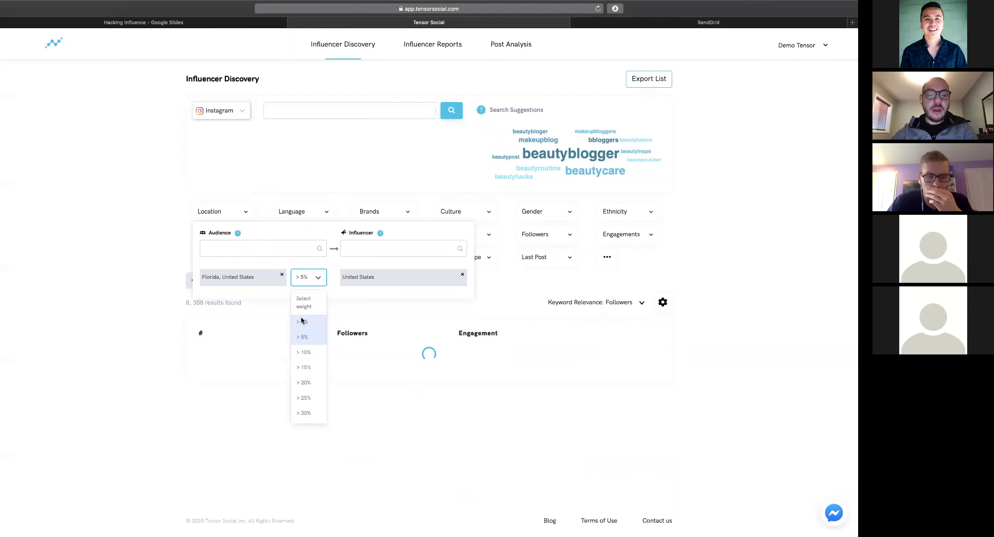
pyautogui.scroll(-1, 311, 330)
pyautogui.scroll(-3, 311, 330)
pyautogui.scroll(3, 311, 330)
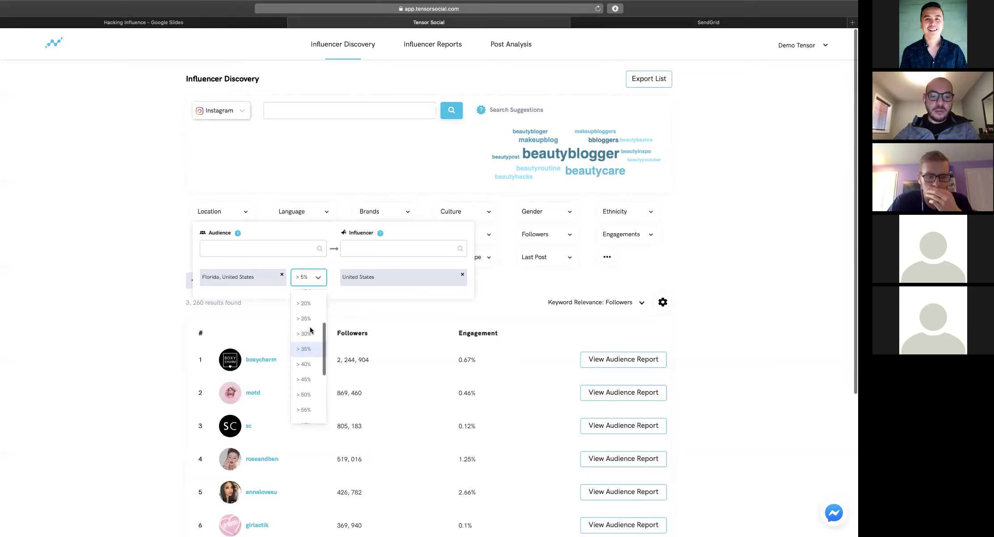
pyautogui.click(305, 332)
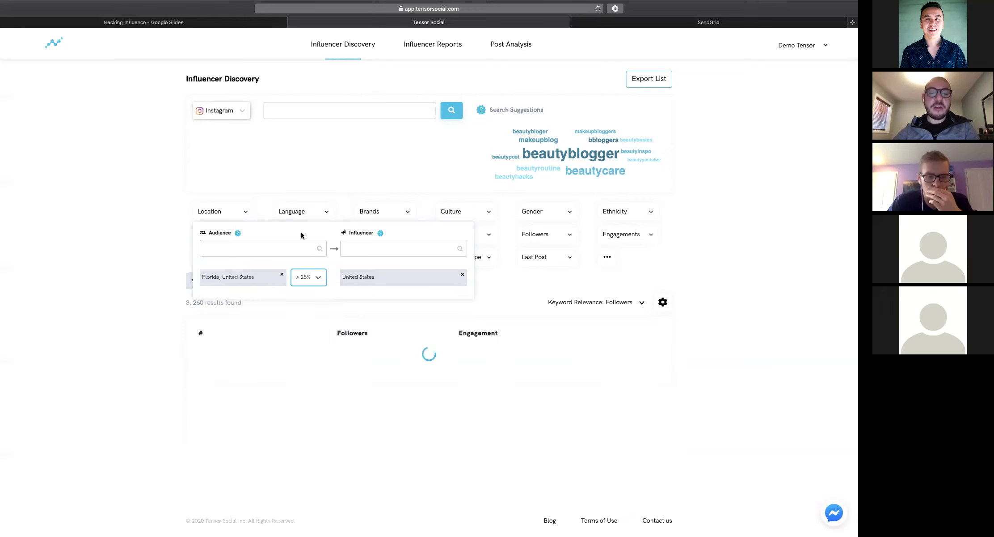
pyautogui.click(117, 215)
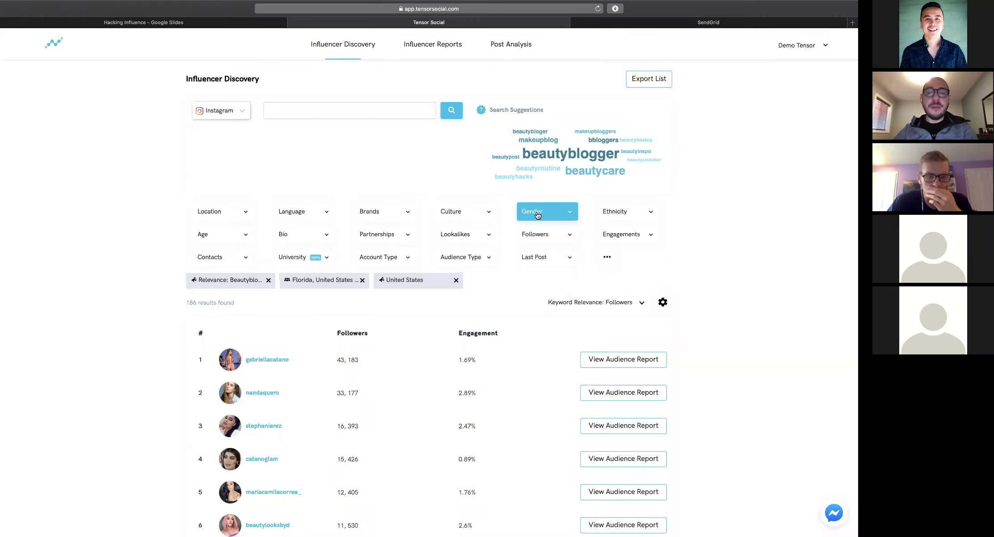
# Filter for female influencers whose audience is over 50% female, leaving 145 results
pyautogui.click(538, 215)
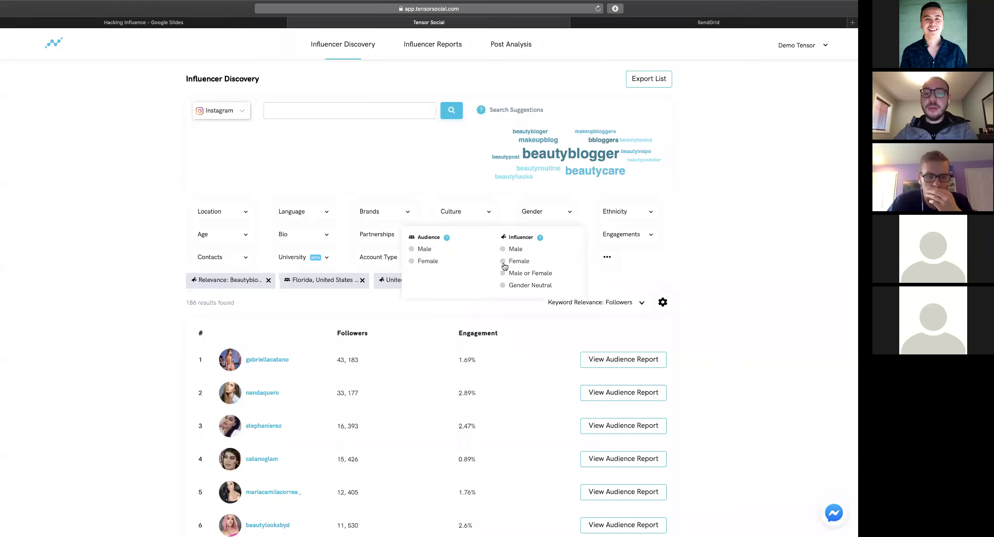
pyautogui.click(504, 262)
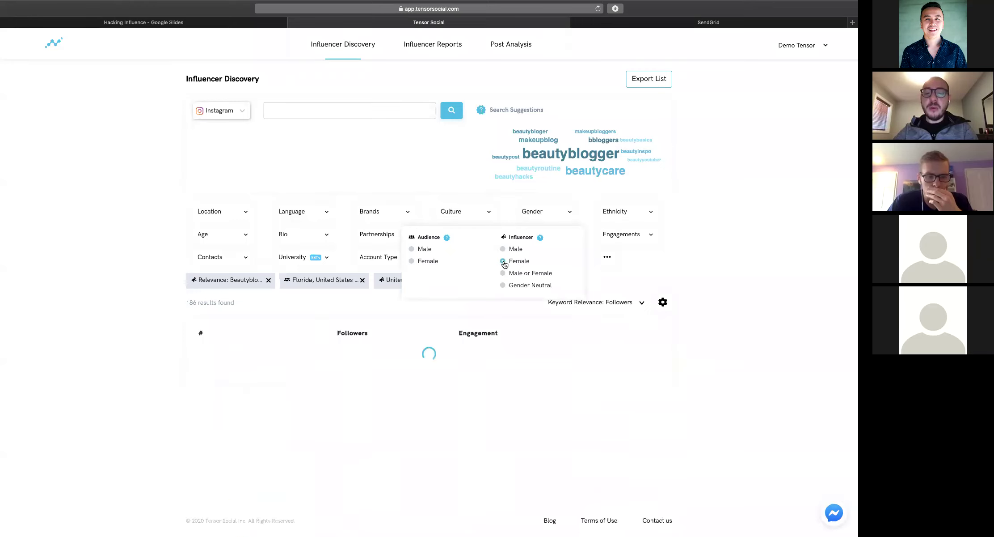
pyautogui.click(411, 261)
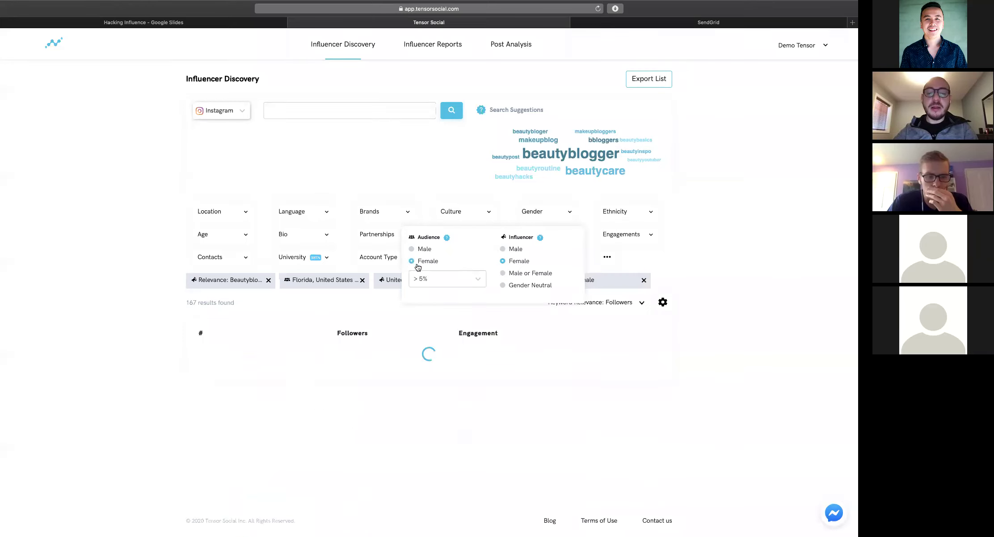
pyautogui.click(426, 279)
pyautogui.scroll(-3, 436, 332)
pyautogui.click(424, 362)
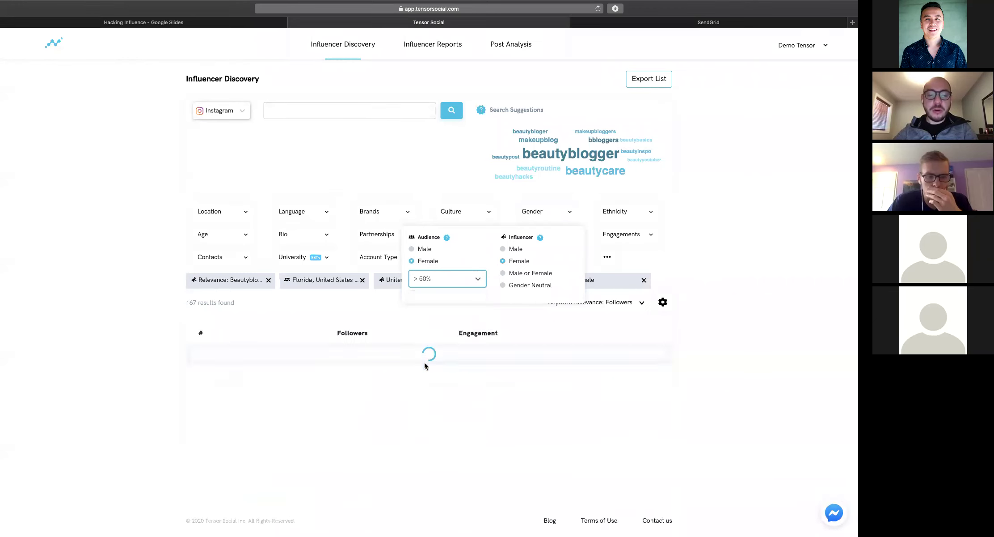
pyautogui.click(712, 237)
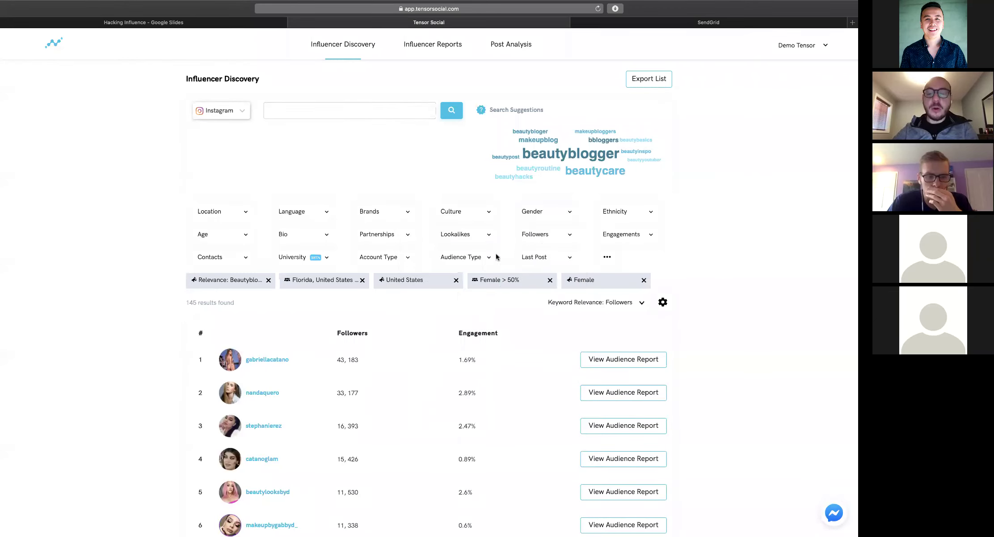
pyautogui.click(557, 242)
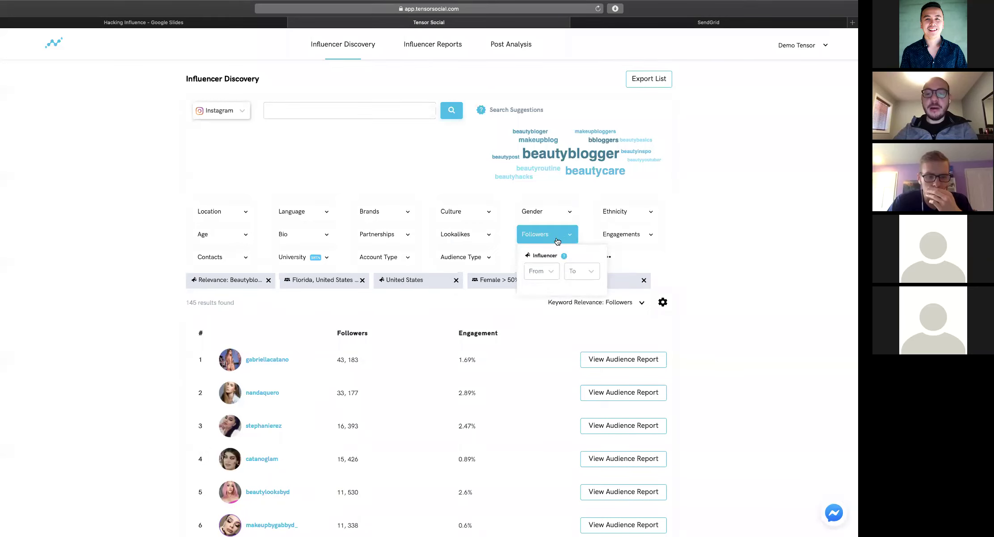
# Set the influencer follower range from 1k to 10k, leaving 137 results
pyautogui.click(542, 271)
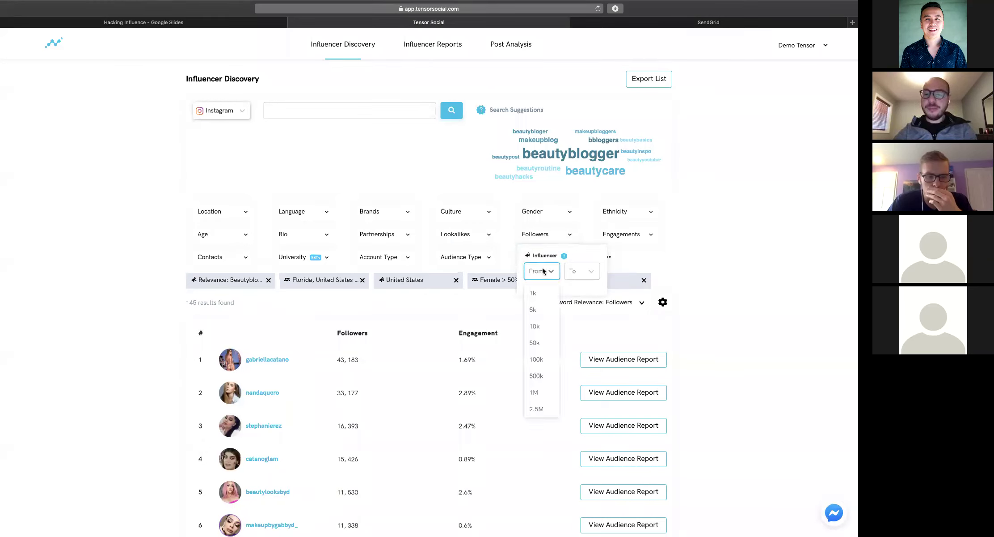
pyautogui.click(543, 292)
pyautogui.click(574, 277)
pyautogui.click(573, 330)
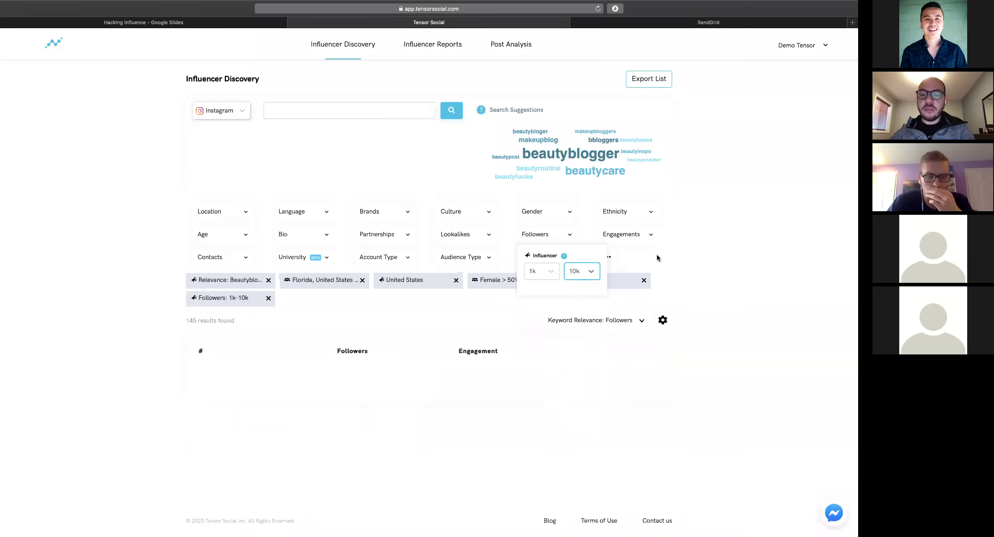
pyautogui.click(661, 217)
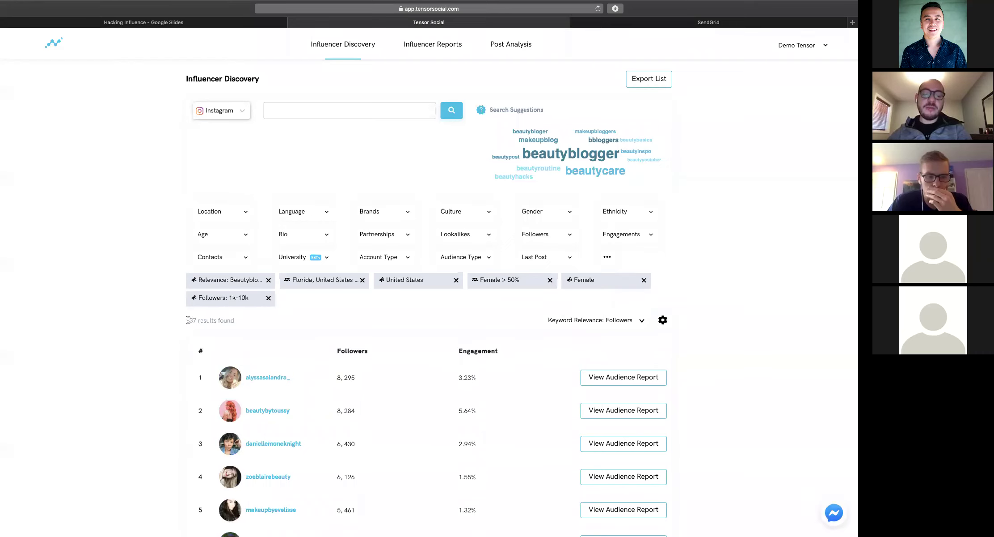
pyautogui.scroll(-3, 269, 315)
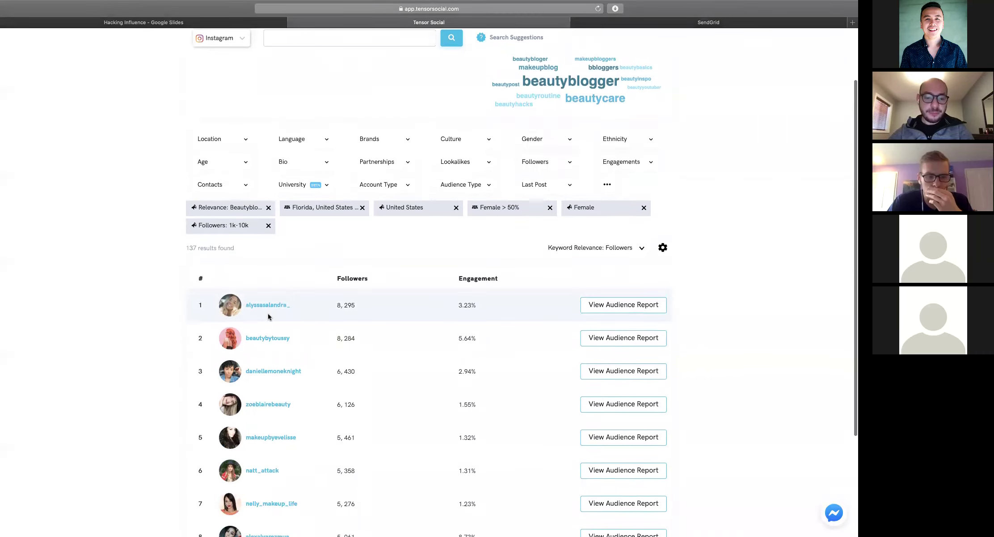
# Set an initial influencer age range of 13 to 18
pyautogui.scroll(2, 268, 316)
pyautogui.click(228, 205)
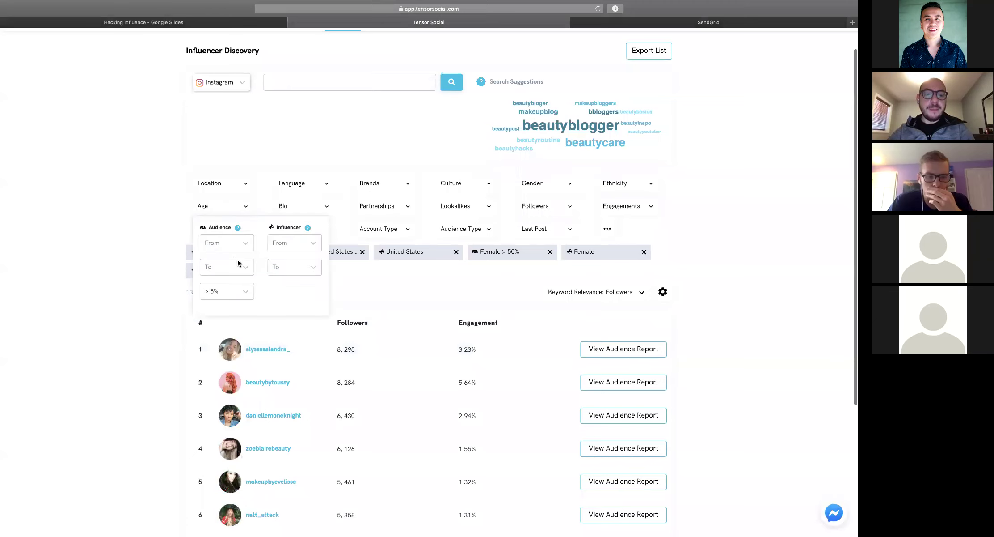
pyautogui.click(312, 247)
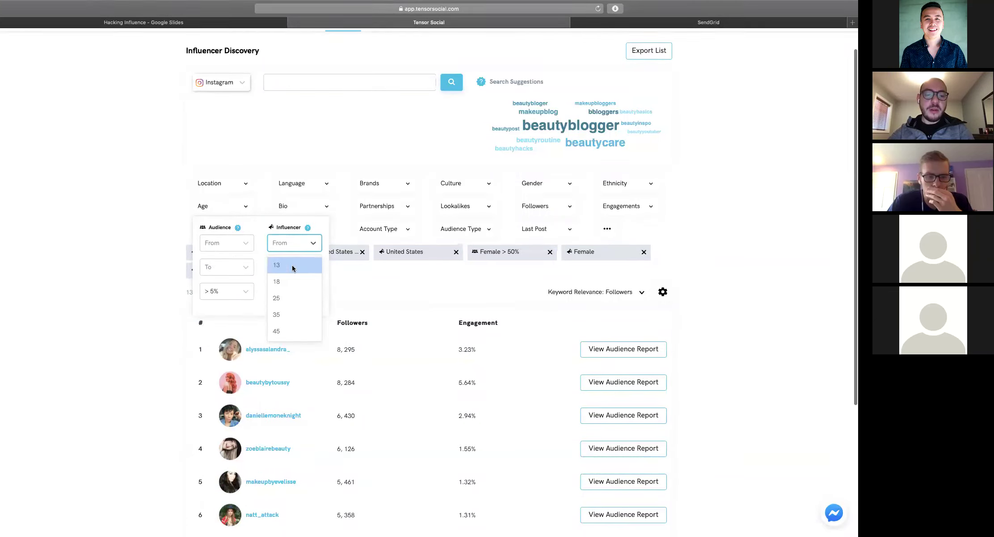
pyautogui.click(292, 265)
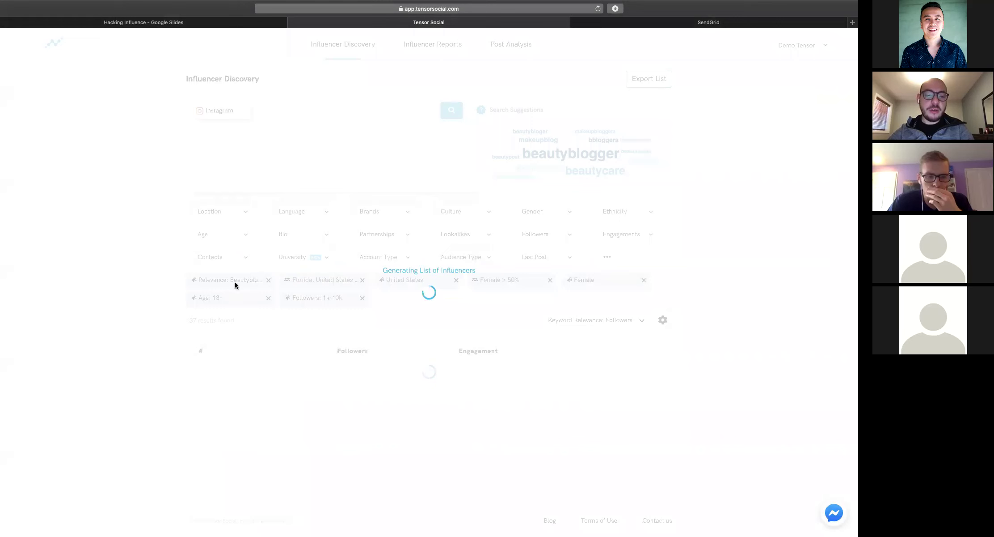
pyautogui.click(232, 297)
pyautogui.click(289, 301)
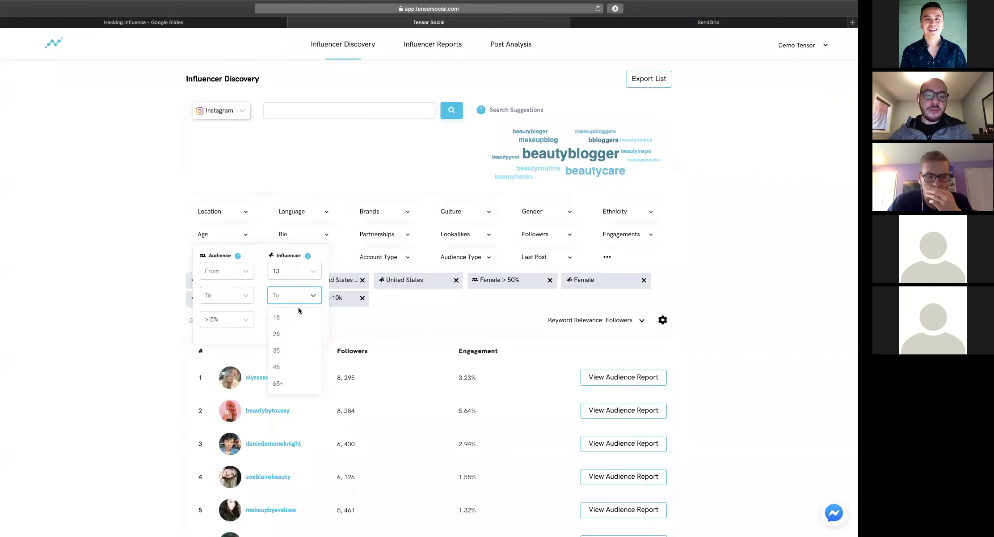
pyautogui.click(292, 317)
pyautogui.click(136, 271)
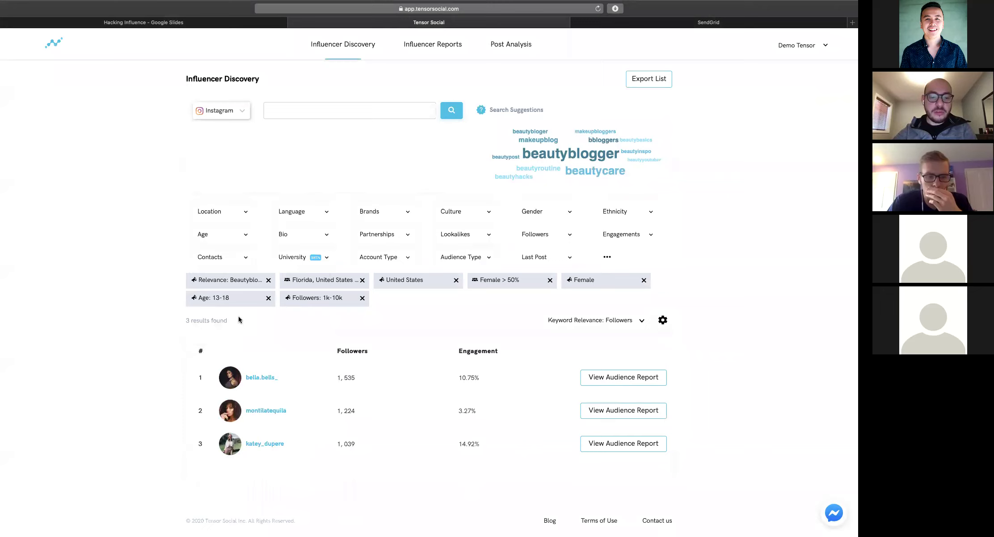
# Change the influencer age range to 18–25
pyautogui.click(250, 298)
pyautogui.click(286, 274)
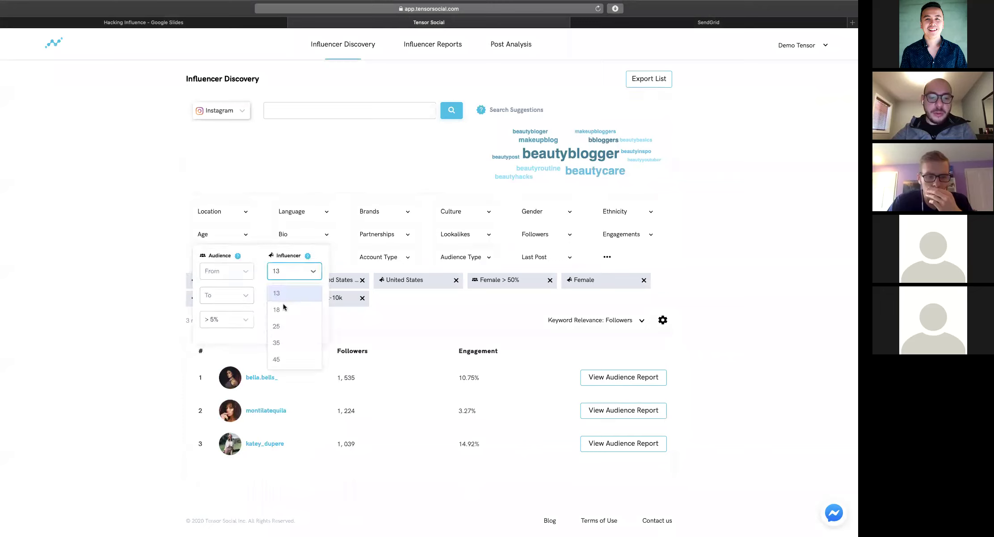
pyautogui.click(283, 309)
pyautogui.click(295, 298)
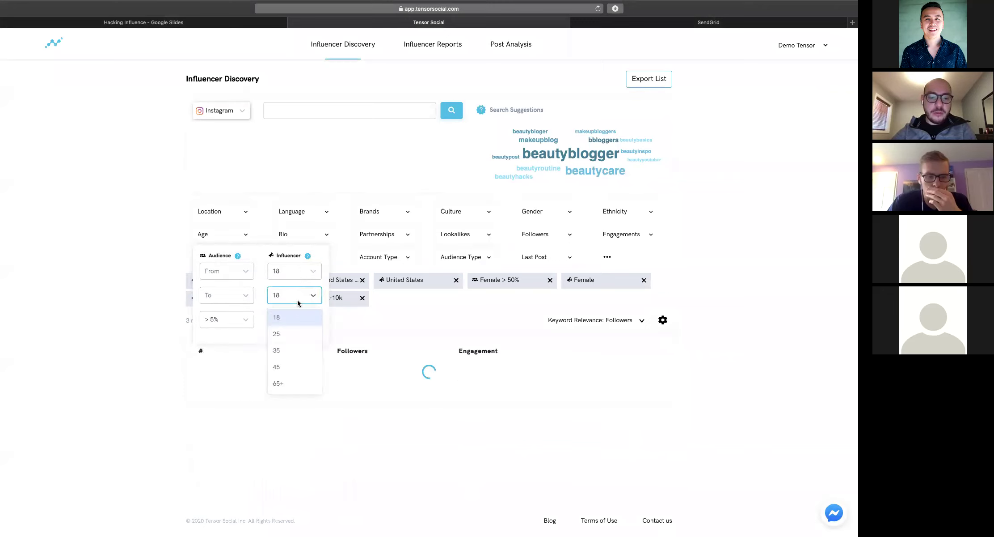
pyautogui.click(286, 334)
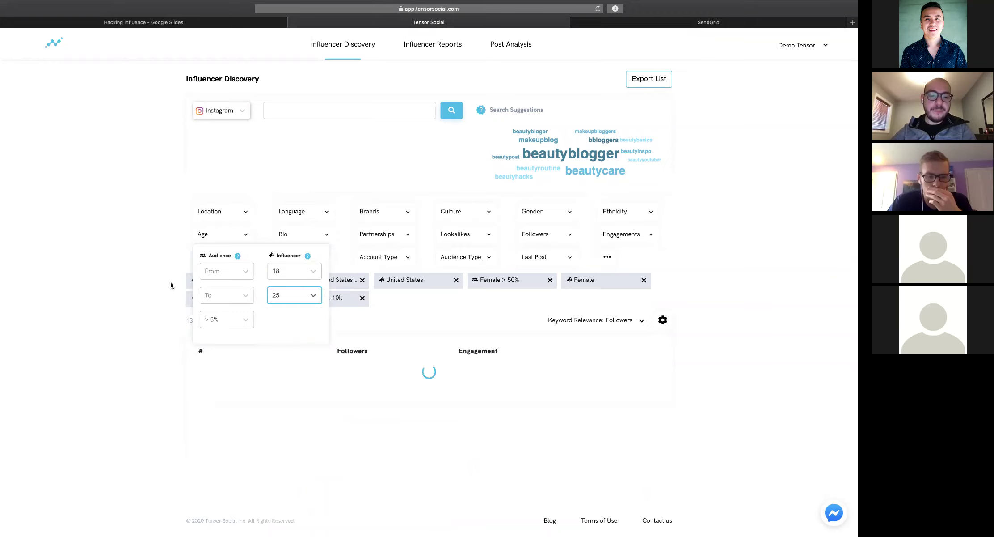
# Require over 15% of the audience to be aged 18–24
pyautogui.click(212, 271)
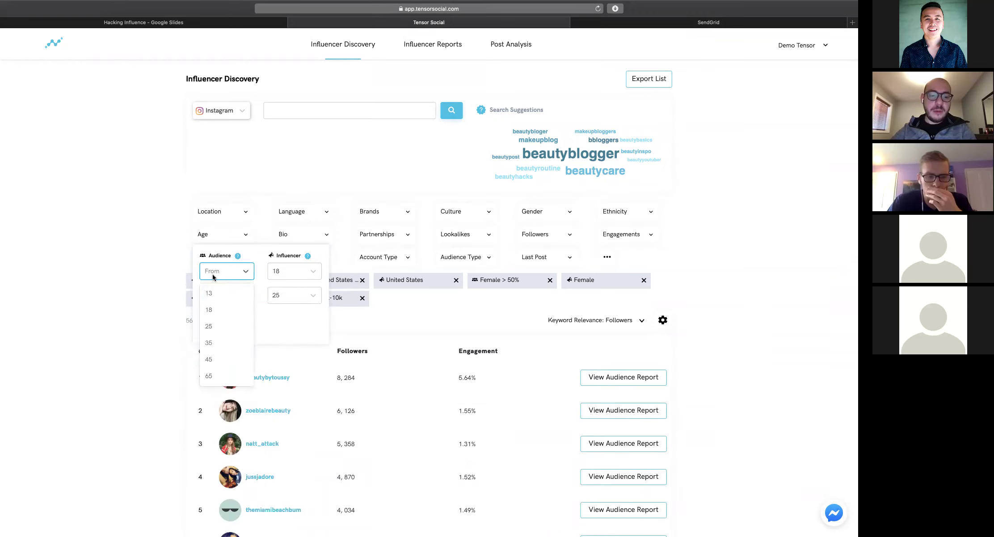
pyautogui.click(221, 309)
pyautogui.click(233, 292)
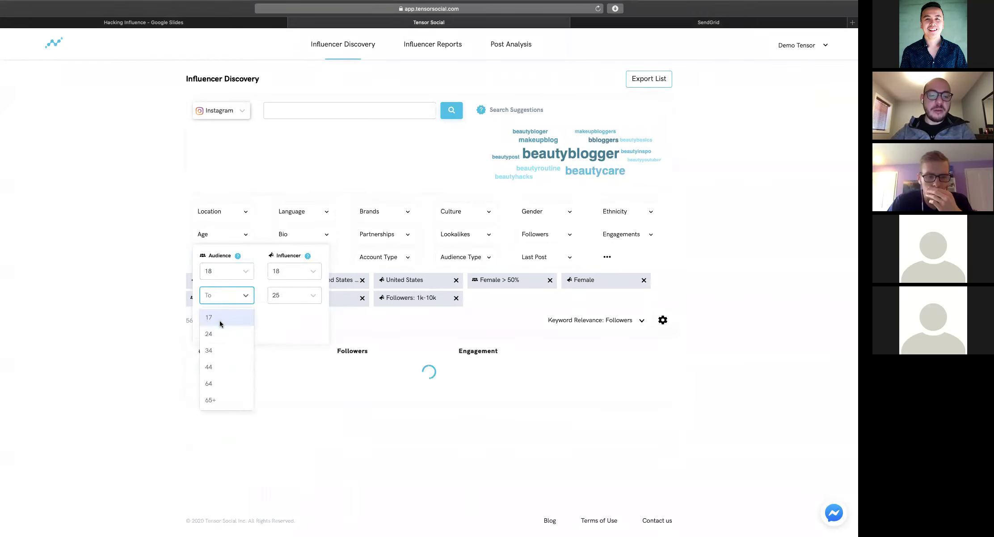
pyautogui.click(212, 335)
pyautogui.click(224, 323)
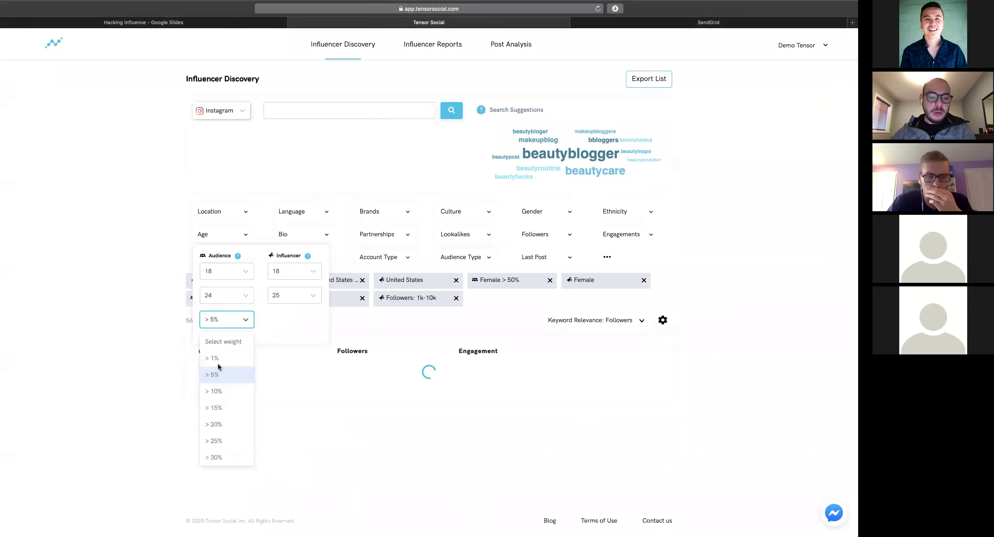
pyautogui.click(221, 409)
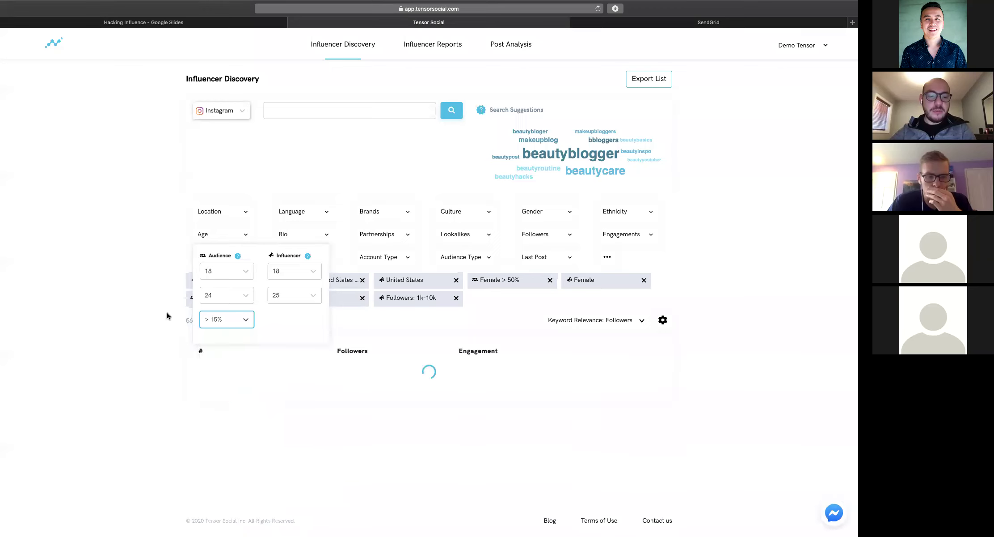
pyautogui.click(161, 305)
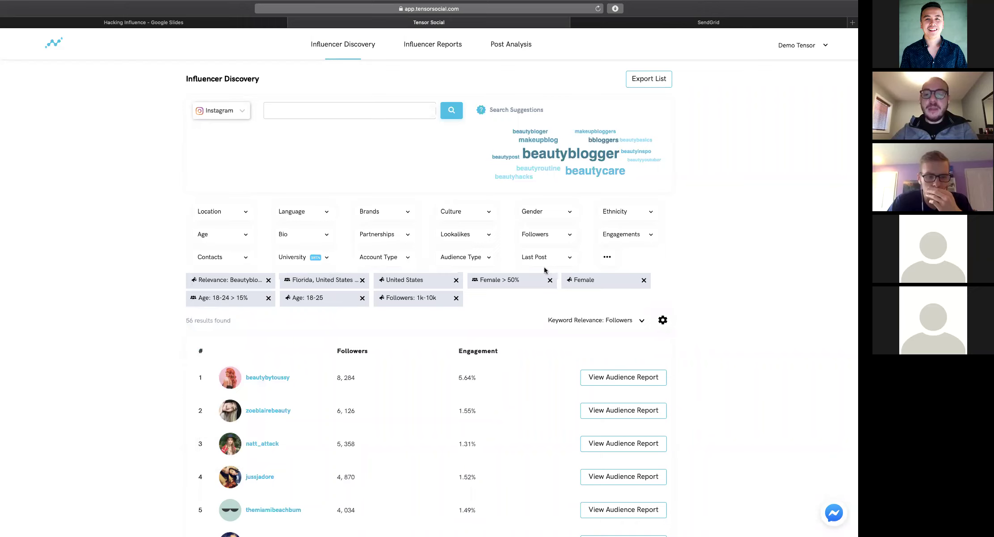
# Keep only influencers with contact details, leaving 54, then review the Florida location filter
pyautogui.click(606, 260)
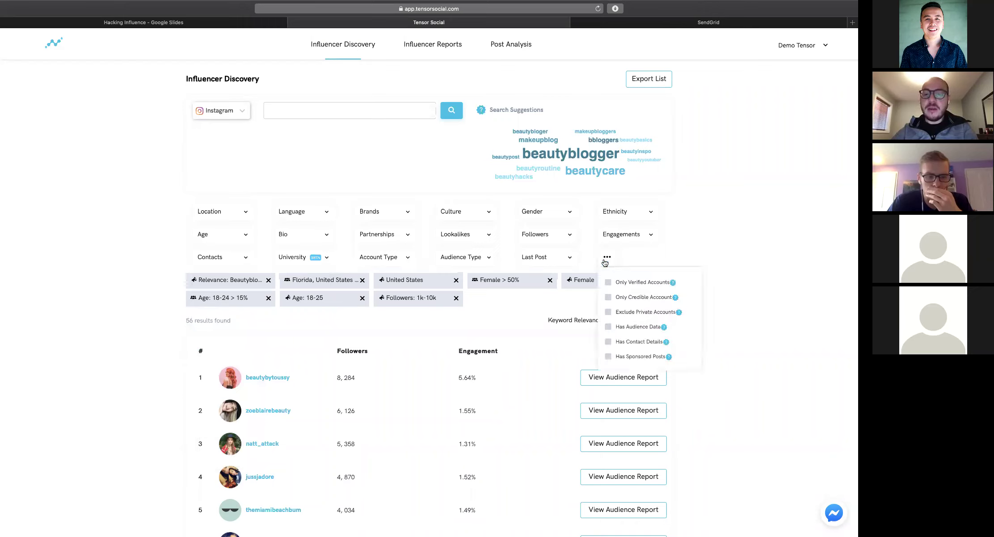
pyautogui.click(609, 342)
pyautogui.click(745, 216)
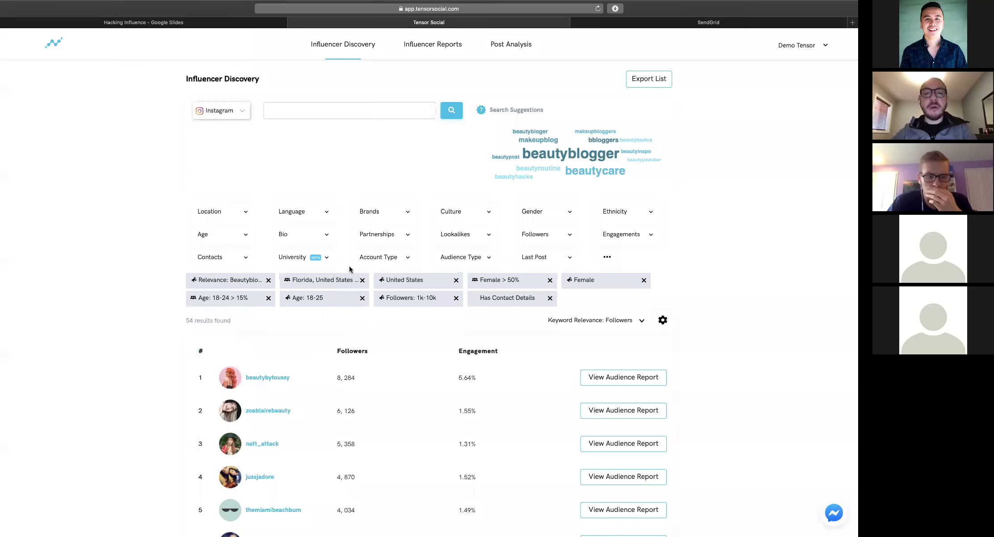
pyautogui.scroll(-1, 321, 289)
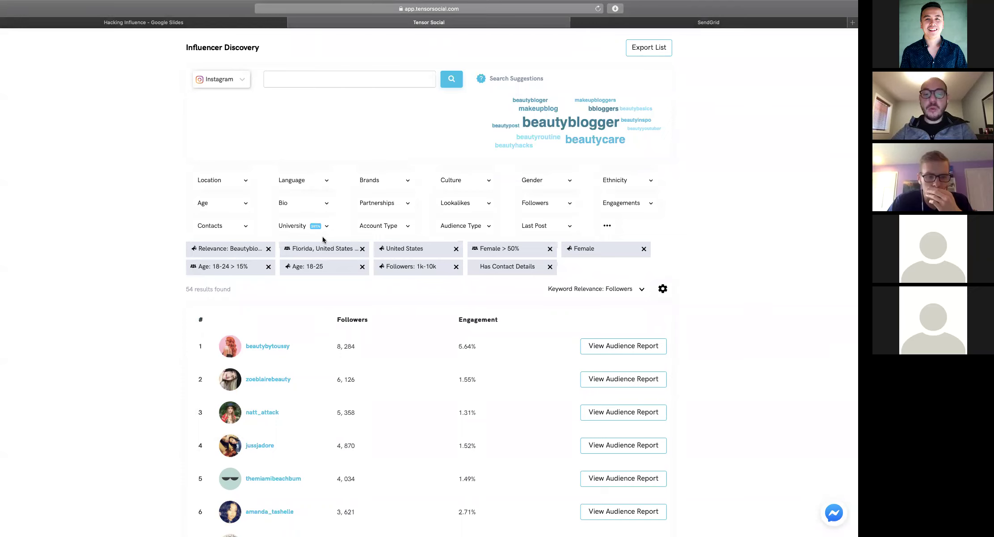
pyautogui.click(311, 252)
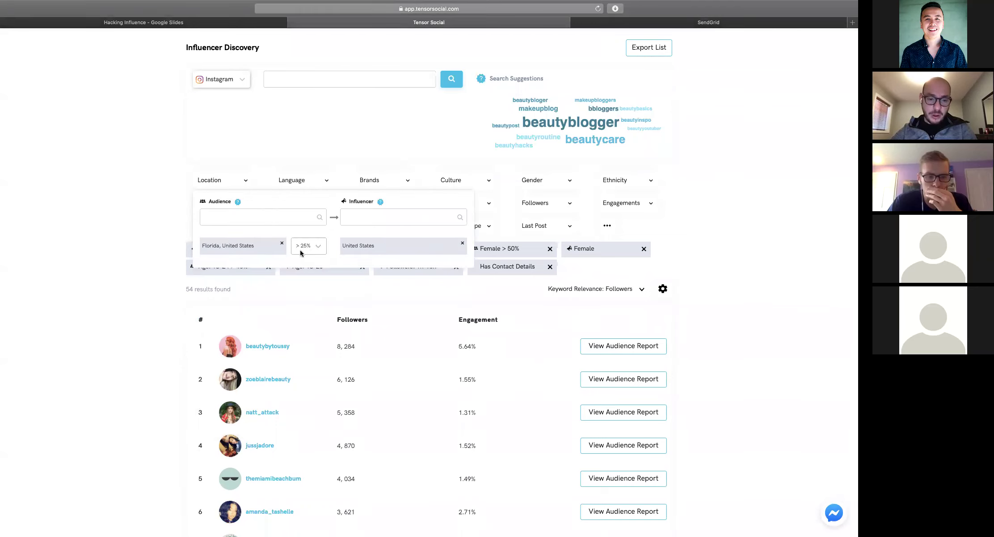
pyautogui.click(664, 251)
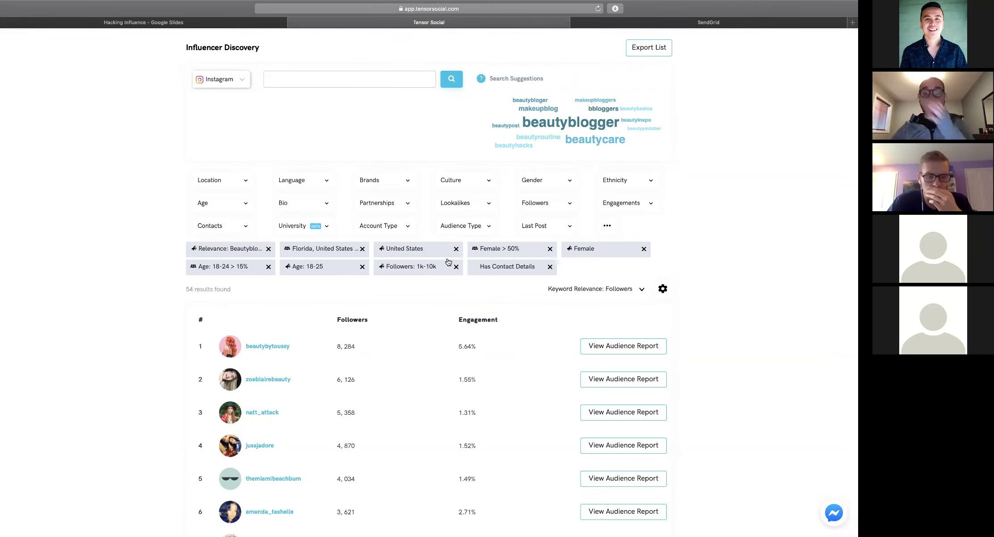
# Export 5 influencer records with contact info included, then hide Safari
pyautogui.click(646, 46)
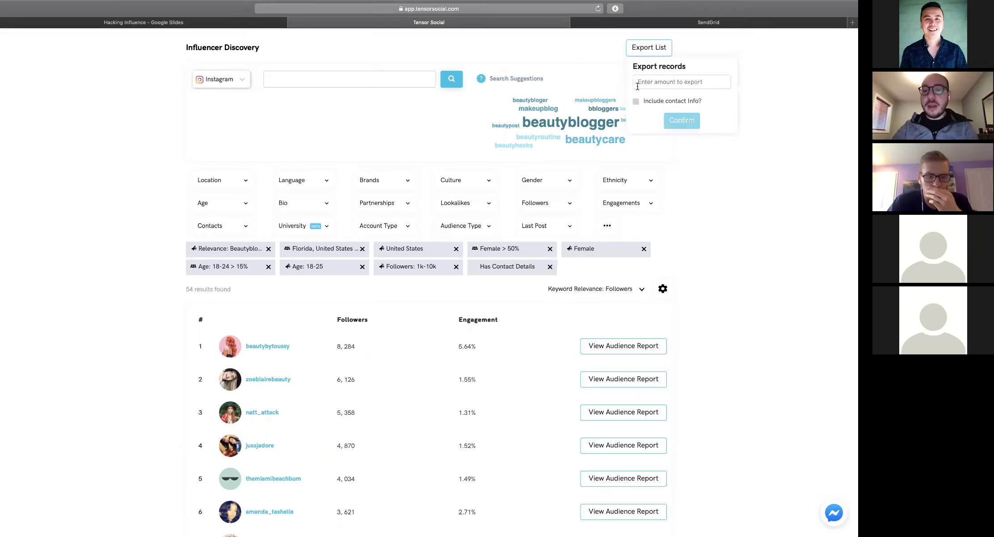
pyautogui.click(635, 101)
pyautogui.click(676, 82)
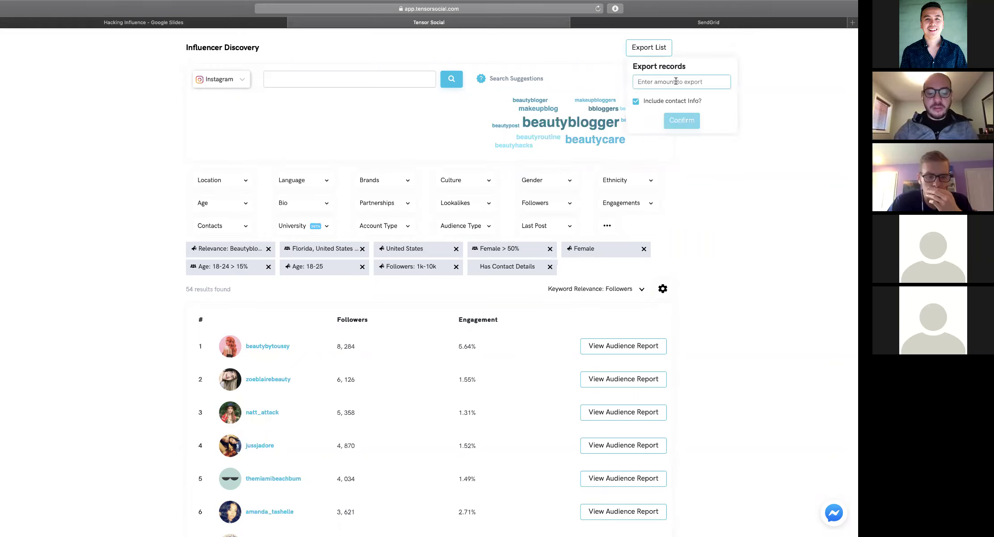
pyautogui.write('5')
pyautogui.click(682, 120)
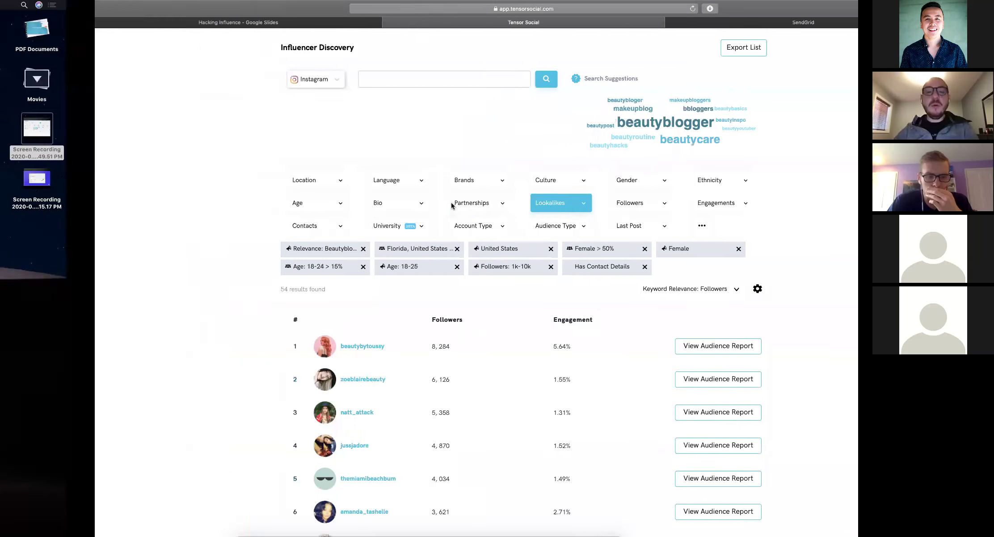
pyautogui.press('super+h')
# Extract the export csv.gz in Downloads and open the resulting CSV in Numbers
pyautogui.click(254, 515)
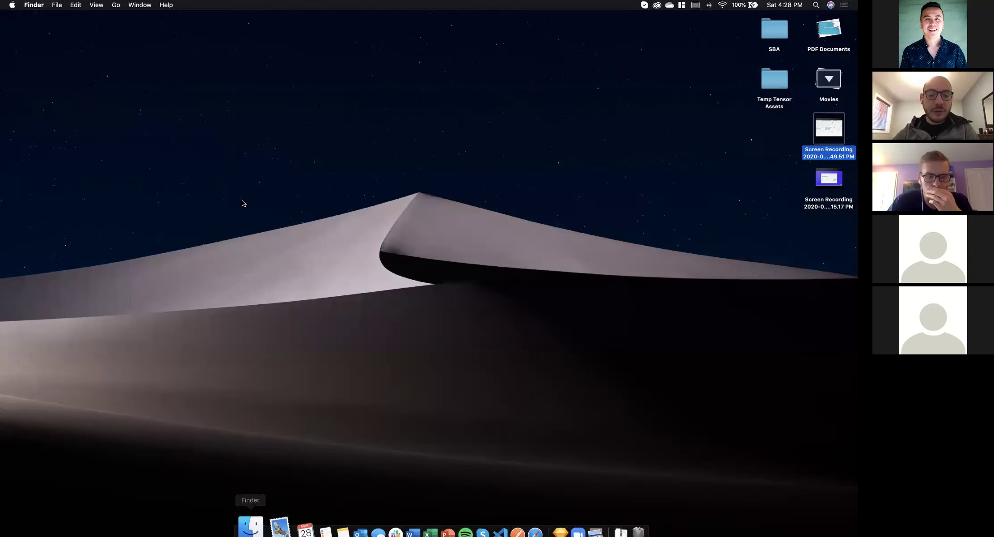
pyautogui.click(298, 124)
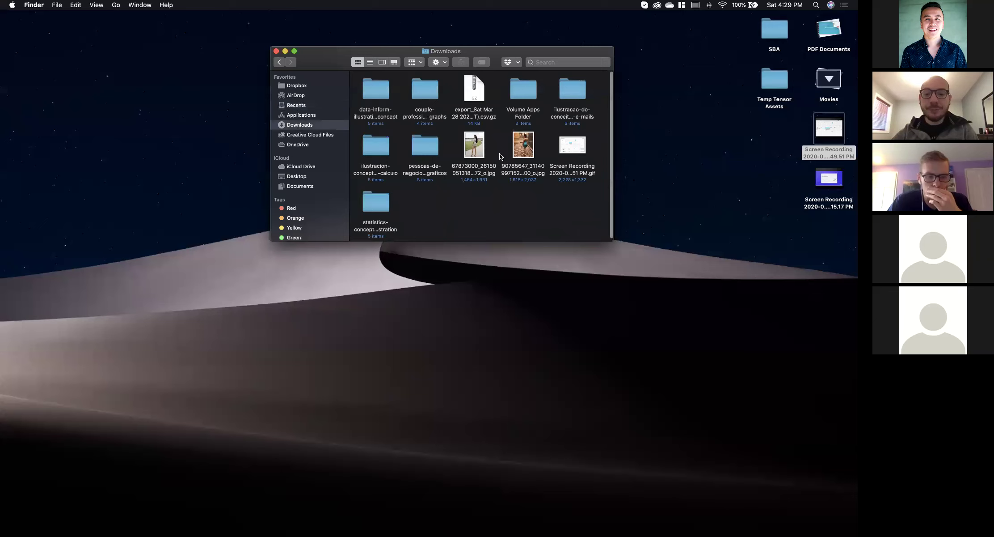
pyautogui.scroll(-3, 441, 166)
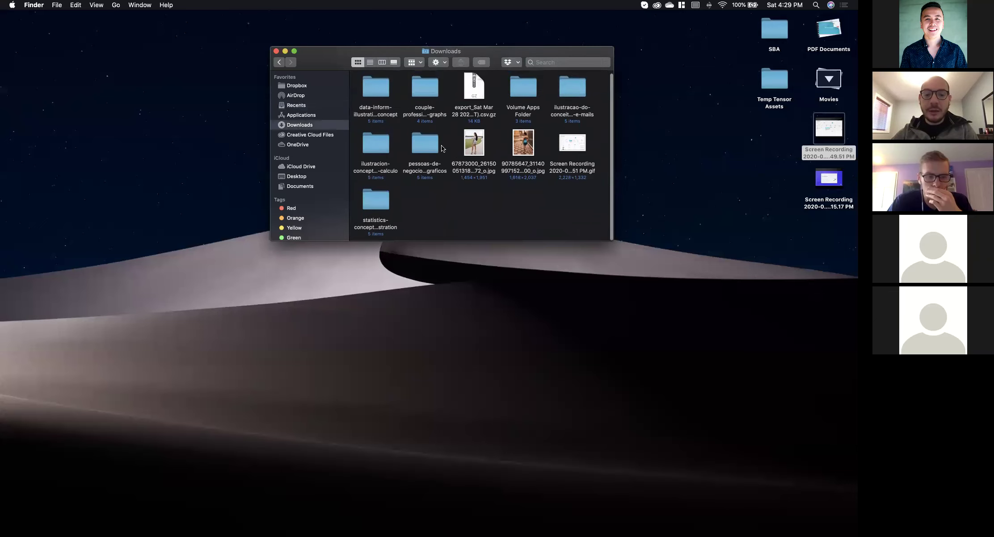
pyautogui.doubleClick(484, 96)
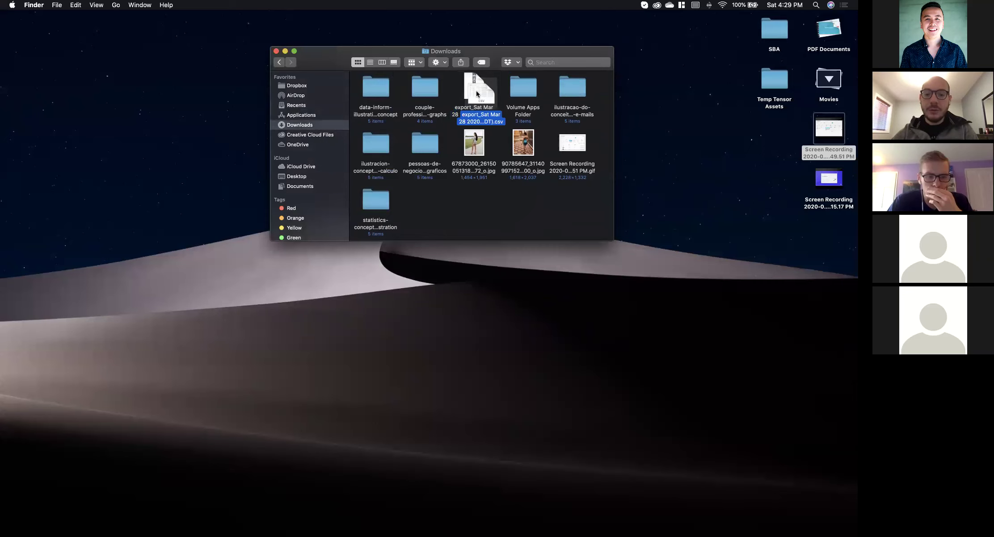
pyautogui.doubleClick(477, 94)
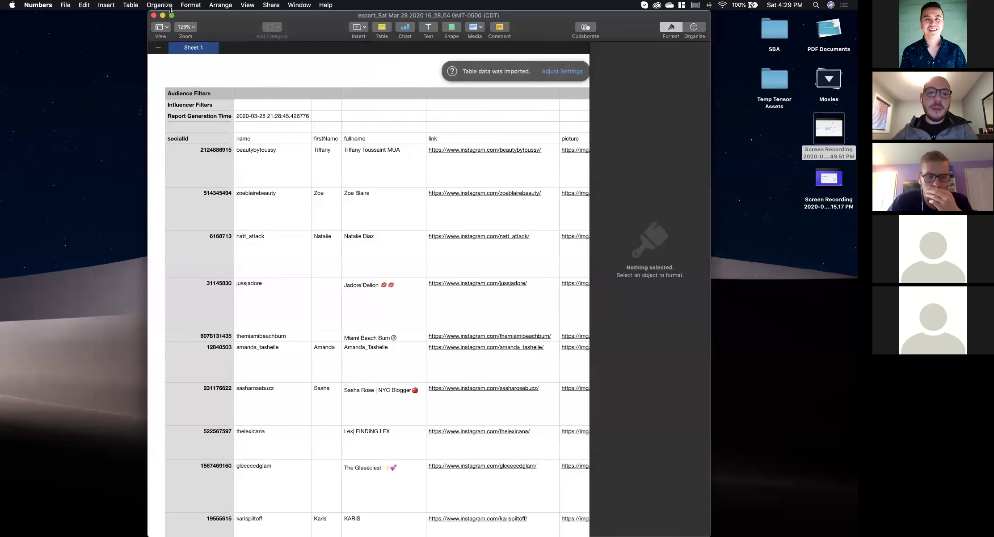
pyautogui.click(171, 16)
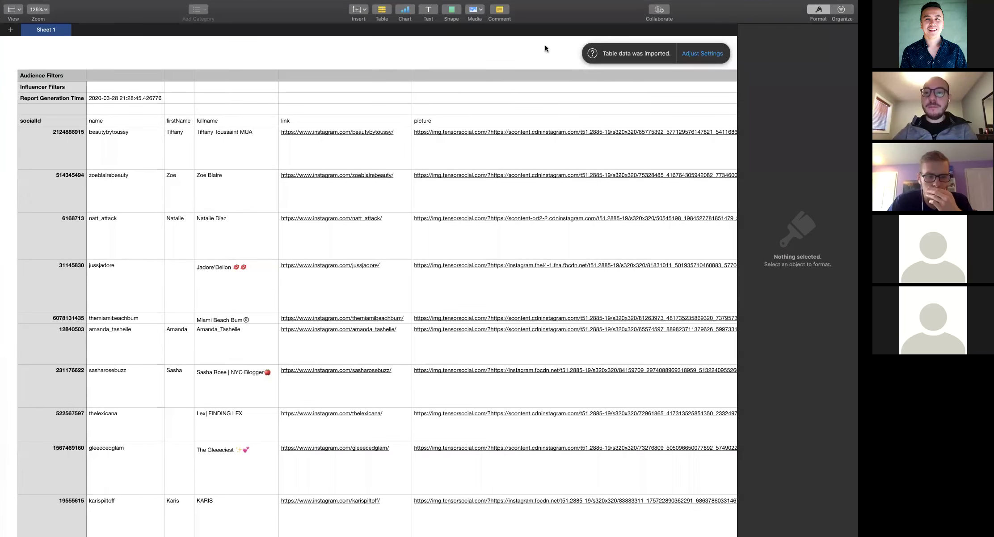
pyautogui.scroll(-1, 352, 178)
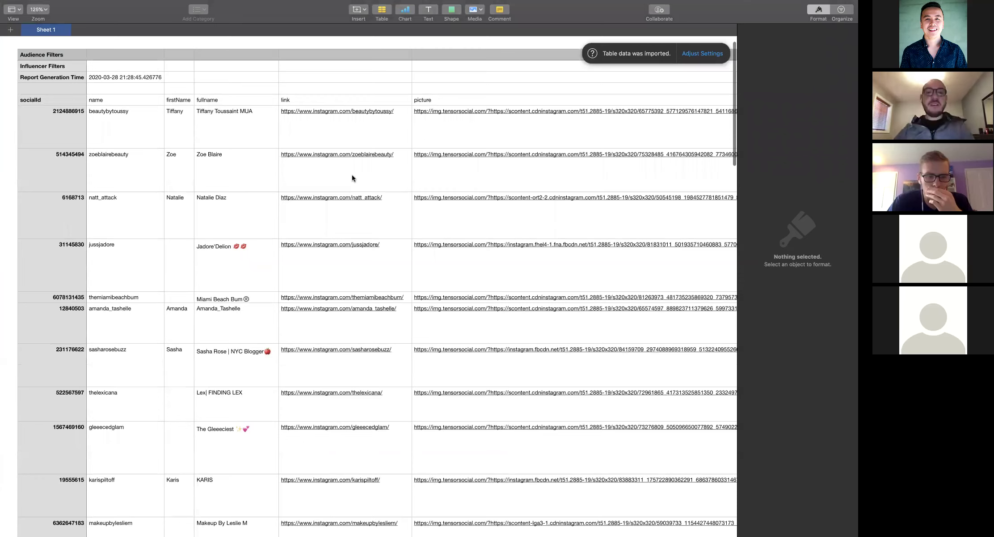
pyautogui.scroll(-2, 352, 178)
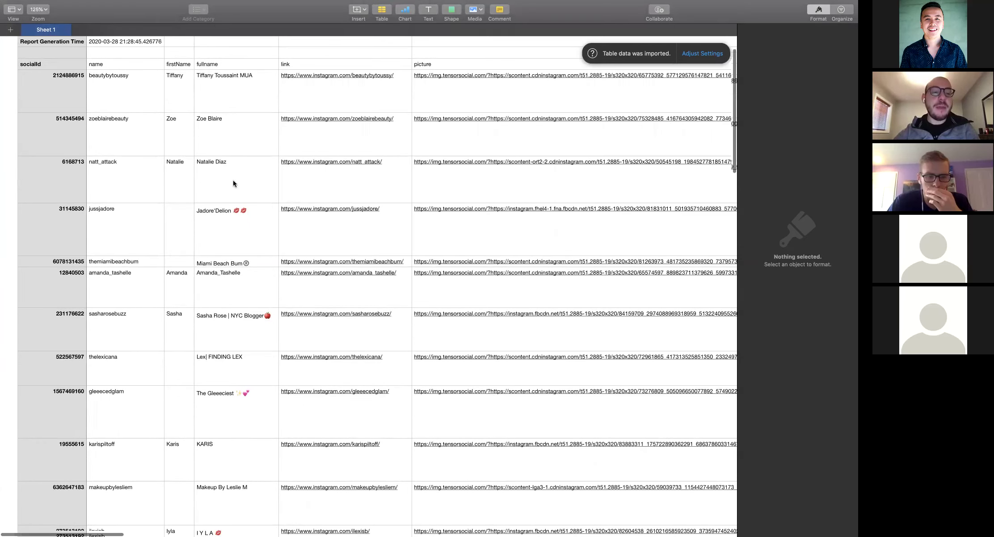
pyautogui.scroll(2, 233, 179)
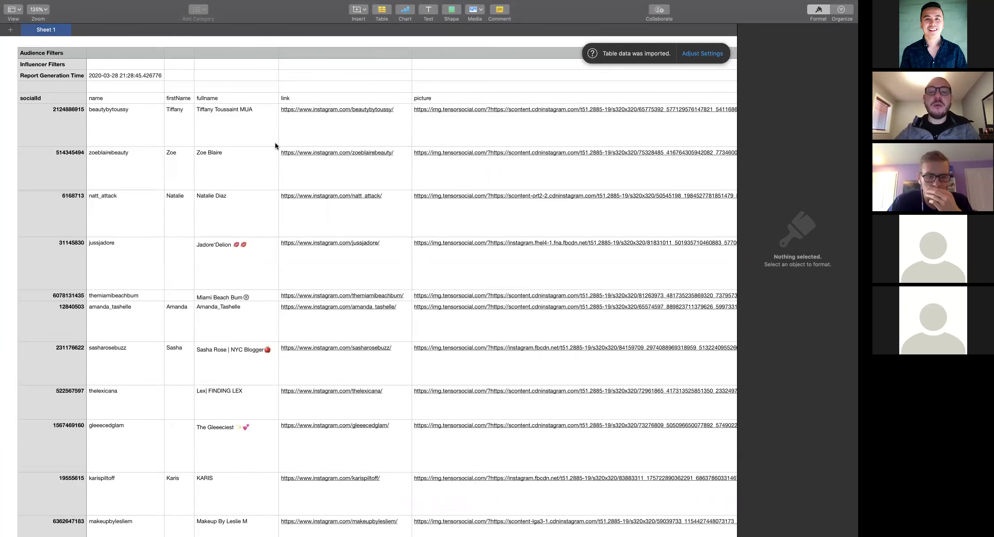
pyautogui.press('super+Tab')
pyautogui.click(643, 50)
pyautogui.click(363, 113)
pyautogui.press('super+Tab')
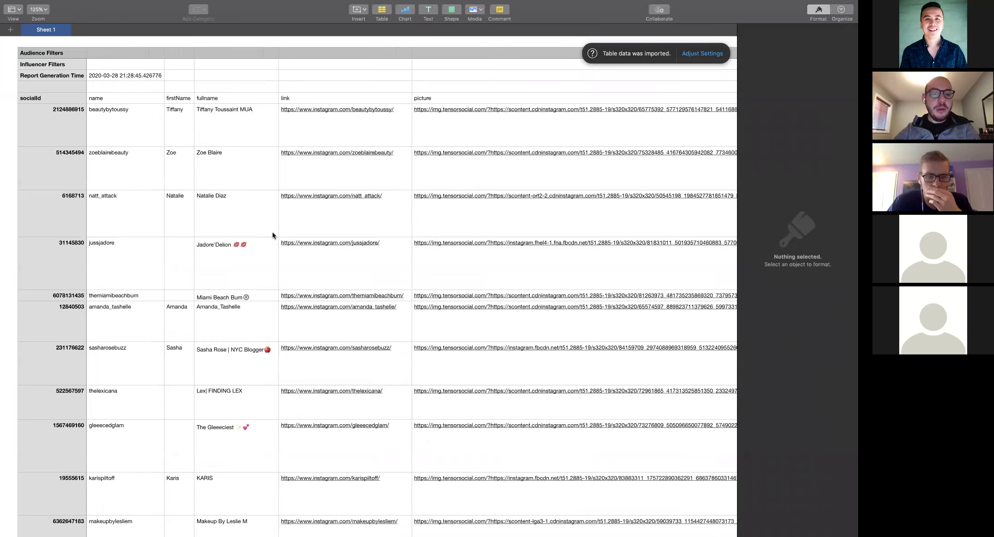
pyautogui.scroll(-3, 273, 232)
pyautogui.scroll(4, 272, 232)
pyautogui.hscroll(5, 273, 232)
pyautogui.hscroll(-5, 273, 231)
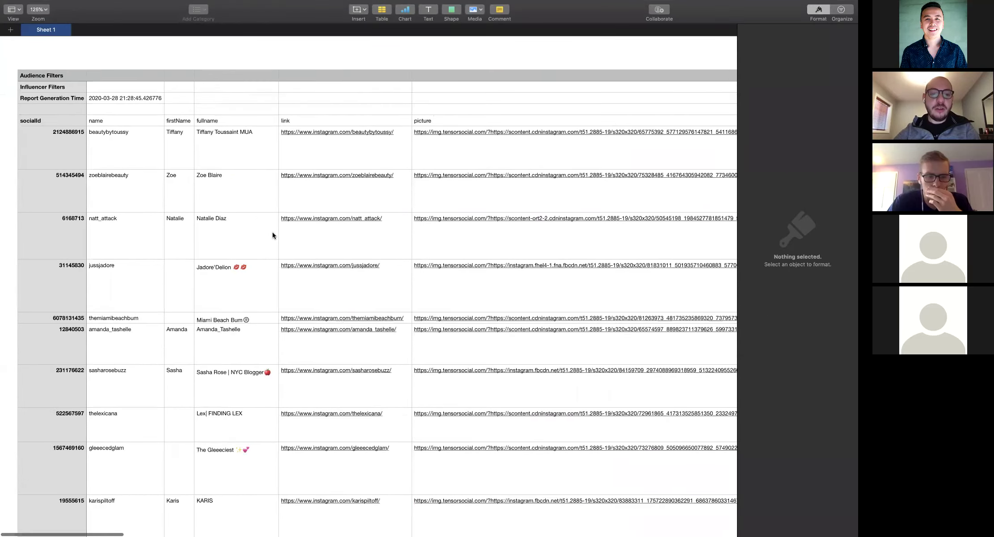
pyautogui.scroll(-15, 132, 260)
pyautogui.scroll(15, 131, 259)
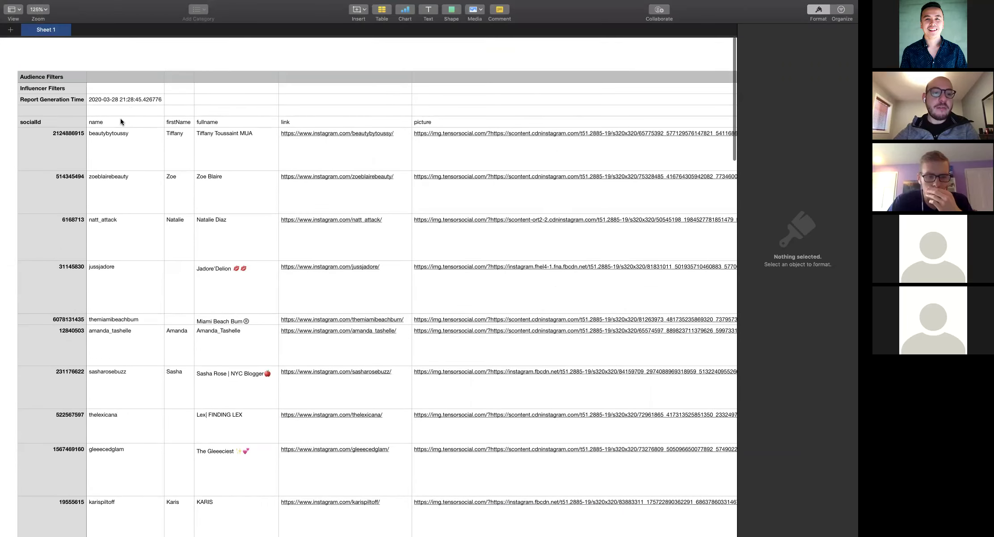
pyautogui.click(185, 121)
pyautogui.click(244, 121)
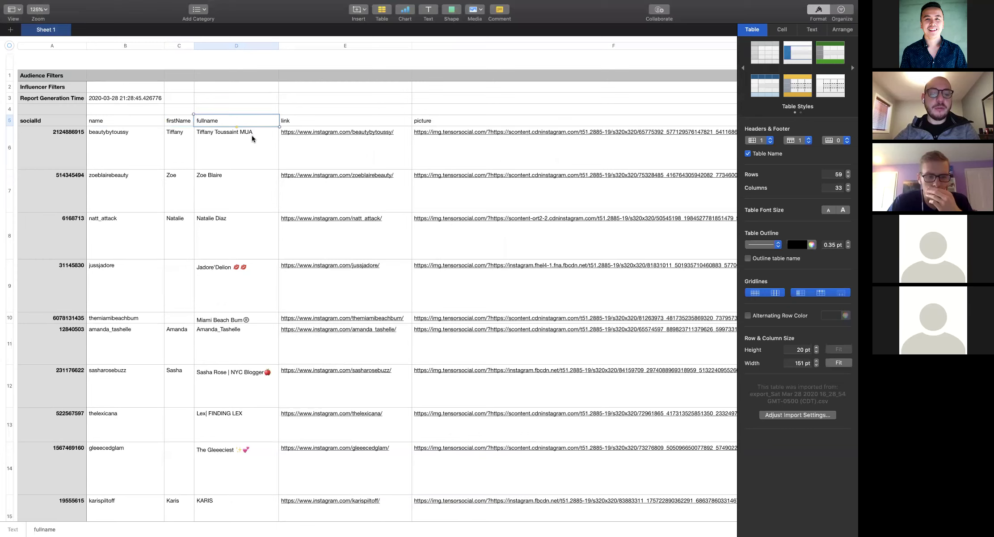
pyautogui.click(311, 122)
pyautogui.hscroll(5, 313, 123)
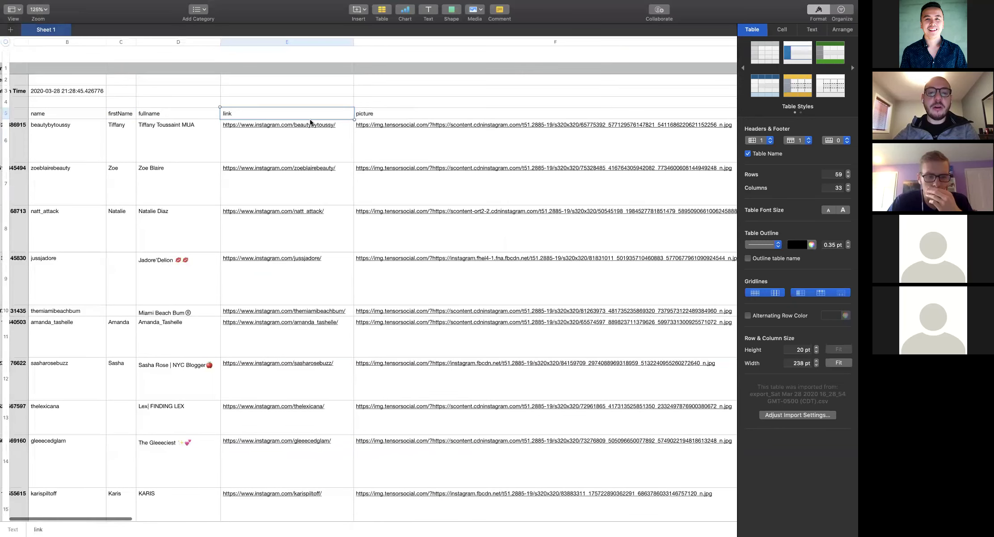
pyautogui.click(318, 123)
pyautogui.hscroll(10, 318, 123)
pyautogui.click(217, 120)
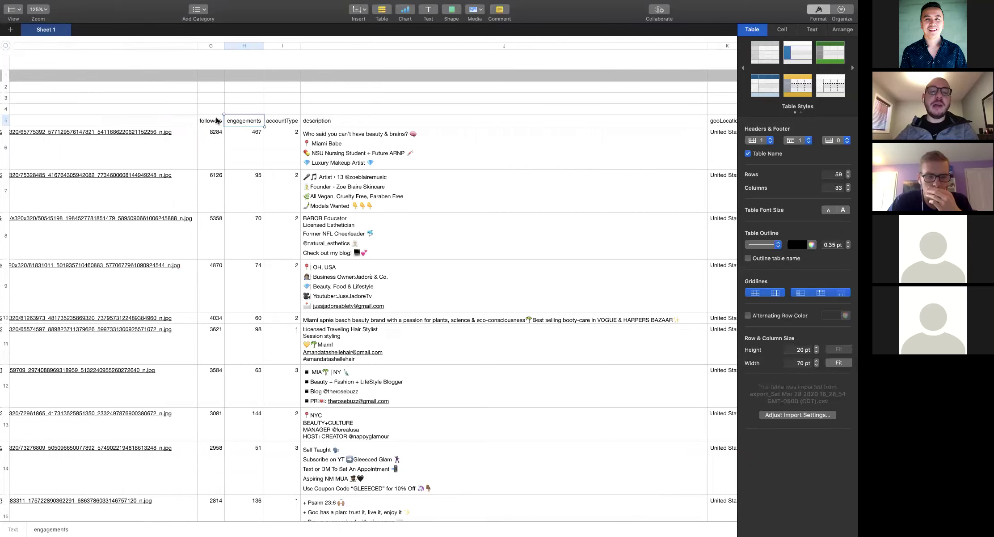
pyautogui.click(475, 119)
pyautogui.hscroll(10, 475, 120)
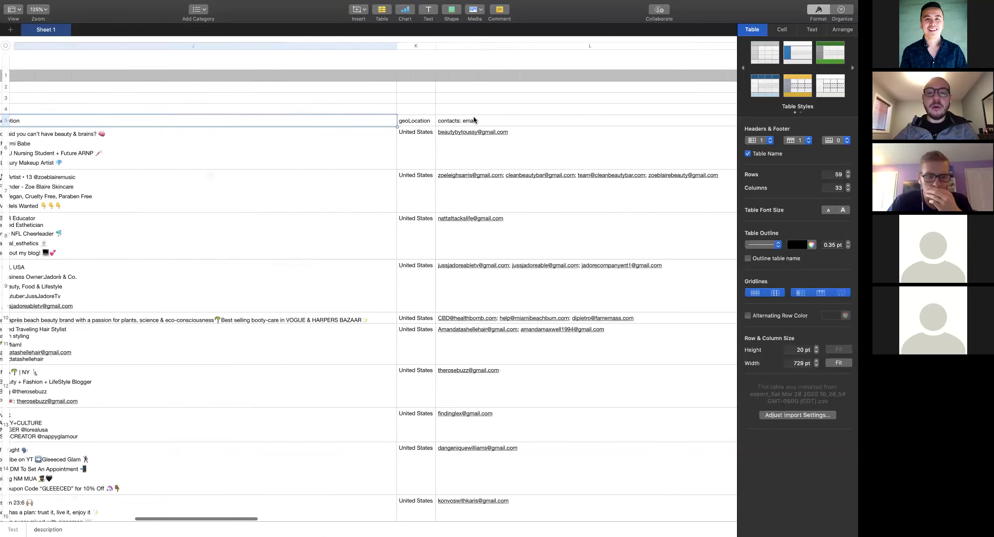
pyautogui.hscroll(3, 475, 120)
pyautogui.click(295, 128)
pyautogui.press('Up')
pyautogui.press('Right')
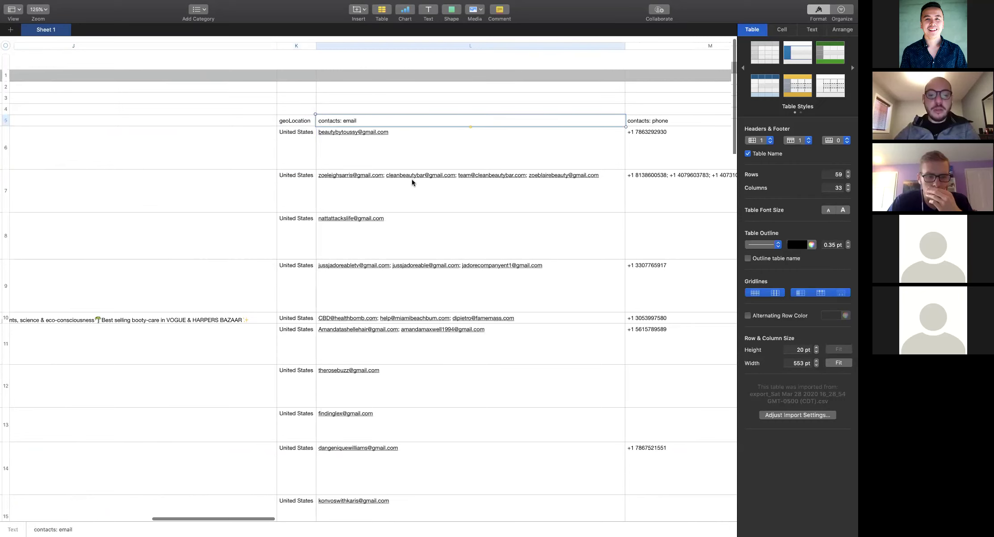
pyautogui.scroll(-10, 412, 182)
pyautogui.scroll(10, 412, 182)
pyautogui.hscroll(3, 412, 182)
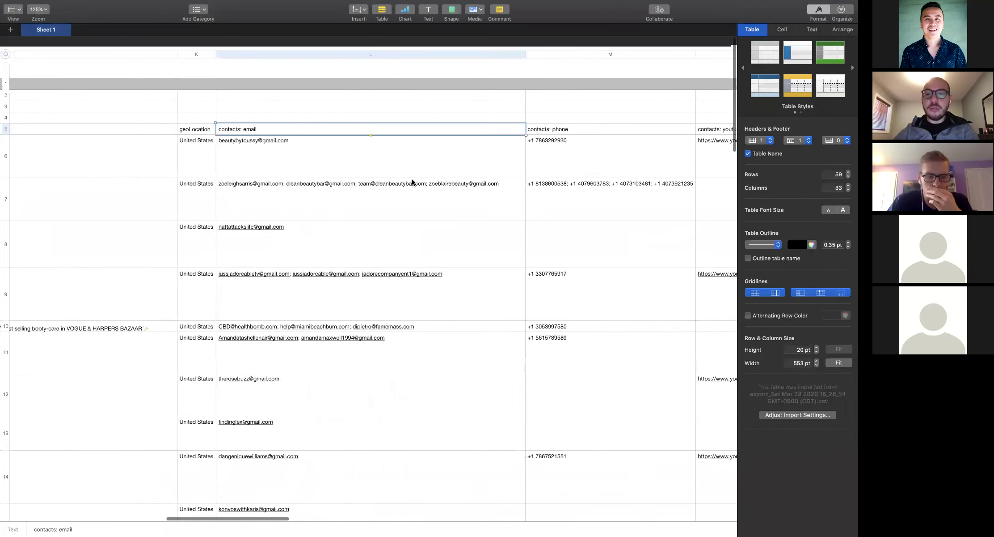
pyautogui.hscroll(3, 412, 182)
pyautogui.click(442, 137)
pyautogui.scroll(-10, 441, 138)
pyautogui.scroll(10, 440, 176)
pyautogui.hscroll(3, 440, 176)
pyautogui.scroll(-1, 449, 136)
pyautogui.hscroll(10, 449, 136)
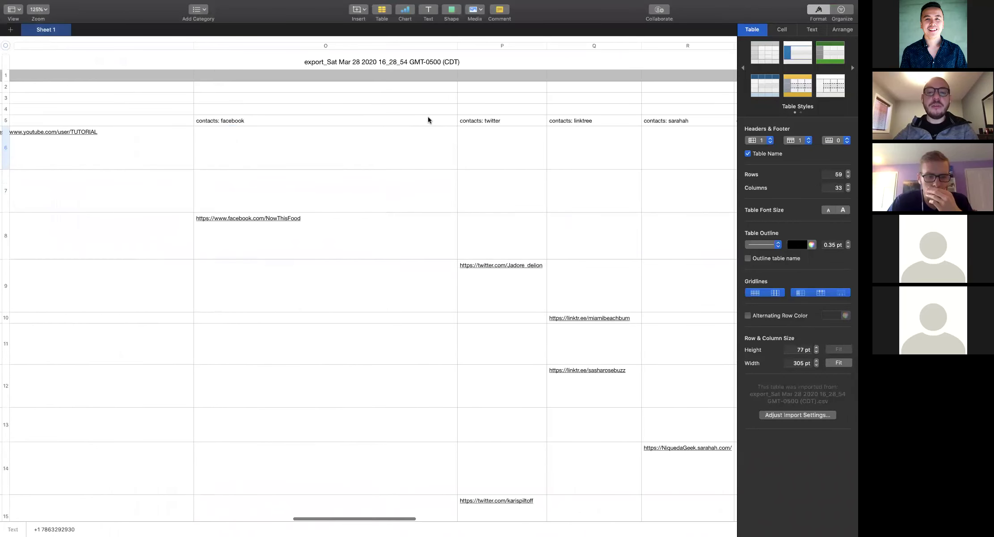
pyautogui.hscroll(10, 429, 120)
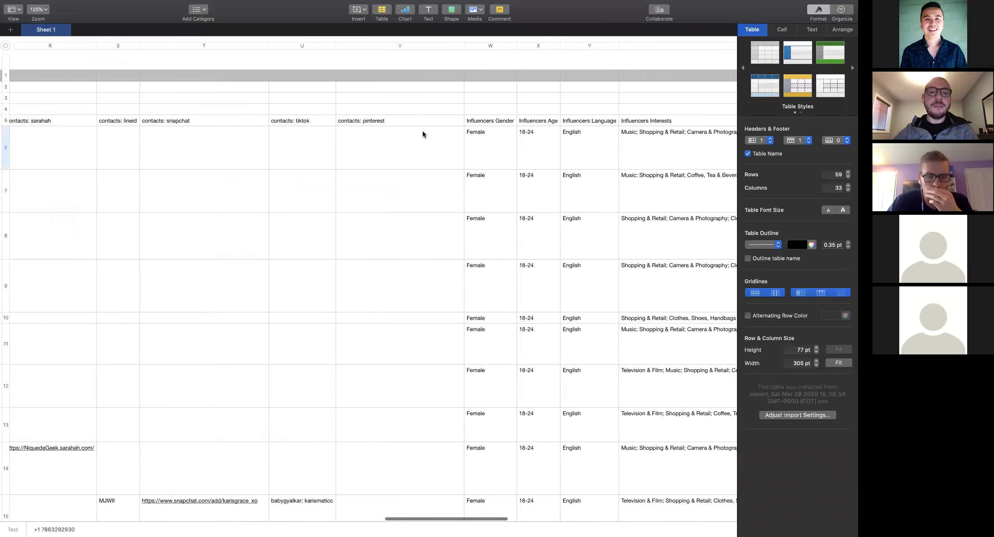
pyautogui.hscroll(2, 308, 121)
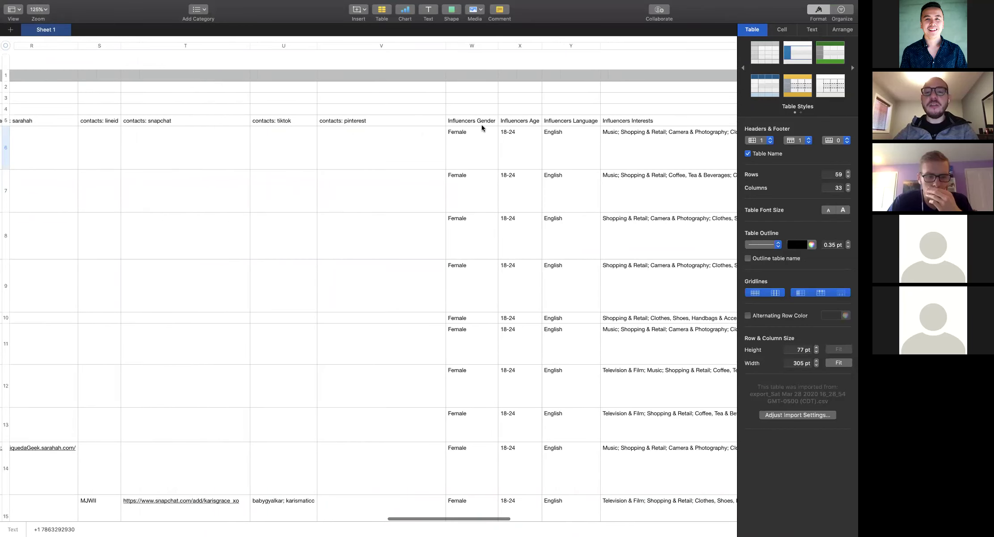
pyautogui.click(495, 122)
pyautogui.click(519, 126)
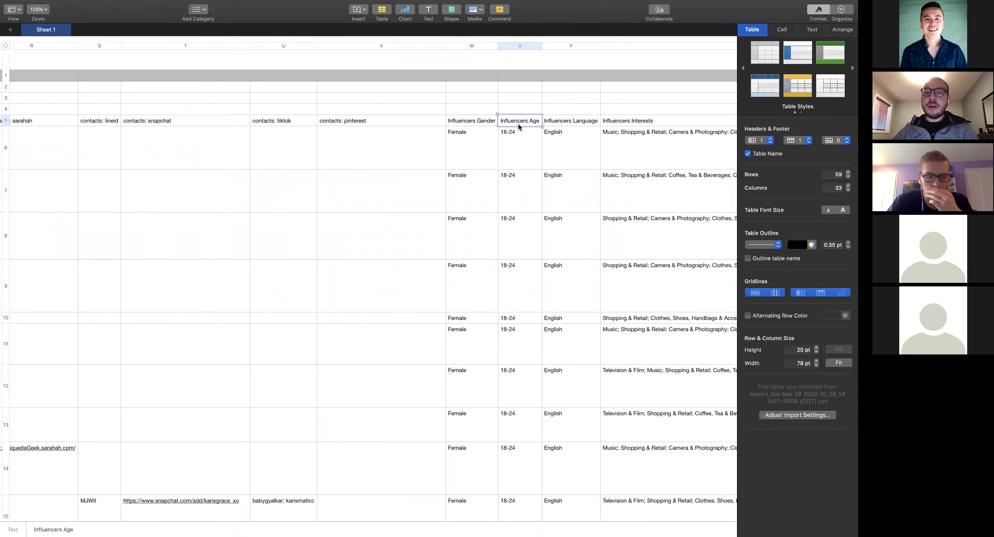
pyautogui.hscroll(5, 457, 138)
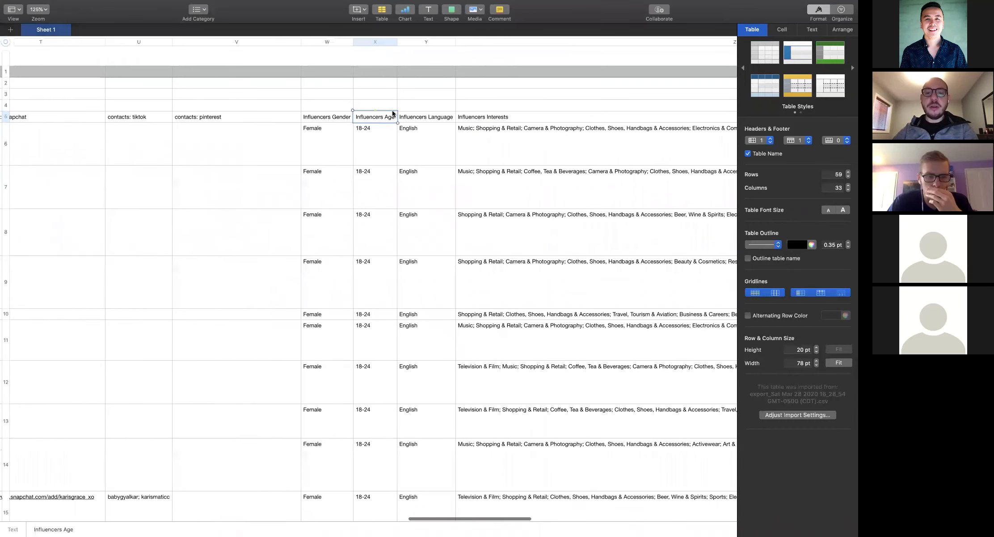
pyautogui.click(446, 120)
pyautogui.click(501, 148)
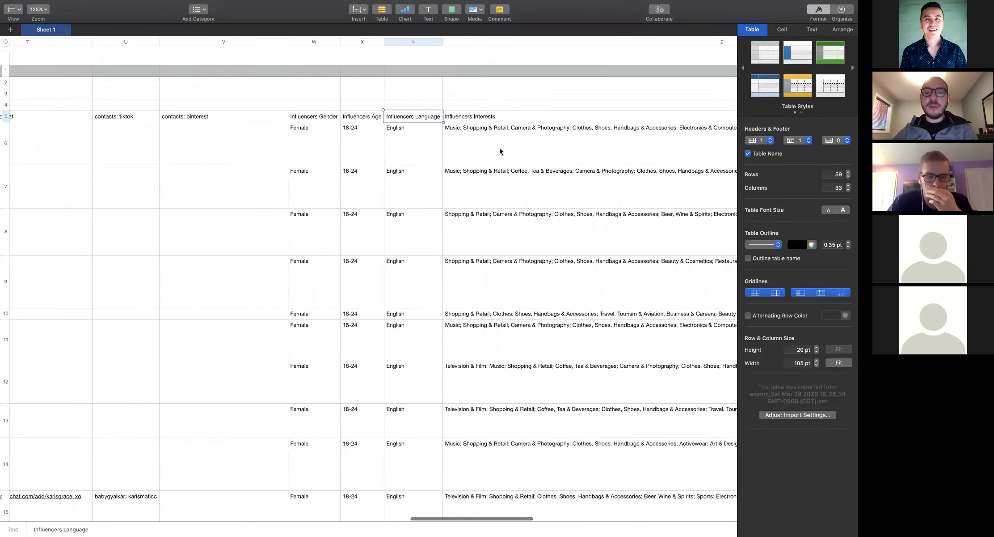
pyautogui.hscroll(15, 402, 150)
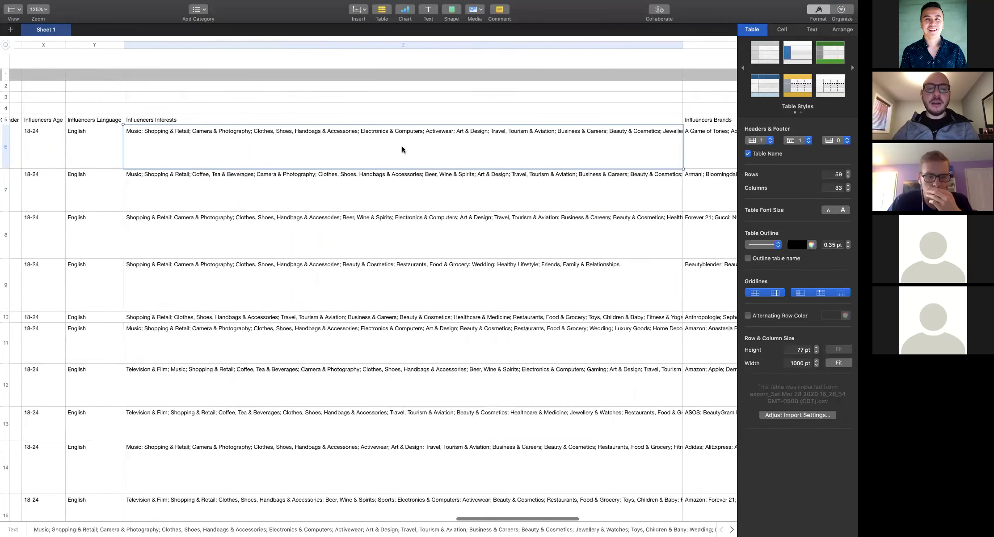
pyautogui.click(403, 149)
pyautogui.scroll(-2, 284, 206)
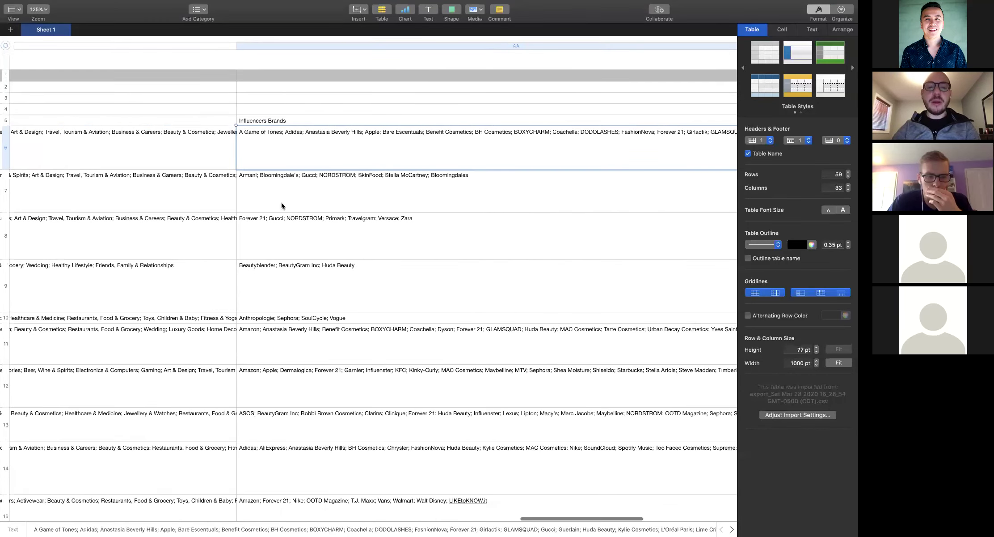
pyautogui.hscroll(15, 274, 209)
pyautogui.scroll(2, 275, 209)
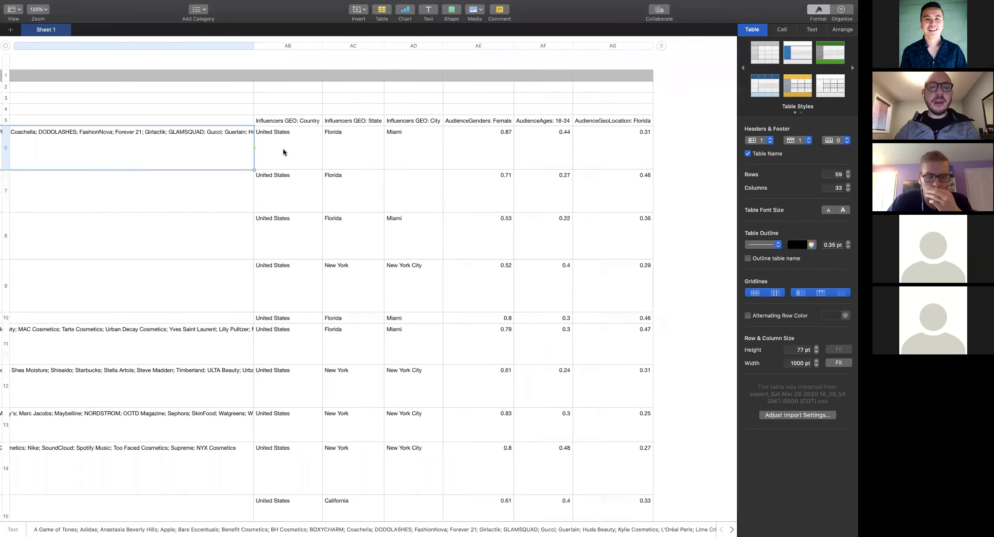
pyautogui.click(308, 122)
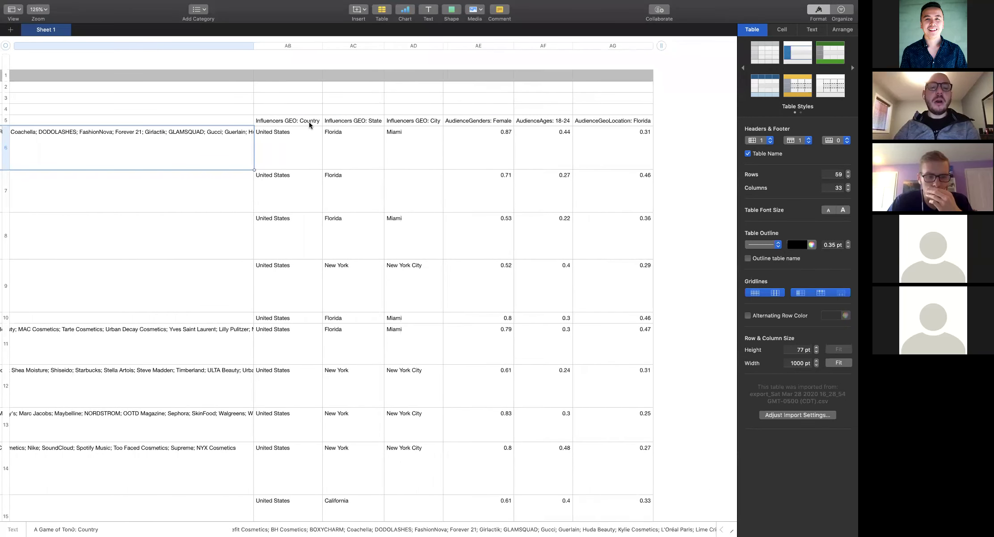
pyautogui.click(365, 121)
pyautogui.click(420, 124)
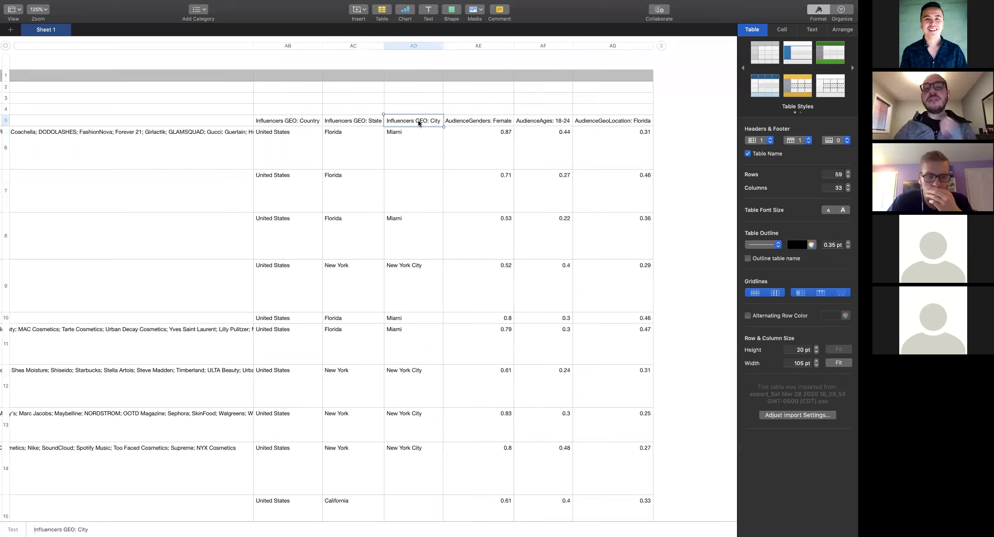
pyautogui.click(477, 167)
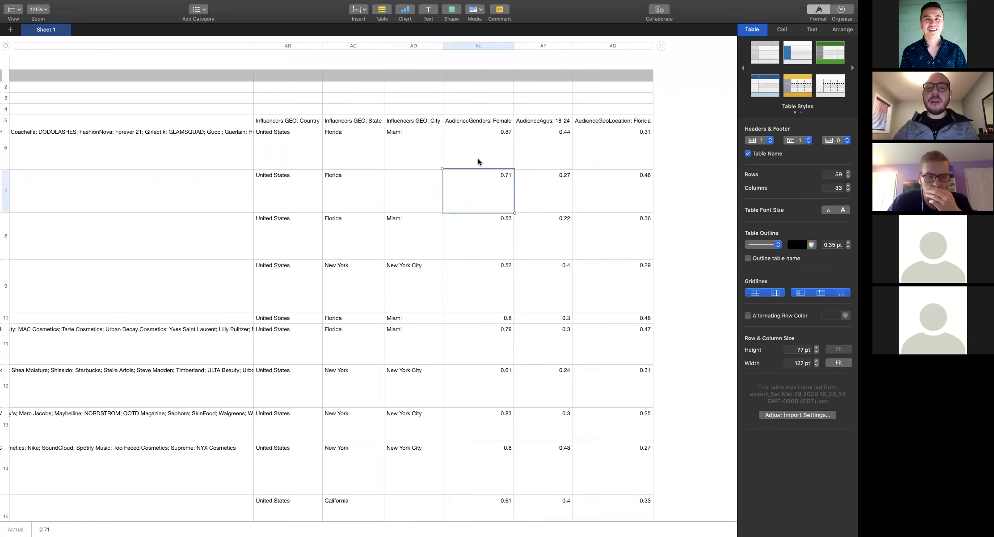
pyautogui.click(503, 123)
pyautogui.click(541, 162)
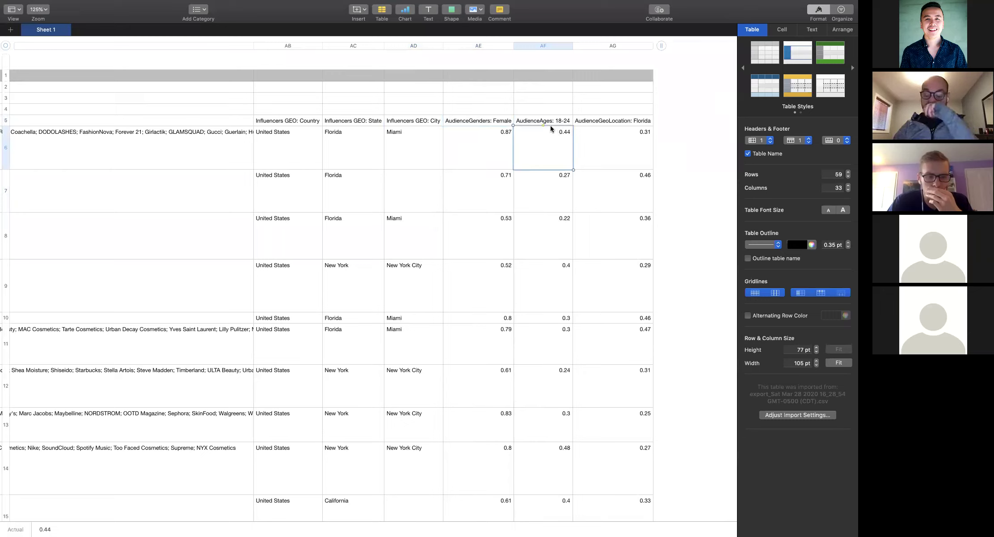
pyautogui.click(620, 137)
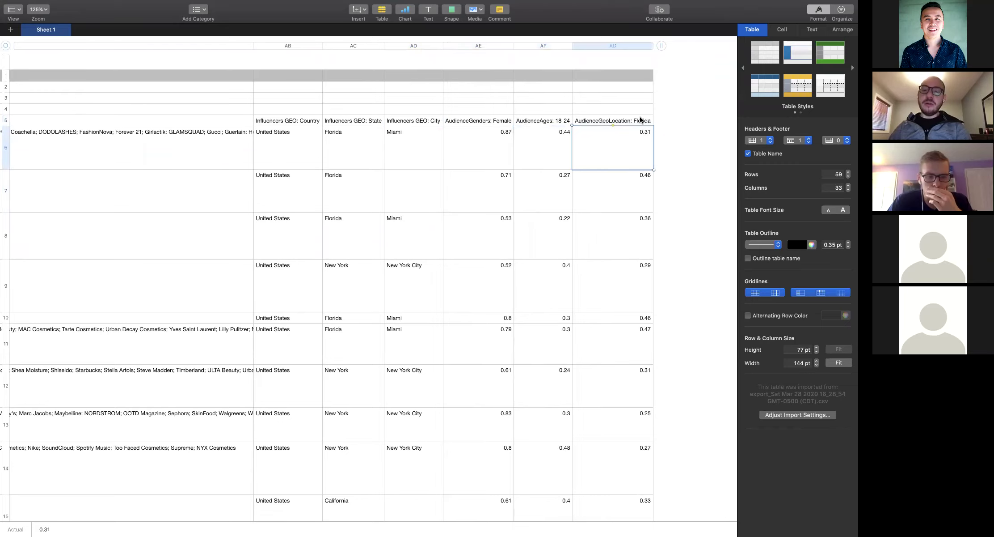
# Select the contacts email column from L6 to L59
pyautogui.scroll(-15, 615, 184)
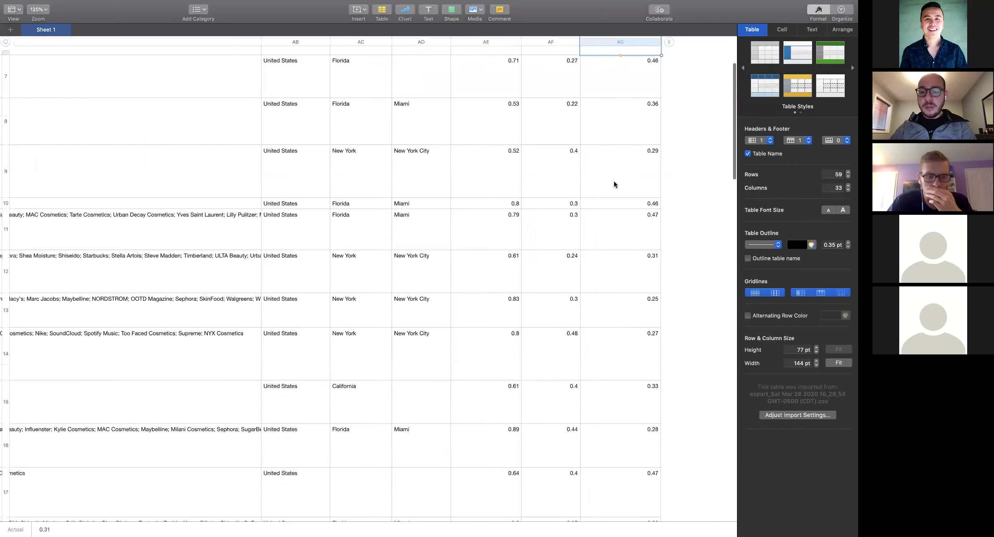
pyautogui.hscroll(-5, 615, 184)
pyautogui.hscroll(-20, 615, 184)
pyautogui.scroll(3, 615, 184)
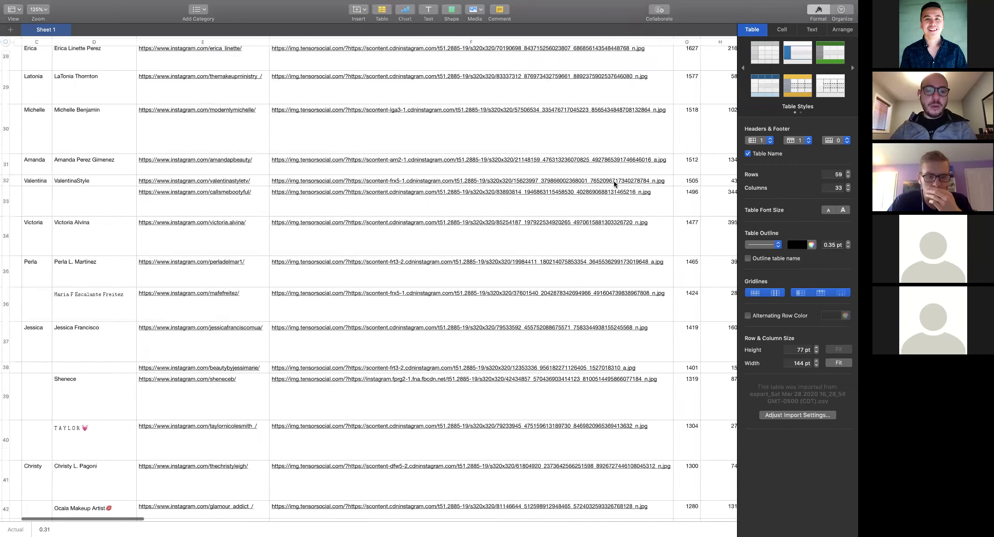
pyautogui.scroll(5, 615, 184)
pyautogui.hscroll(15, 615, 185)
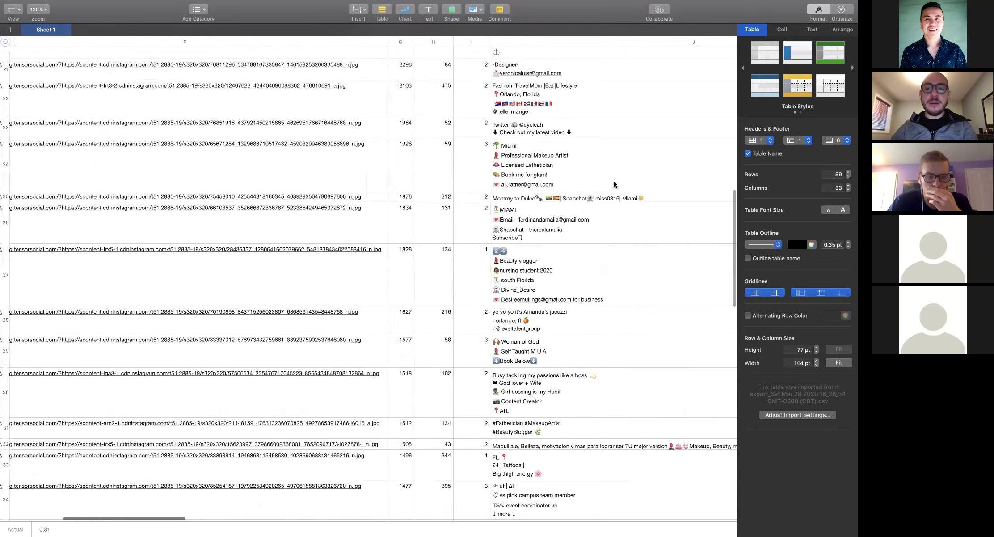
pyautogui.hscroll(3, 615, 184)
pyautogui.scroll(10, 492, 161)
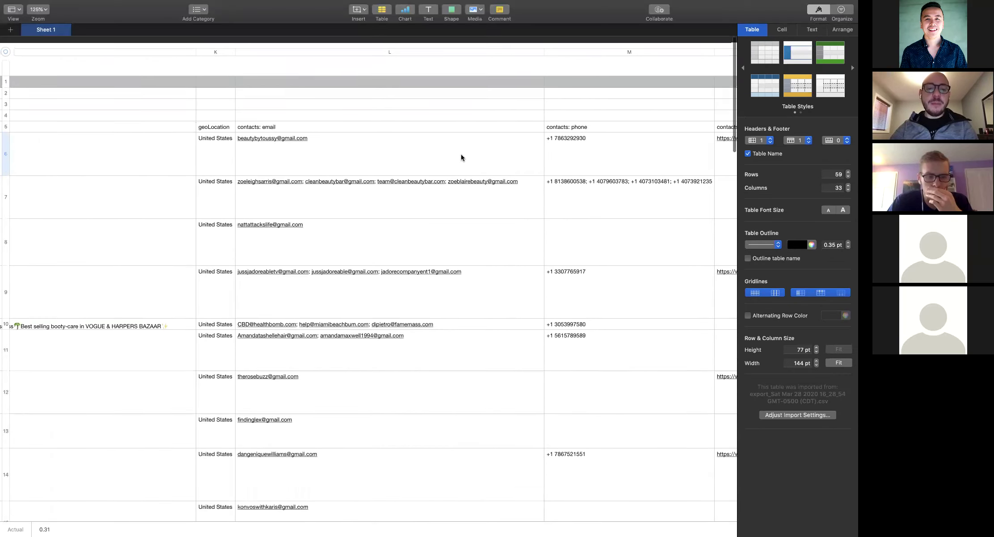
pyautogui.click(469, 141)
pyautogui.scroll(-20, 469, 140)
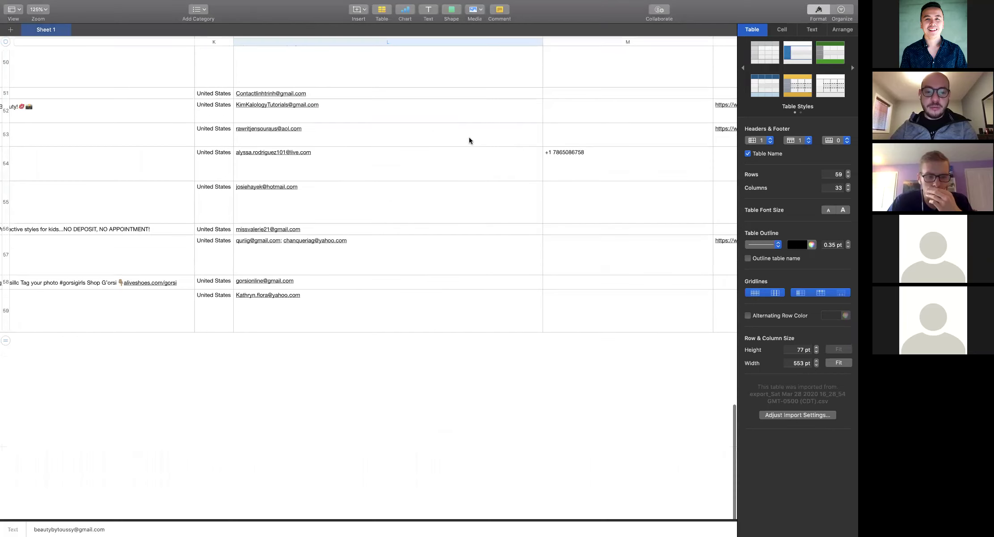
pyautogui.keyDown('shift'); pyautogui.click(464, 325); pyautogui.keyUp('shift')
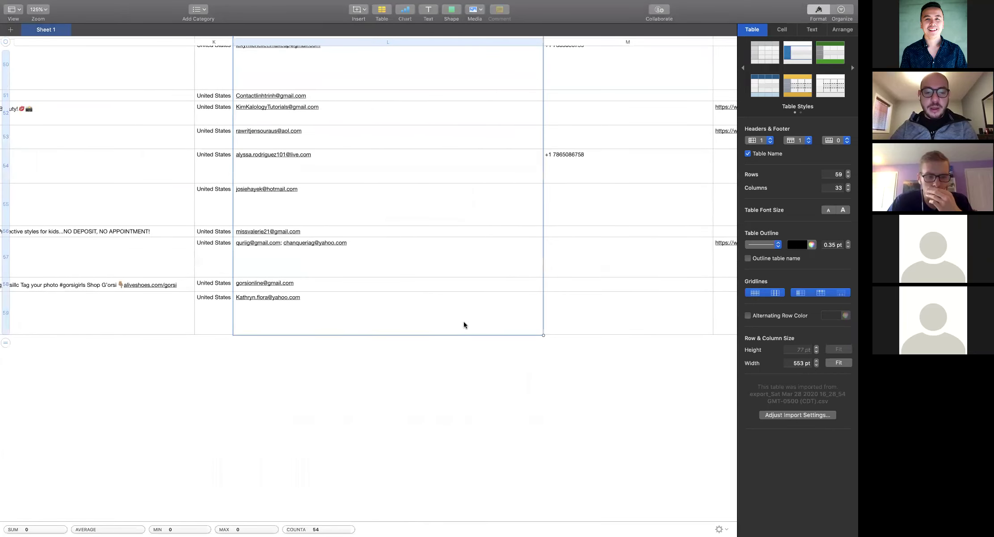
# Collapse the email selection and return to Safari with a new tab open
pyautogui.hotkey('ctrl', 'Right')
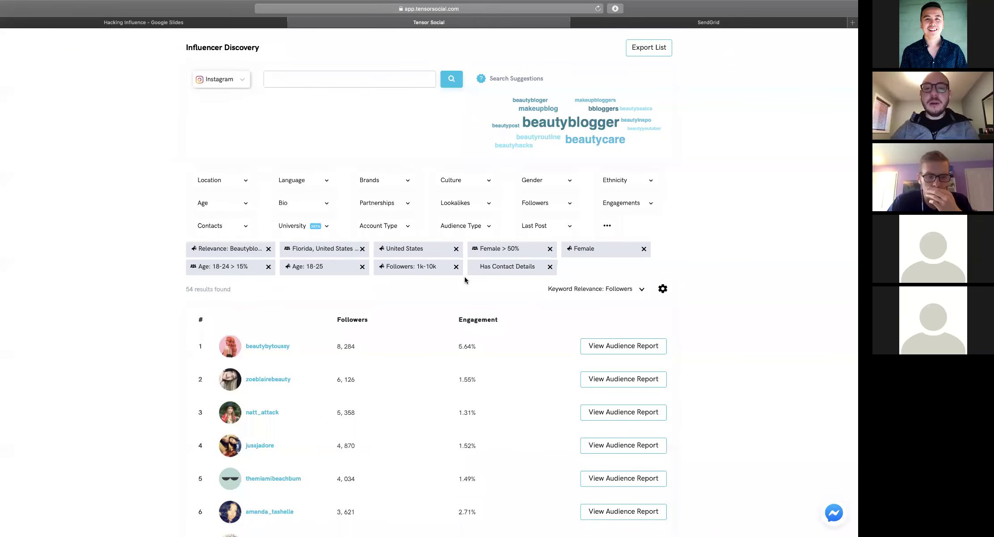
pyautogui.hotkey('ctrl', 'Left')
pyautogui.click(275, 211)
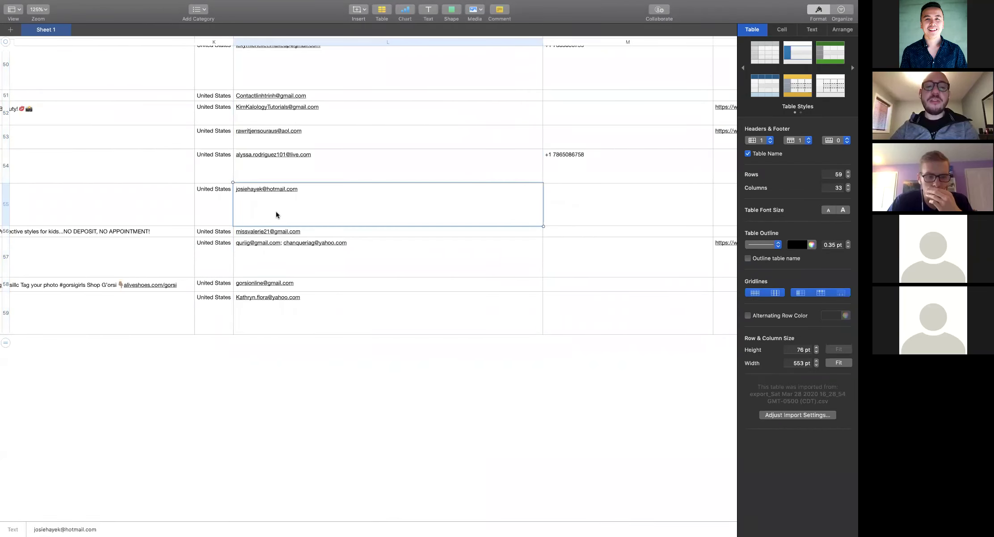
pyautogui.scroll(15, 276, 212)
pyautogui.hscroll(-10, 276, 211)
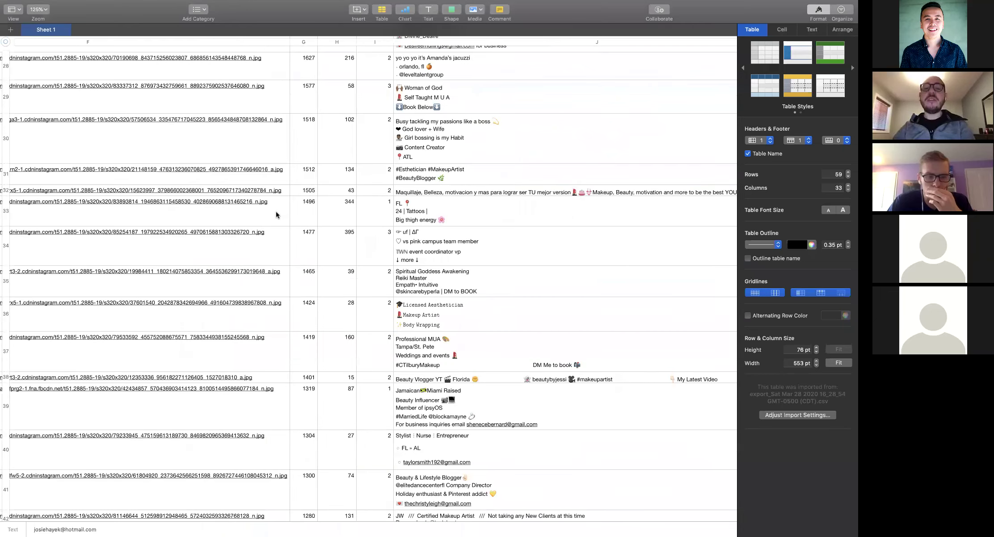
pyautogui.hotkey('ctrl', 'Right')
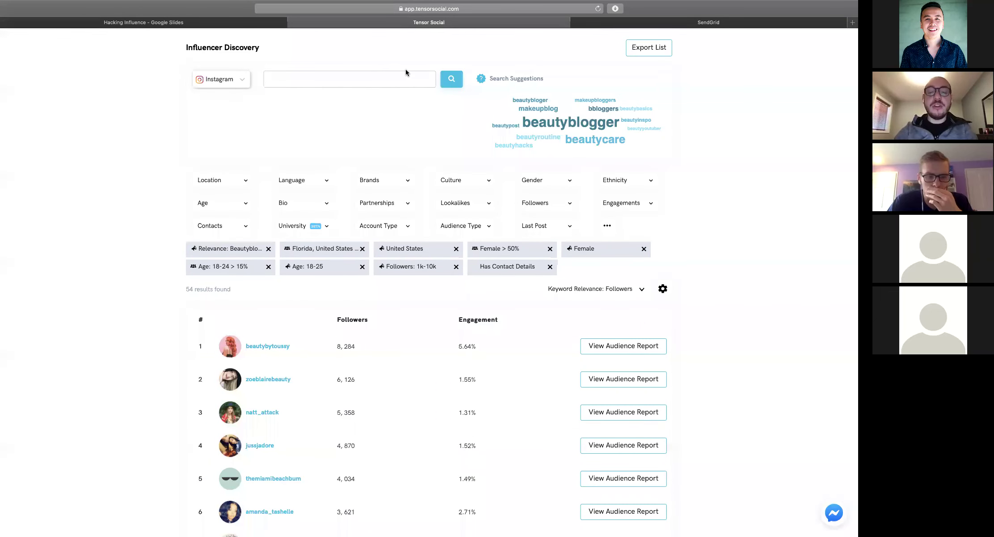
pyautogui.press('super+t')
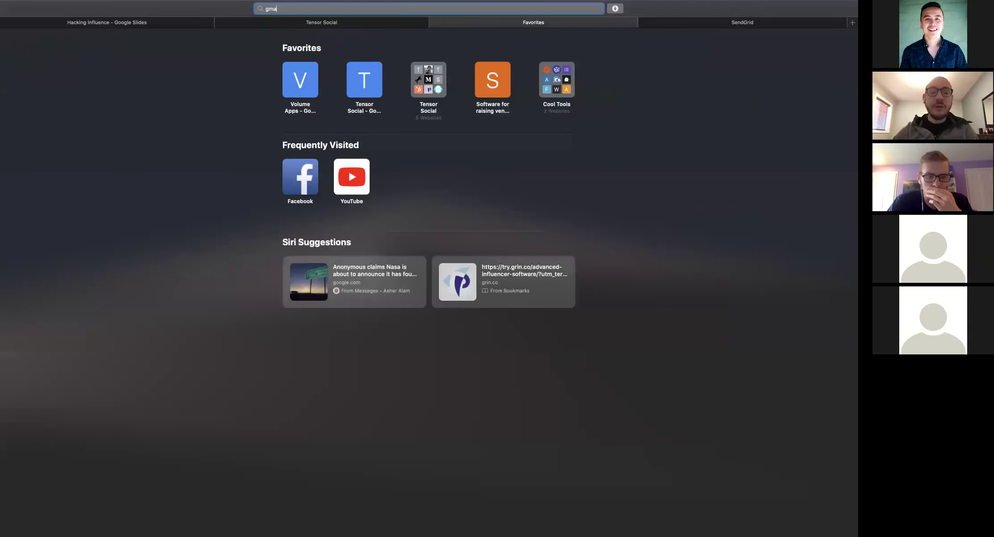
# Reach the GMass home page by searching 'gmass' after gmass.com loads the wrong site
pyautogui.write('gmass.com')
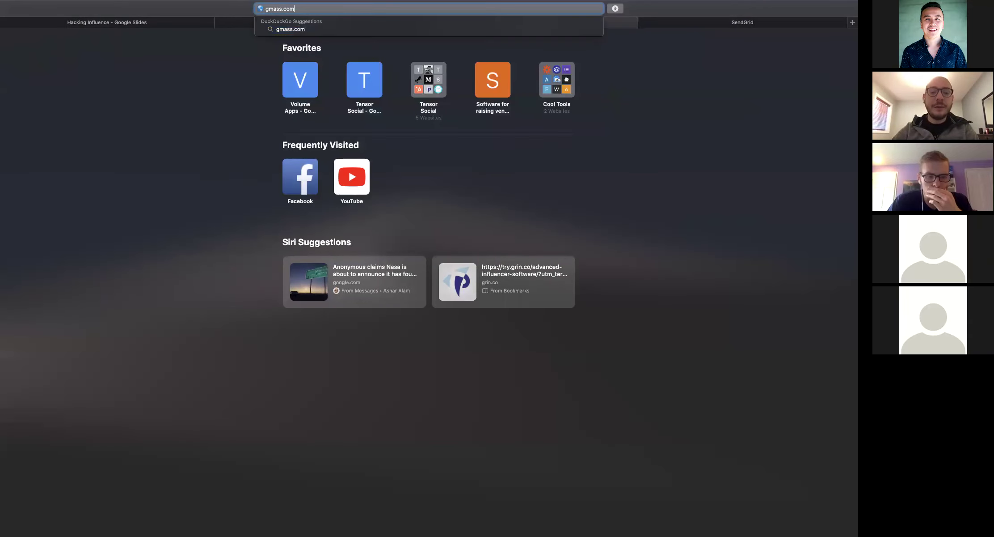
pyautogui.press('Return')
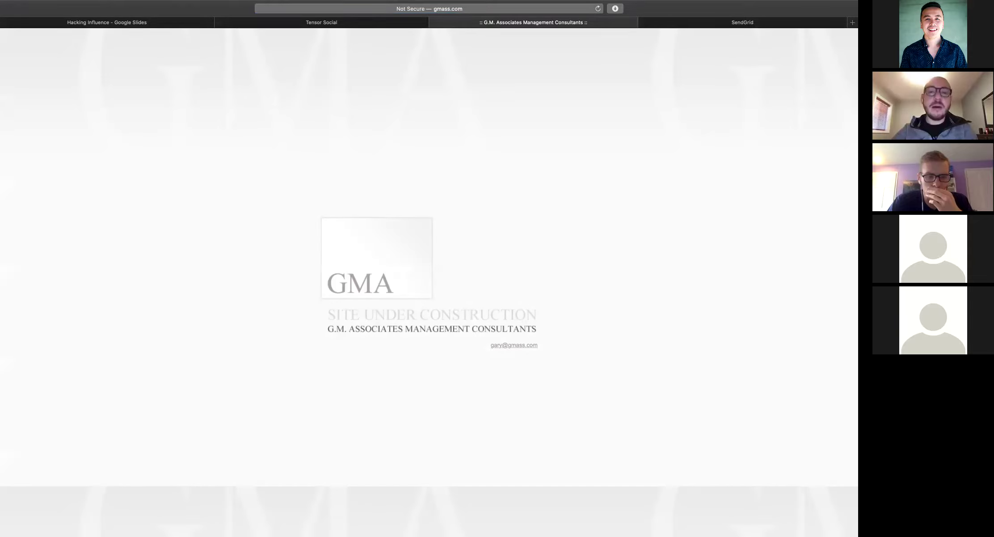
pyautogui.click(463, 11)
pyautogui.write('gmass')
pyautogui.press('Escape')
pyautogui.press('Return')
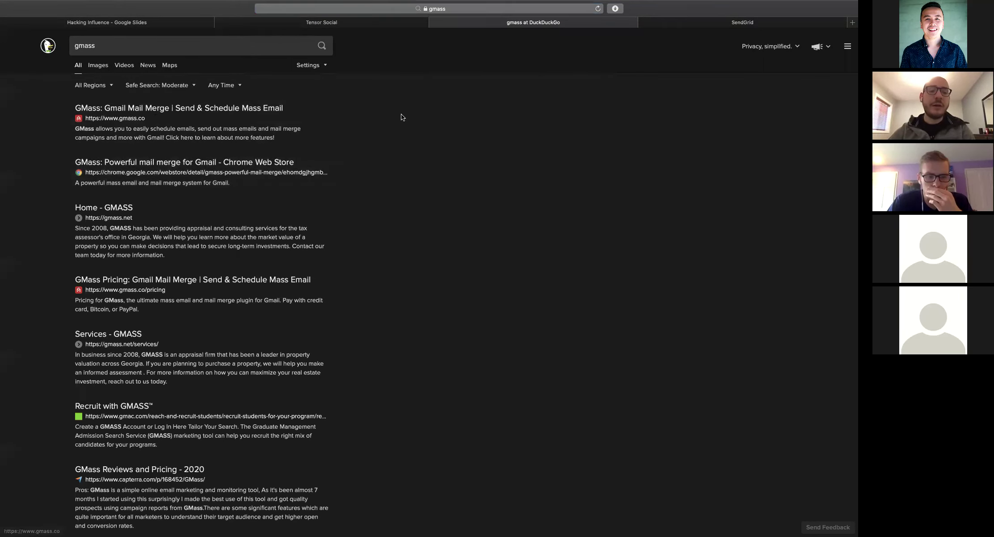
pyautogui.click(260, 112)
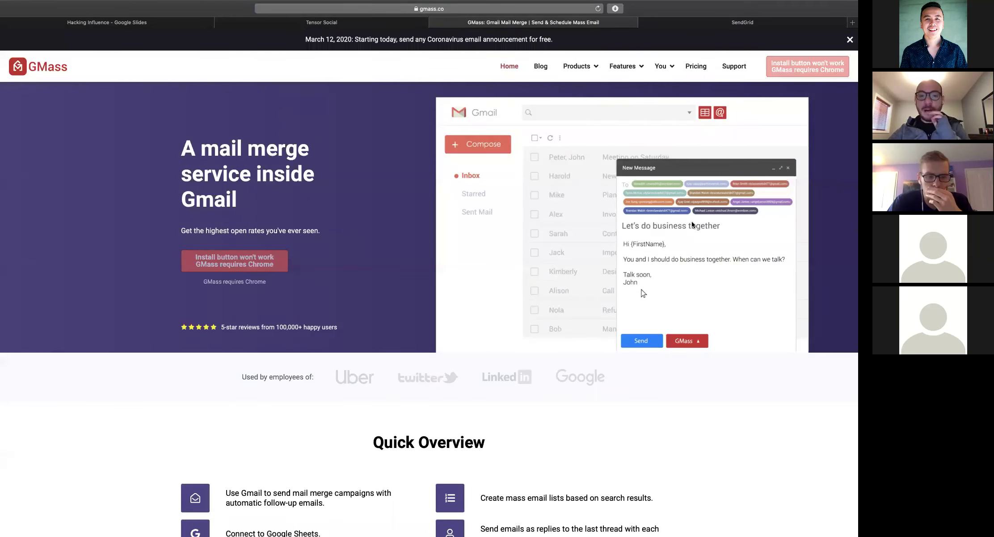
# Show GMass pricing billed annually: Minimal $89, Standard $129, Premium $199 per year
pyautogui.scroll(-10, 692, 225)
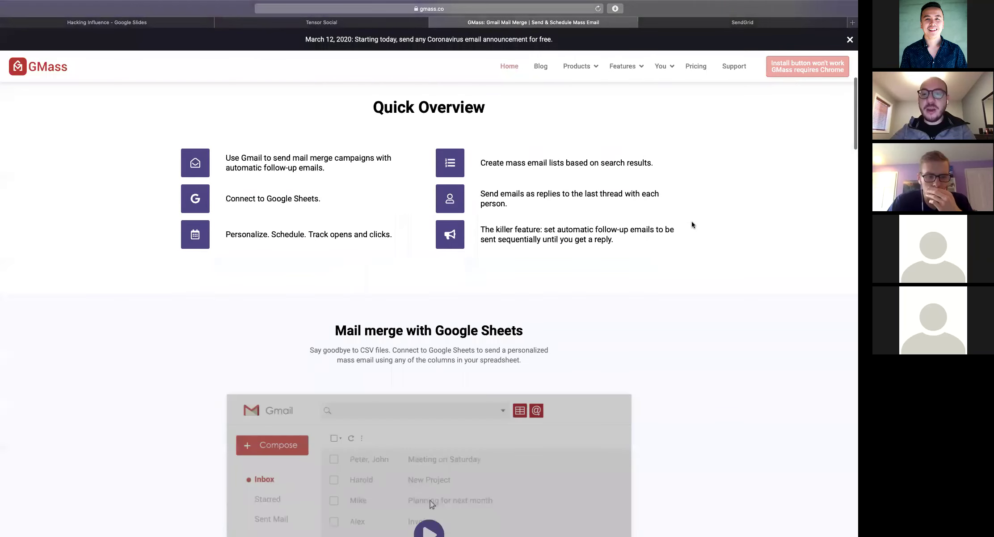
pyautogui.scroll(-4, 692, 223)
pyautogui.scroll(4, 692, 222)
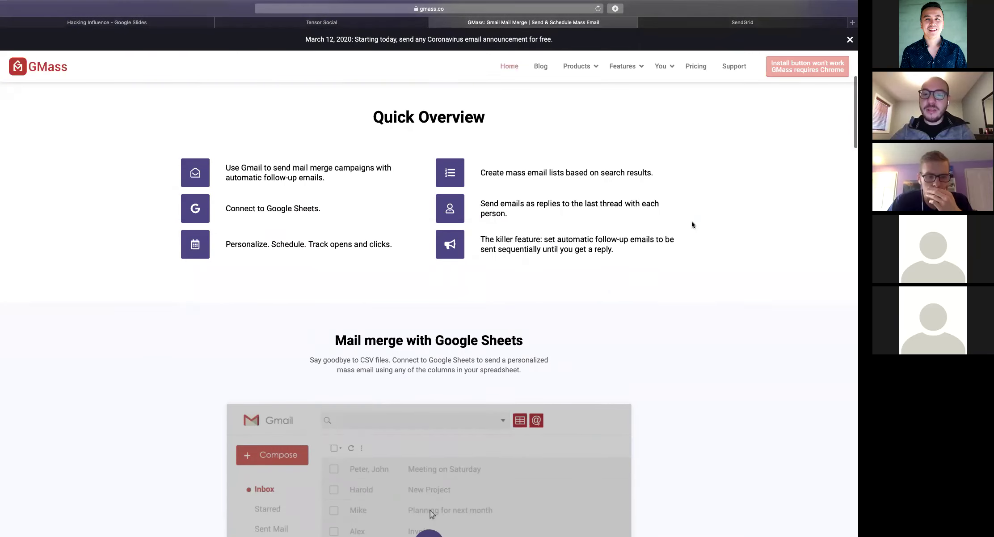
pyautogui.scroll(6, 691, 221)
pyautogui.click(696, 65)
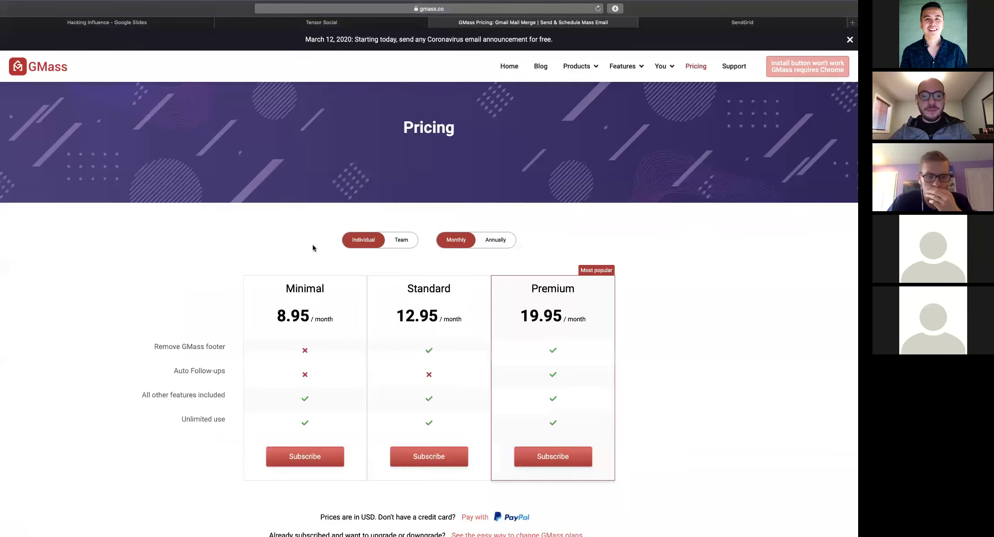
pyautogui.scroll(-2, 316, 250)
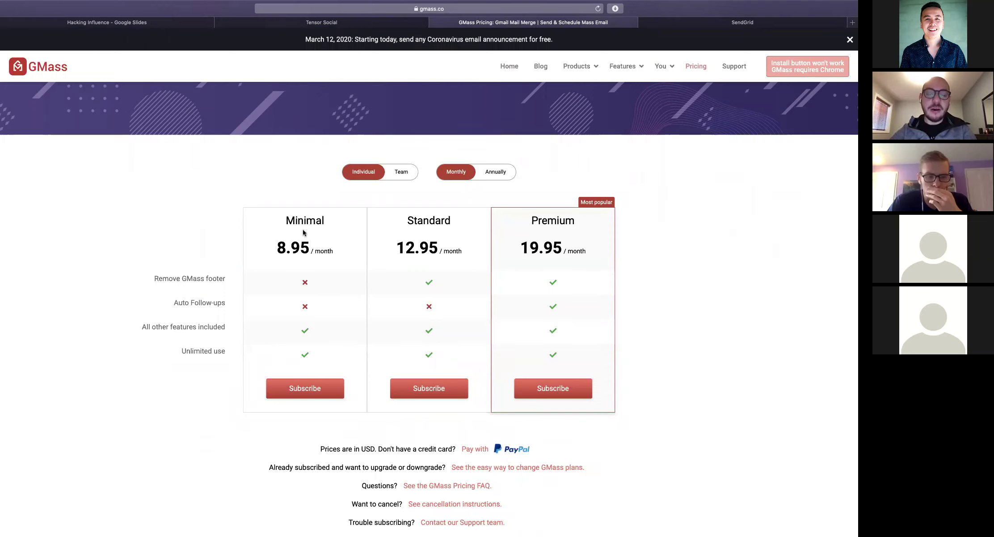
pyautogui.scroll(-2, 303, 345)
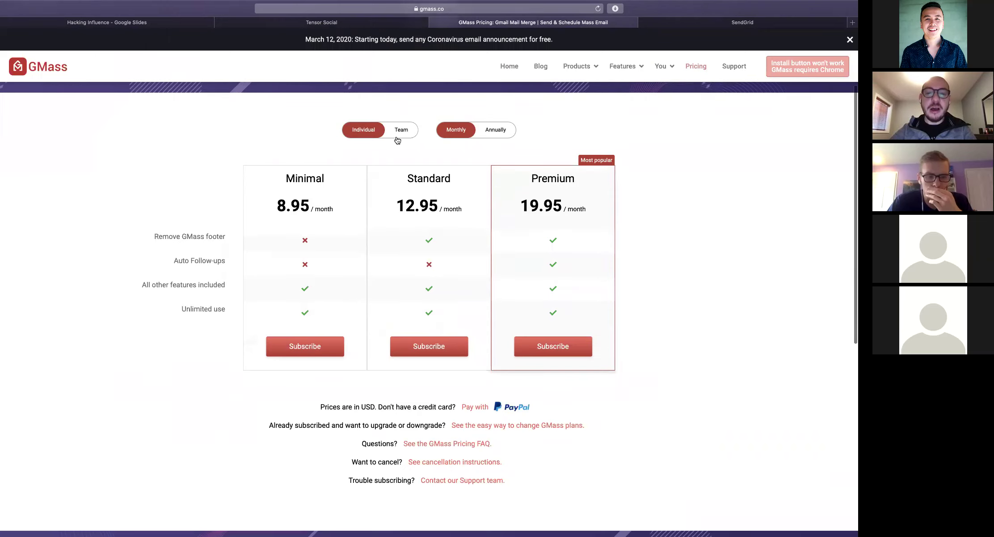
pyautogui.click(484, 137)
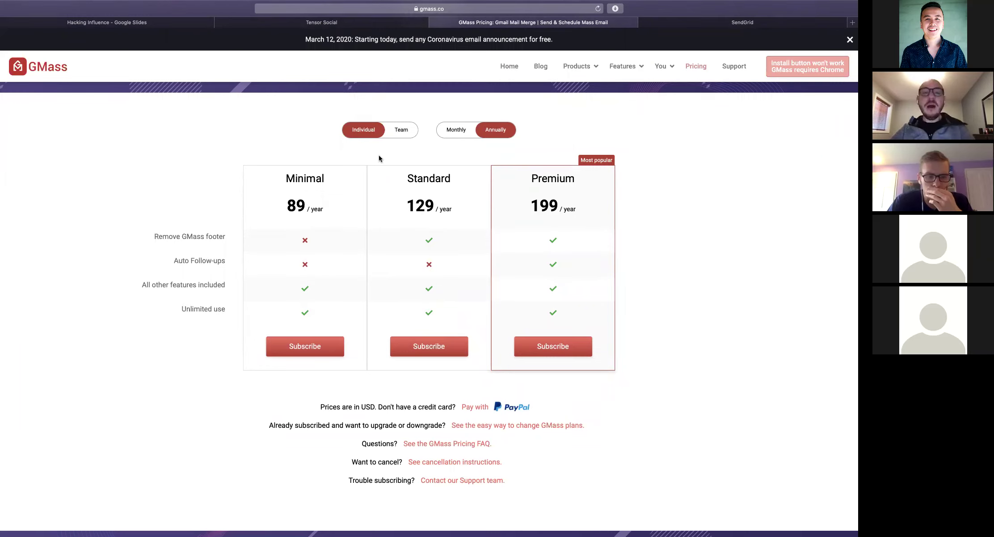
pyautogui.scroll(2, 378, 154)
pyautogui.scroll(-1, 378, 154)
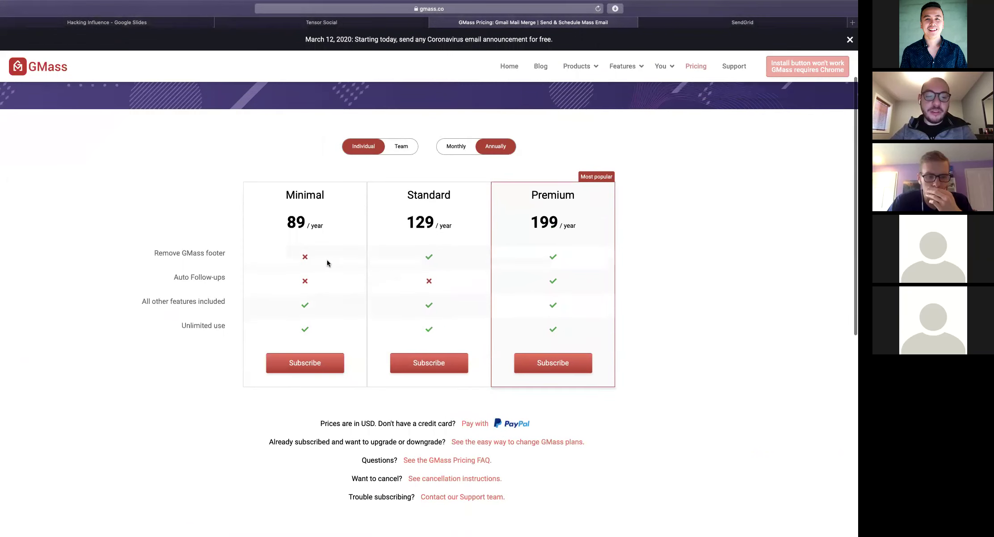
pyautogui.scroll(5, 326, 262)
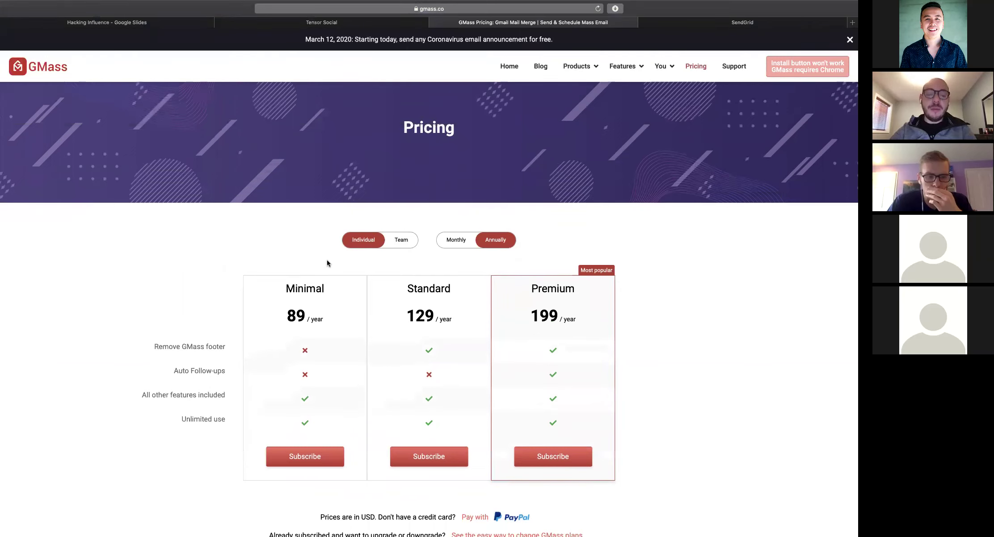
# Check the SendGrid dashboard and its Marketing options in a new tab, then return to GMass
pyautogui.press('super+t')
pyautogui.write('sendgrid')
pyautogui.press('Return')
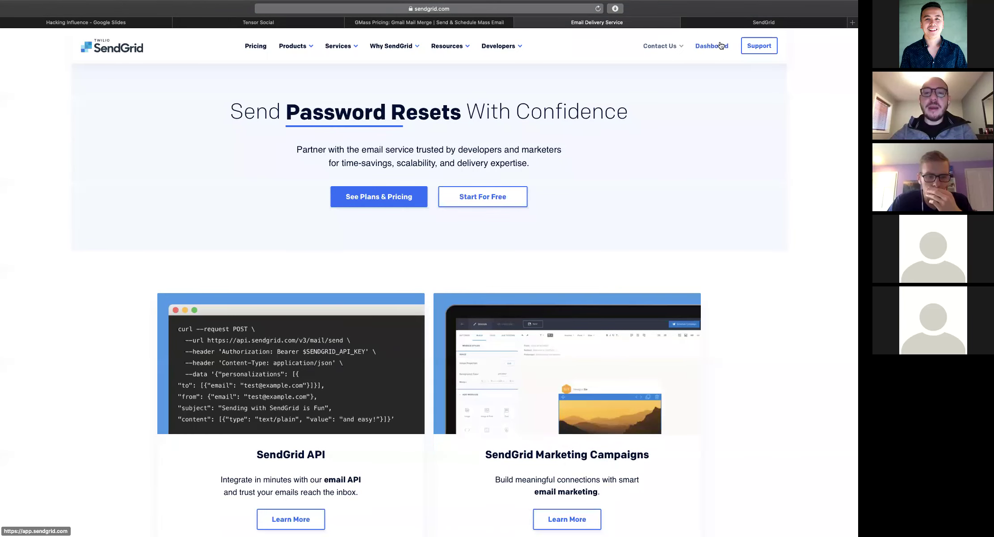
pyautogui.click(721, 44)
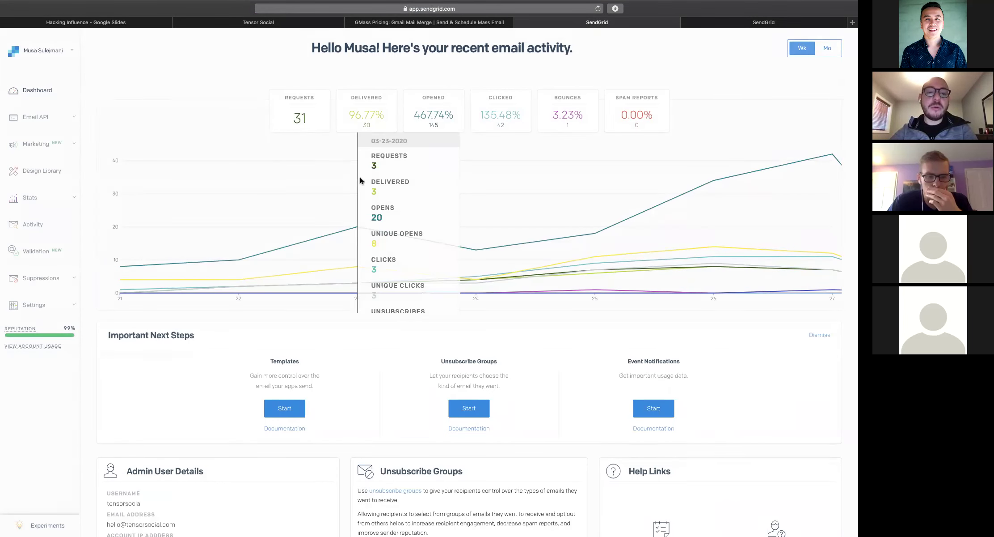
pyautogui.click(28, 144)
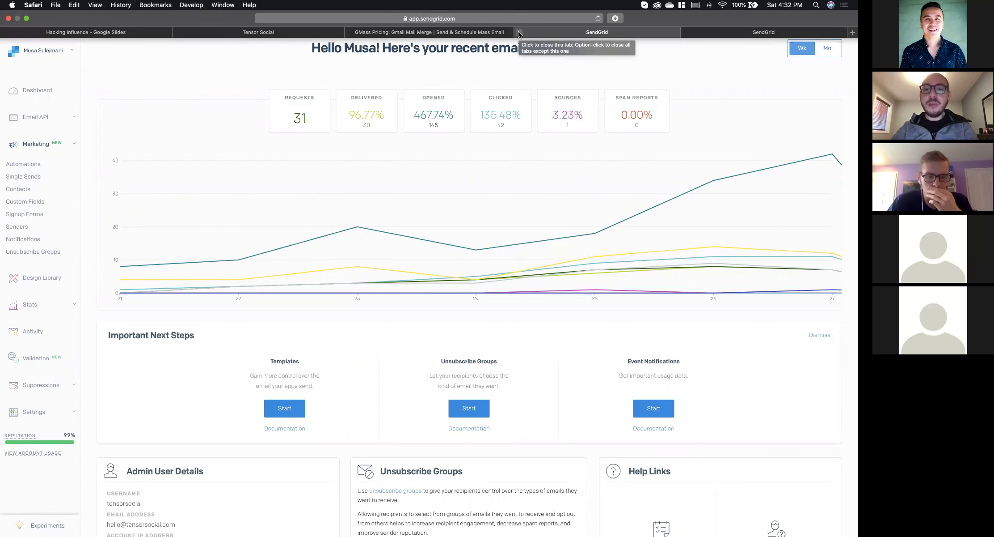
pyautogui.click(497, 35)
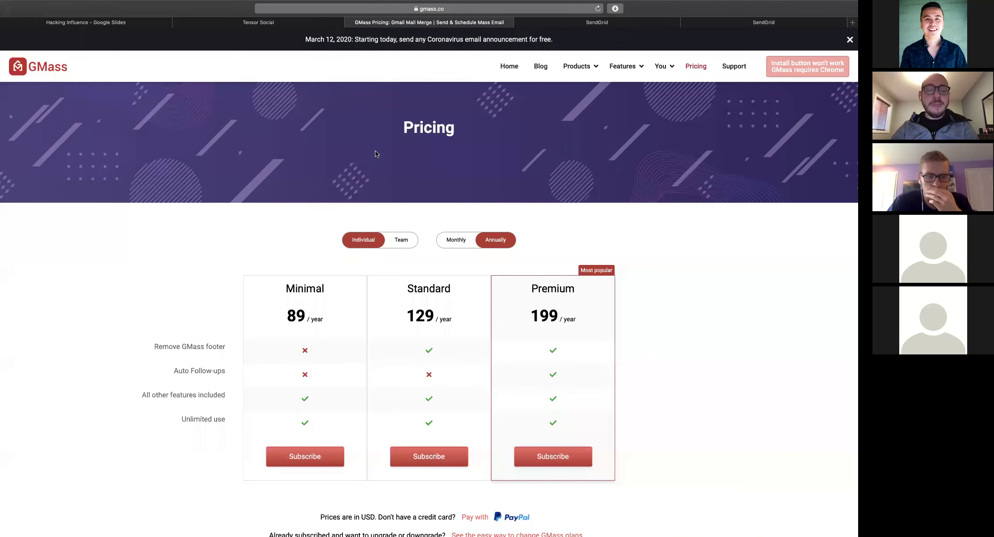
# Scroll through the exported influencer table in Numbers
pyautogui.hotkey('ctrl', 'Left')
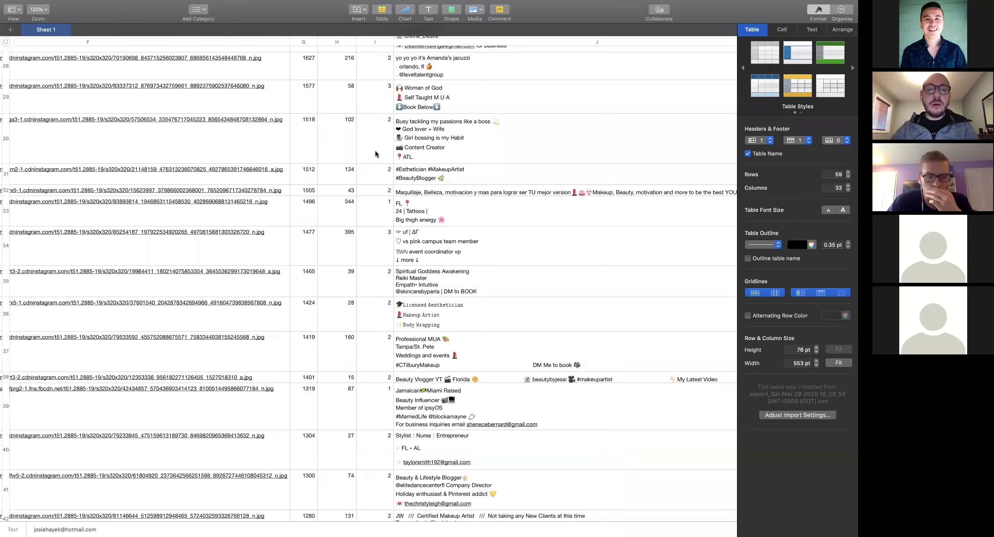
pyautogui.hscroll(-10, 375, 154)
pyautogui.scroll(5, 375, 154)
pyautogui.scroll(3, 375, 153)
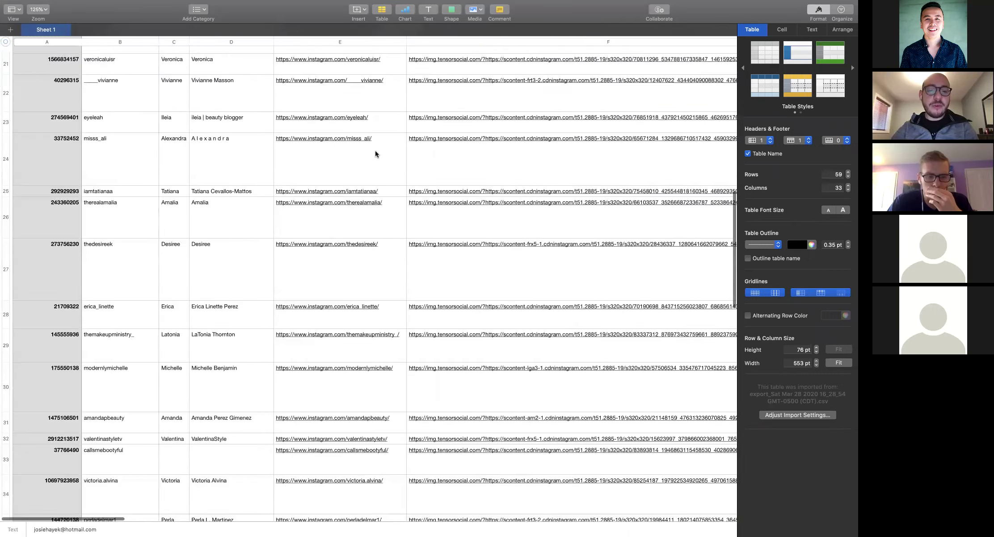
pyautogui.hscroll(10, 375, 154)
pyautogui.hotkey('ctrl', 'Right')
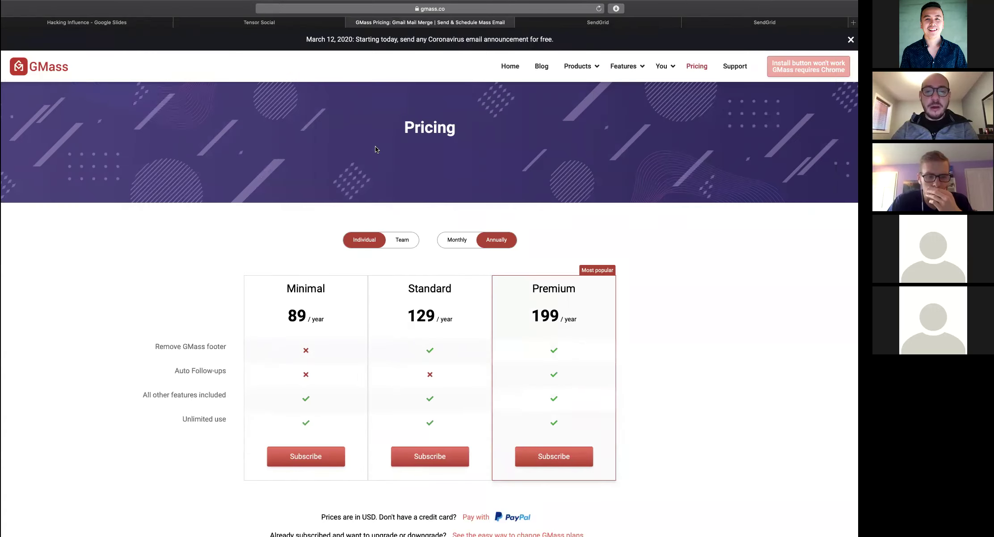
pyautogui.hotkey('ctrl', 'Left')
pyautogui.hscroll(-10, 270, 135)
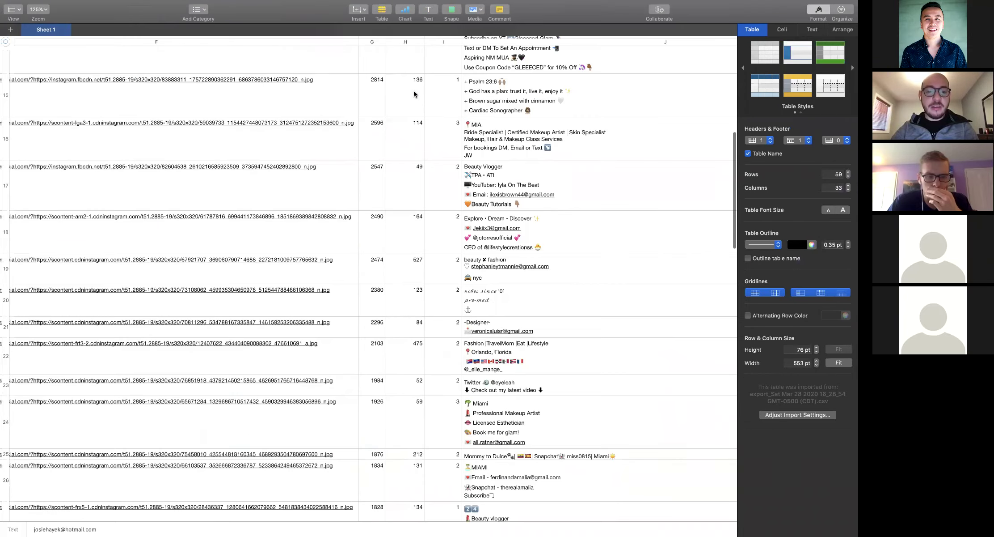
pyautogui.scroll(5, 270, 135)
pyautogui.scroll(5, 270, 135)
# Select beautybytoussy's username (B6) and full name (D6), then return to the Tensor Social results
pyautogui.click(114, 144)
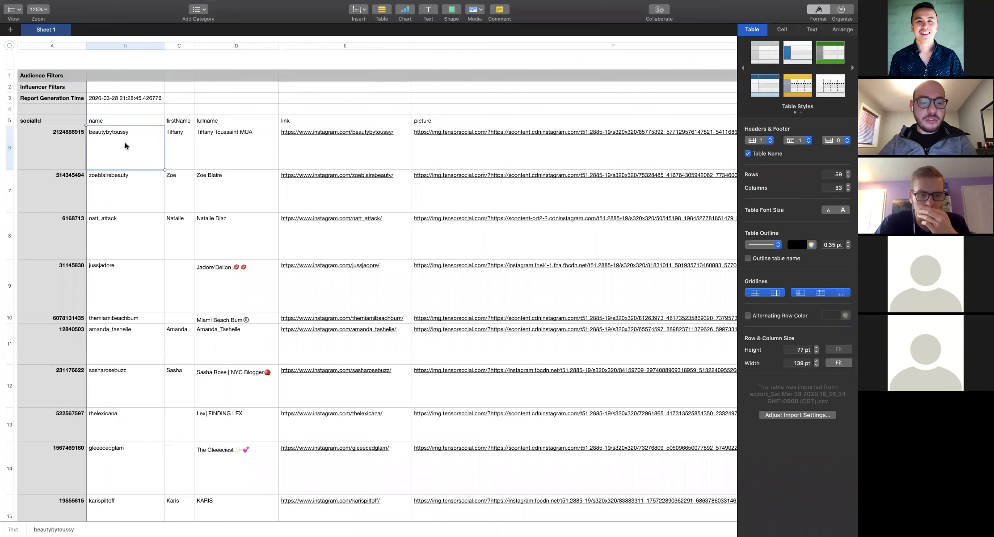
pyautogui.click(209, 148)
pyautogui.hscroll(10, 208, 148)
pyautogui.hotkey('ctrl', 'Right')
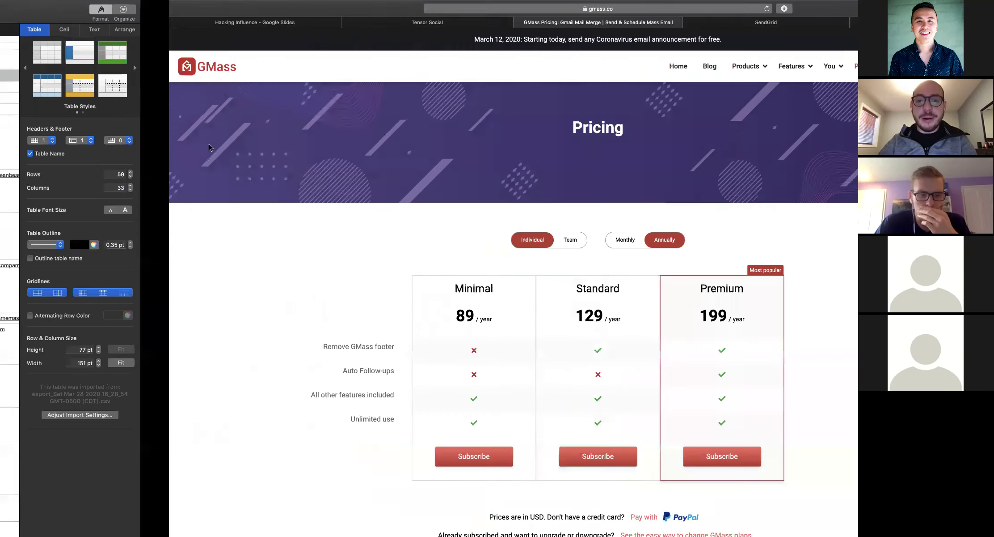
pyautogui.click(301, 23)
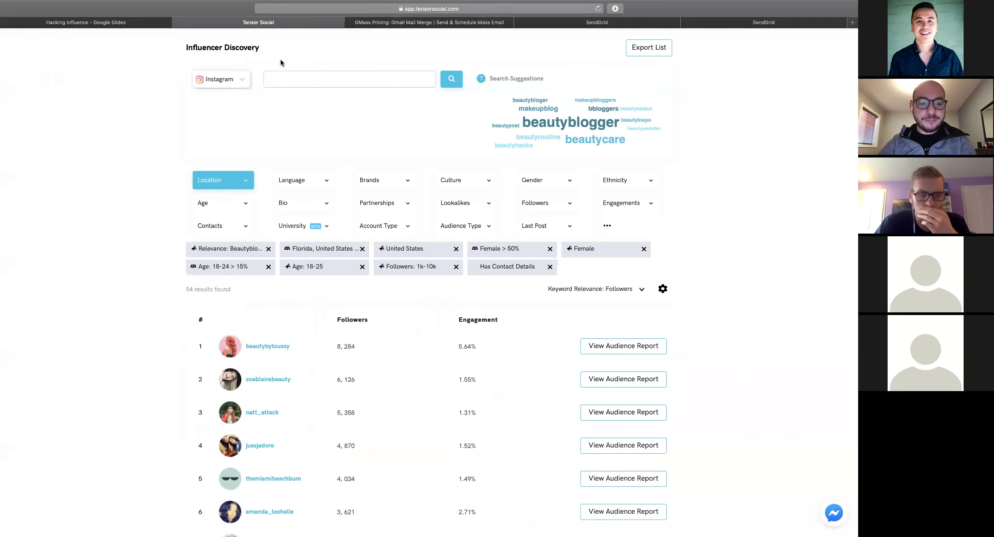
# Request the audience report for beautybytoussy from the top result row
pyautogui.scroll(-5, 484, 239)
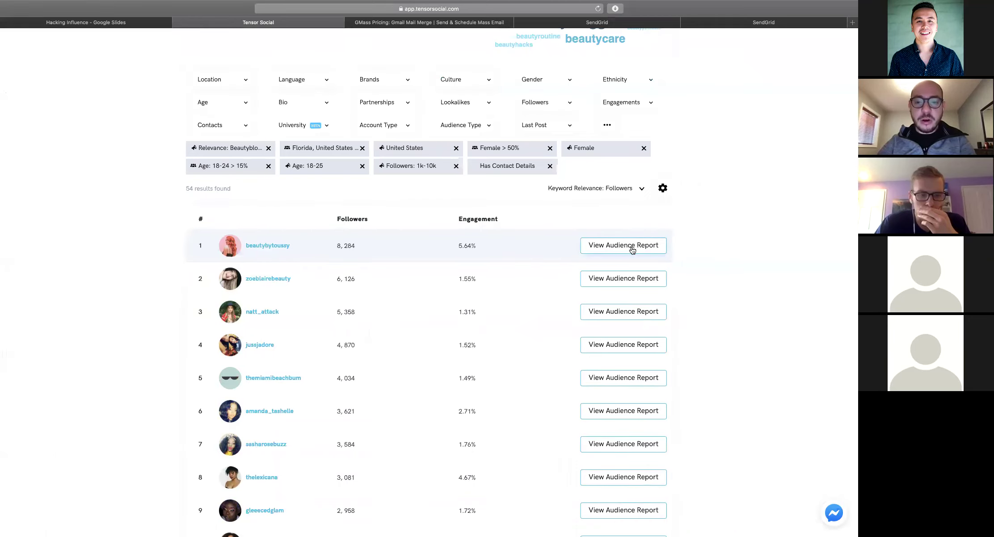
pyautogui.click(632, 250)
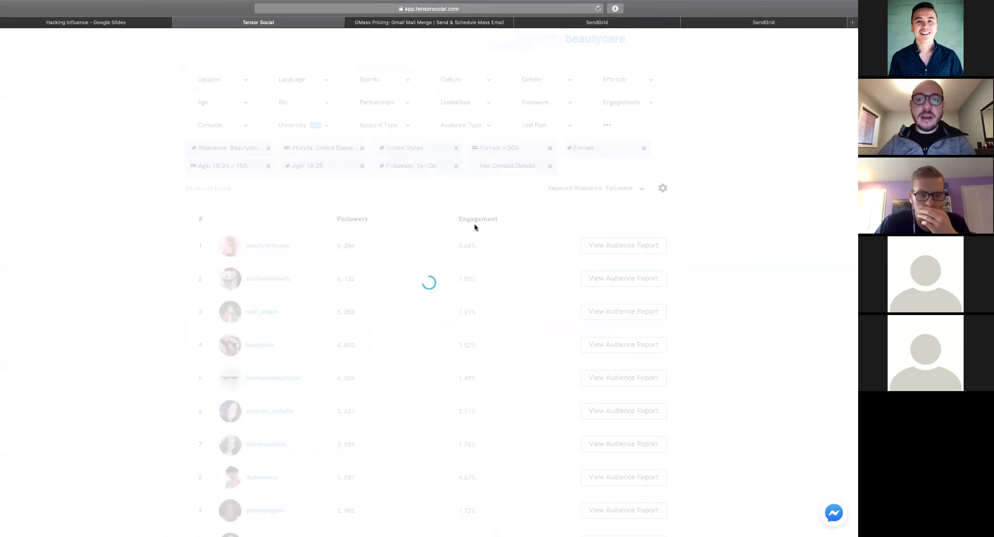
pyautogui.scroll(3, 473, 224)
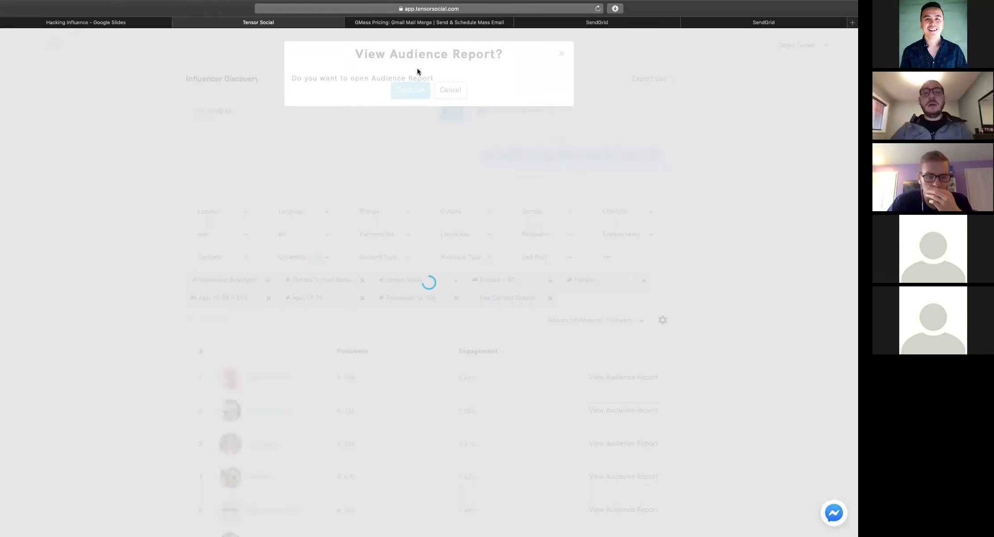
# Confirm the View Audience Report prompt to open beautybytoussy's report
pyautogui.click(409, 92)
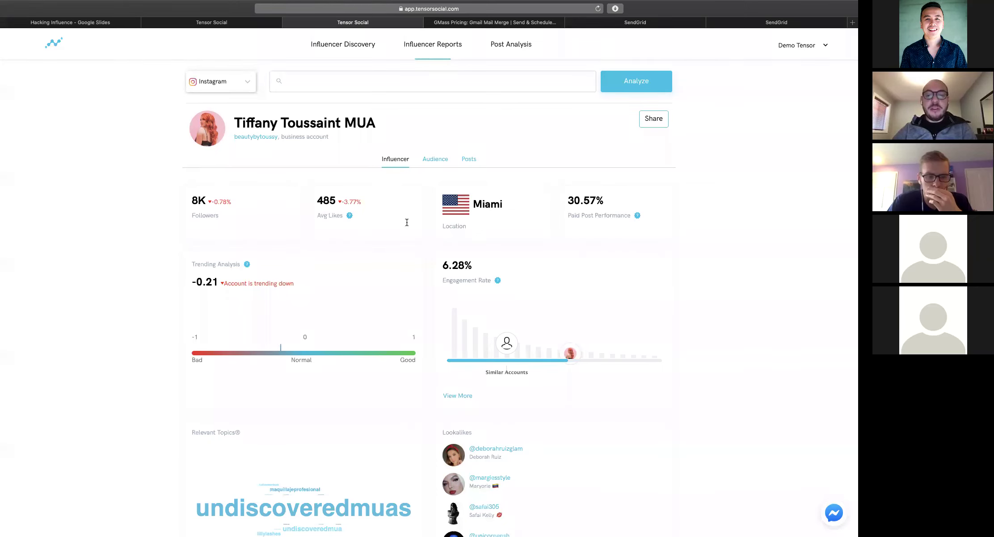
pyautogui.scroll(-2, 241, 224)
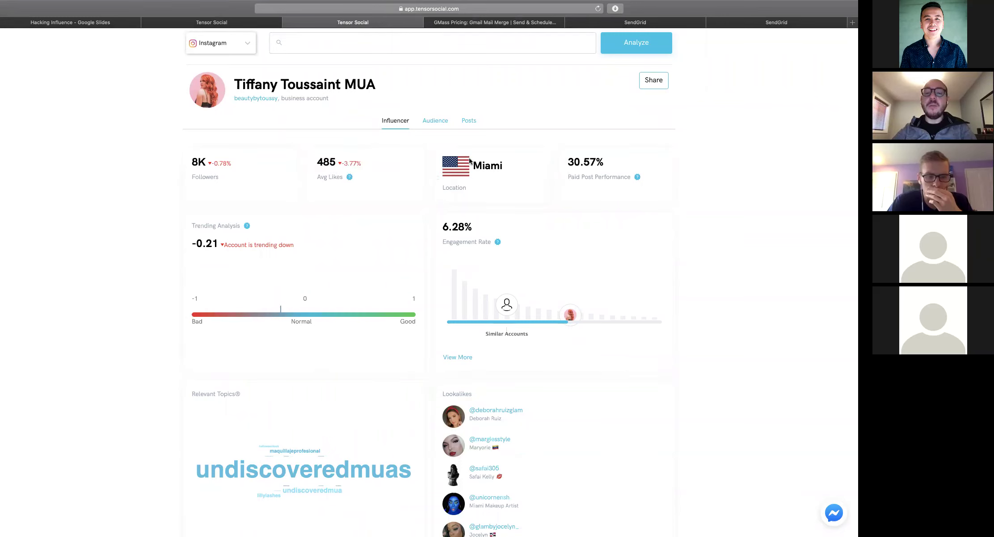
pyautogui.scroll(-1, 550, 163)
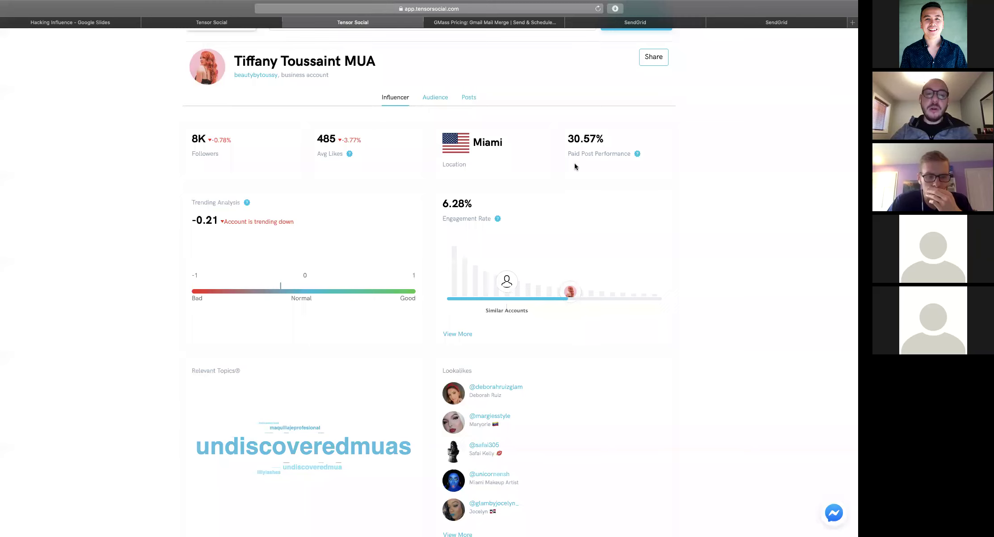
pyautogui.scroll(-1, 575, 163)
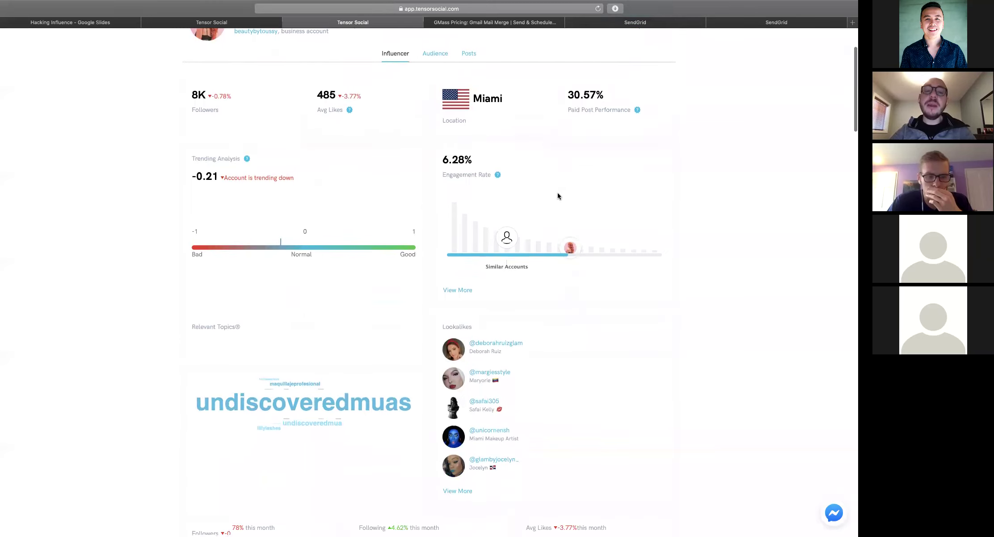
pyautogui.scroll(3, 558, 192)
pyautogui.scroll(-1, 558, 195)
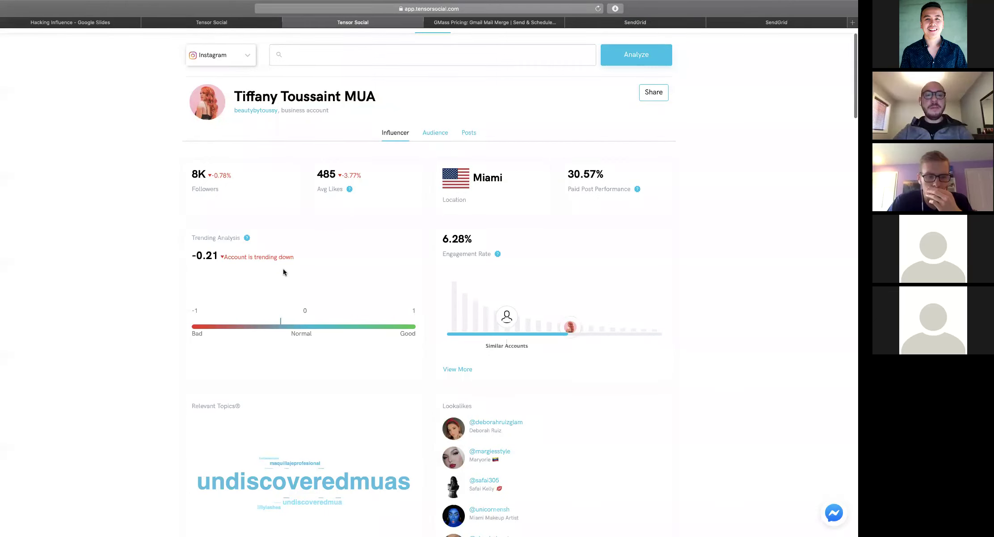
pyautogui.scroll(-3, 283, 271)
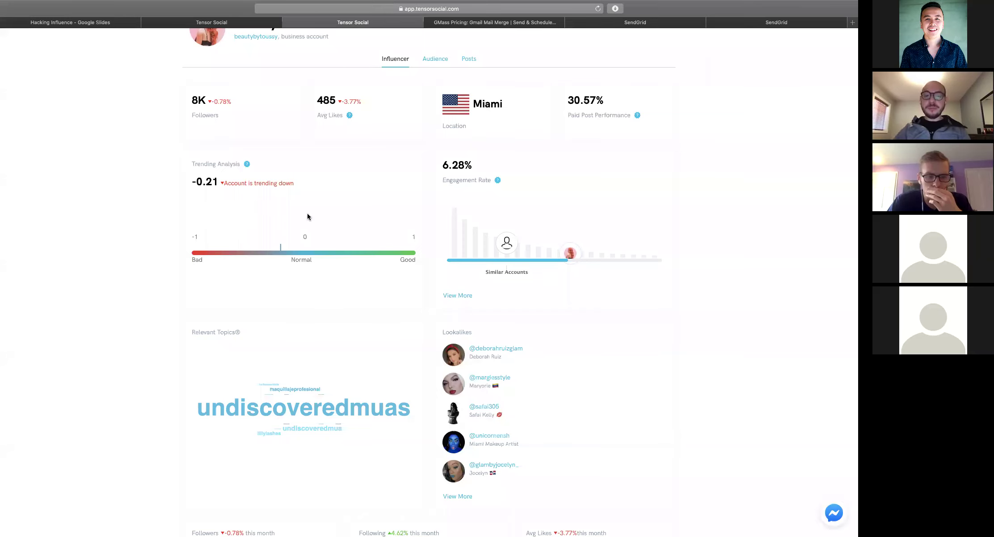
pyautogui.scroll(-1, 307, 217)
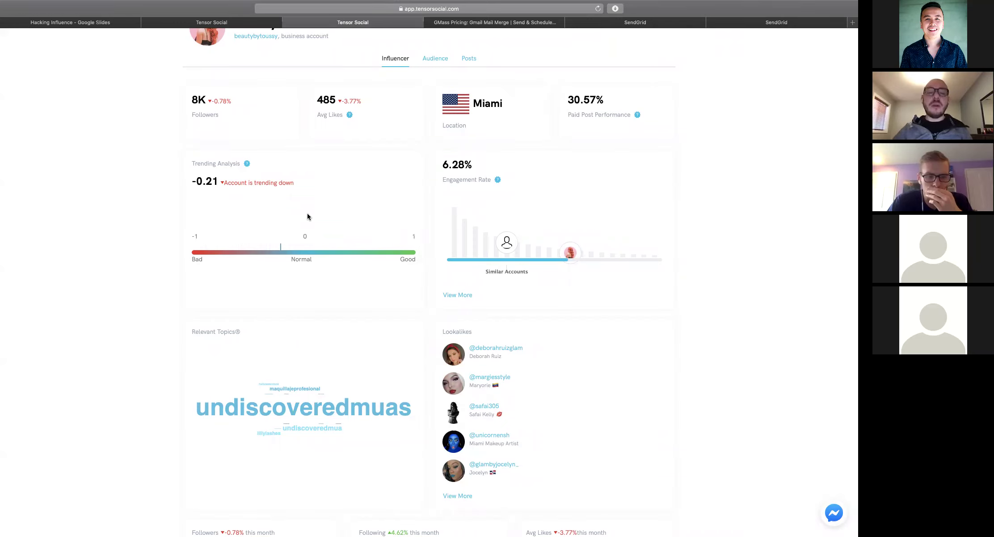
pyautogui.scroll(-1, 307, 217)
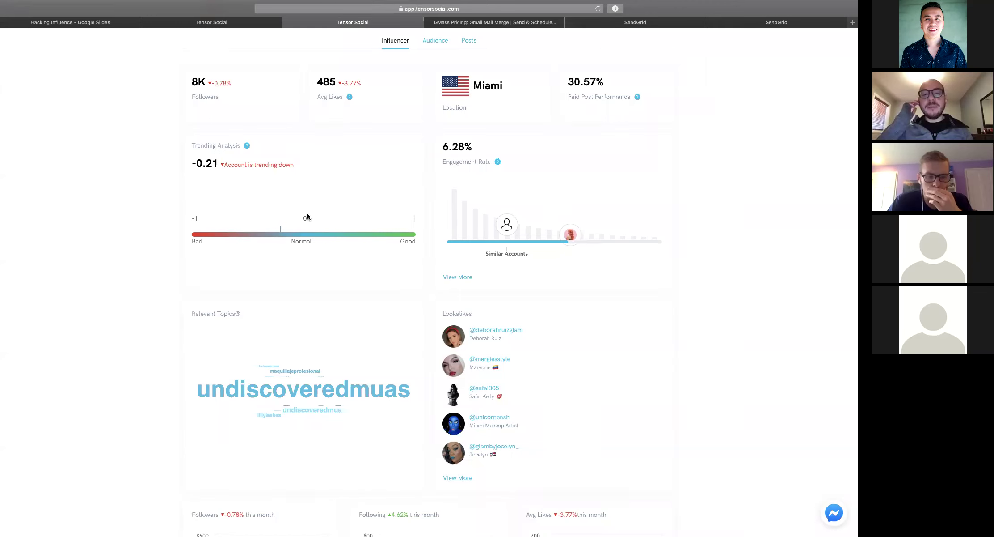
pyautogui.scroll(-8, 307, 216)
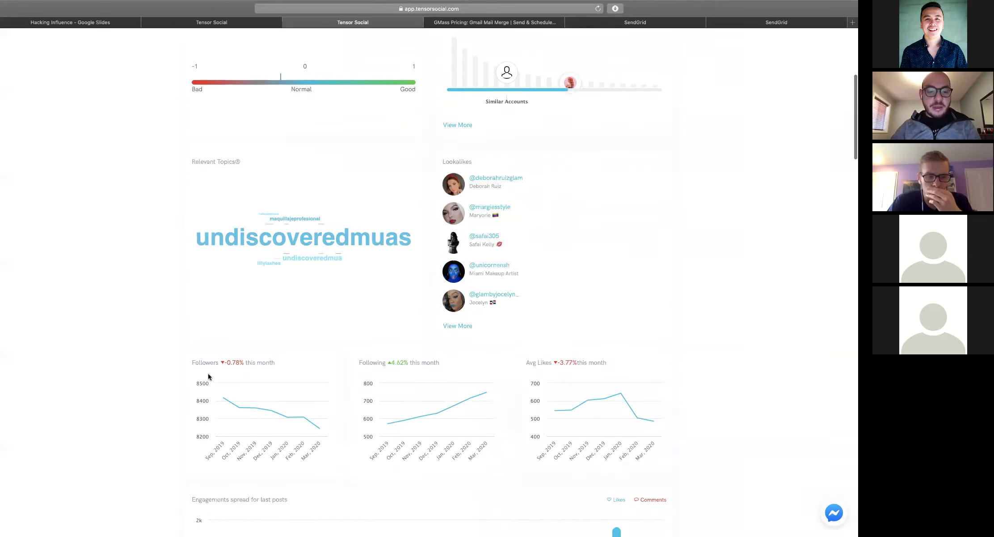
pyautogui.moveTo(219, 391)
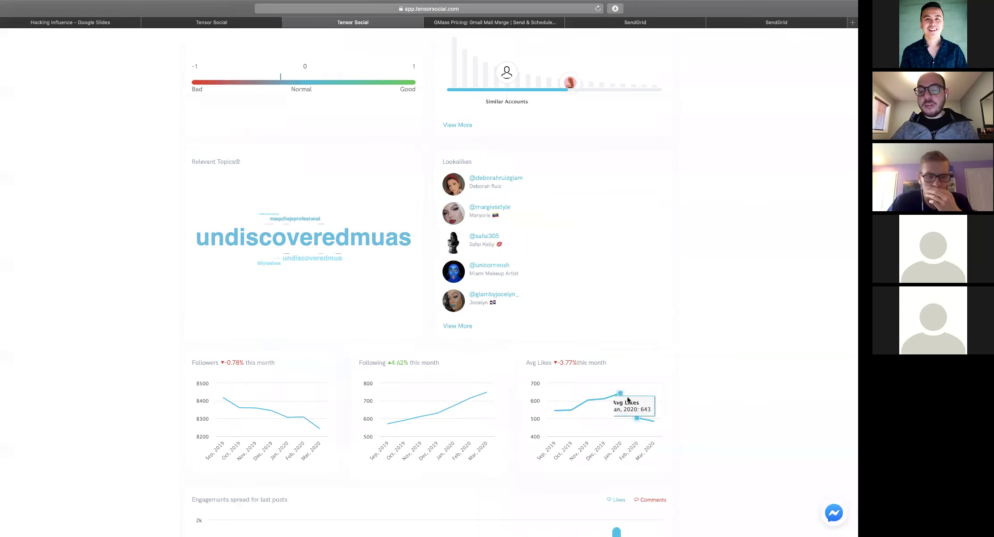
pyautogui.scroll(3, 306, 250)
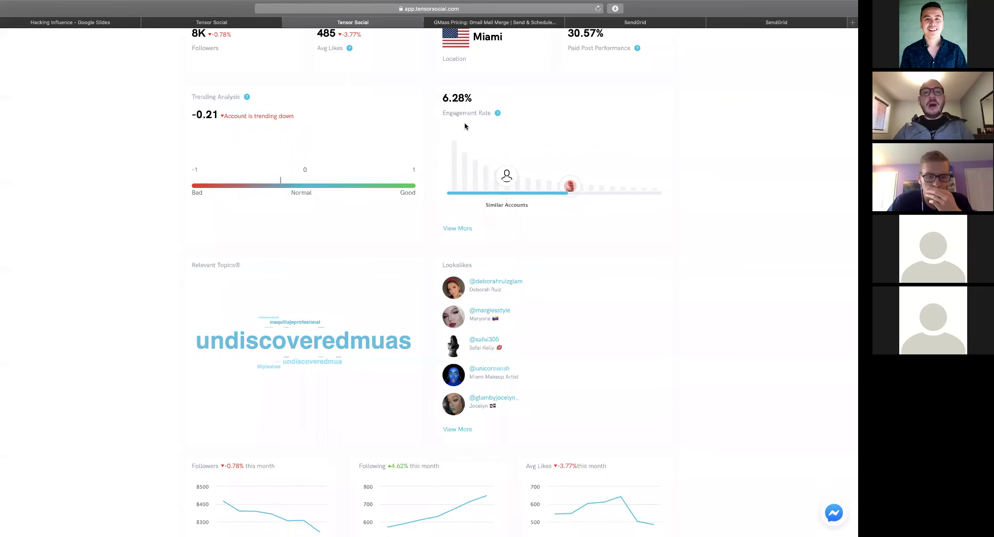
pyautogui.scroll(2, 465, 123)
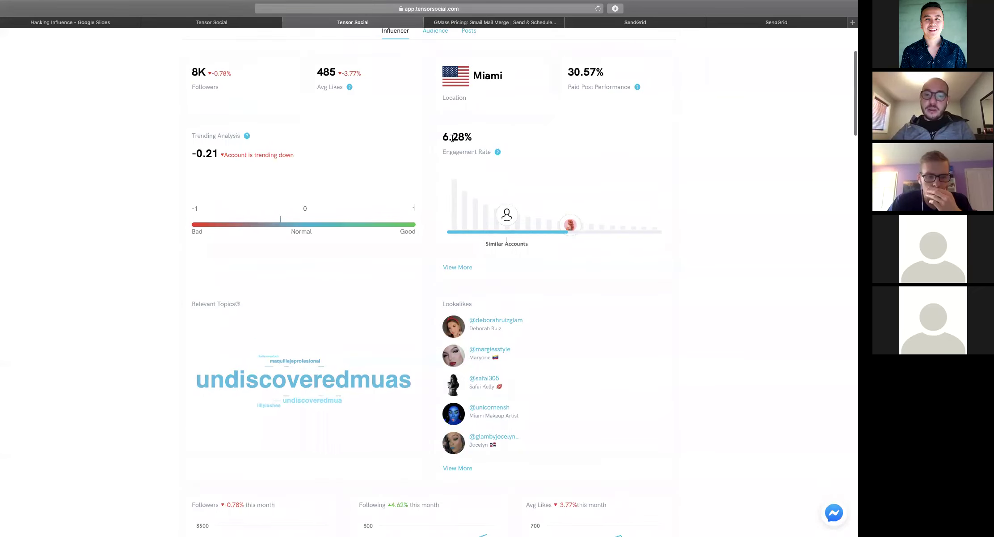
pyautogui.click(460, 267)
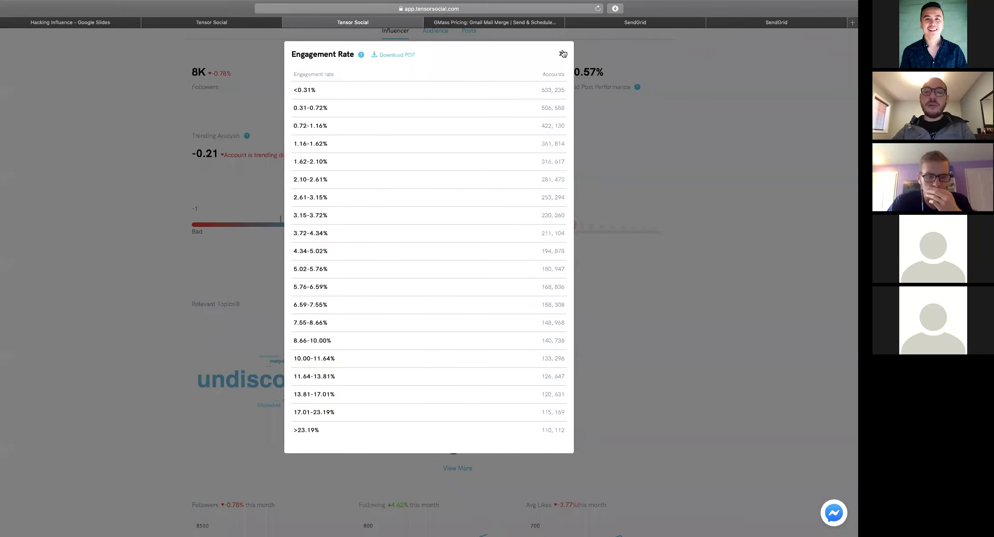
pyautogui.click(561, 53)
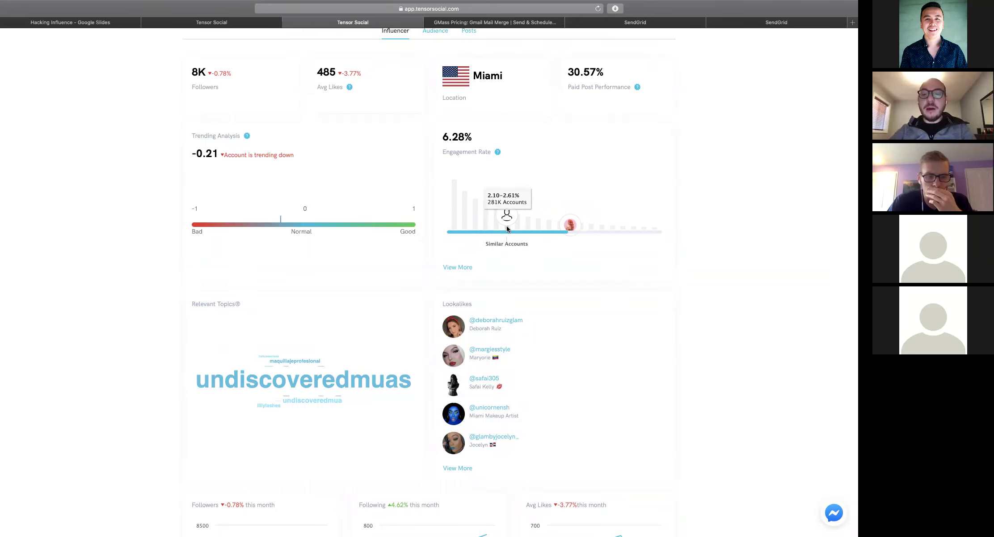
pyautogui.scroll(3, 507, 229)
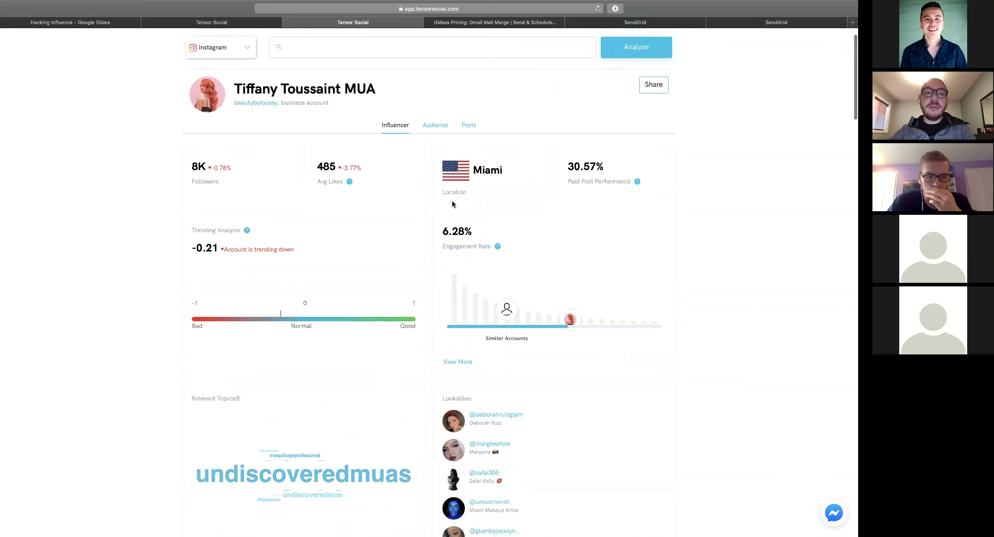
pyautogui.moveTo(508, 327)
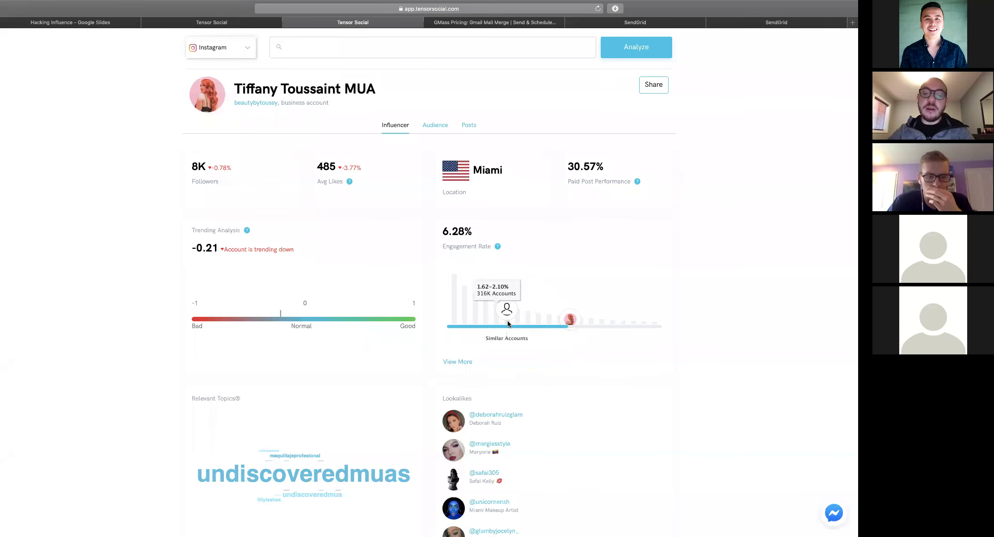
pyautogui.scroll(-5, 508, 323)
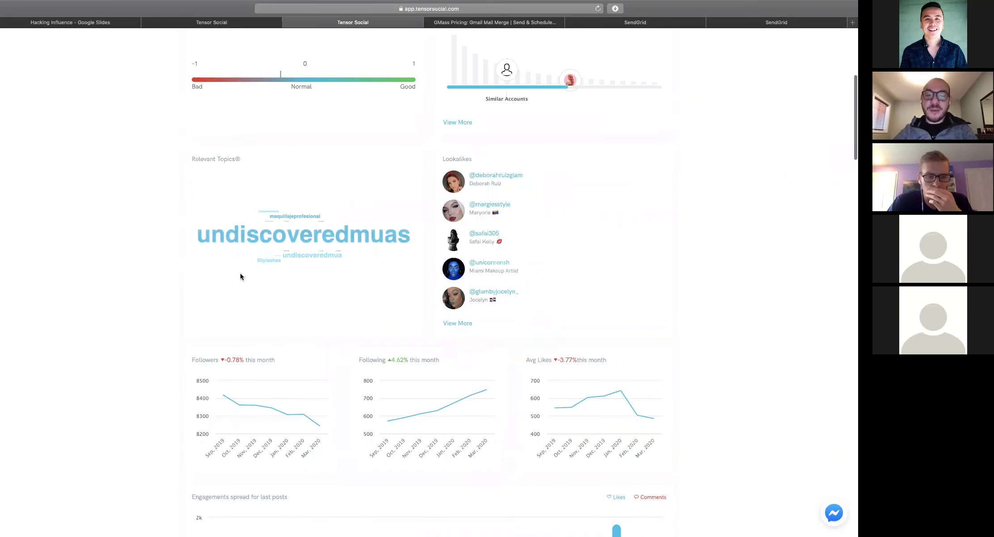
pyautogui.click(456, 323)
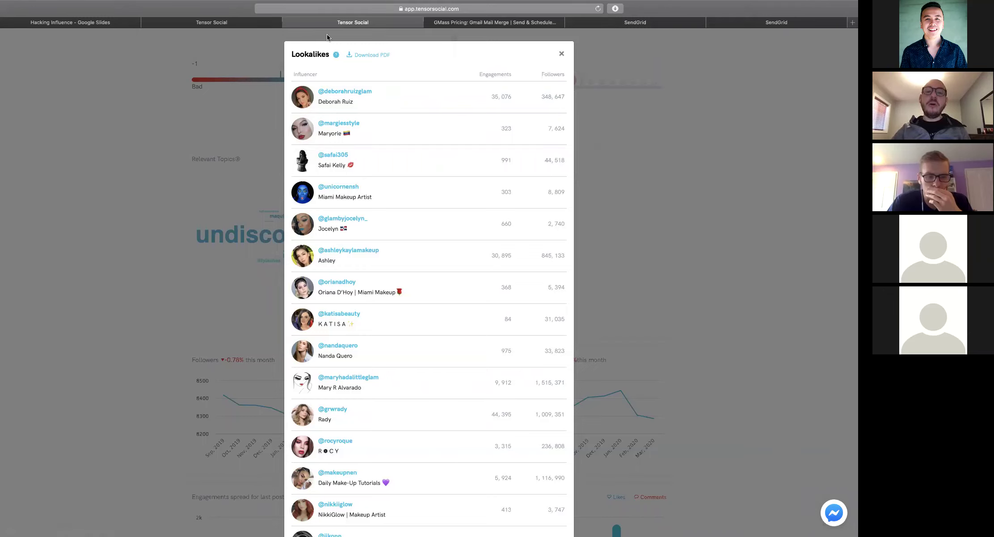
pyautogui.scroll(-10, 408, 137)
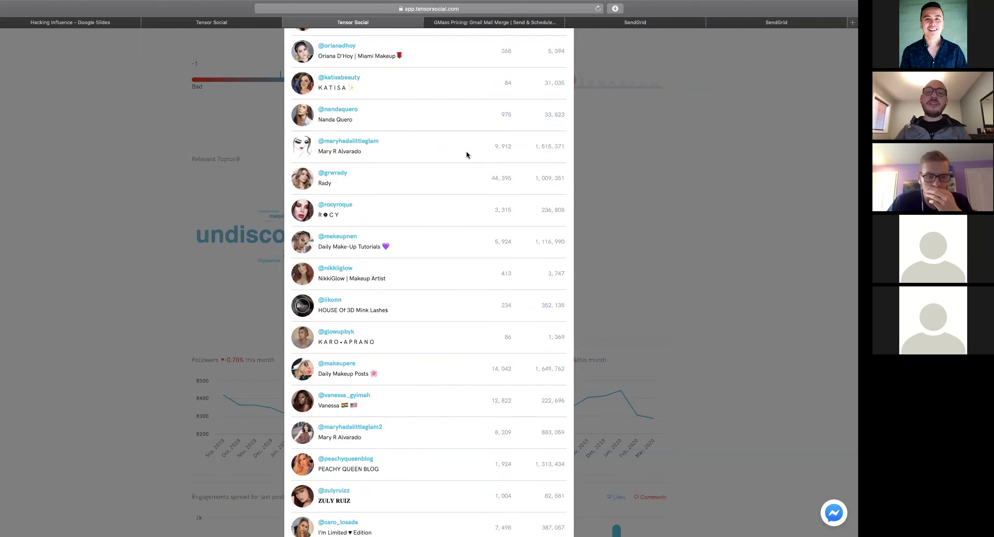
pyautogui.scroll(10, 466, 154)
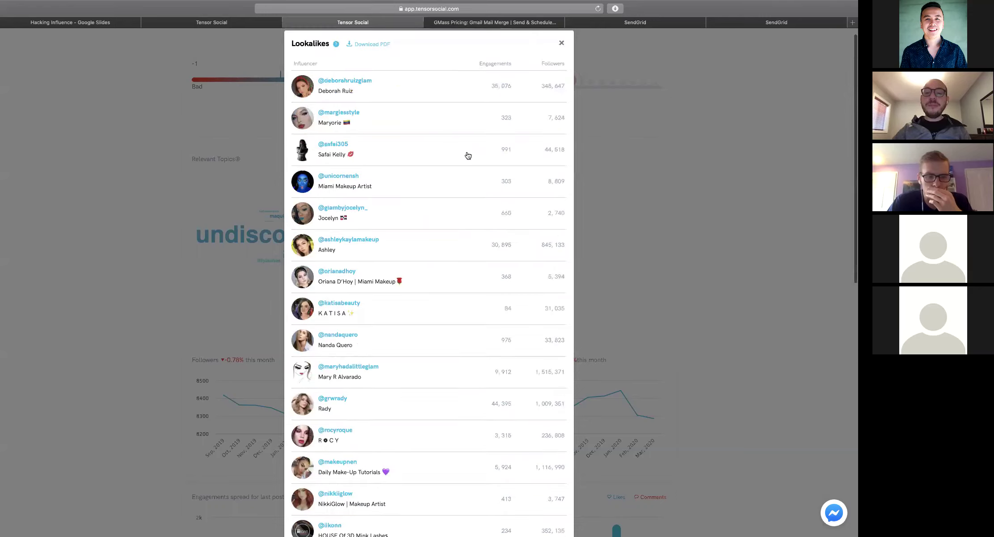
pyautogui.click(561, 45)
# Open the Lookalikes card's View More list of similar beauty influencers
pyautogui.scroll(-20, 396, 301)
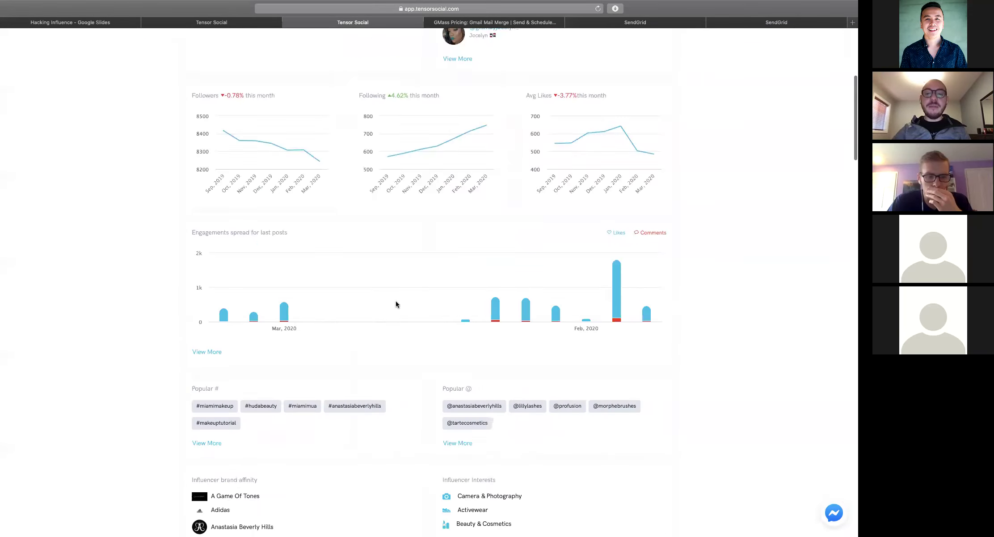
pyautogui.scroll(-4, 395, 304)
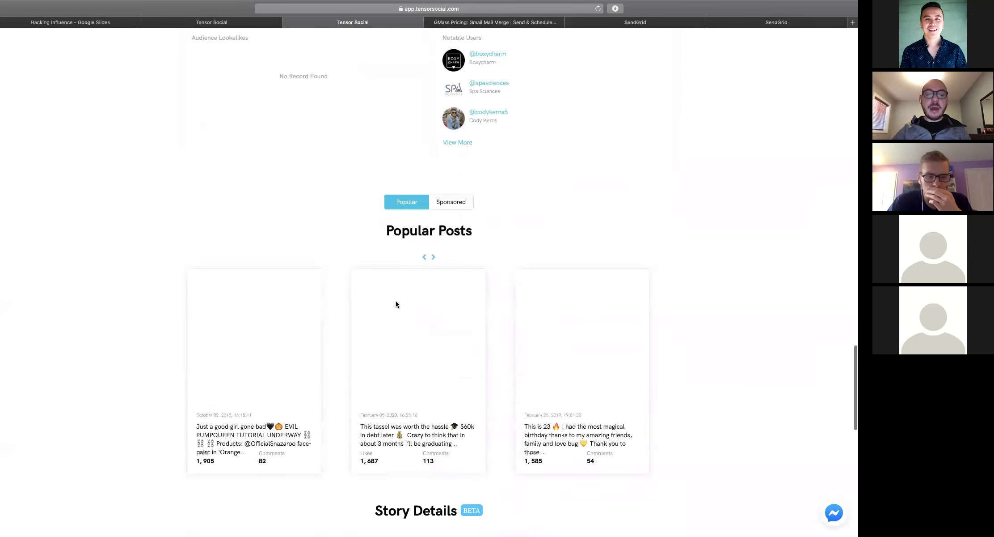
pyautogui.scroll(5, 216, 242)
pyautogui.scroll(11, 287, 196)
pyautogui.scroll(12, 287, 197)
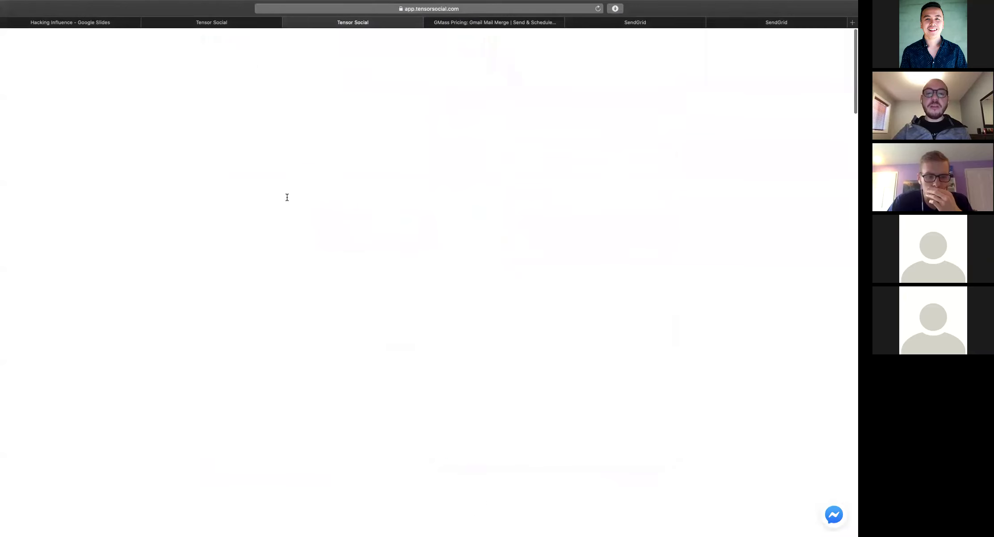
pyautogui.scroll(-4, 286, 196)
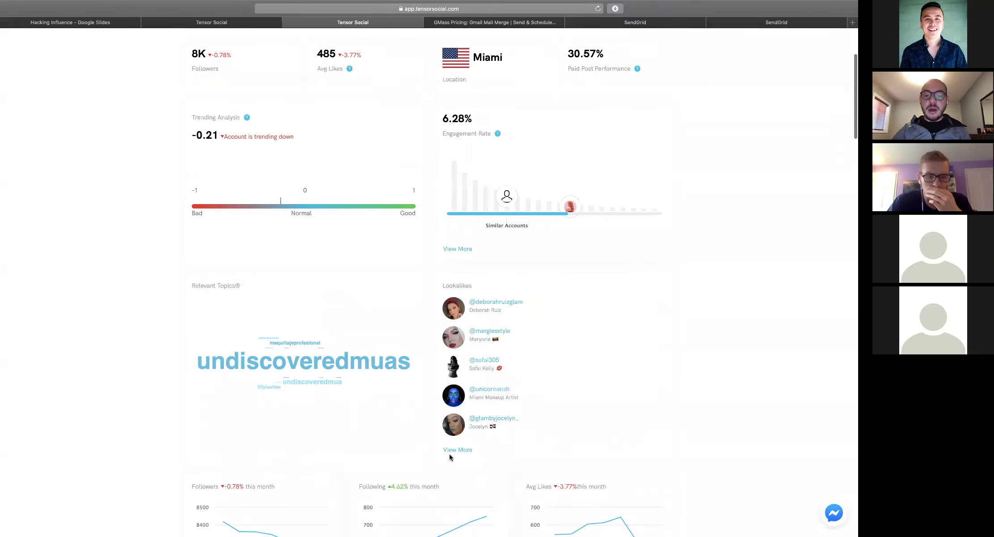
pyautogui.click(455, 450)
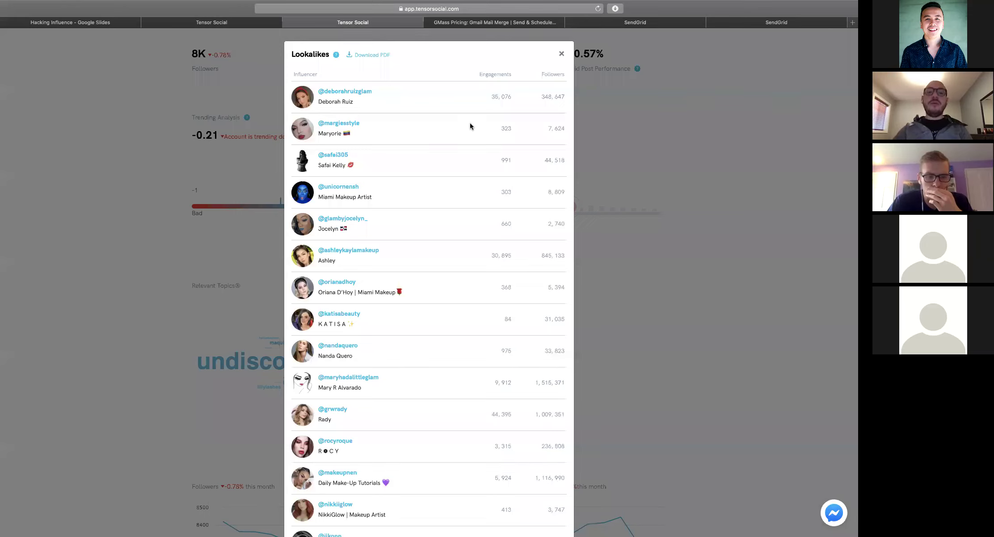
# Close the Lookalikes list, then reopen it from the Lookalikes card
pyautogui.click(157, 201)
pyautogui.scroll(4, 339, 158)
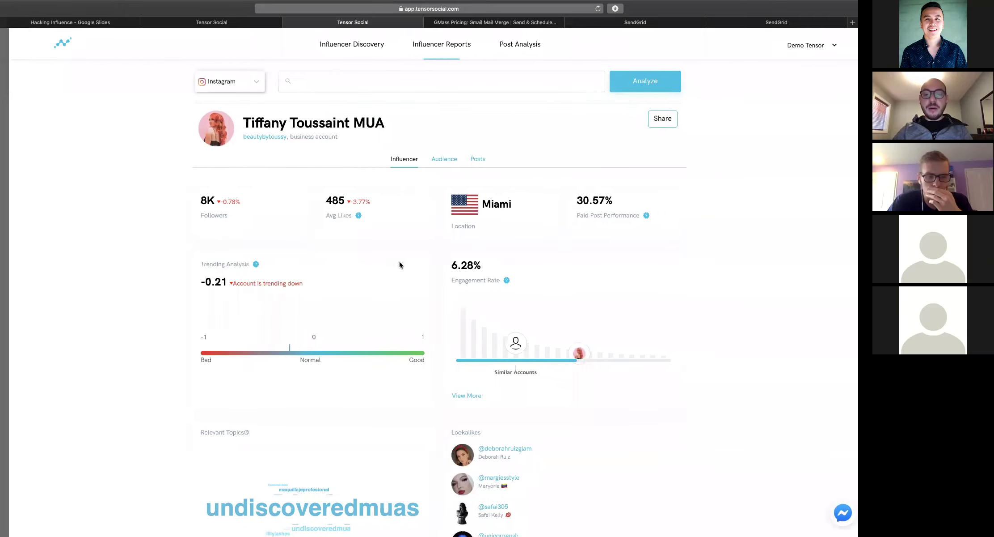
pyautogui.scroll(-3, 400, 264)
pyautogui.click(454, 456)
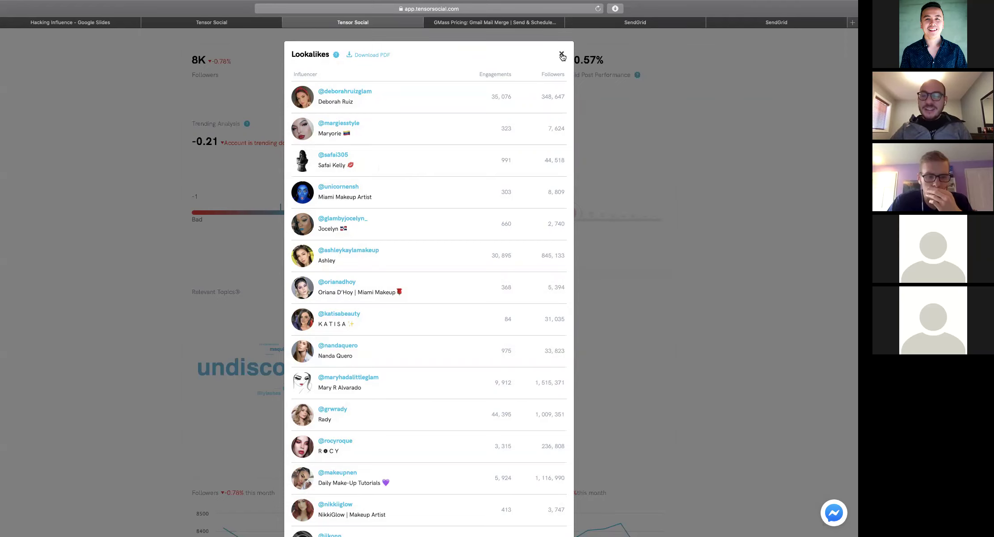
# Close the Lookalikes list and bring the Engagements spread for last posts chart into view
pyautogui.click(562, 56)
pyautogui.scroll(-2, 709, 155)
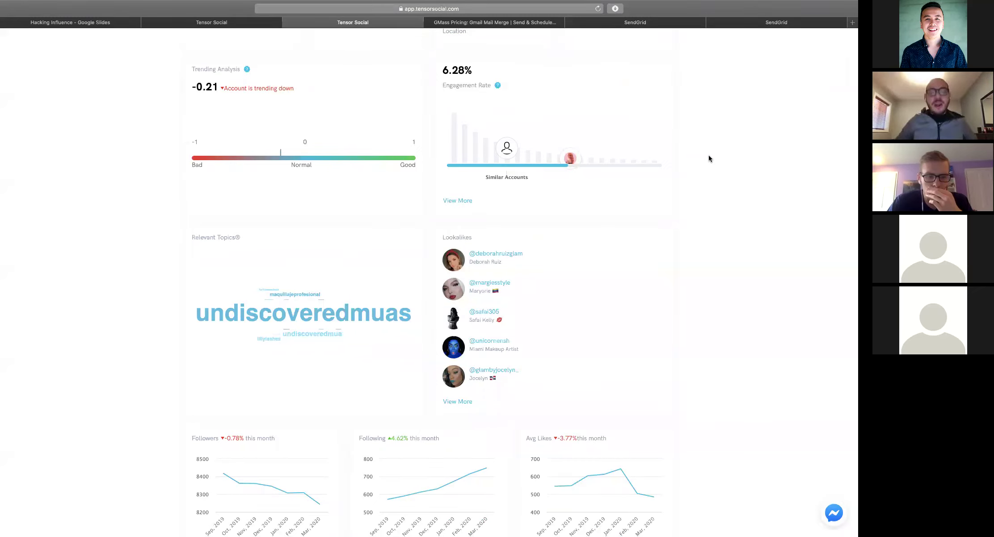
pyautogui.scroll(-1, 710, 157)
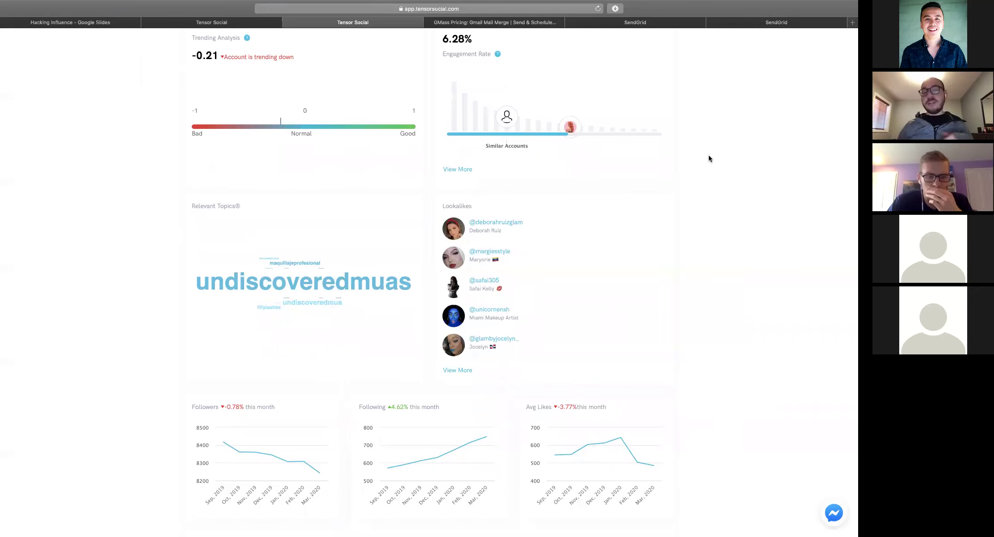
pyautogui.scroll(-1, 709, 155)
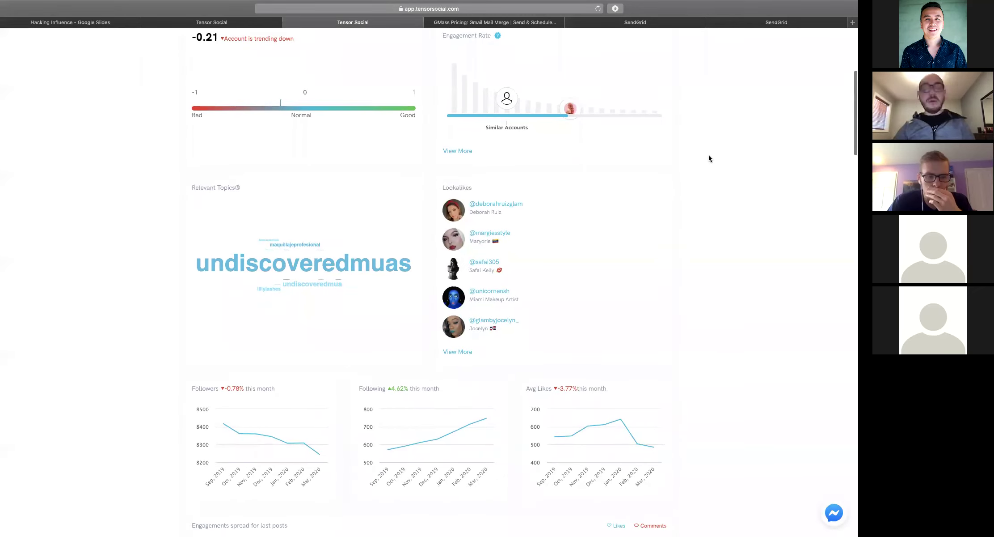
pyautogui.scroll(-5, 709, 156)
pyautogui.scroll(-1, 708, 157)
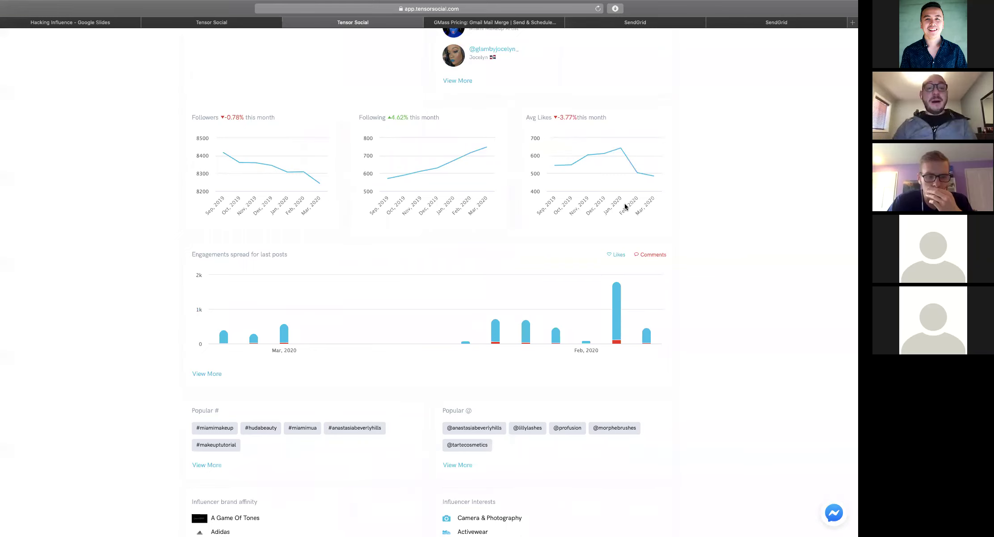
pyautogui.scroll(-1, 625, 206)
pyautogui.scroll(-3, 625, 206)
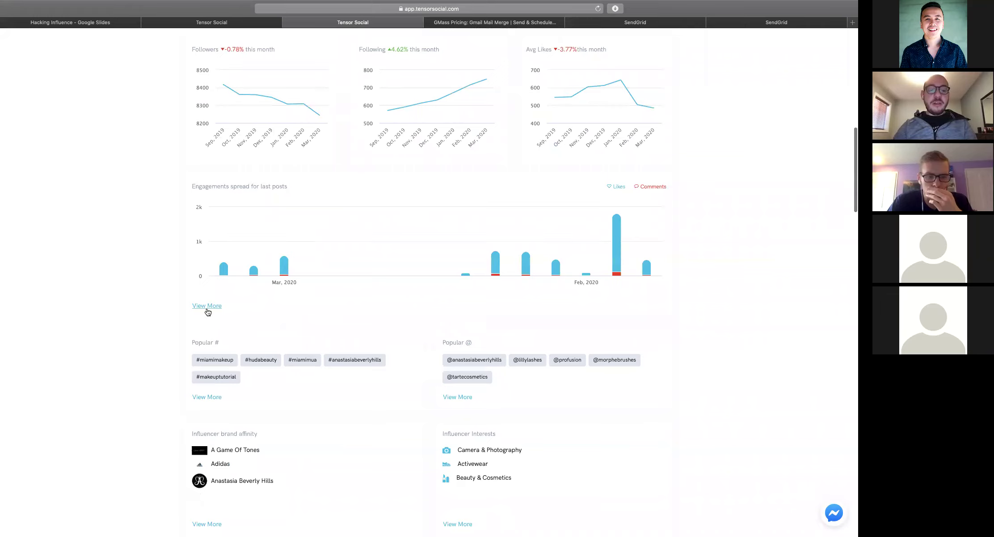
# View recent posts' likes and comments, then close the report back to Influencer Discovery
pyautogui.click(338, 206)
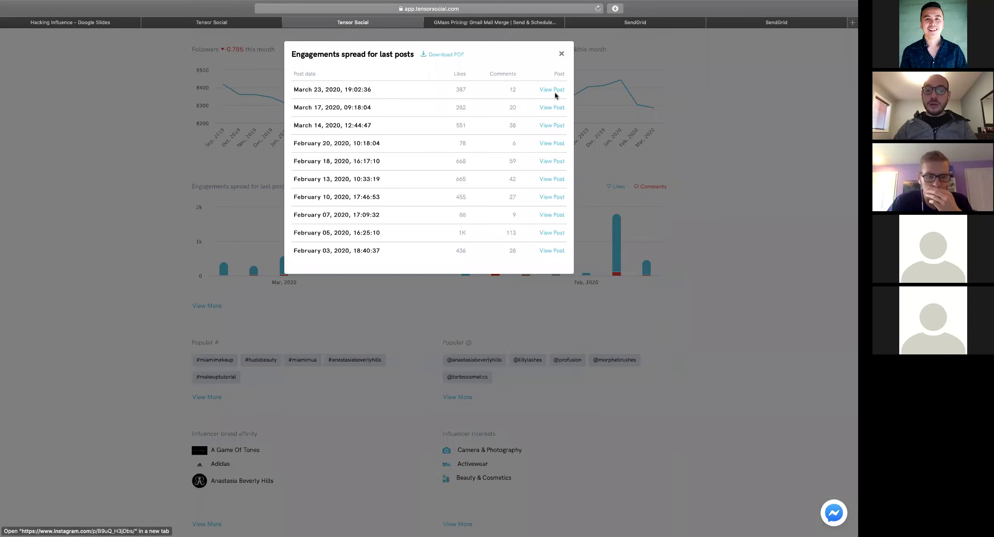
pyautogui.click(561, 54)
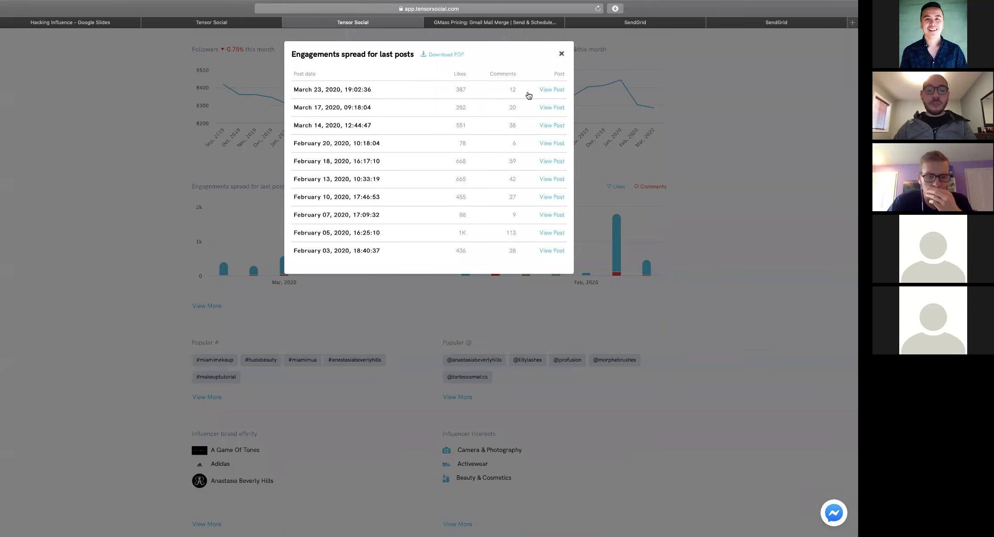
pyautogui.scroll(-3, 419, 220)
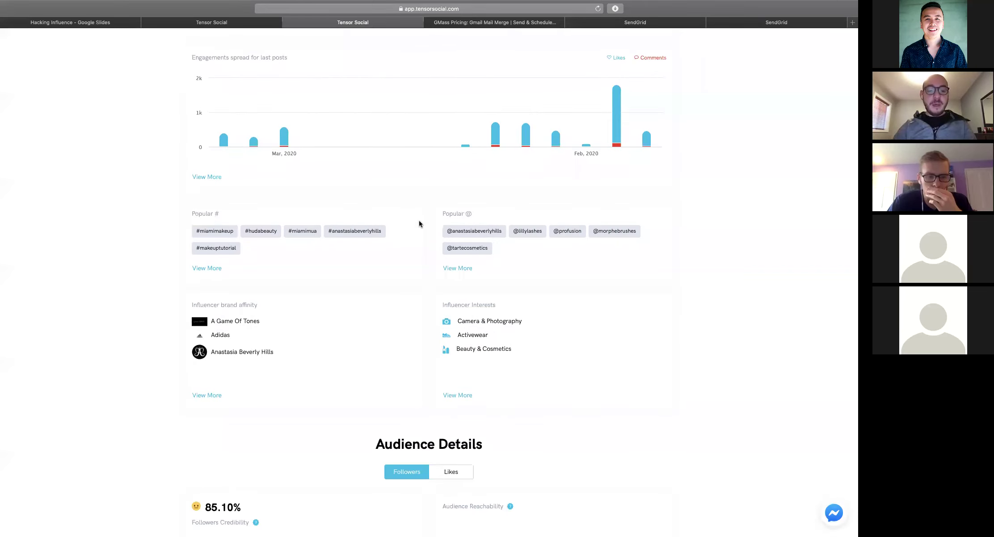
pyautogui.click(206, 268)
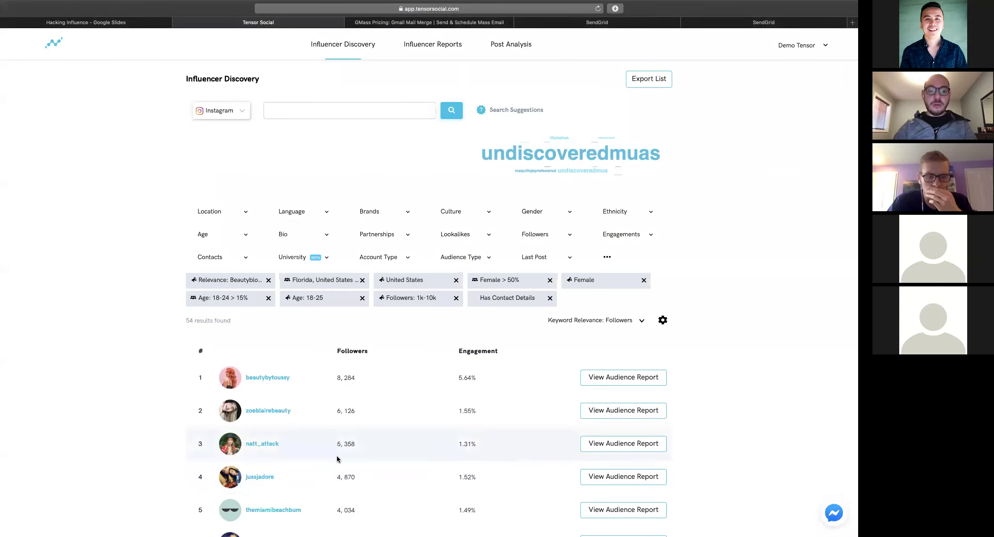
# Open beautybytoussy's audience report from the top result and scroll down to its brand affinity section
pyautogui.click(597, 377)
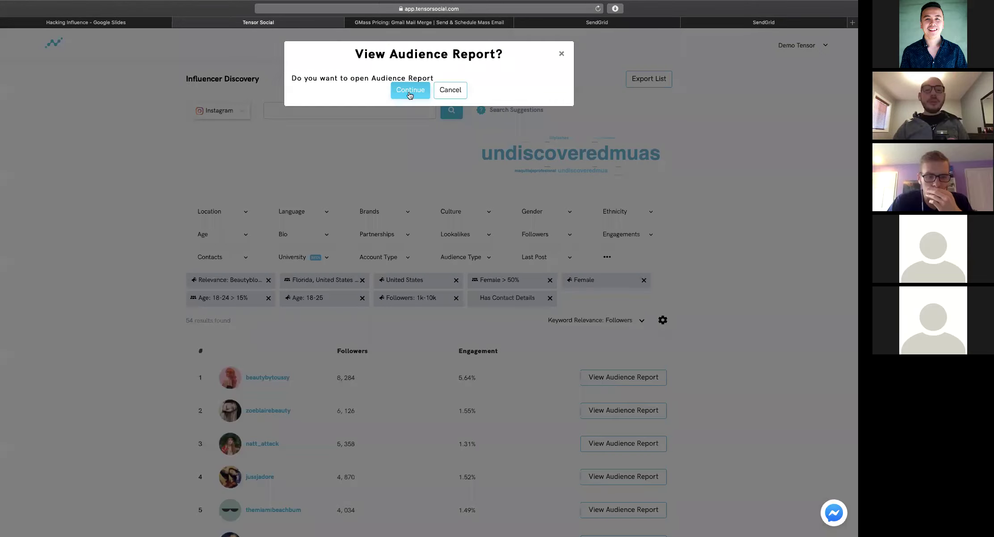
pyautogui.click(408, 91)
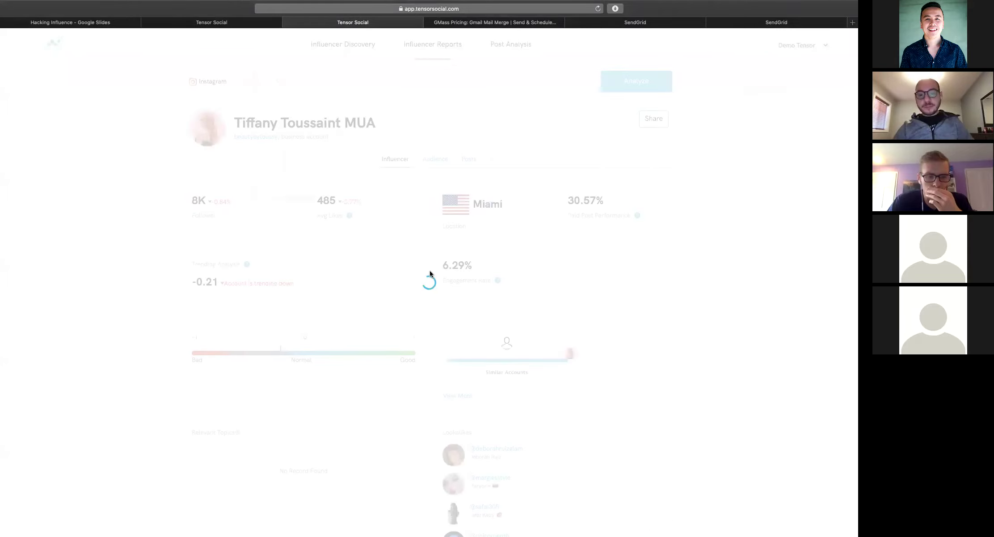
pyautogui.scroll(-15, 431, 273)
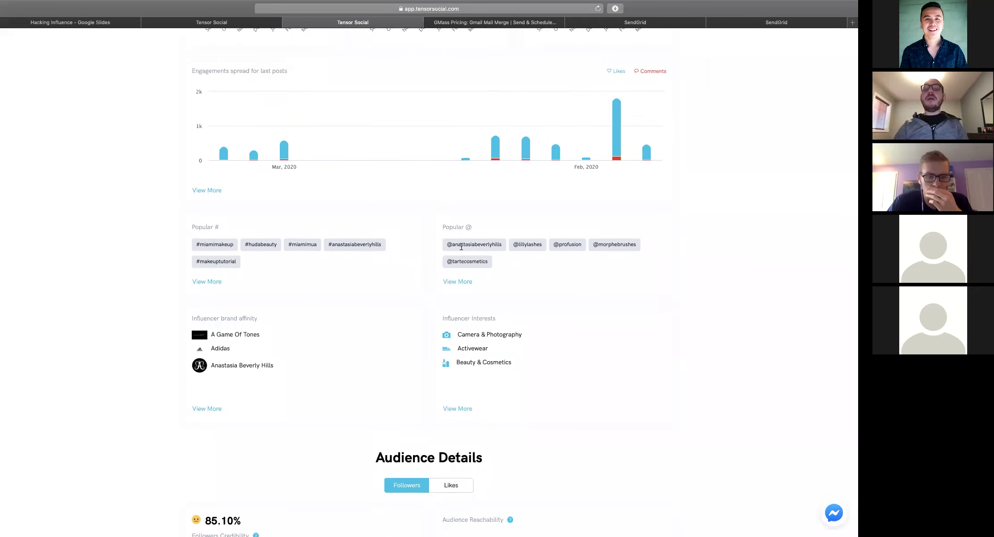
pyautogui.scroll(-3, 354, 275)
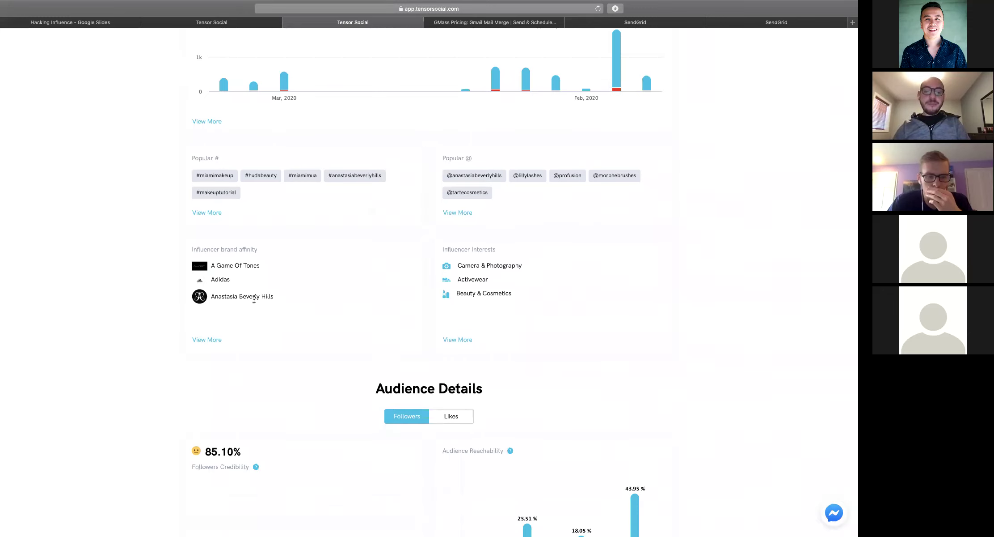
# Expand beautybytoussy's Influencer brand affinity list and scroll through brands from A Game Of Tones to Sephora
pyautogui.click(201, 339)
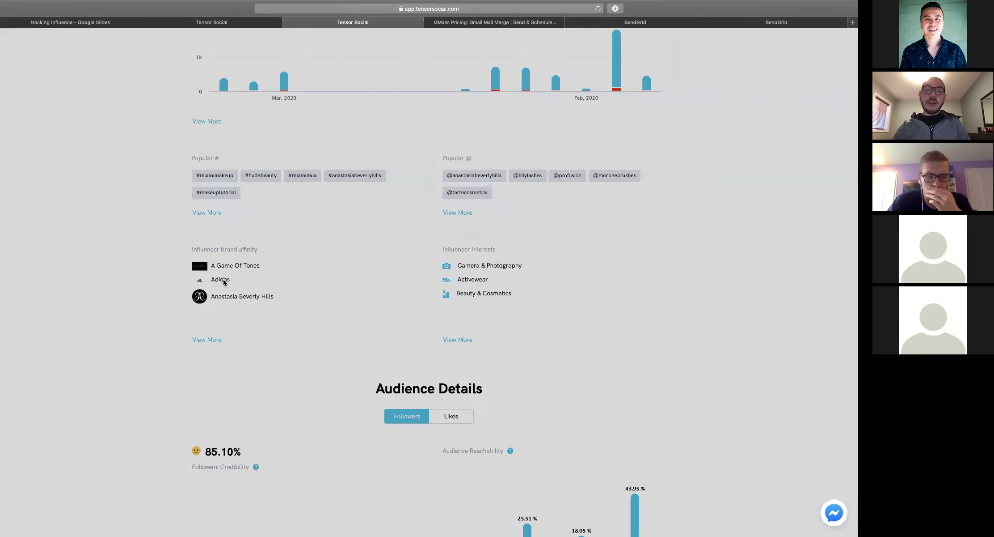
pyautogui.scroll(-1, 377, 156)
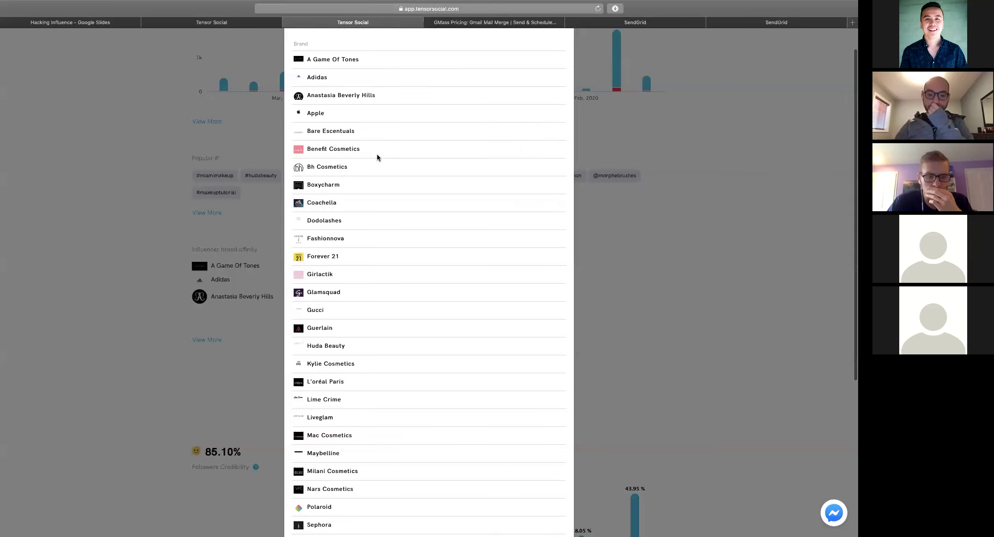
pyautogui.scroll(2, 353, 218)
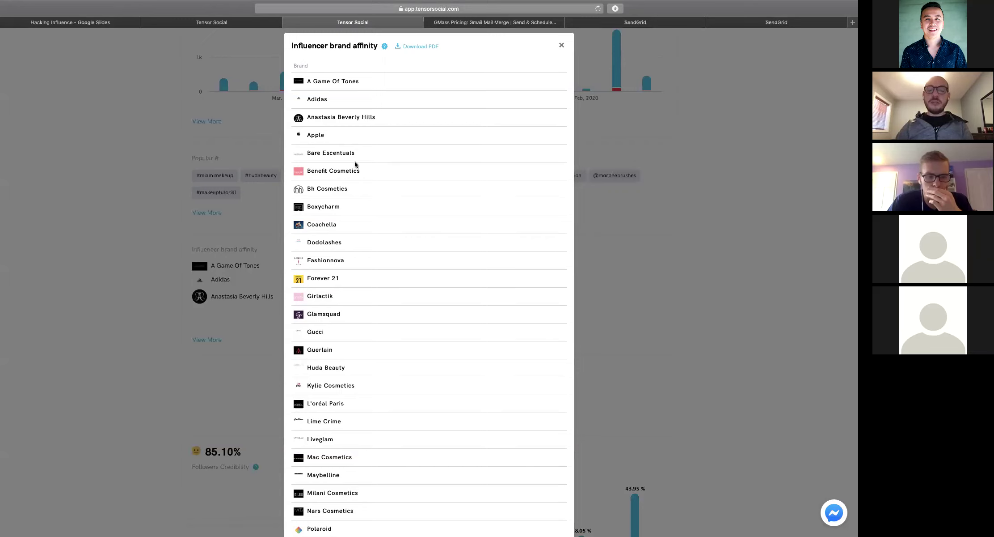
pyautogui.scroll(-10, 342, 226)
pyautogui.scroll(10, 525, 93)
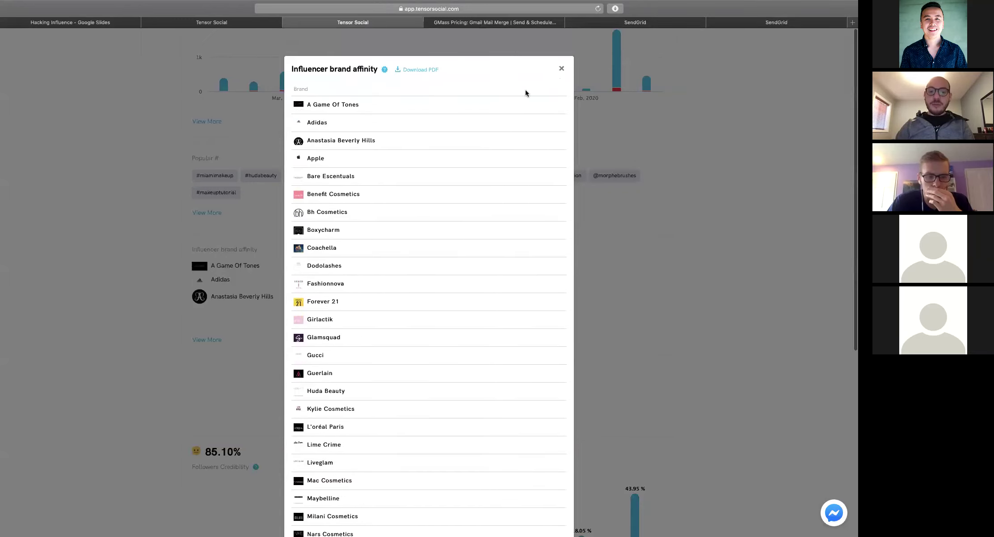
pyautogui.scroll(-1, 526, 93)
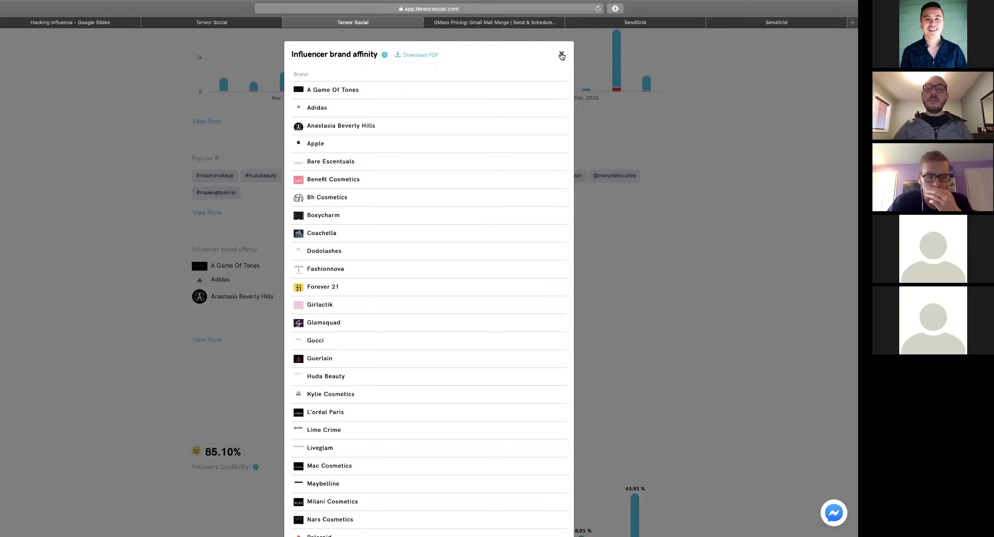
# Close the influencer brand list and expand the Audience Brand Affinity table, led by Walt Disney at 21.86%
pyautogui.click(562, 55)
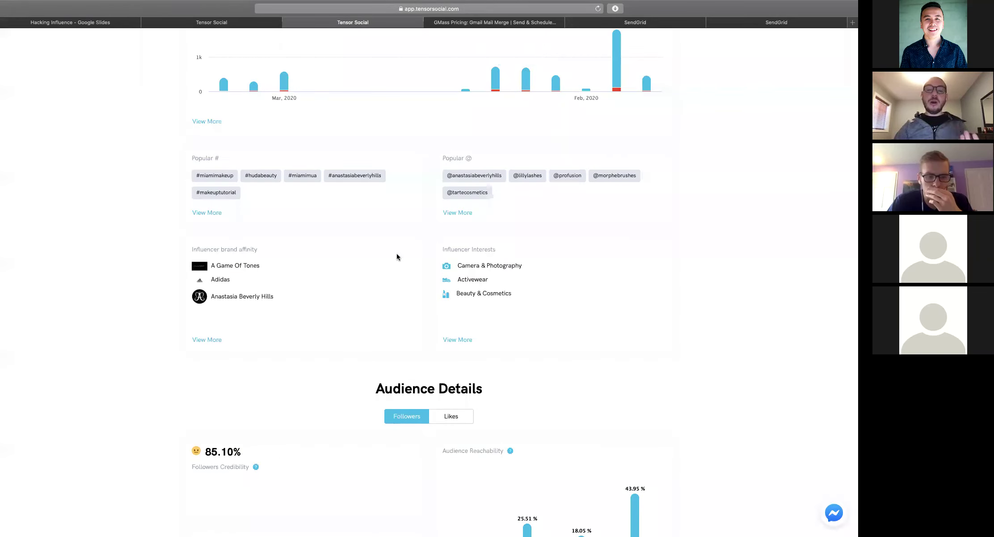
pyautogui.scroll(-5, 397, 255)
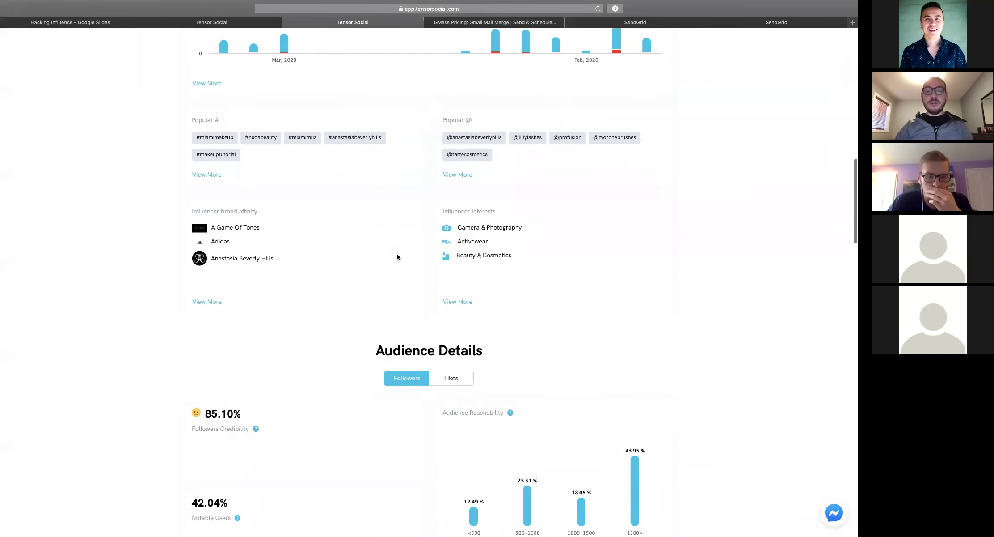
pyautogui.scroll(-12, 397, 256)
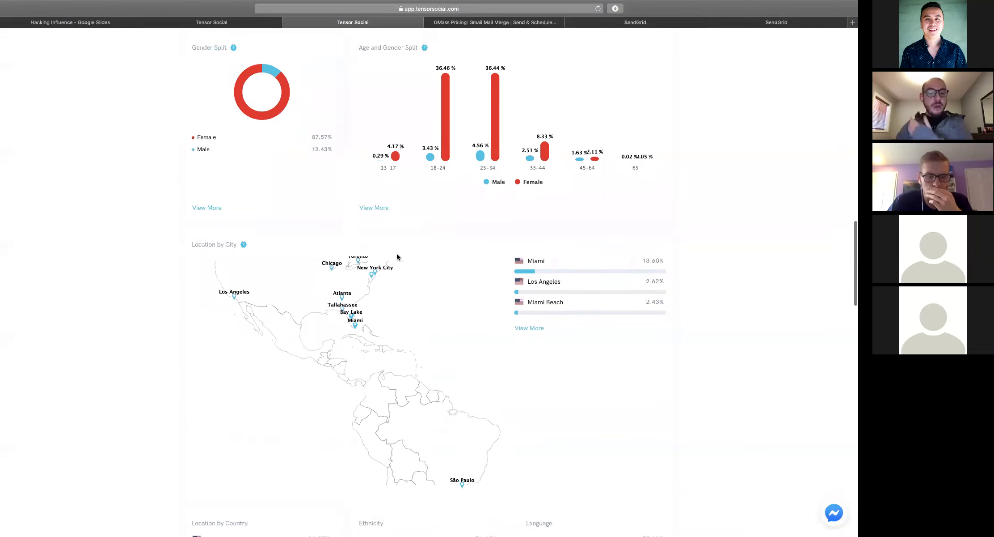
pyautogui.scroll(-2, 397, 257)
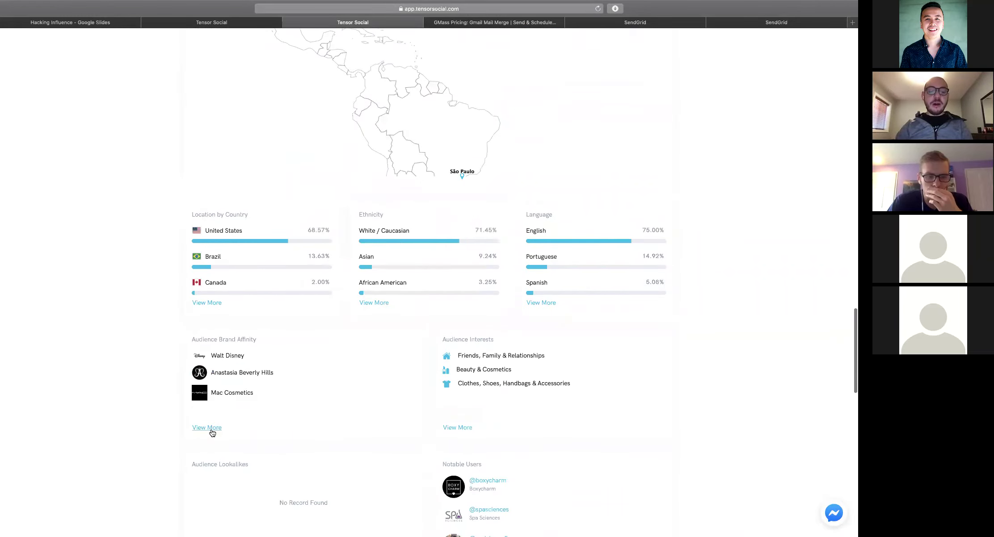
pyautogui.click(194, 422)
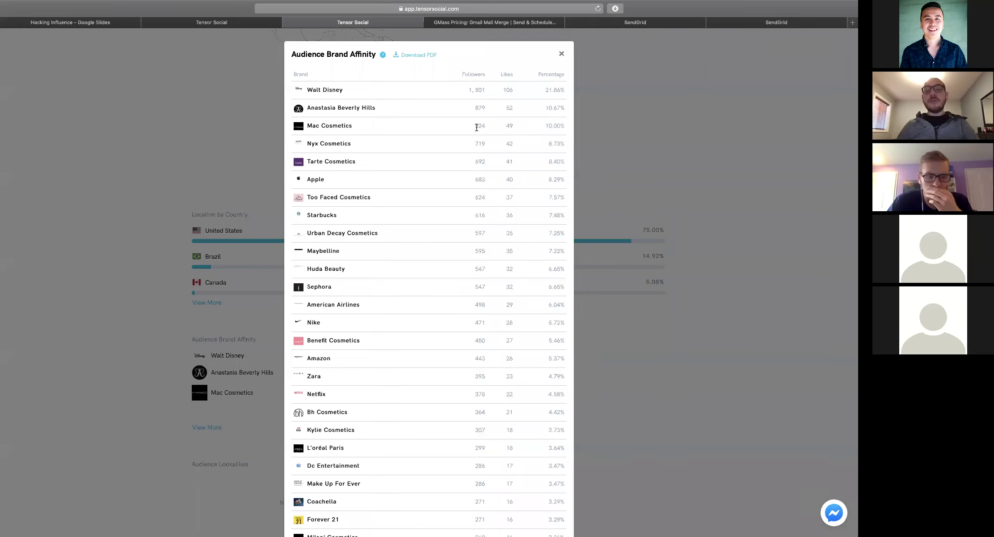
# Highlight the Sephora row and its follower count in the audience brand affinity table
pyautogui.moveTo(307, 286); pyautogui.dragTo(386, 284)
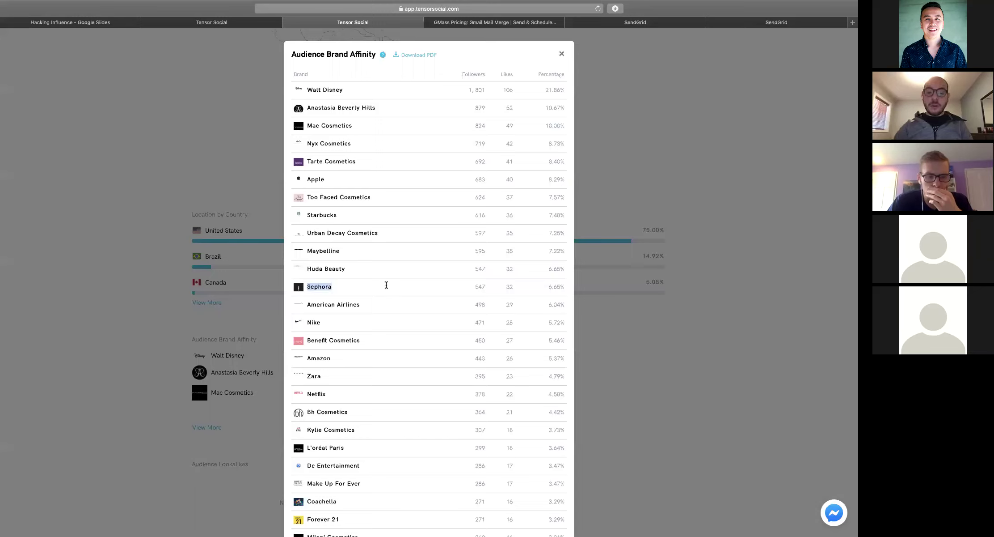
pyautogui.click(473, 286)
pyautogui.doubleClick(491, 287)
pyautogui.click(477, 286)
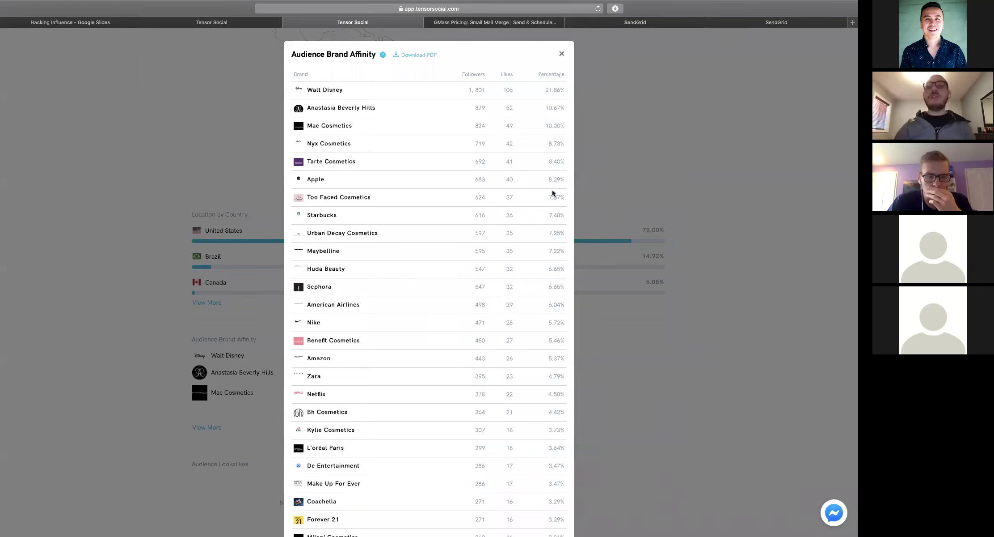
# Close the Audience Brand Affinity table and scroll back through the report
pyautogui.click(561, 54)
pyautogui.scroll(15, 415, 299)
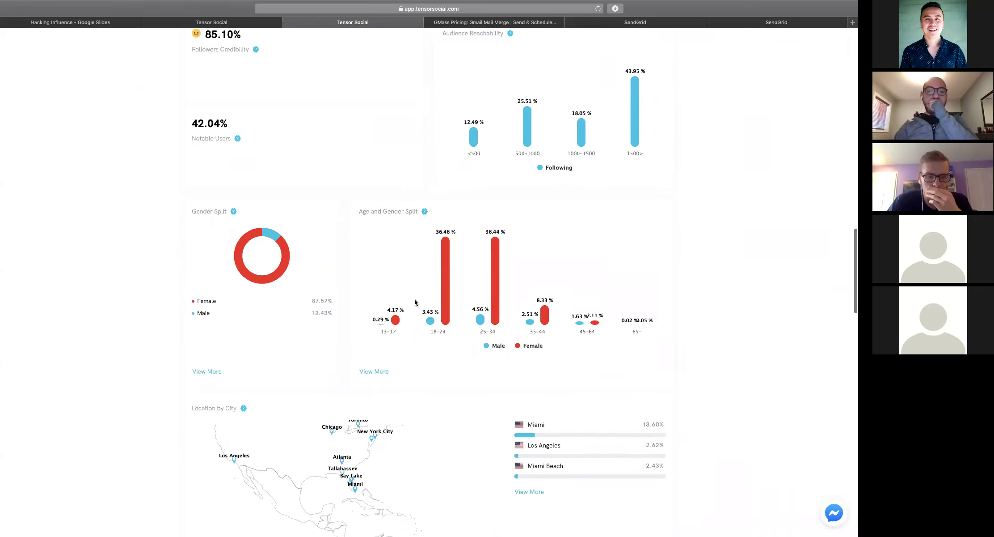
pyautogui.scroll(2, 415, 303)
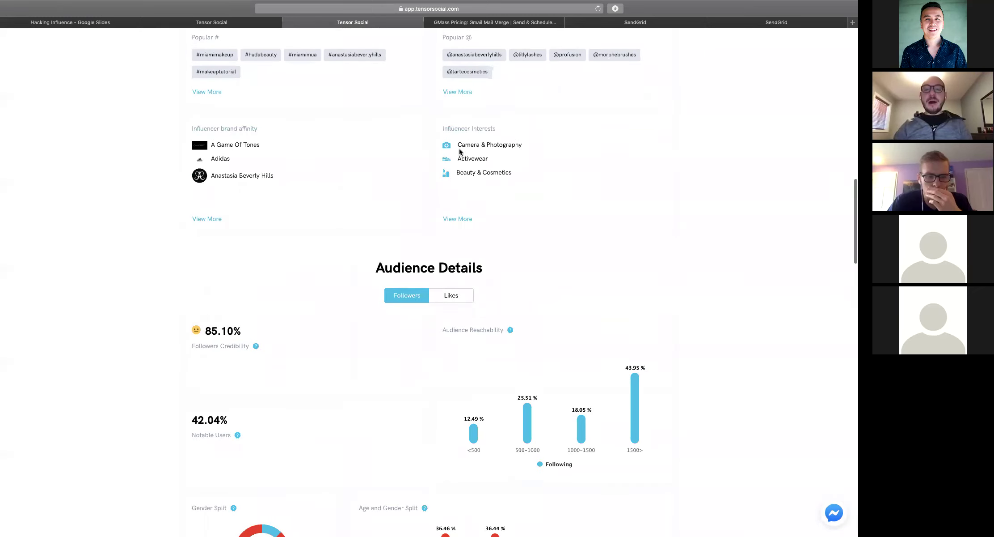
pyautogui.scroll(-3, 487, 128)
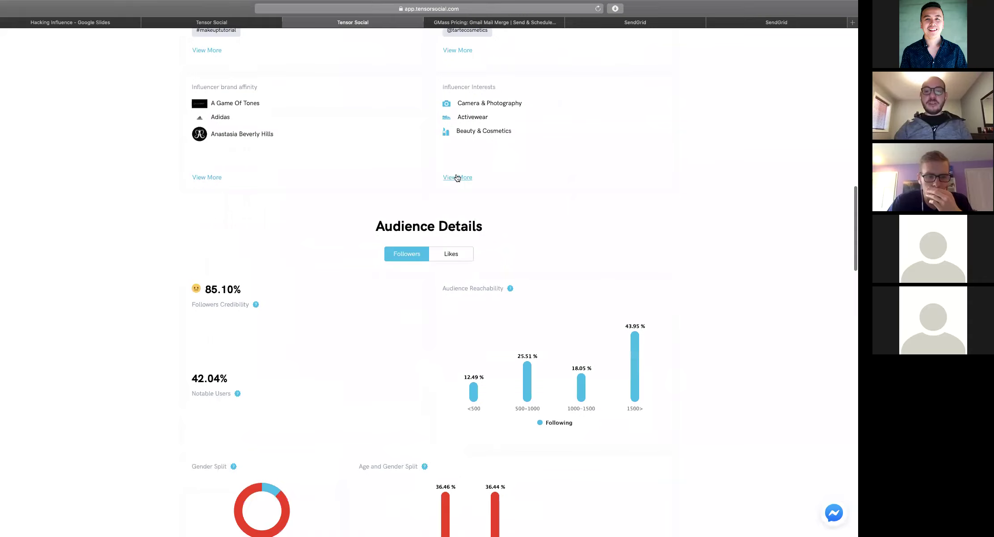
# Open the full Influencer Interests list, dismiss it with Esc, and return to Audience Details
pyautogui.click(457, 177)
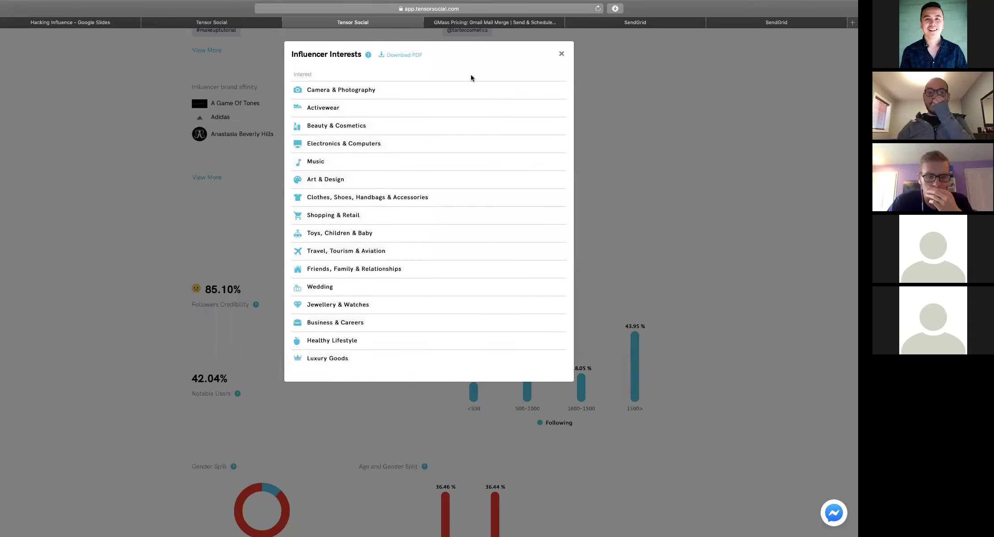
pyautogui.press('Escape')
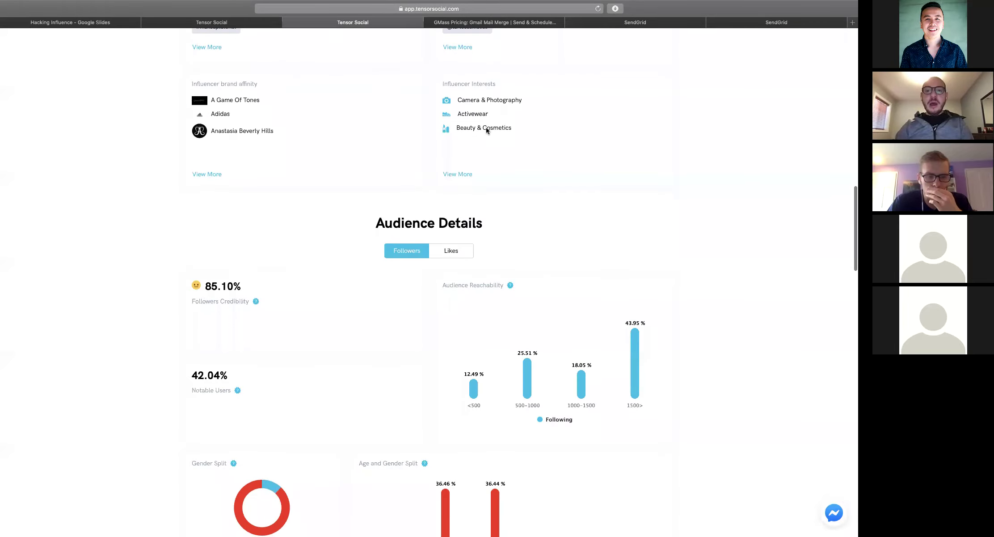
pyautogui.scroll(10, 486, 127)
pyautogui.scroll(-10, 486, 127)
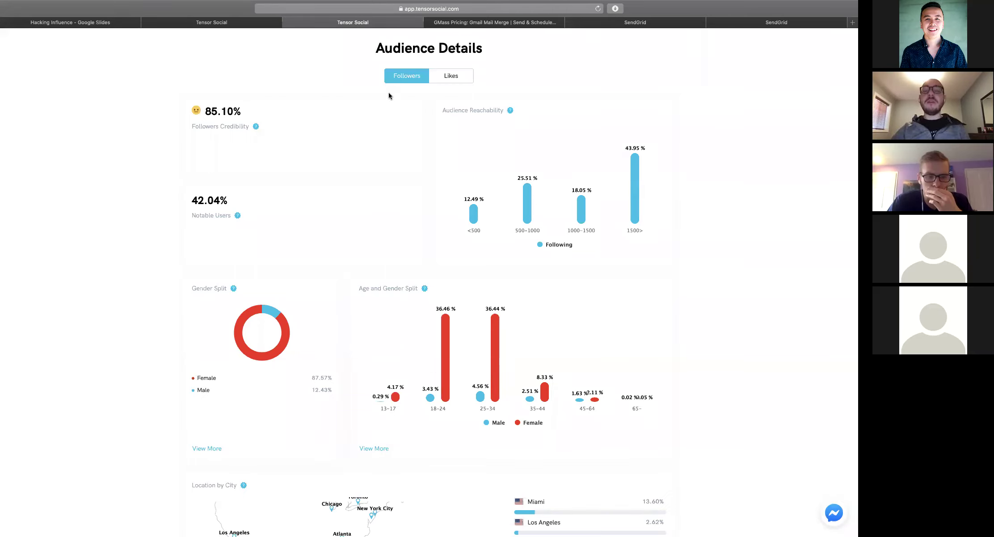
pyautogui.click(442, 78)
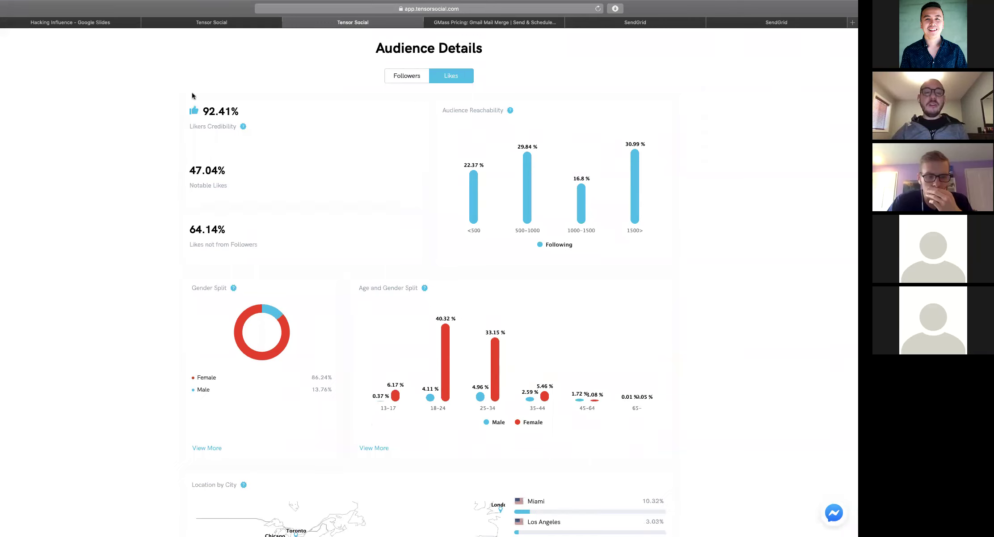
pyautogui.click(412, 76)
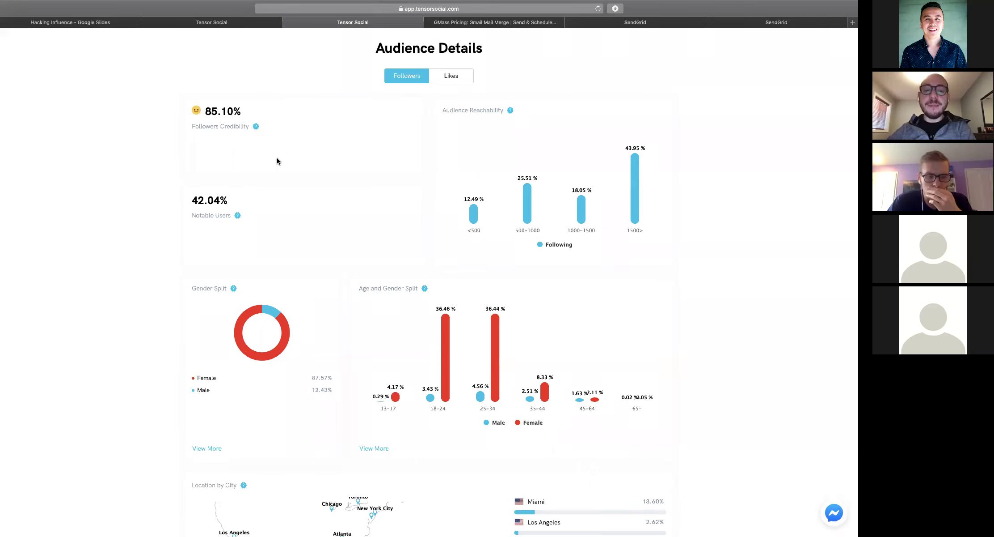
pyautogui.scroll(-2, 291, 155)
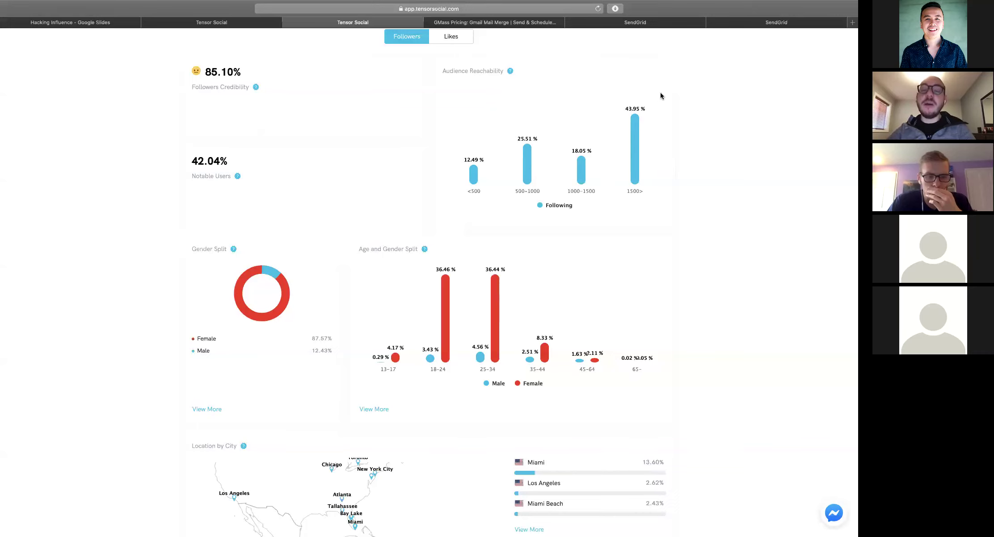
pyautogui.scroll(15, 640, 116)
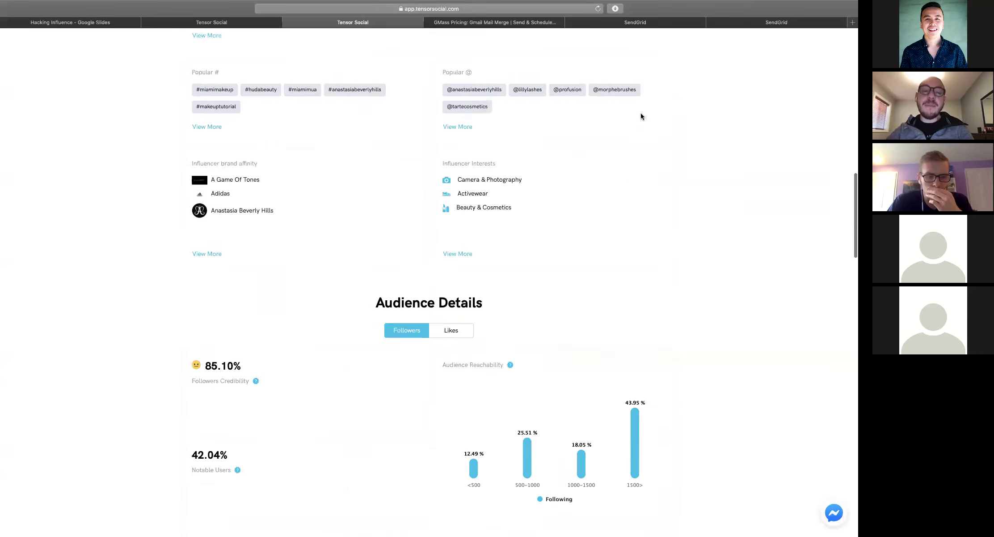
pyautogui.scroll(-15, 640, 116)
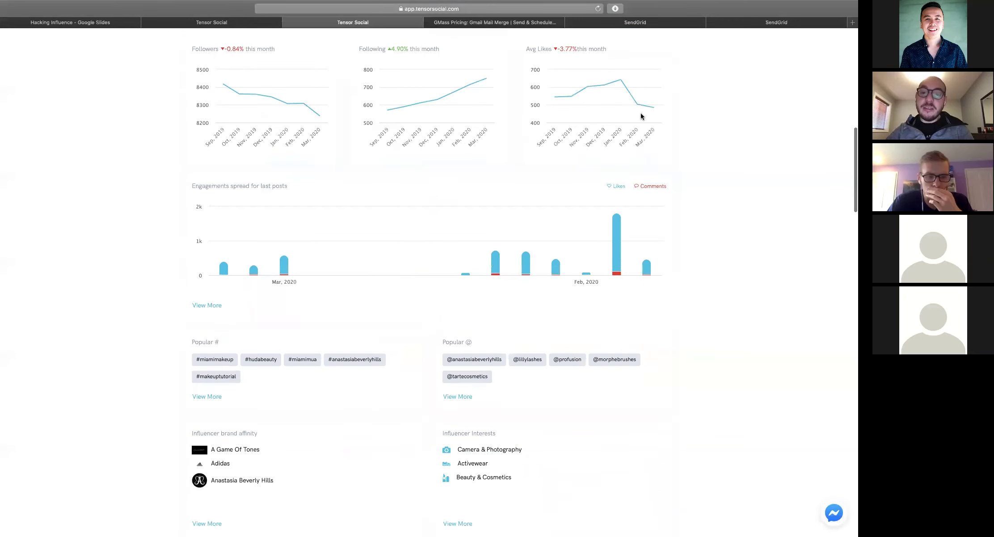
pyautogui.scroll(-5, 641, 116)
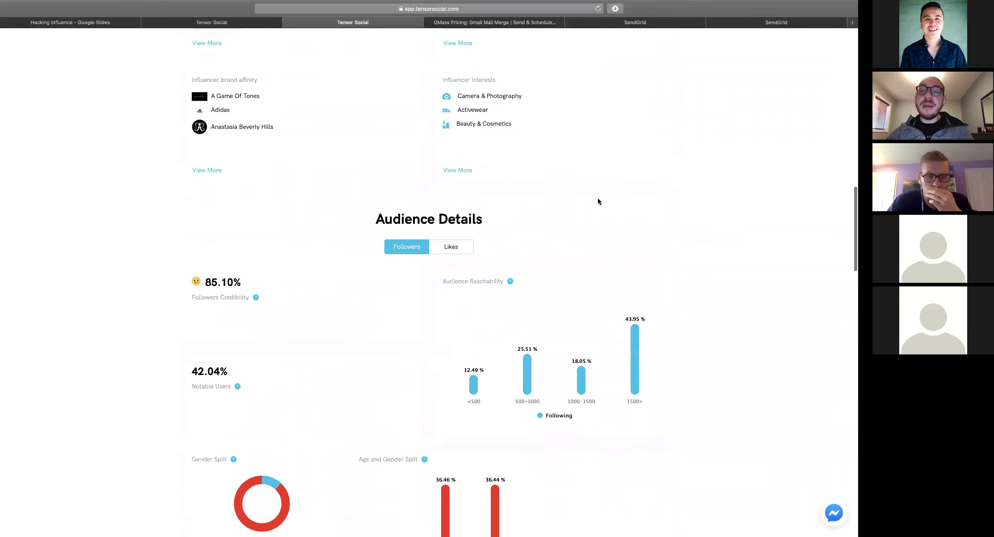
pyautogui.scroll(-1, 599, 201)
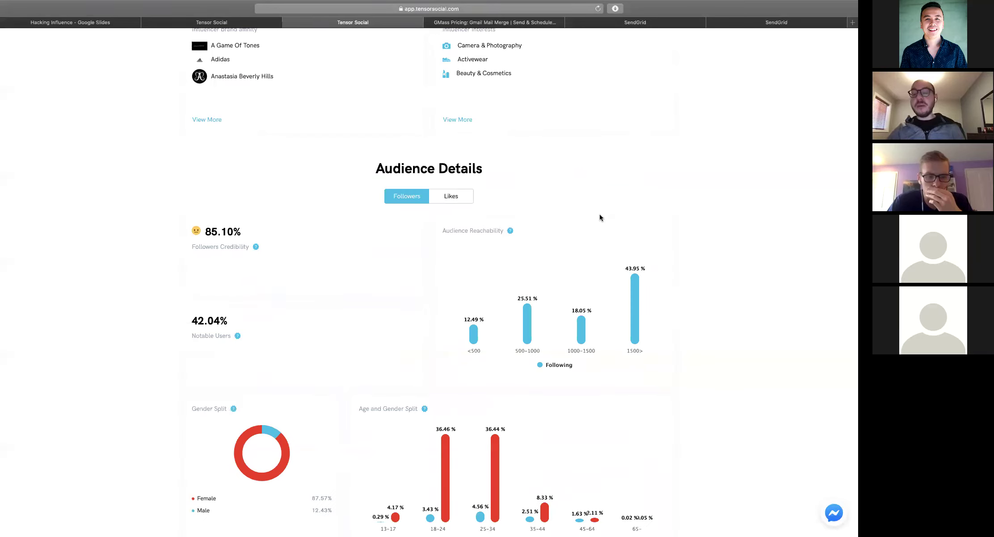
pyautogui.scroll(-2, 600, 217)
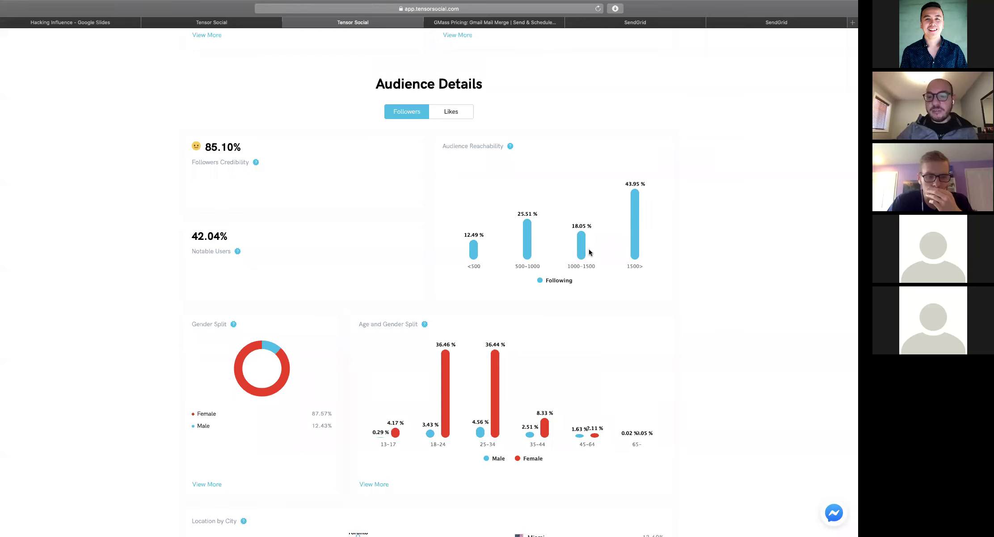
pyautogui.scroll(-2, 589, 252)
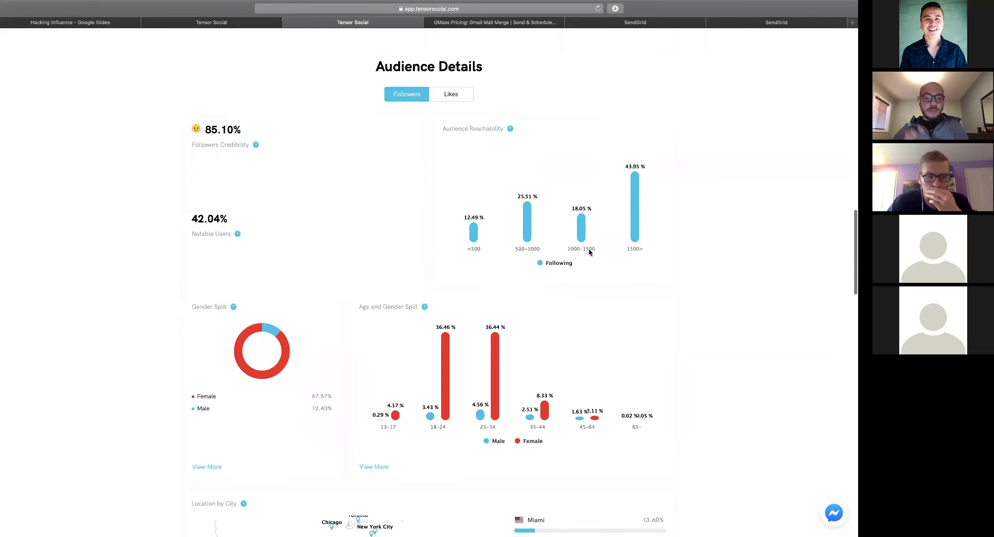
pyautogui.scroll(3, 589, 252)
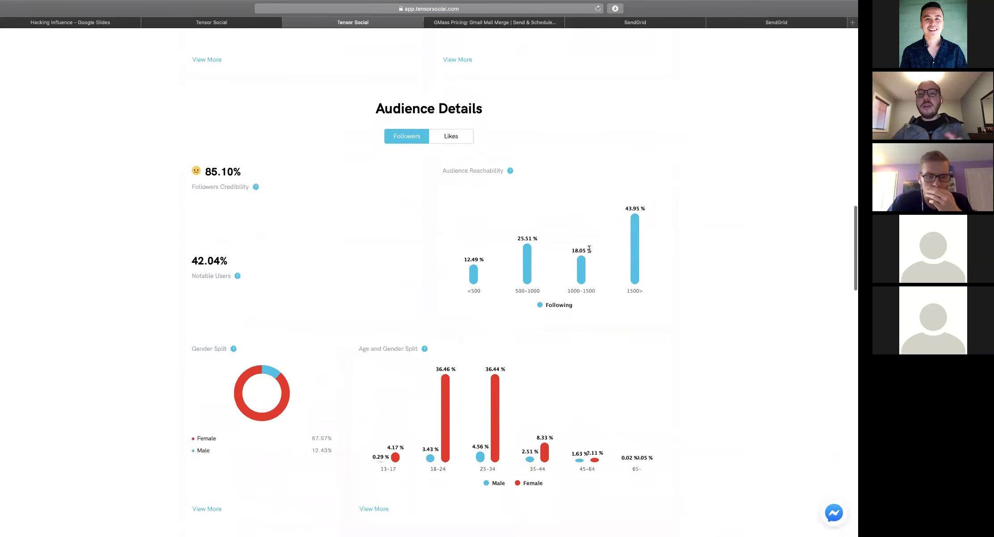
pyautogui.scroll(-2, 384, 252)
pyautogui.scroll(-5, 384, 252)
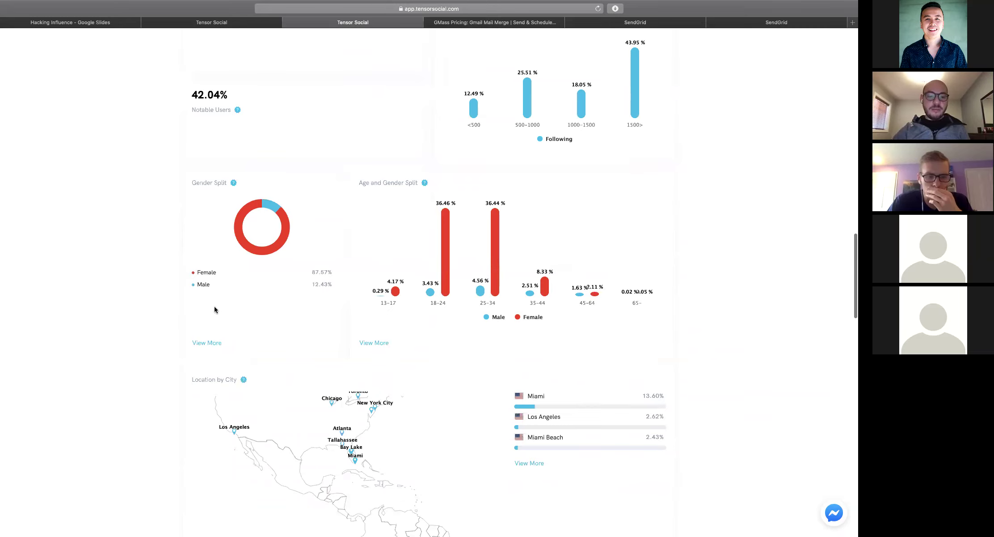
pyautogui.click(214, 343)
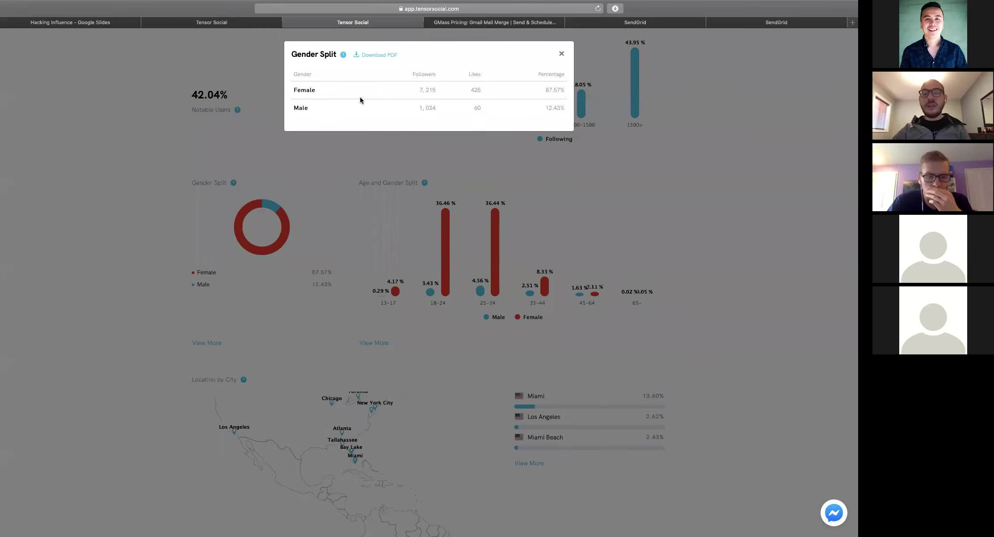
pyautogui.moveTo(421, 88); pyautogui.dragTo(485, 89)
pyautogui.click(486, 89)
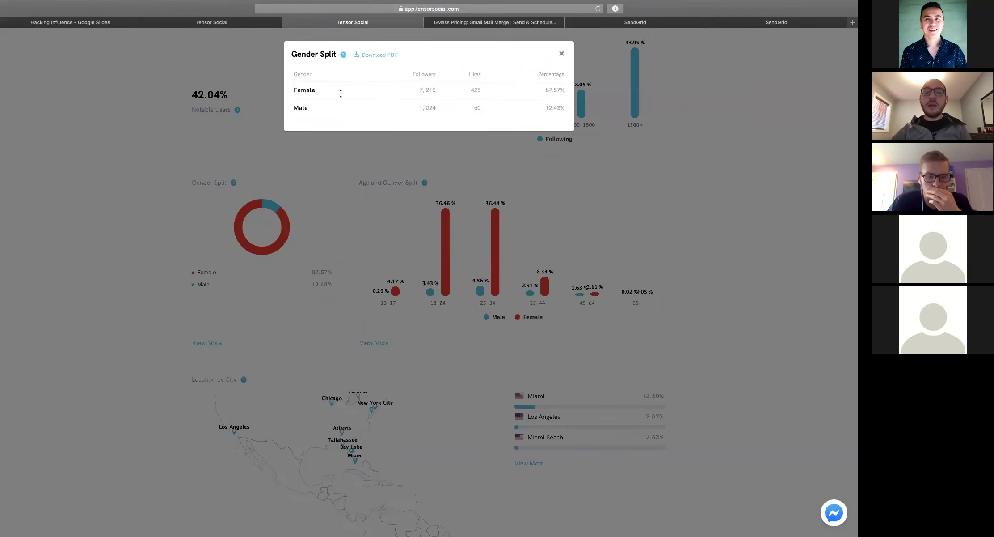
pyautogui.click(562, 53)
pyautogui.click(372, 344)
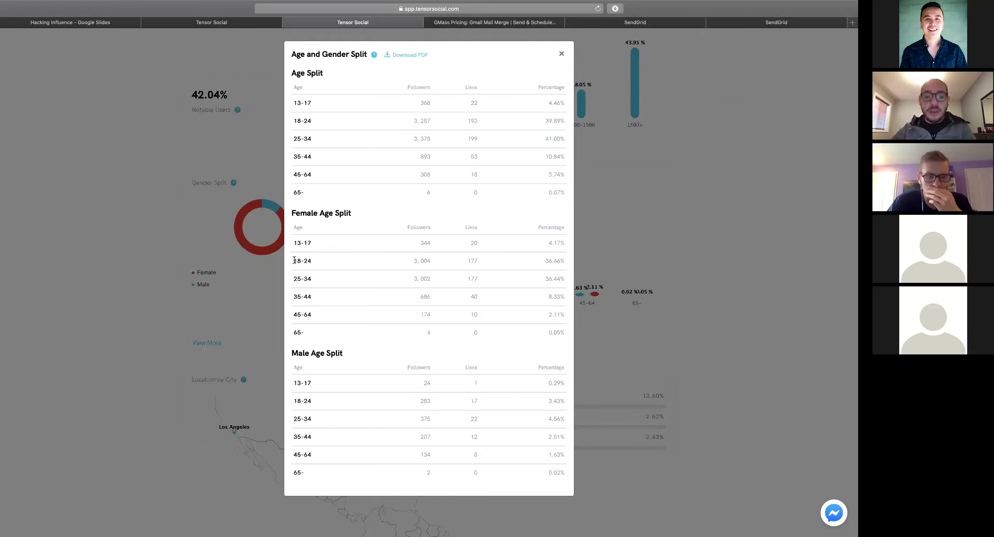
pyautogui.moveTo(293, 261); pyautogui.dragTo(564, 259)
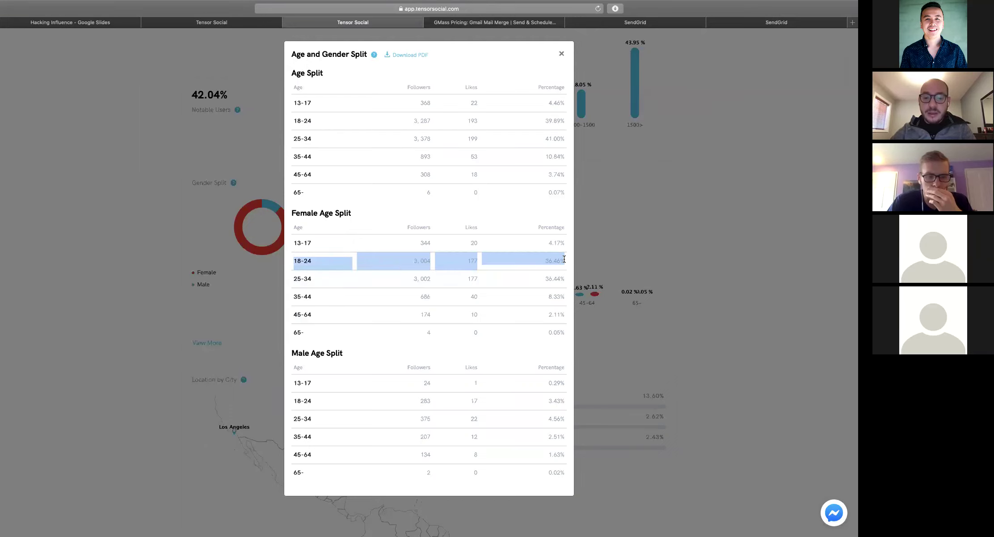
pyautogui.click(415, 259)
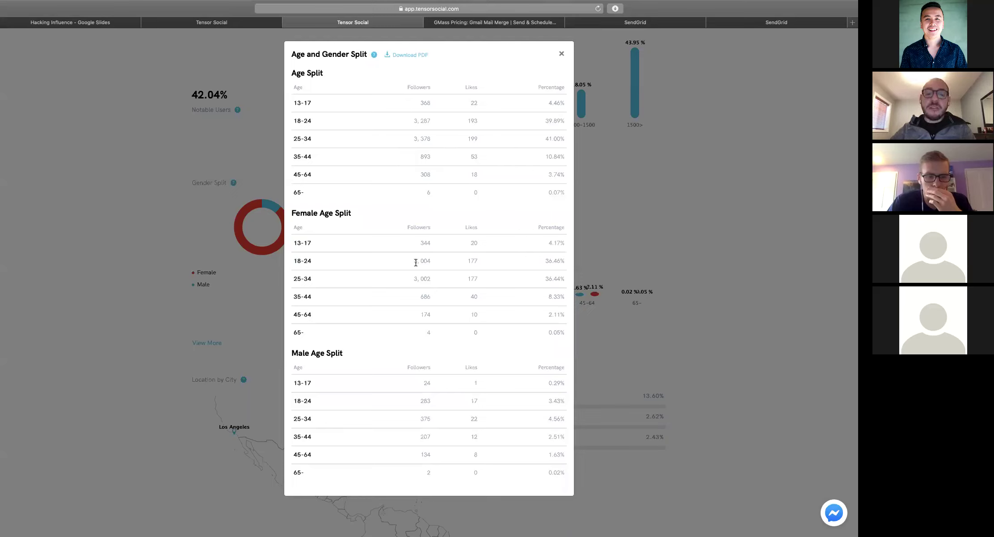
pyautogui.click(561, 56)
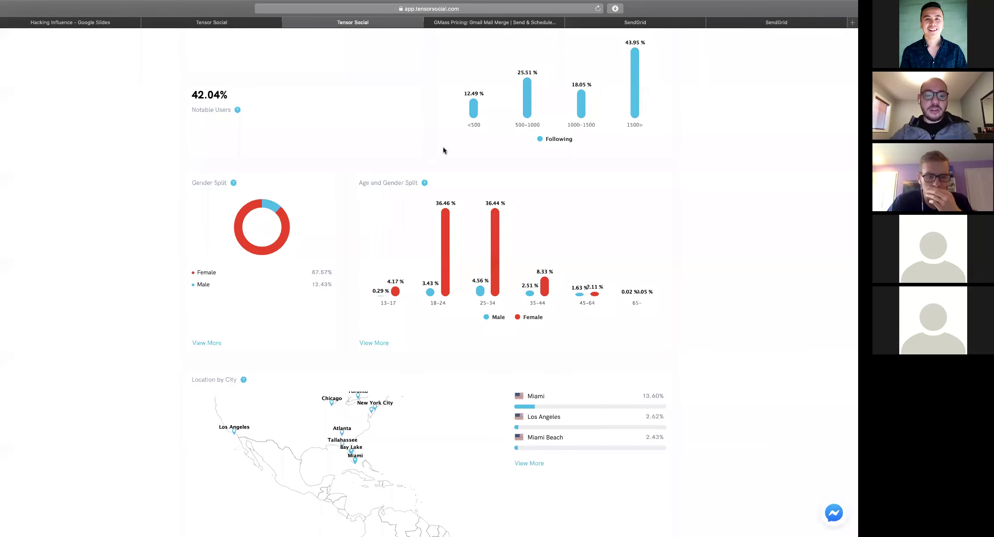
pyautogui.scroll(-5, 443, 148)
pyautogui.scroll(-2, 443, 148)
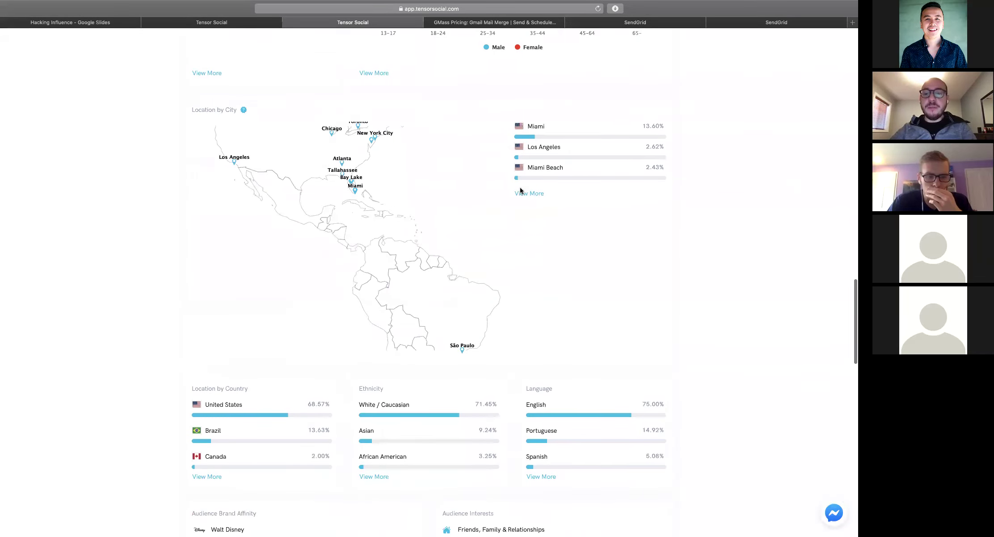
pyautogui.click(521, 193)
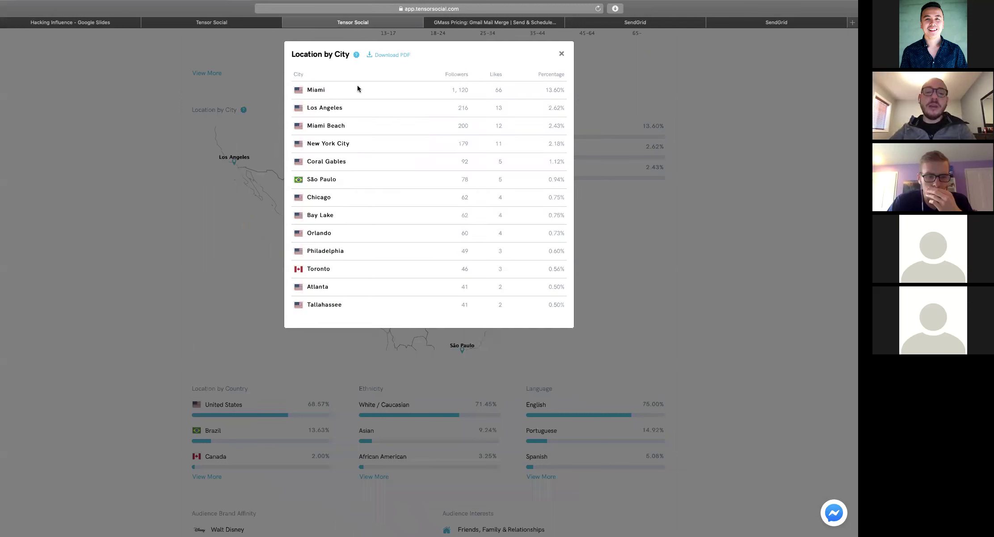
pyautogui.tripleClick(449, 88)
pyautogui.click(455, 89)
pyautogui.moveTo(455, 89); pyautogui.dragTo(472, 90)
pyautogui.click(370, 89)
pyautogui.moveTo(494, 89); pyautogui.dragTo(508, 90)
pyautogui.click(508, 89)
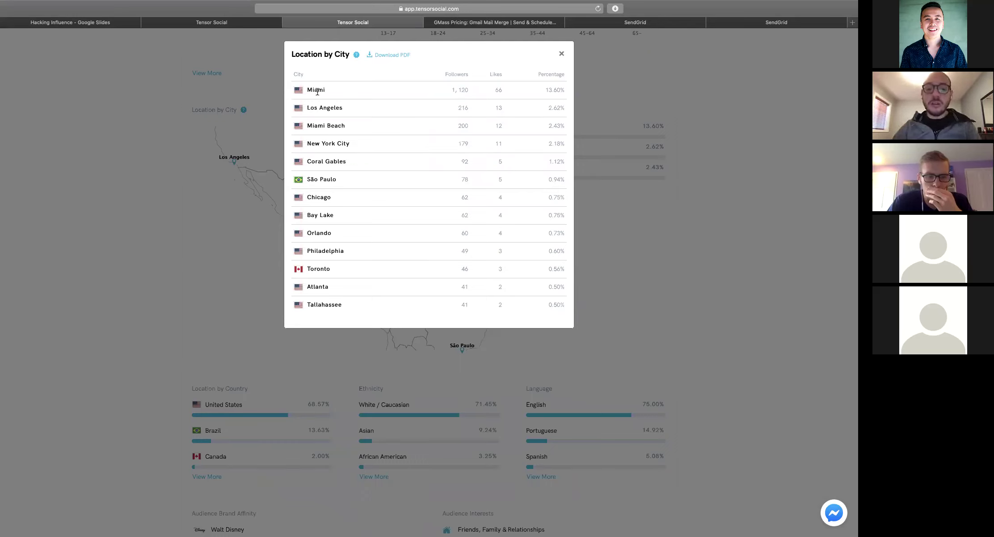
pyautogui.click(560, 54)
pyautogui.scroll(-5, 572, 179)
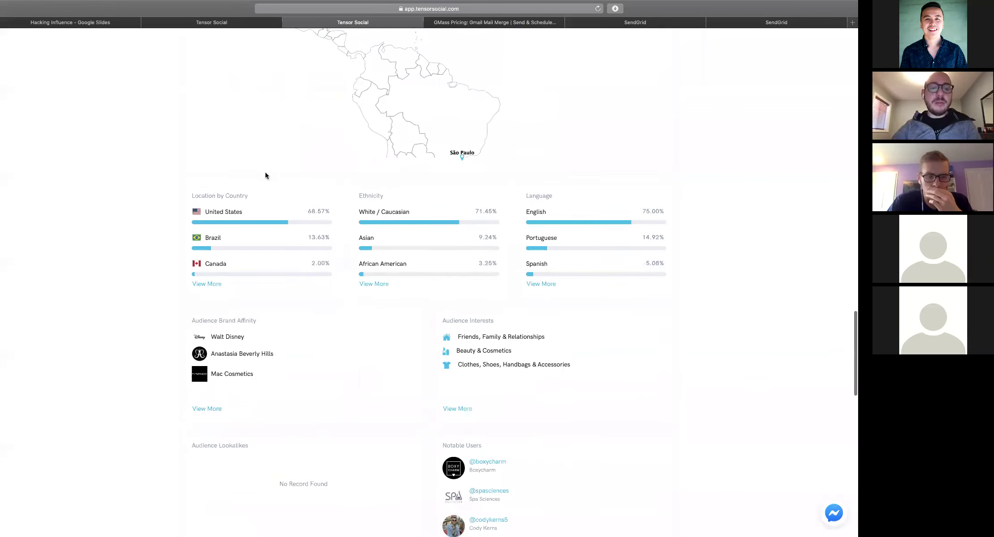
pyautogui.click(216, 283)
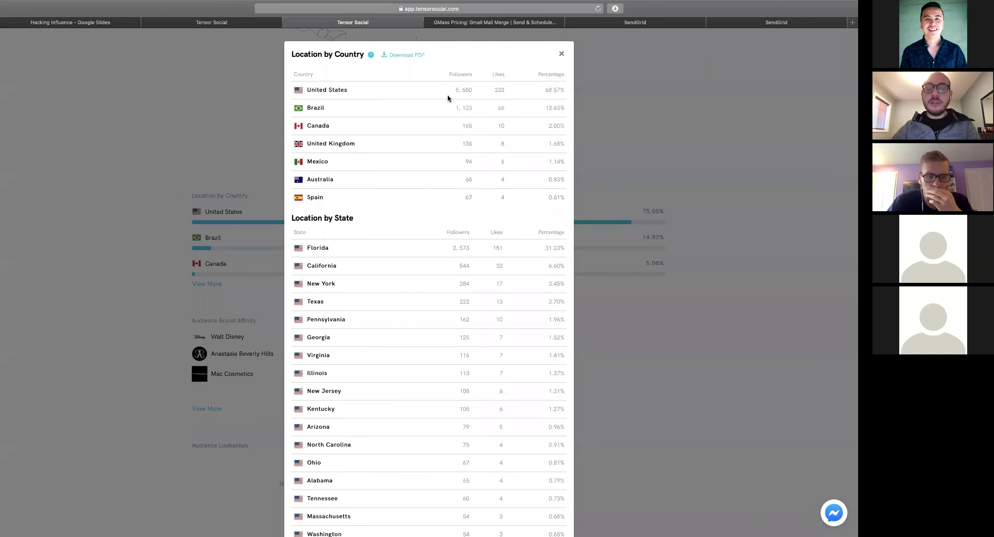
pyautogui.moveTo(455, 89); pyautogui.dragTo(476, 108)
pyautogui.click(476, 91)
pyautogui.tripleClick(475, 108)
pyautogui.click(477, 110)
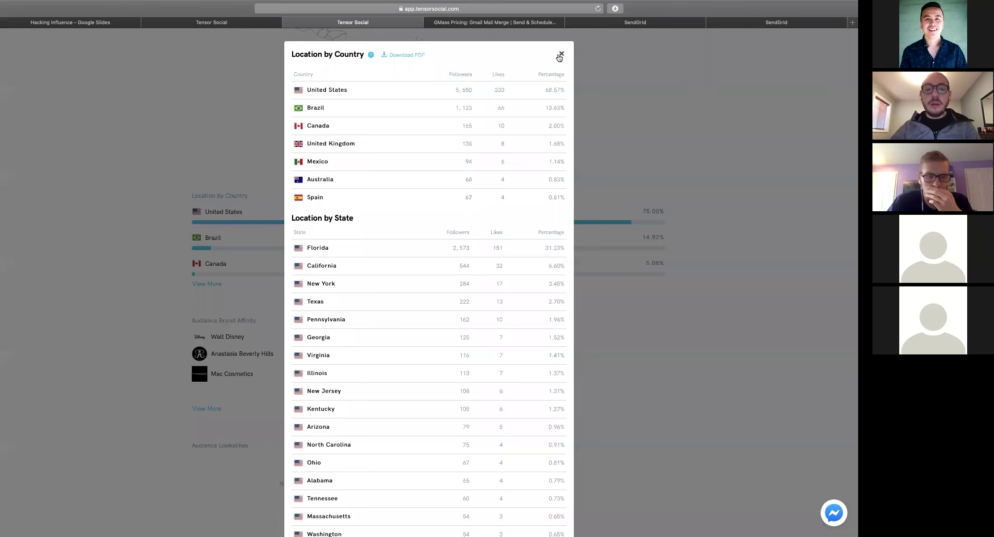
pyautogui.scroll(-1, 472, 119)
pyautogui.scroll(-5, 472, 119)
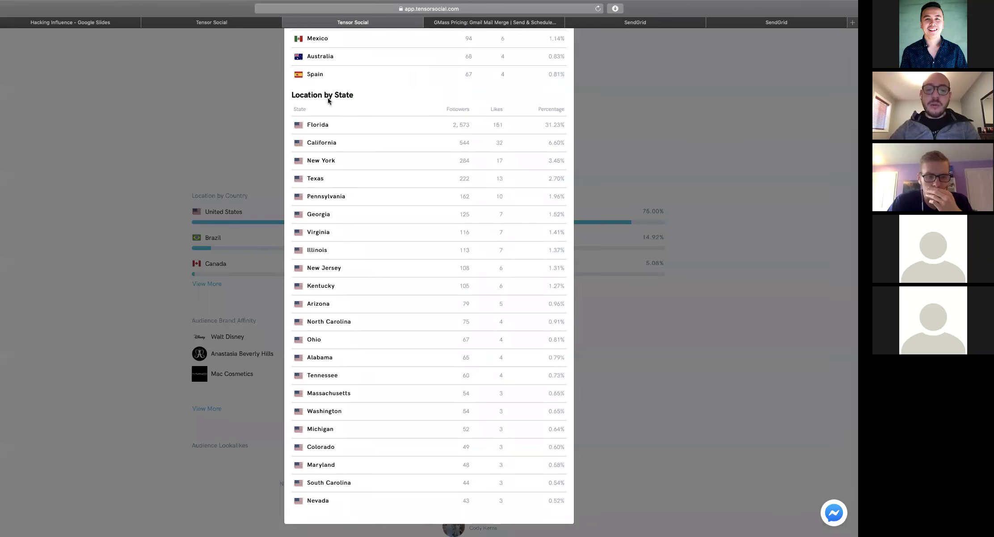
pyautogui.scroll(6, 511, 78)
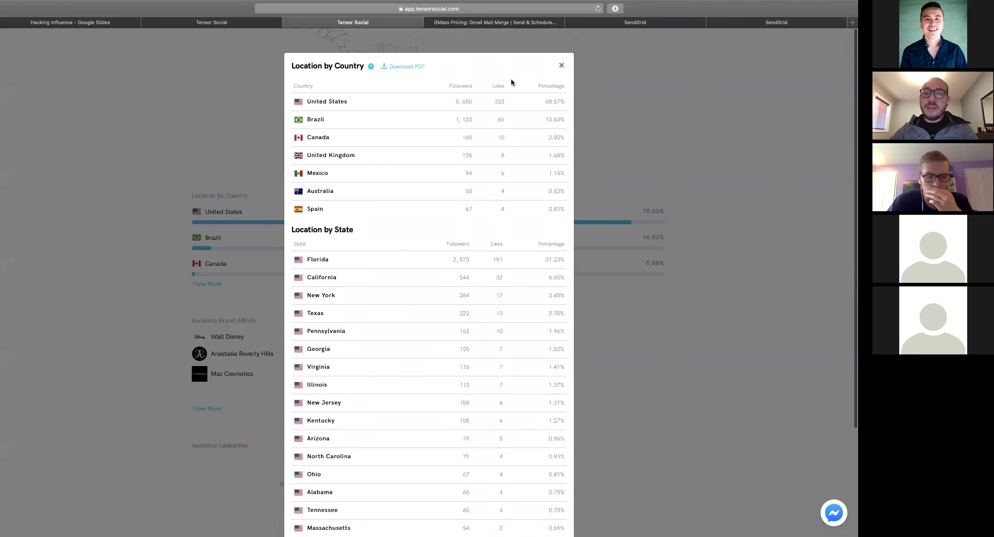
pyautogui.click(559, 54)
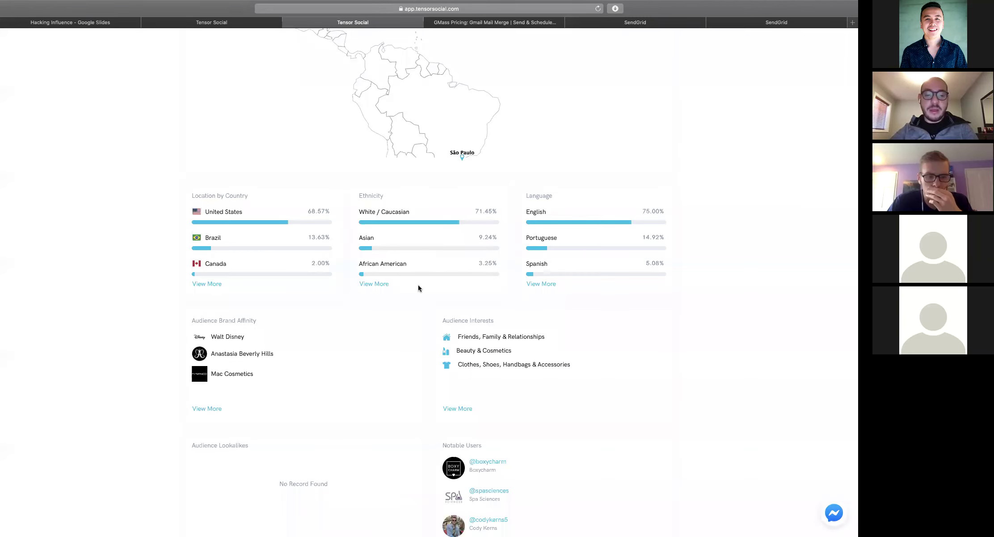
pyautogui.scroll(-2, 418, 285)
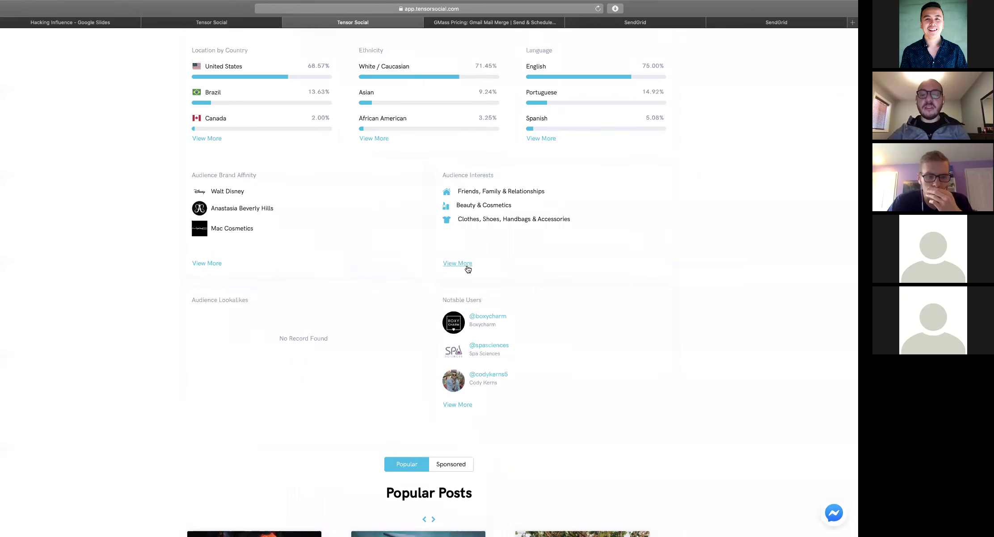
pyautogui.scroll(-5, 469, 252)
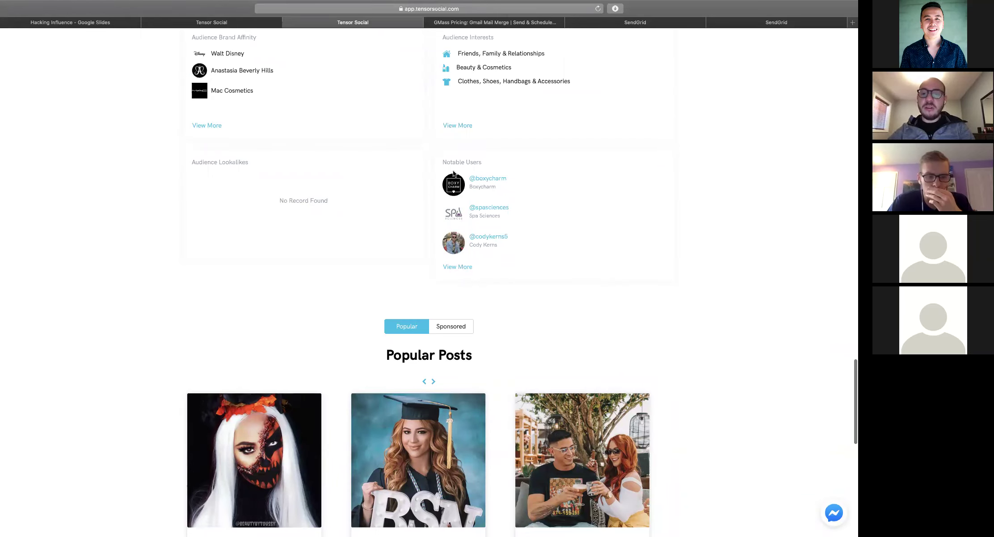
# Open the full Notable Users list, led by boxycharm, and tile Mail beside it in split view
pyautogui.click(465, 268)
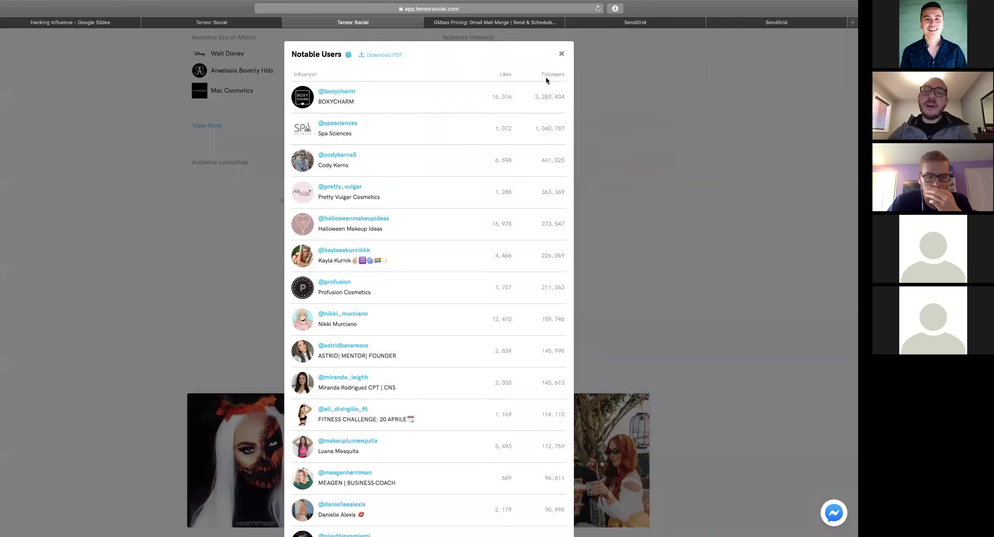
pyautogui.scroll(-2, 389, 184)
pyautogui.scroll(2, 390, 184)
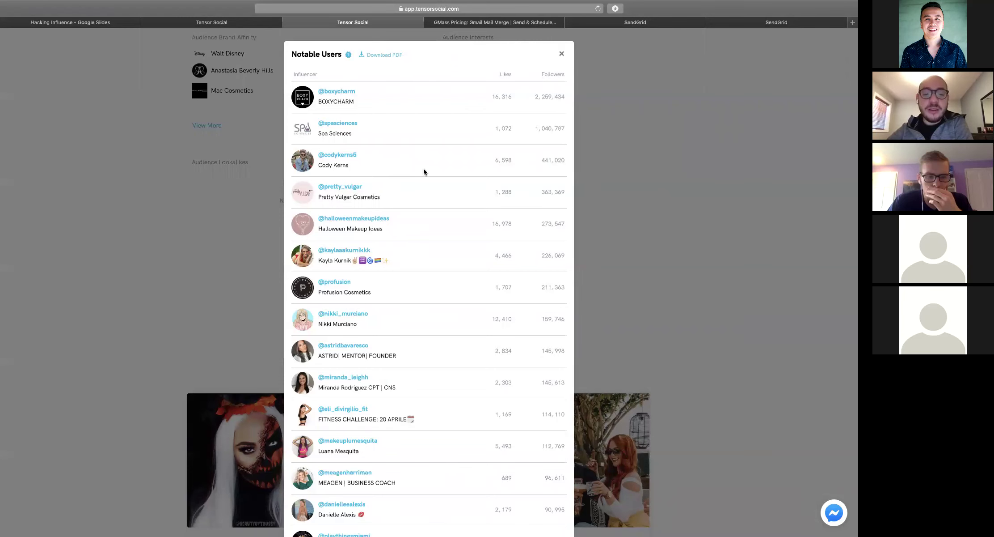
pyautogui.hotkey('ctrl', 'Right')
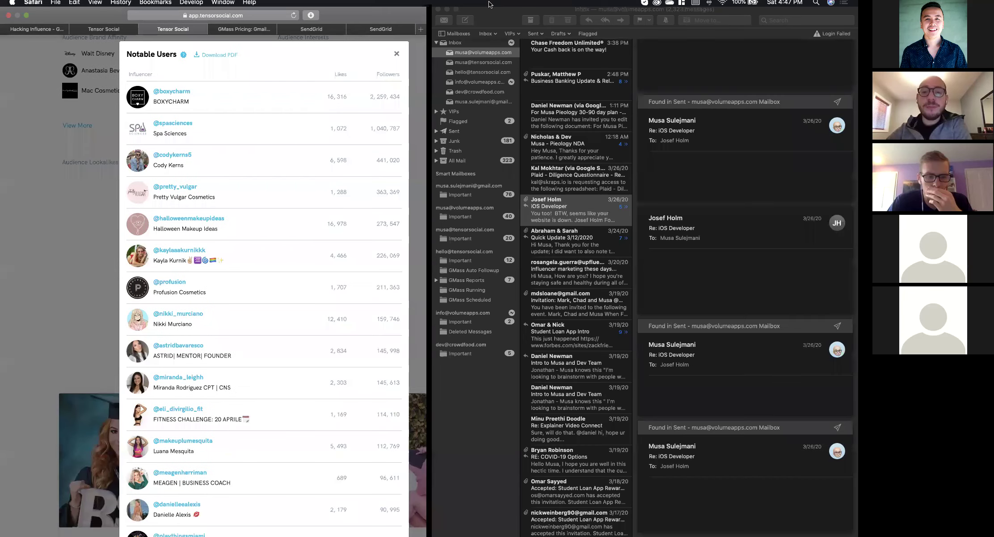
# Take Mail out of split view and minimise its window
pyautogui.click(438, 16)
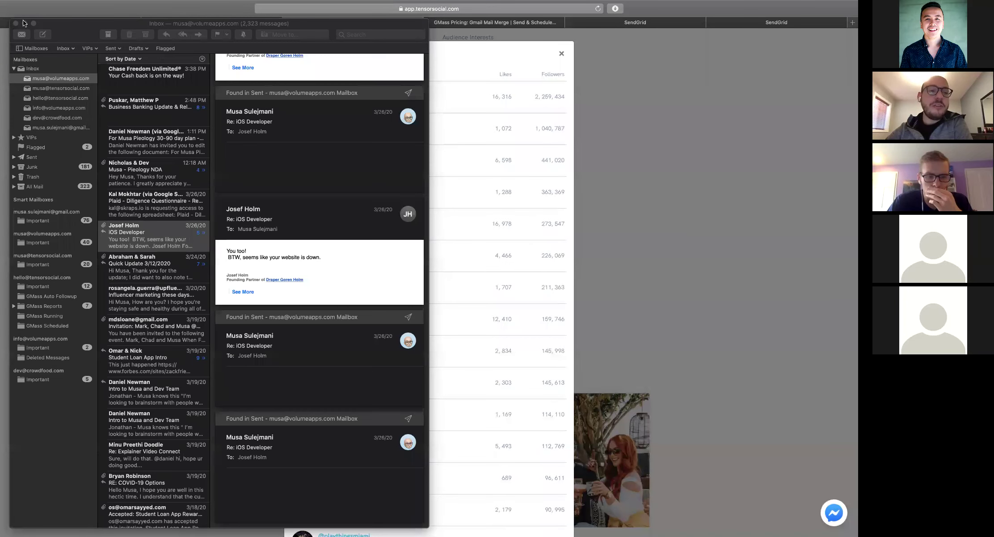
pyautogui.click(192, 23)
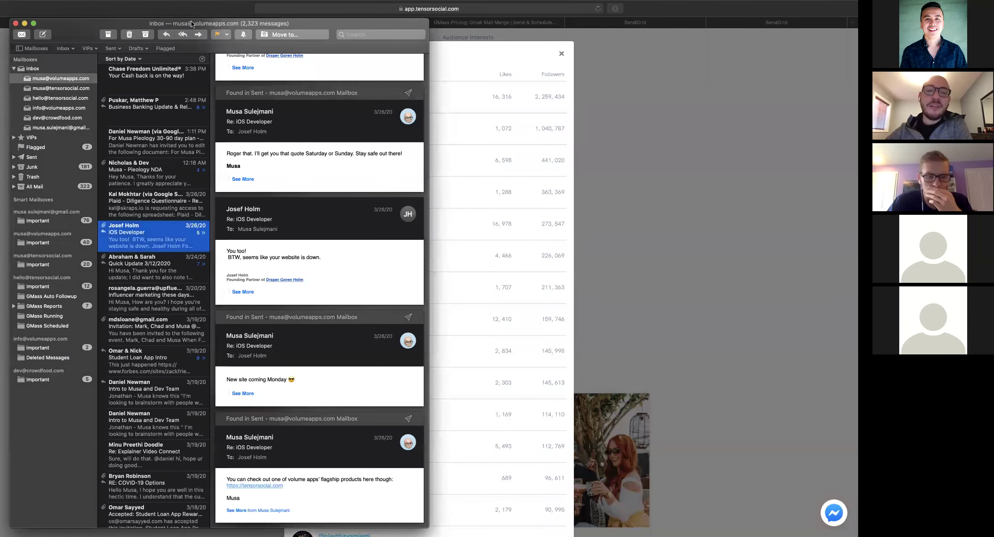
pyautogui.click(15, 24)
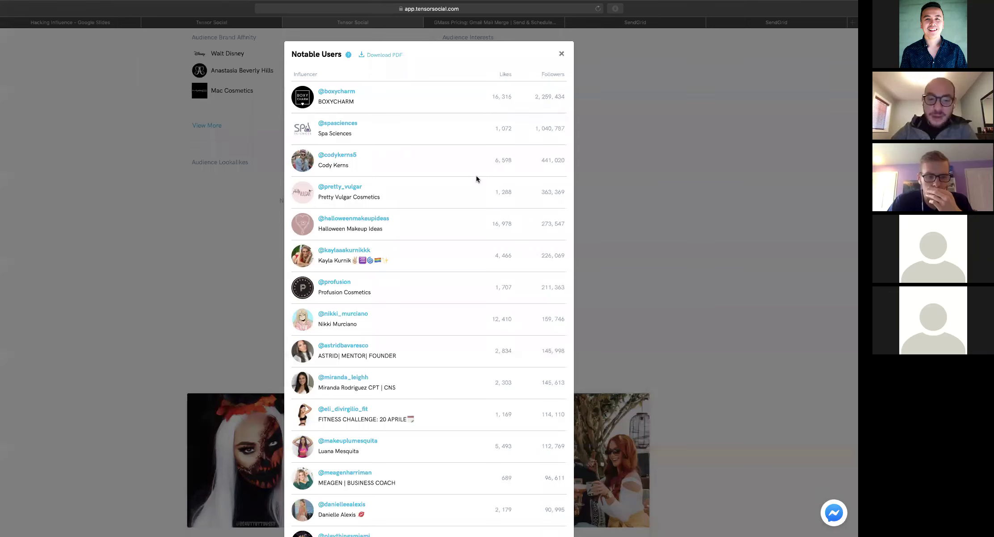
# Close the Notable Users list and scroll down to the Popular Posts section
pyautogui.click(562, 55)
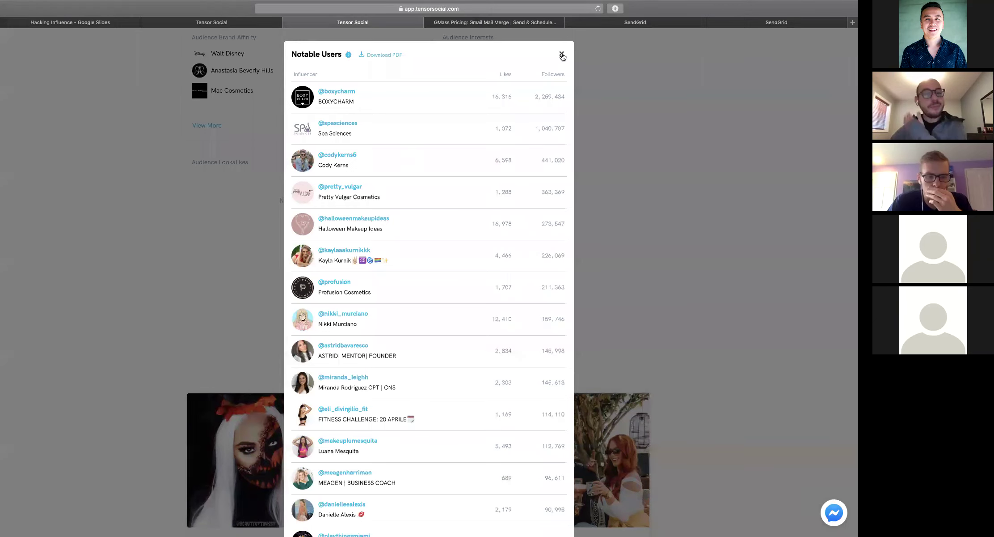
pyautogui.click(562, 55)
pyautogui.scroll(10, 487, 178)
pyautogui.scroll(15, 489, 180)
pyautogui.scroll(-5, 489, 180)
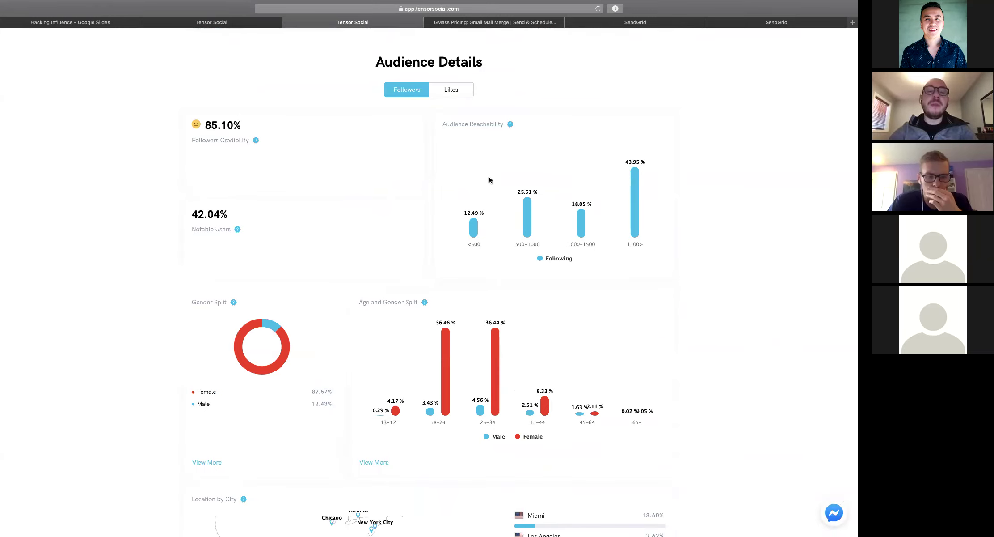
pyautogui.scroll(-7, 489, 180)
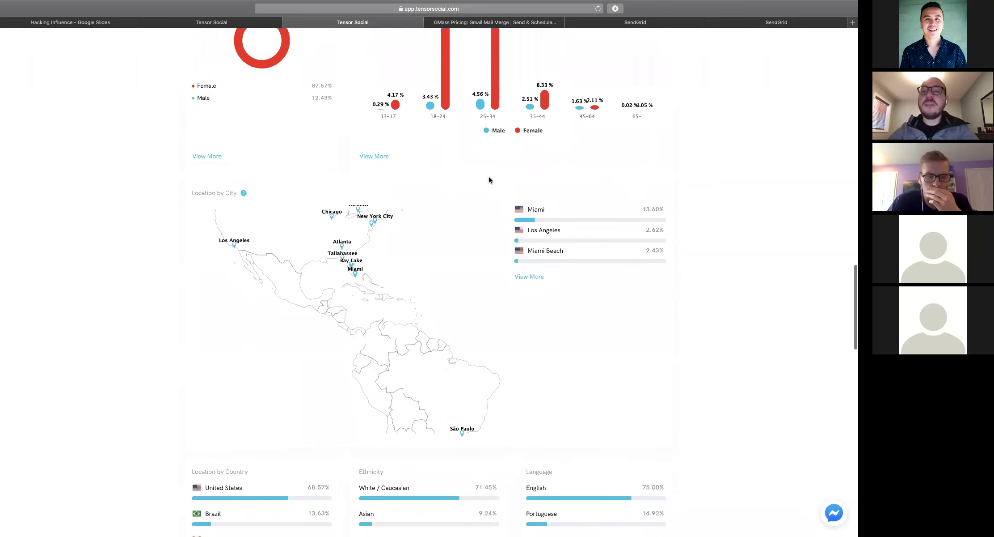
pyautogui.scroll(-15, 488, 180)
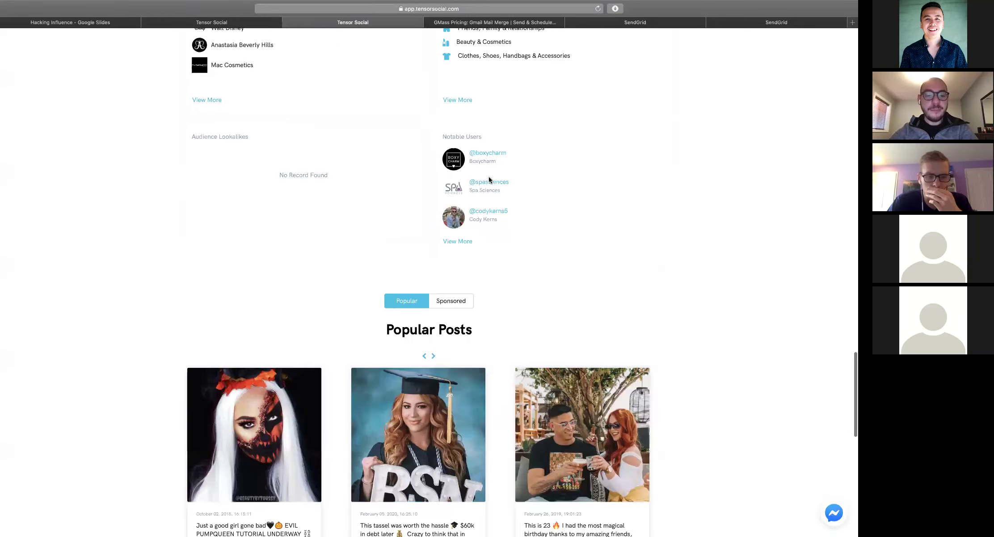
pyautogui.scroll(-4, 489, 178)
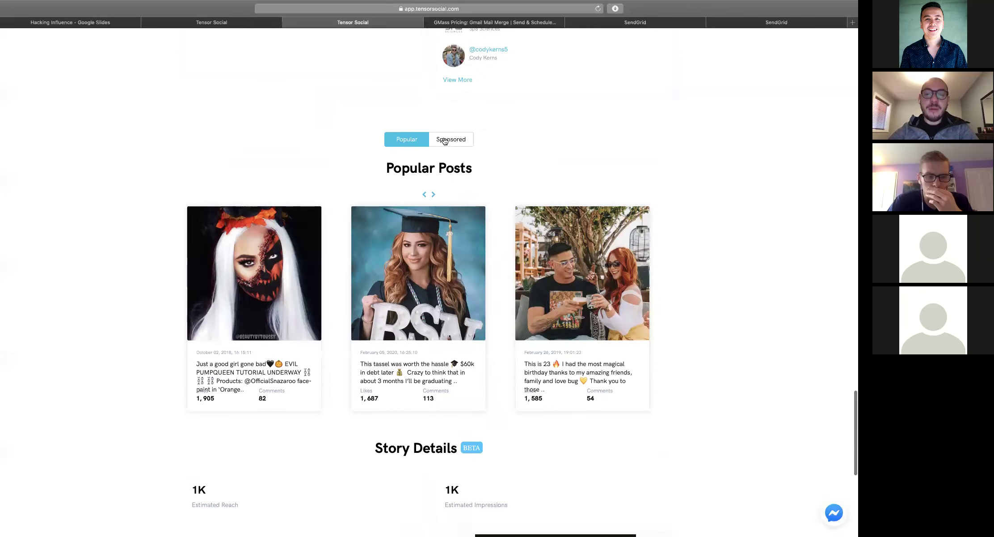
# Reload the influencer report and advance the Popular Posts carousel three times
pyautogui.click(445, 141)
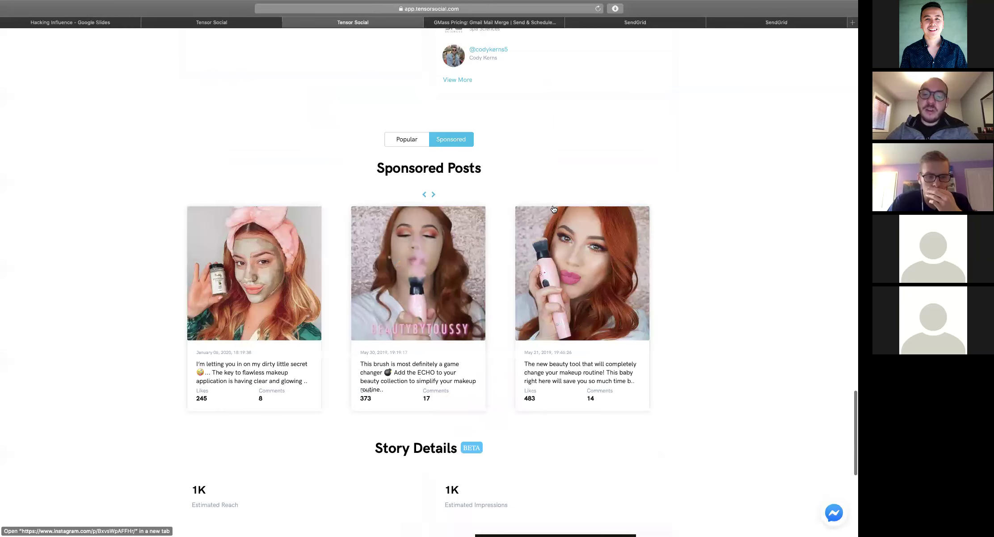
pyautogui.press('super+r')
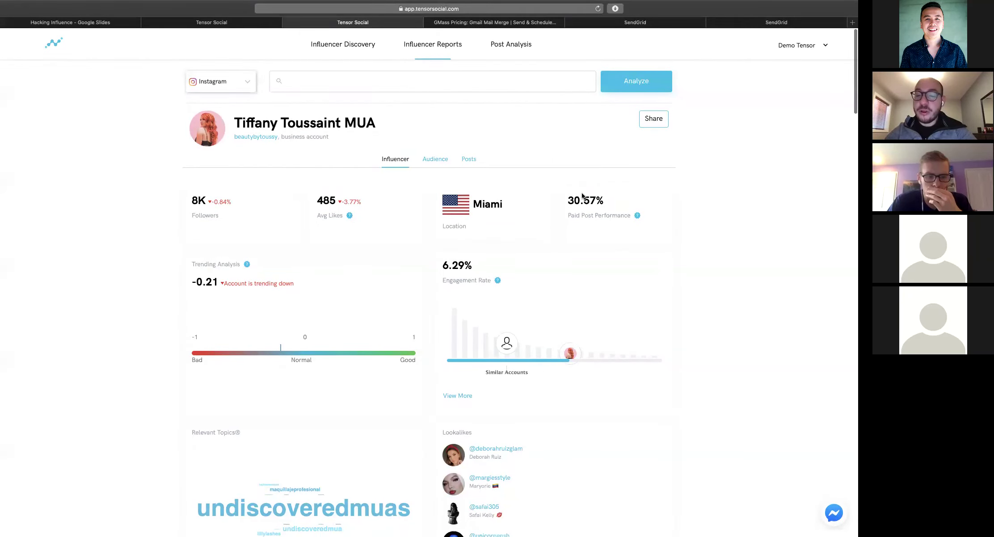
pyautogui.scroll(-20, 582, 196)
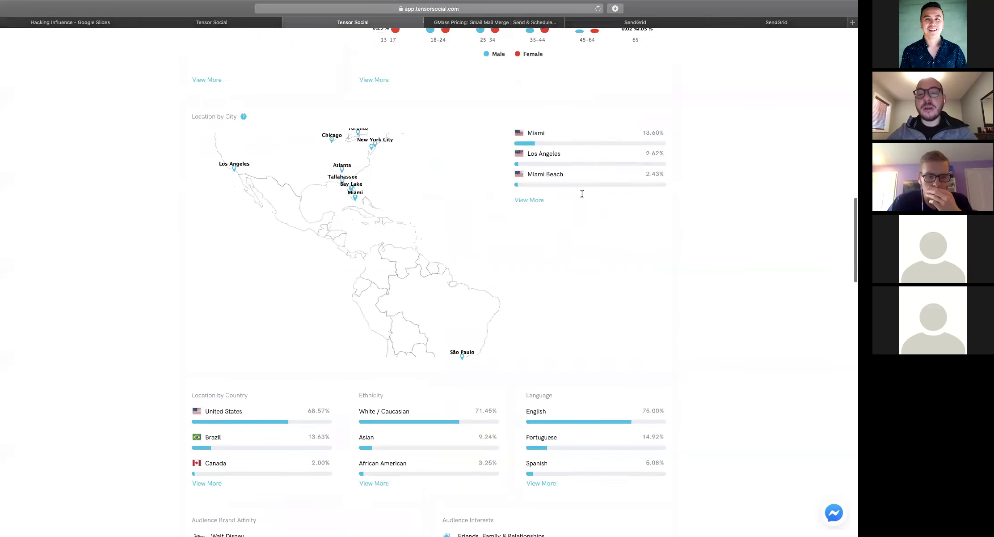
pyautogui.scroll(10, 582, 193)
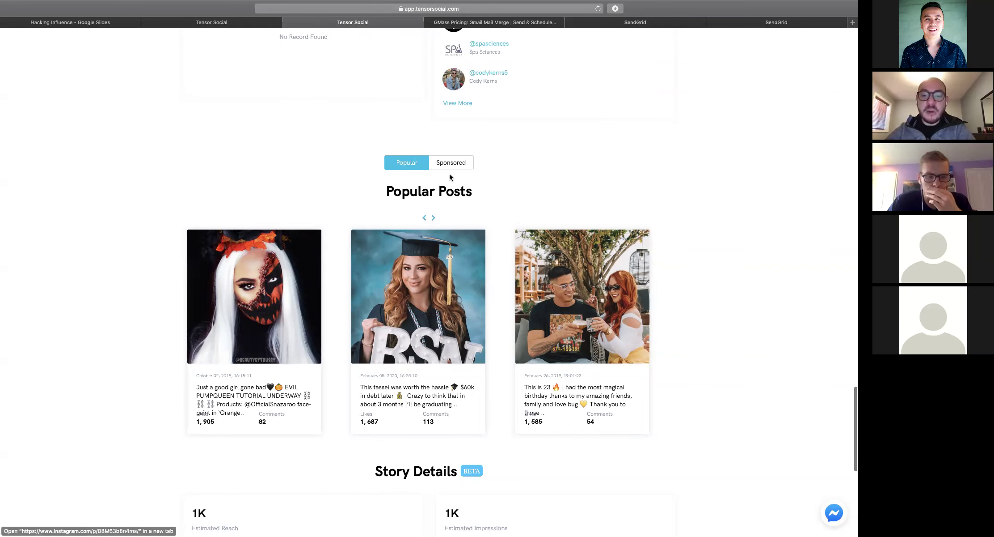
pyautogui.click(433, 218)
pyautogui.click(433, 218)
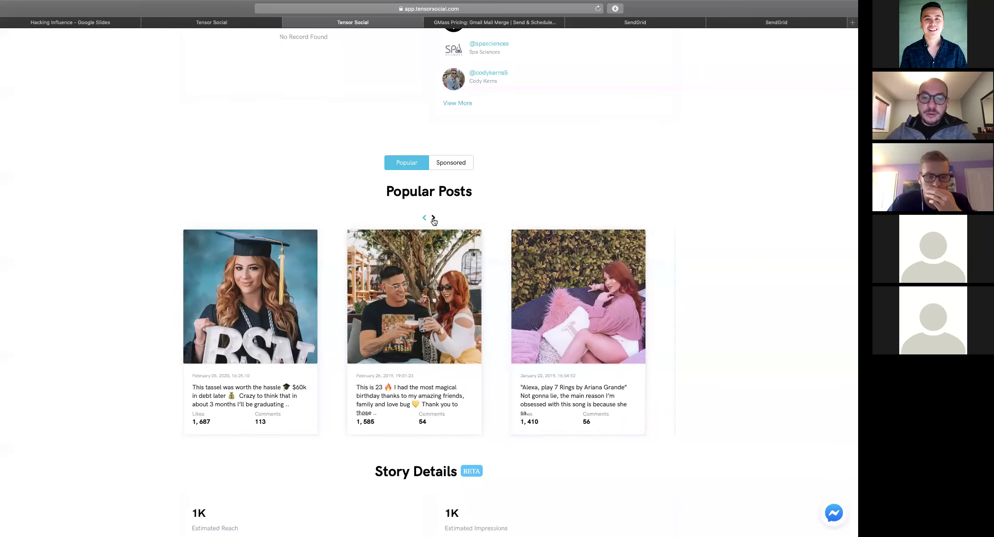
pyautogui.click(433, 218)
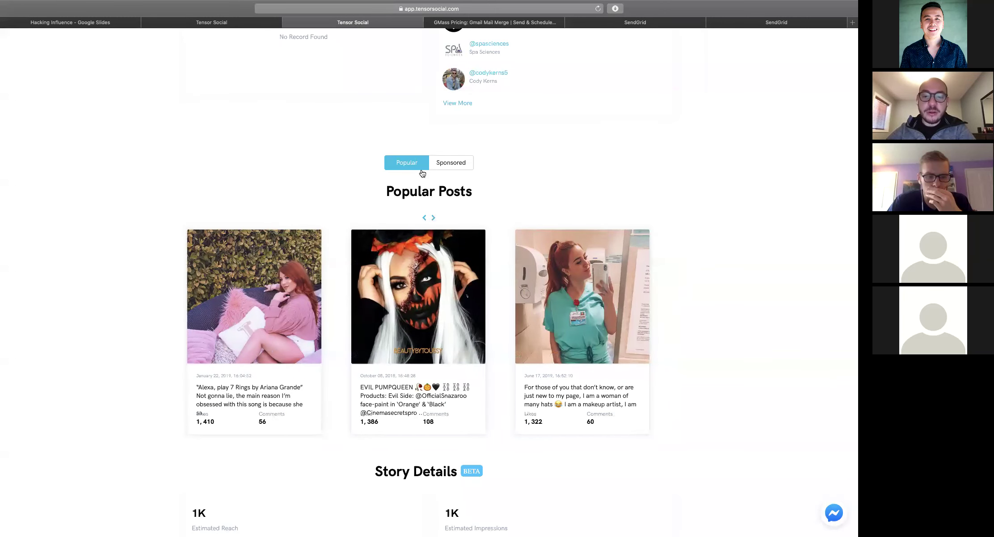
# Switch to Sponsored Posts, advance two posts, then scroll down to Story Details
pyautogui.click(447, 164)
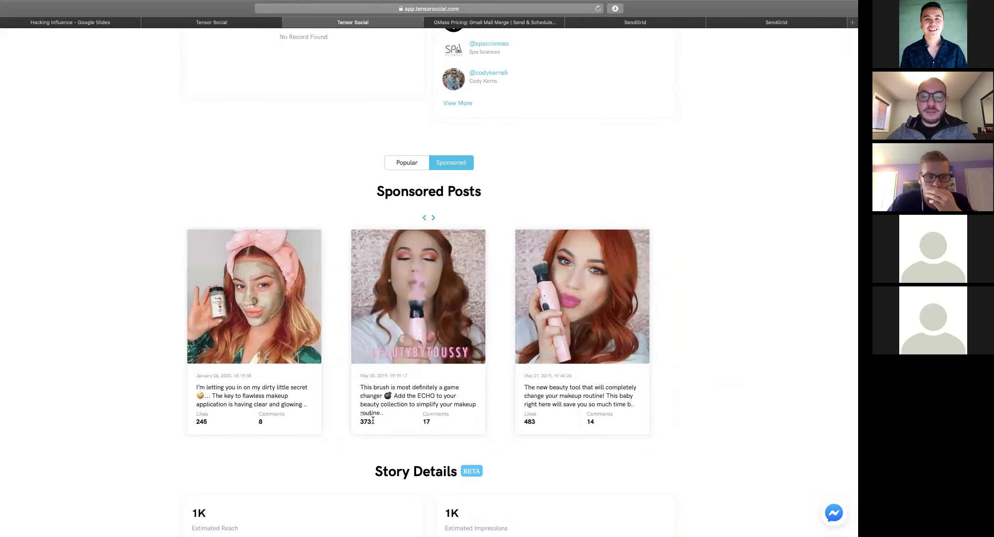
pyautogui.click(434, 219)
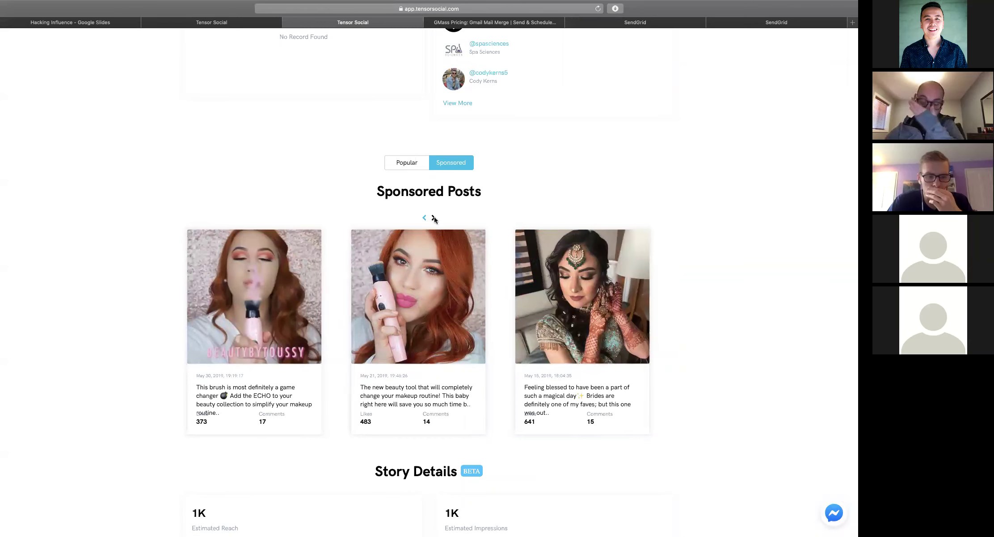
pyautogui.click(434, 218)
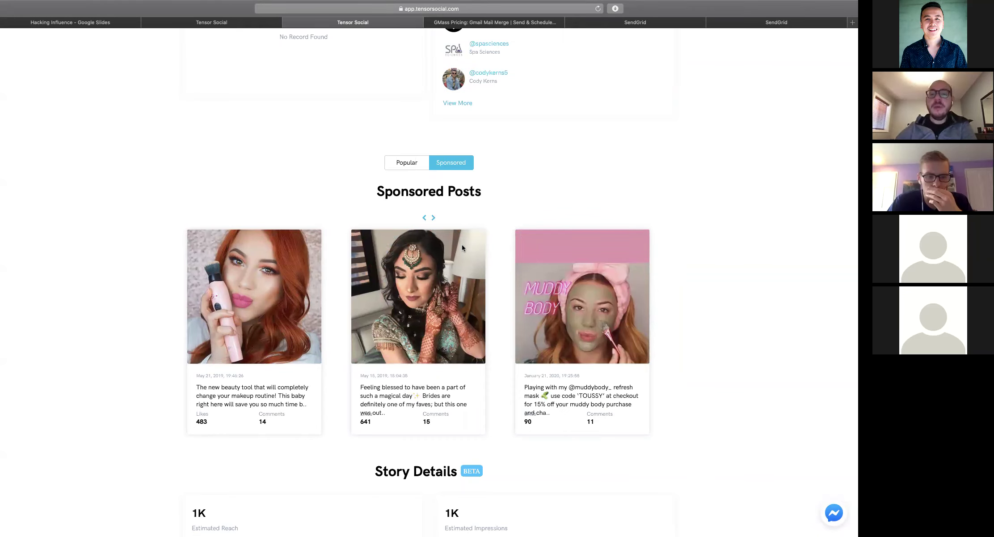
pyautogui.scroll(10, 462, 244)
pyautogui.scroll(-10, 501, 224)
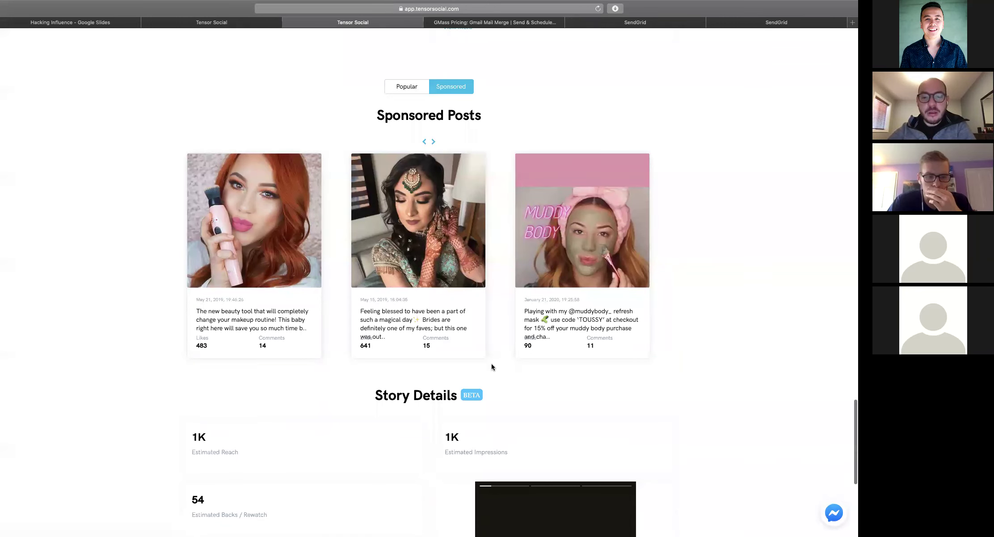
pyautogui.scroll(-1, 494, 216)
pyautogui.scroll(-10, 493, 216)
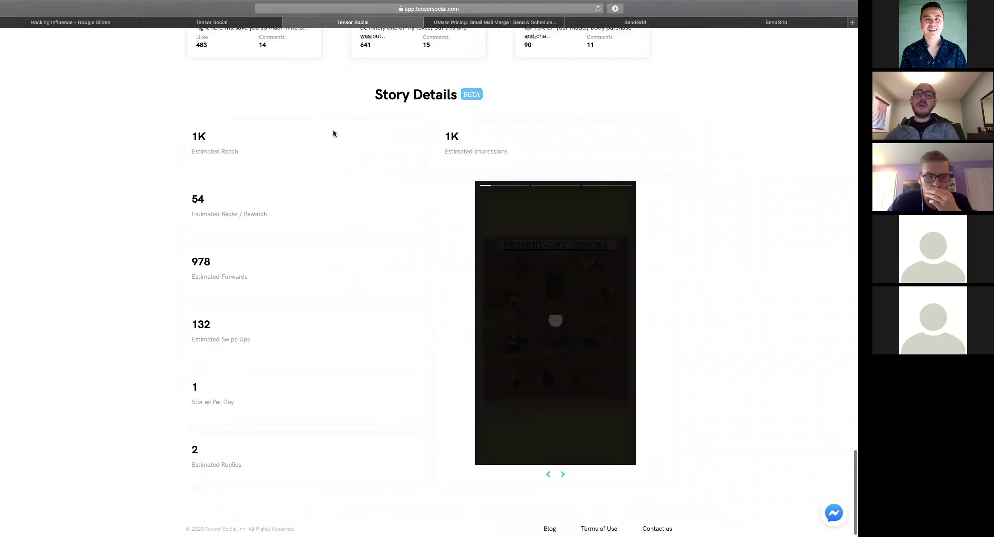
pyautogui.scroll(-1, 333, 130)
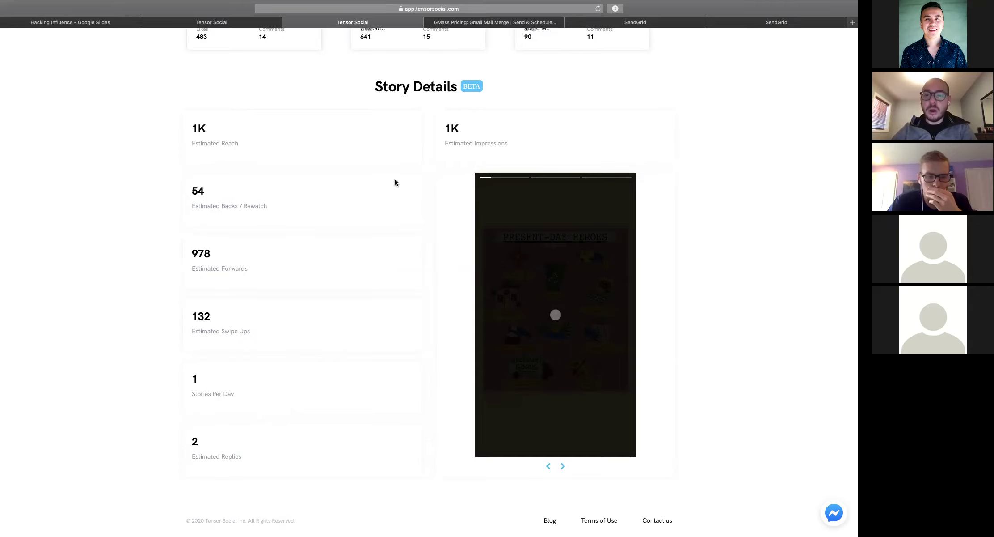
pyautogui.scroll(20, 395, 183)
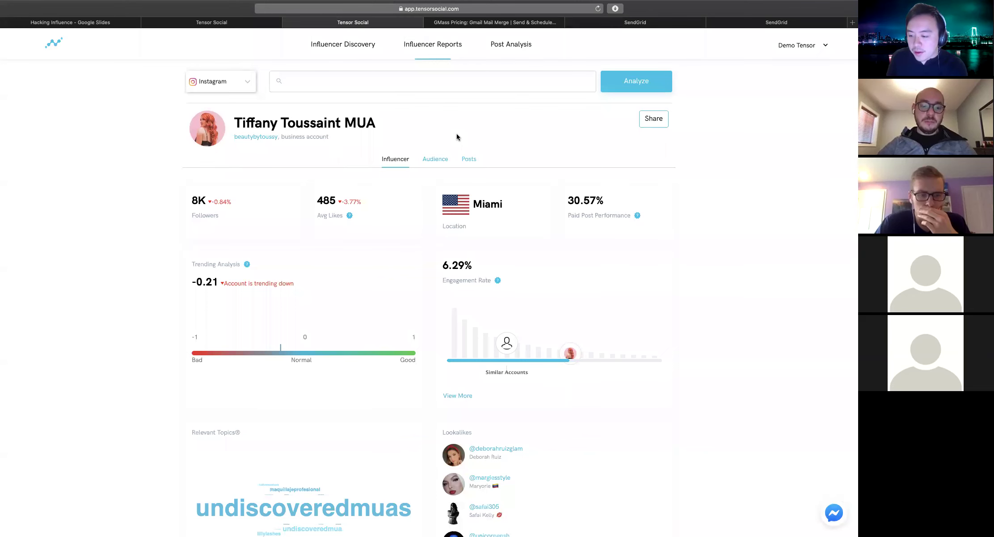
# Compare the Numbers influencer spreadsheet with the Tensor Social report, matching the 8284-follower row
pyautogui.press('super+Tab')
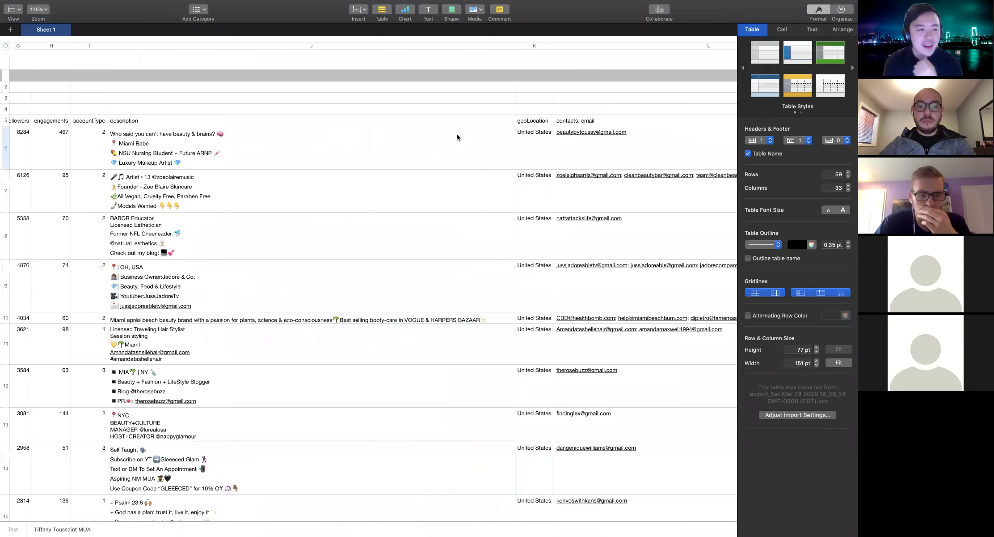
pyautogui.press('super+Tab')
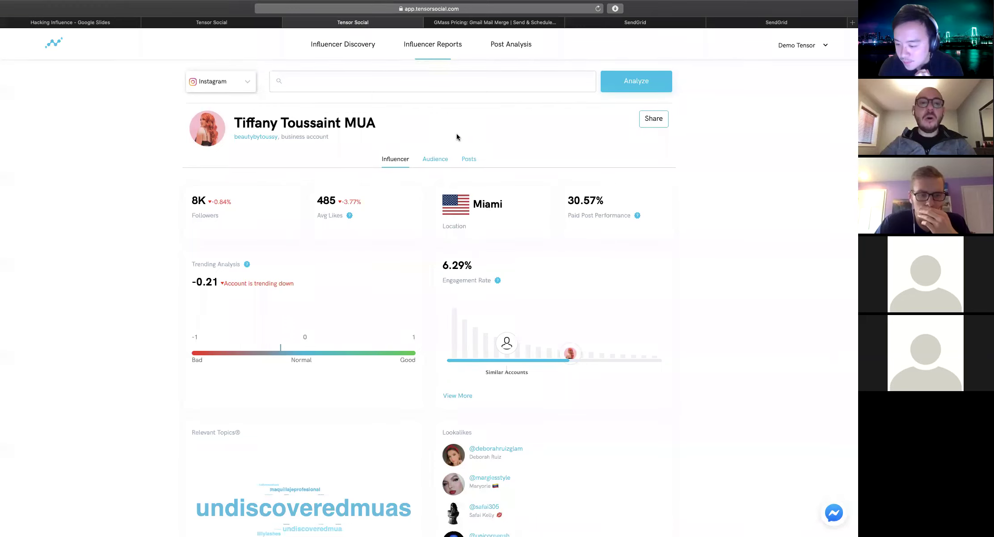
pyautogui.press('super+Tab')
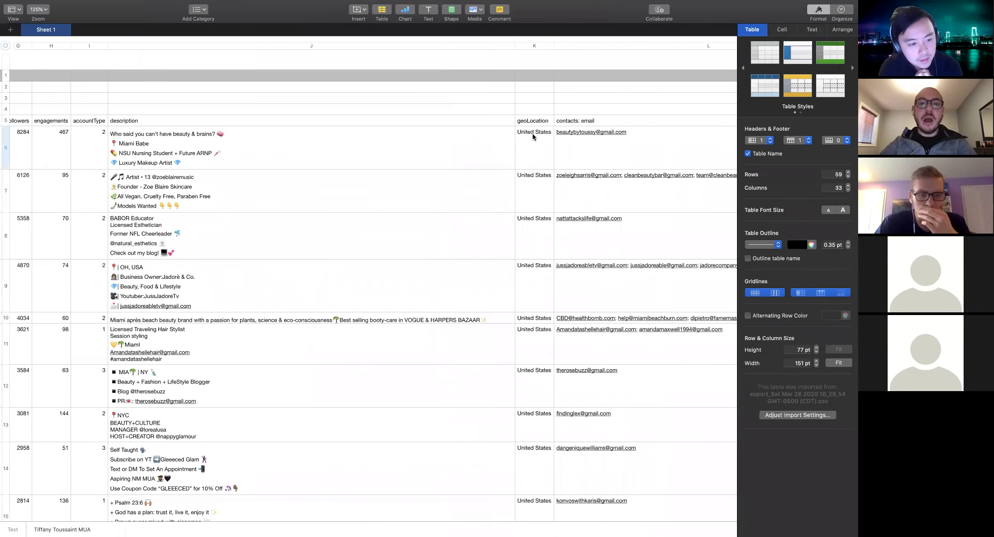
pyautogui.press('super+Tab')
pyautogui.press('super+Tab')
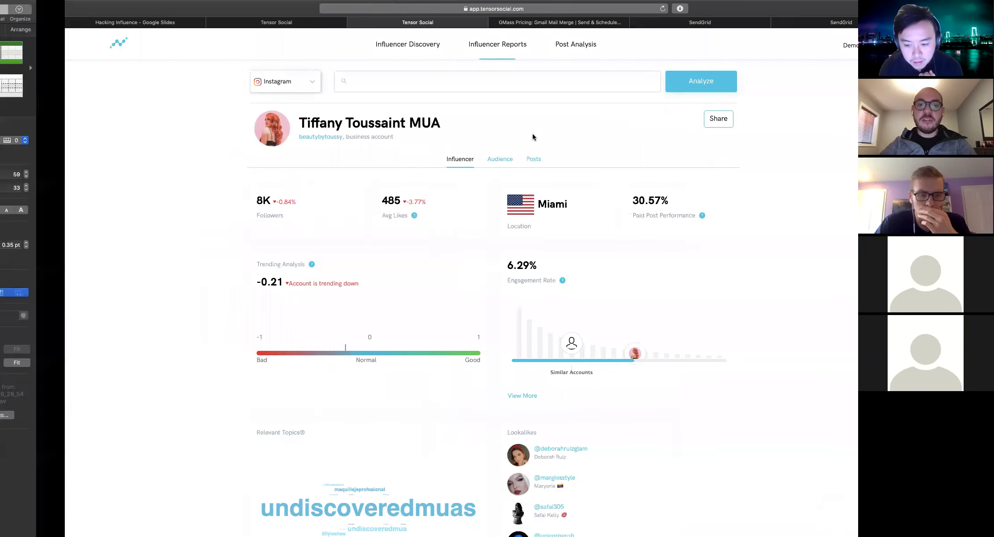
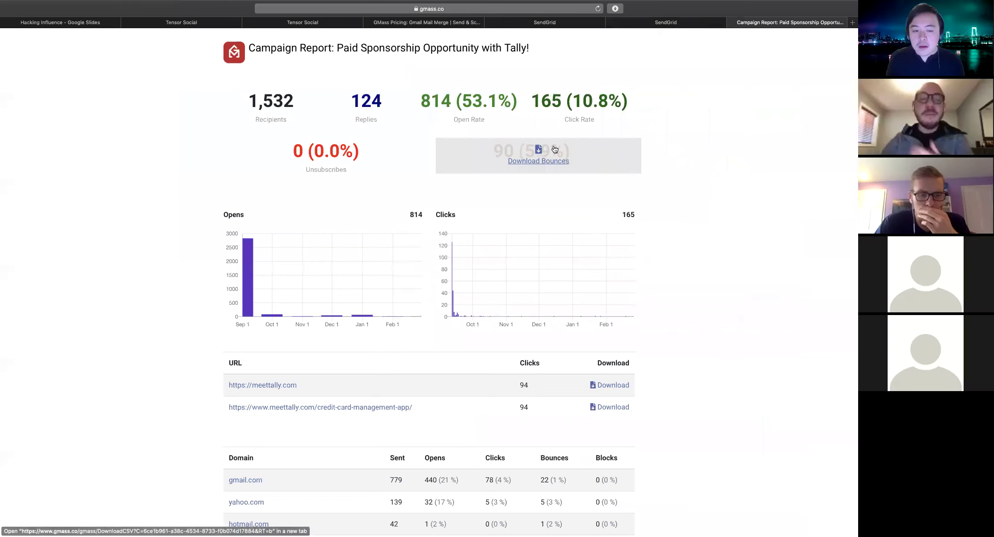
# Review the GMass Tally report: 124 replies, 165 clicks (10.8%), 94 clicks per meettally.com link
pyautogui.moveTo(400, 103)
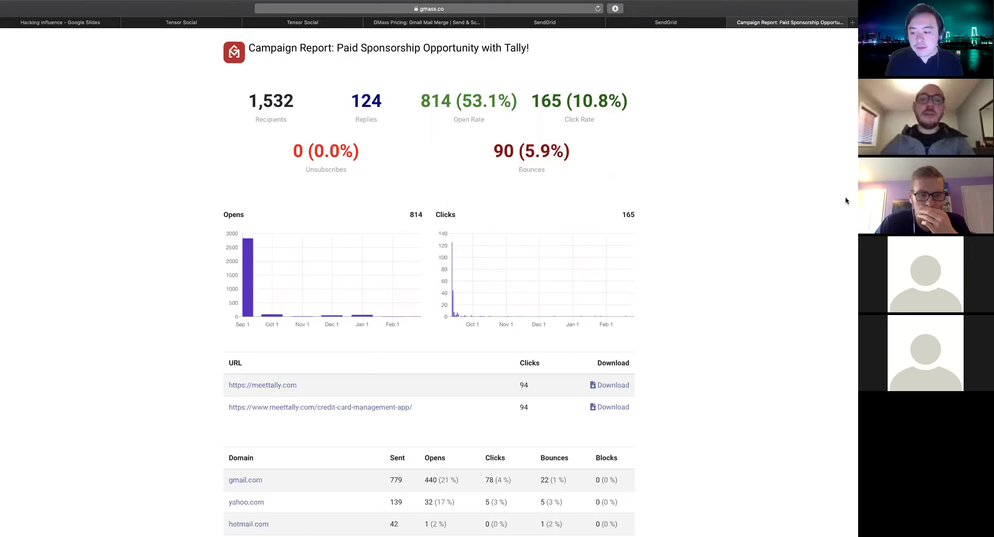
pyautogui.moveTo(291, 105)
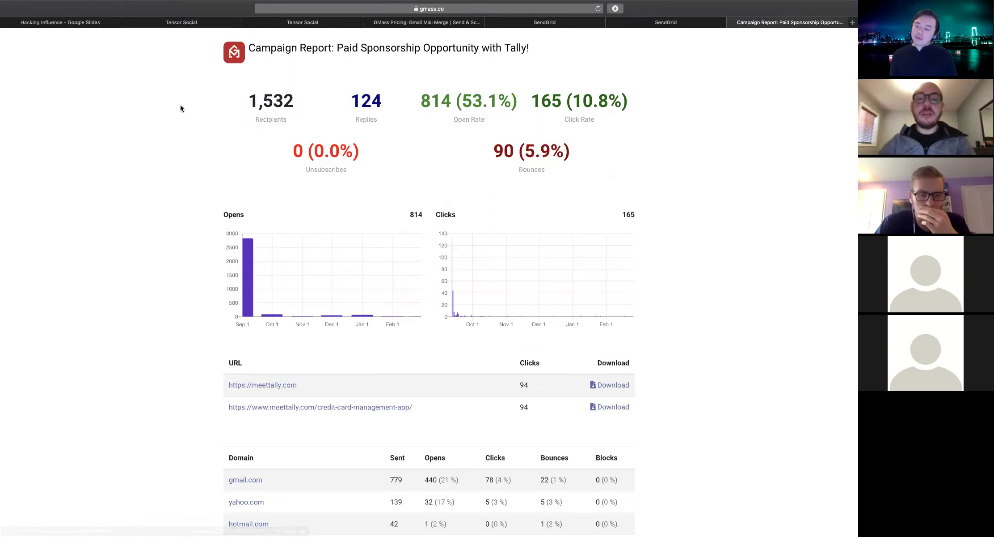
pyautogui.moveTo(345, 111)
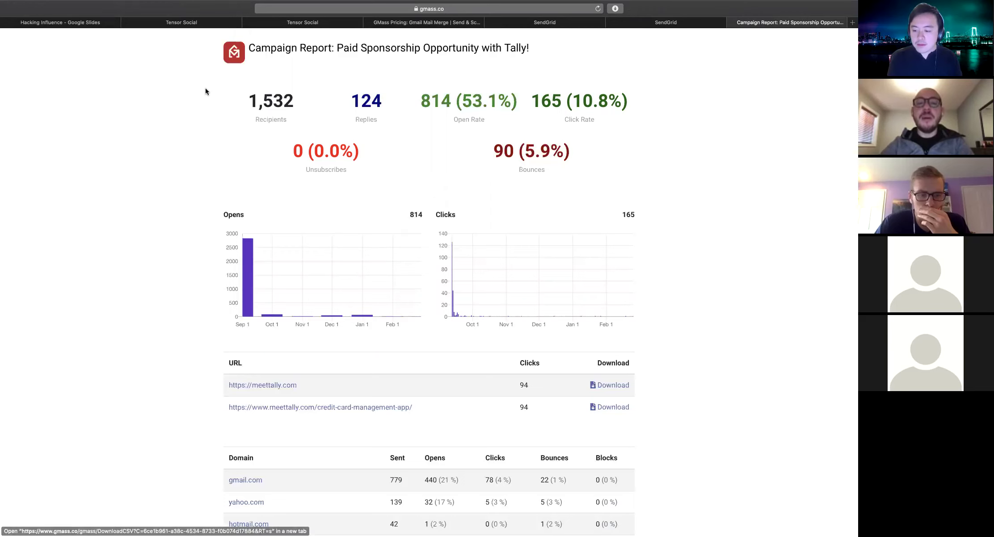
pyautogui.moveTo(235, 103)
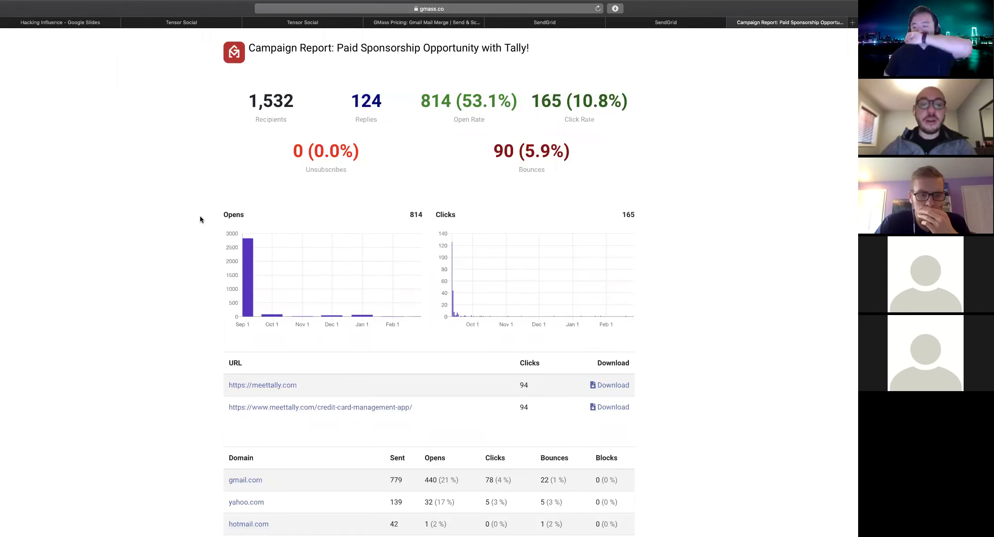
pyautogui.scroll(-2, 200, 215)
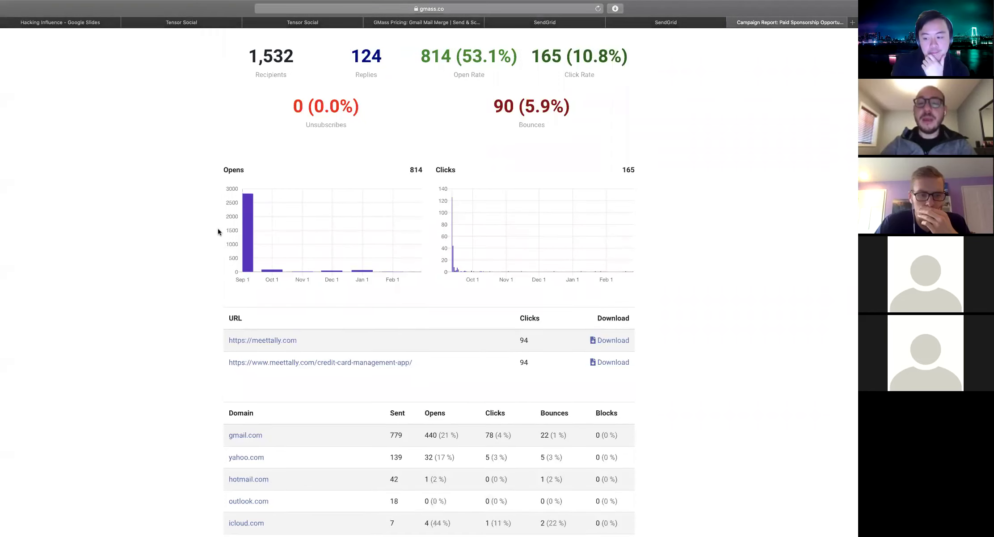
pyautogui.scroll(-5, 218, 232)
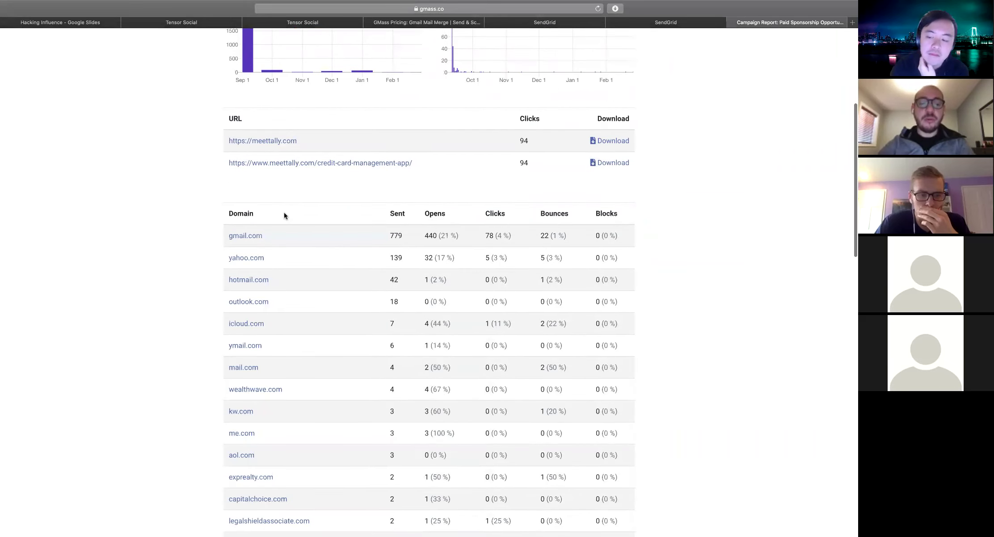
pyautogui.scroll(-1, 283, 211)
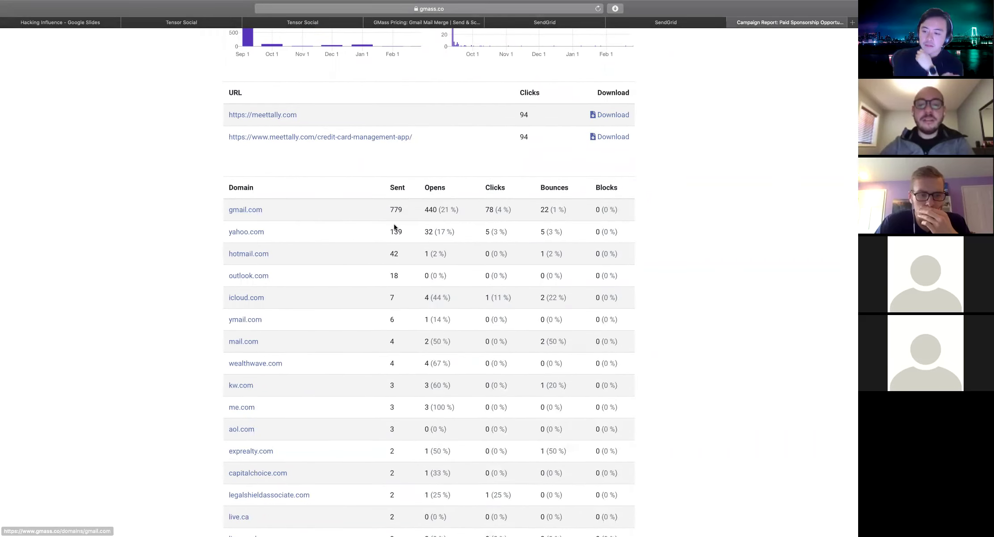
pyautogui.scroll(-1, 299, 190)
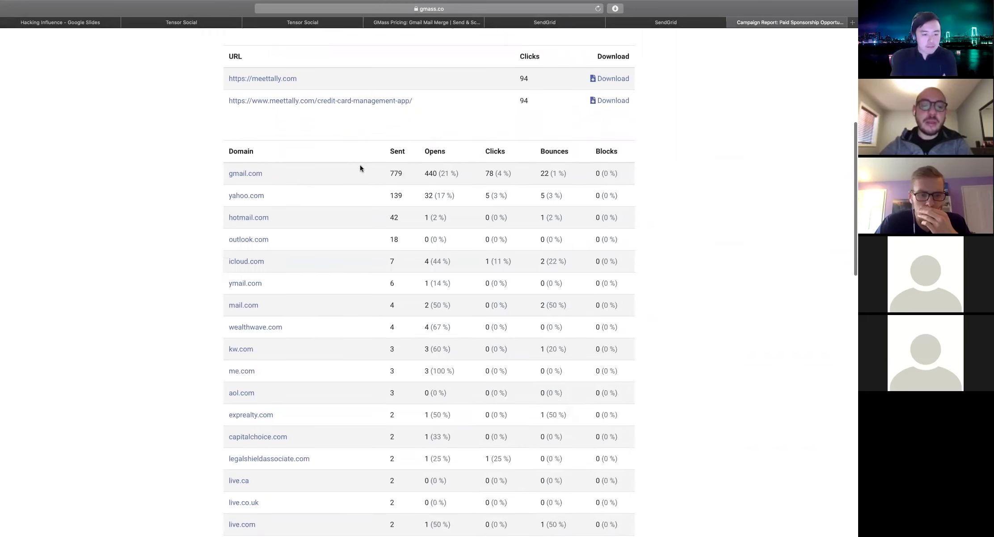
pyautogui.scroll(-2, 311, 139)
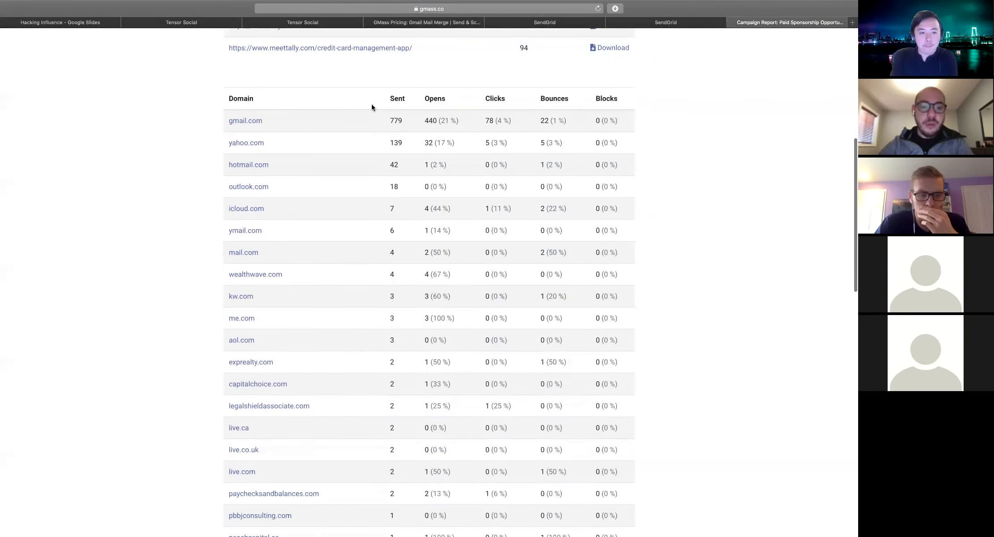
pyautogui.scroll(-5, 387, 105)
pyautogui.scroll(15, 387, 106)
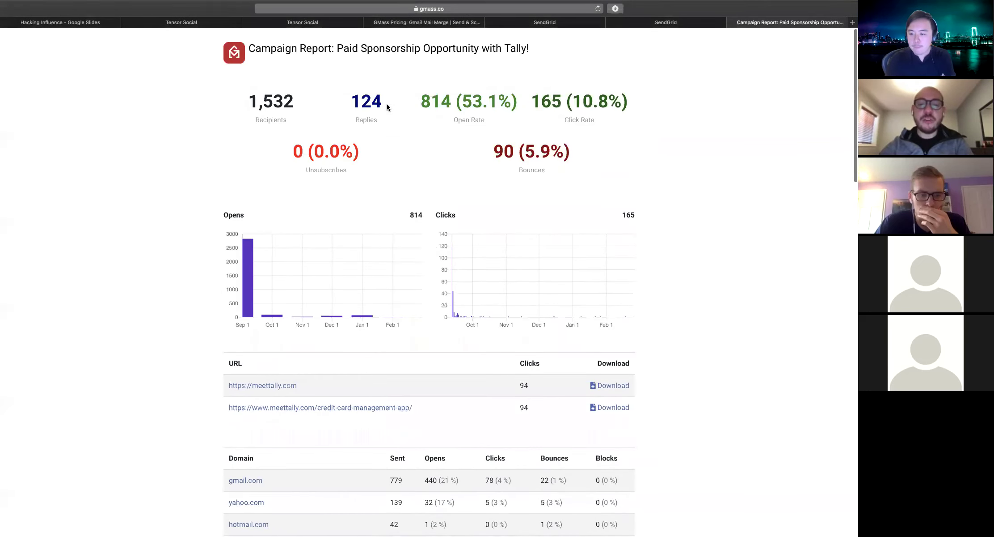
pyautogui.hscroll(3, 625, 215)
# Close the Notification Center covering the report and re-check the campaign stats
pyautogui.click(624, 215)
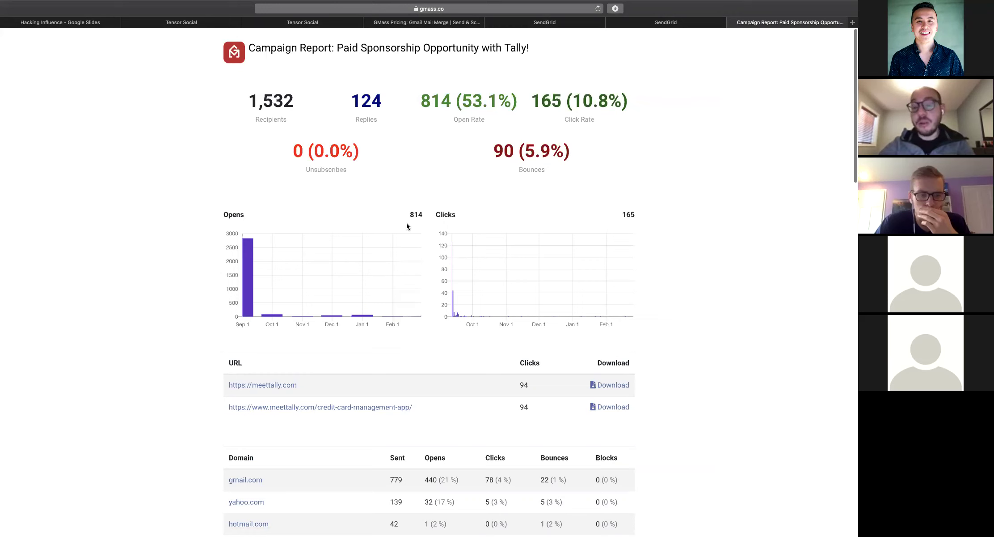
pyautogui.scroll(-3, 406, 225)
pyautogui.scroll(3, 407, 223)
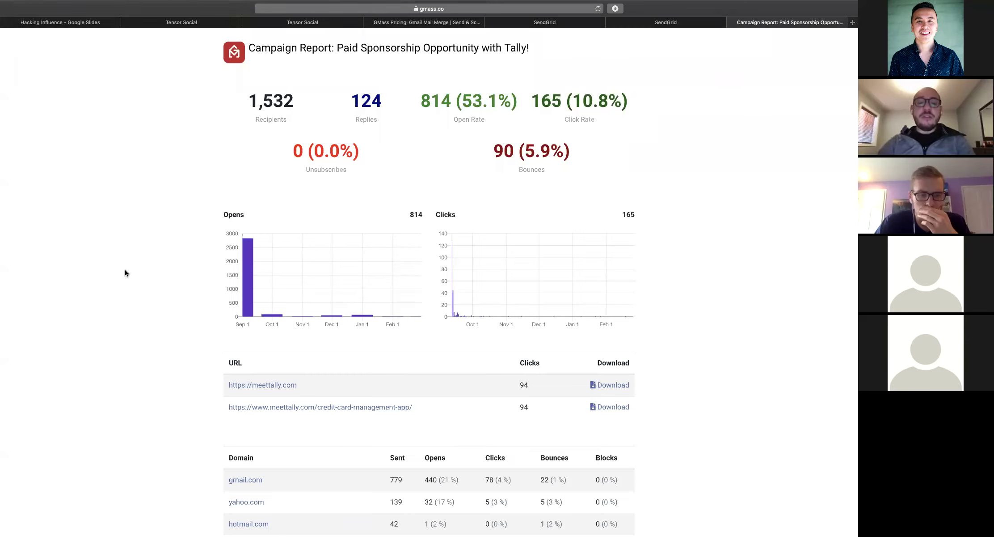
# Go from the email draft to SendGrid's Marketing Contacts lists
pyautogui.click(669, 22)
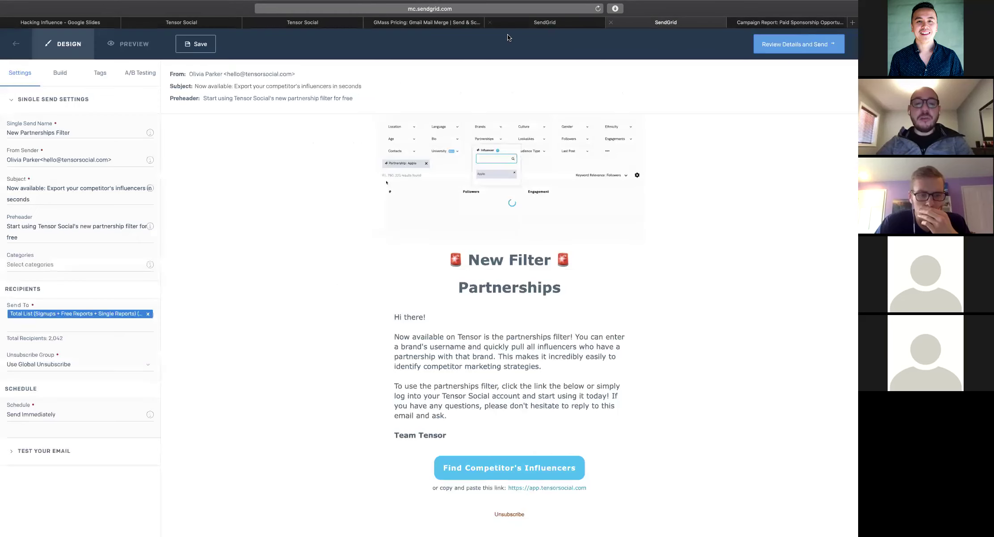
pyautogui.scroll(4, 447, 272)
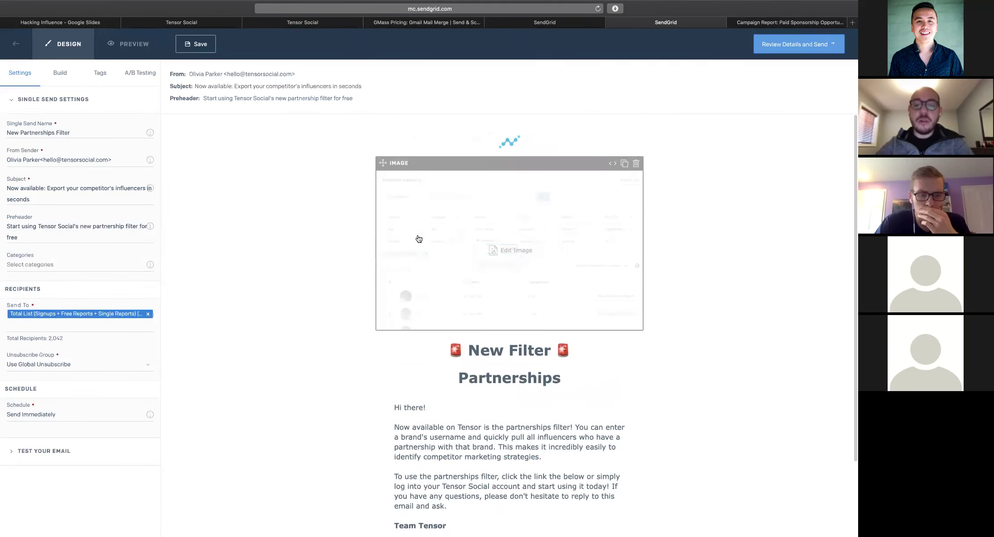
pyautogui.click(558, 22)
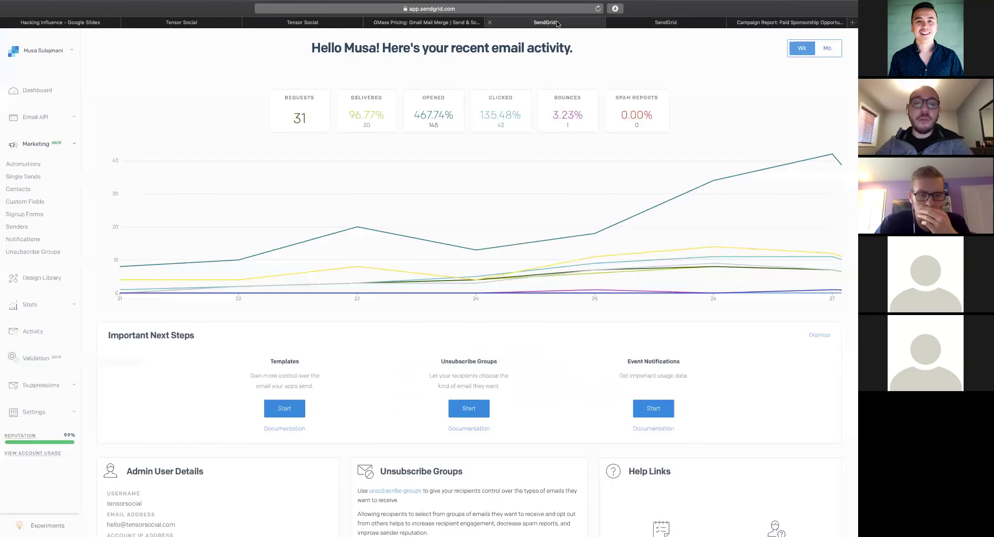
pyautogui.click(16, 177)
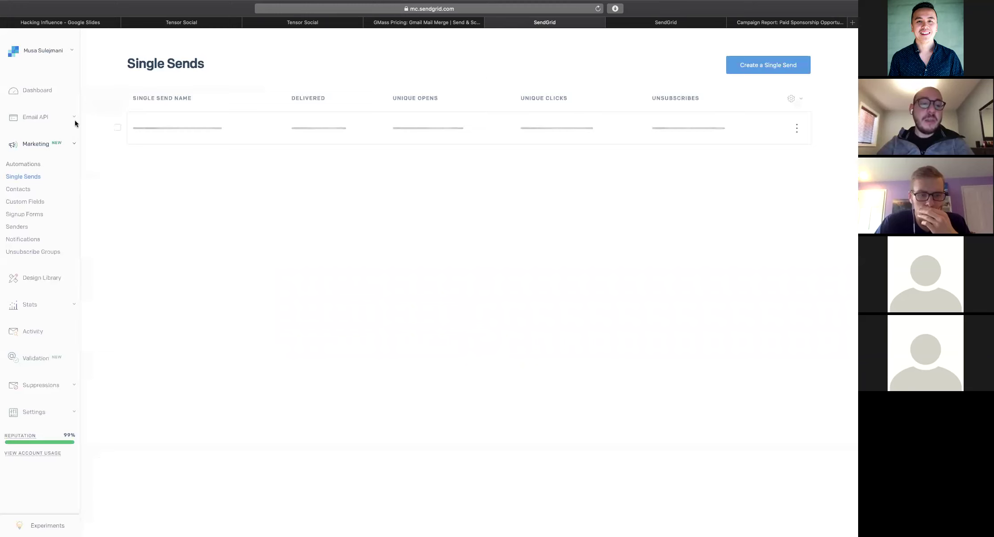
pyautogui.click(18, 189)
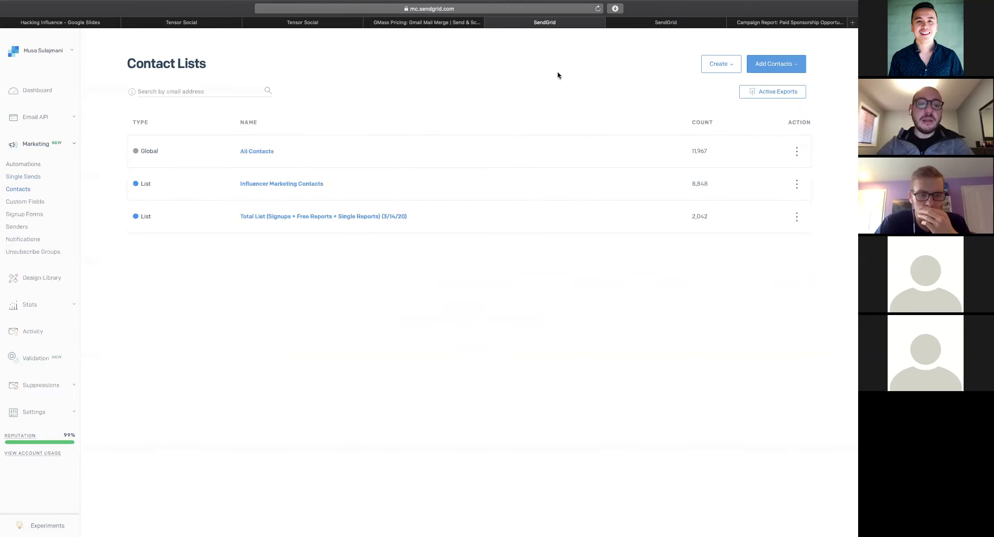
# Start a CSV contact upload into a new list named 'Beauty Influencers'
pyautogui.click(763, 68)
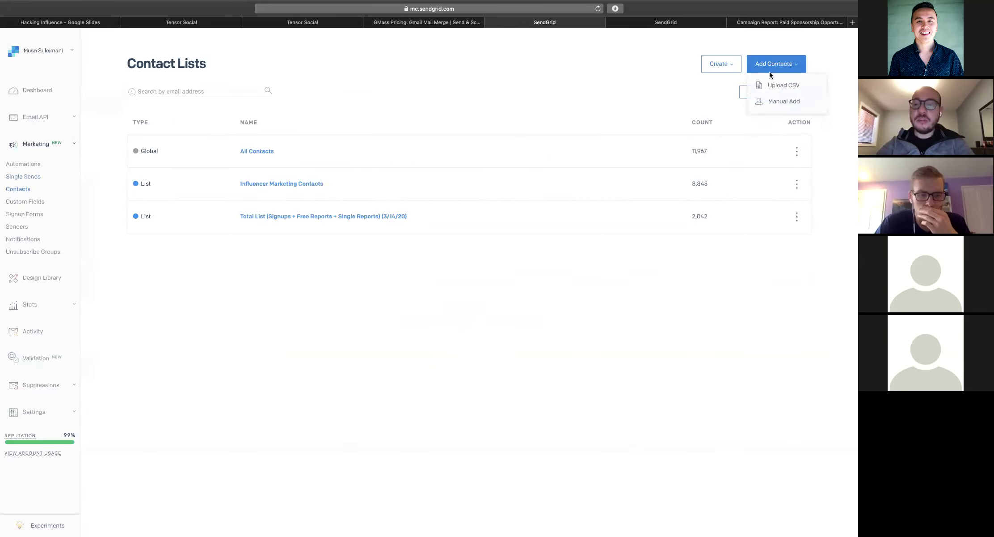
pyautogui.click(769, 85)
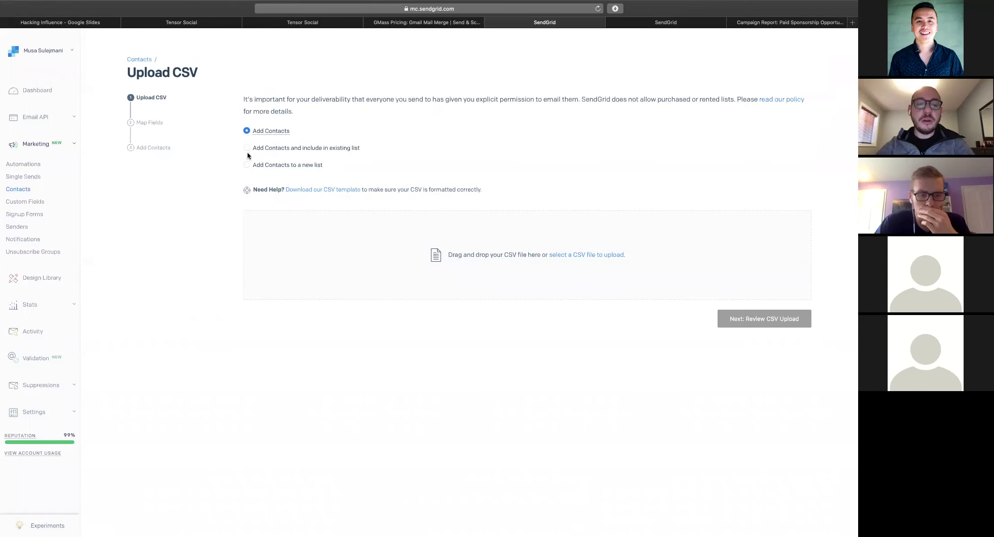
pyautogui.click(251, 165)
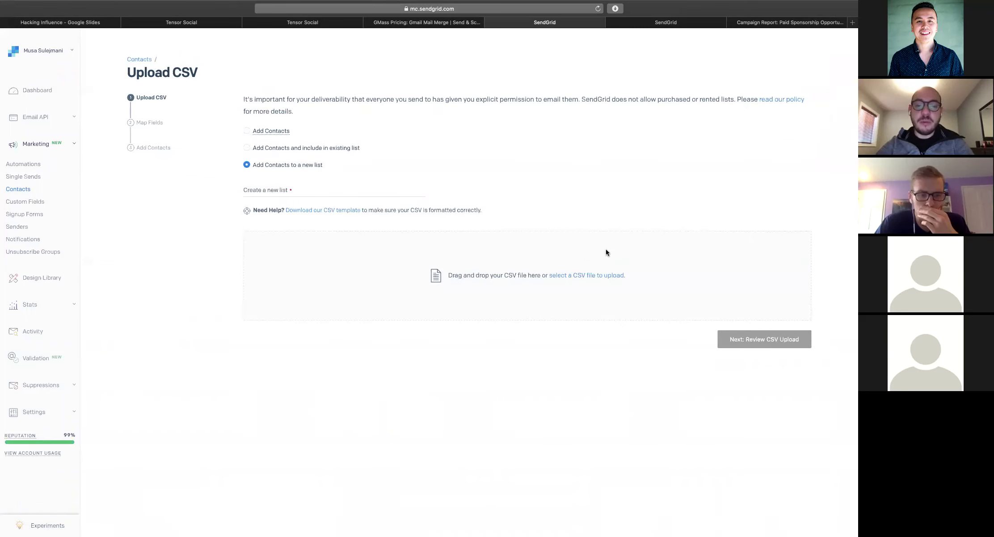
pyautogui.click(364, 193)
pyautogui.write('B')
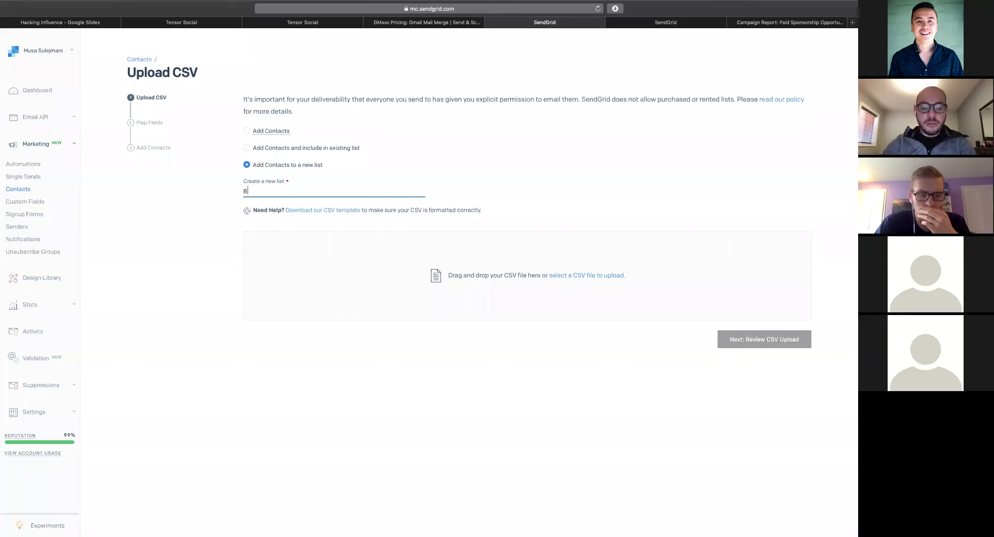
pyautogui.write('eauty Influencers')
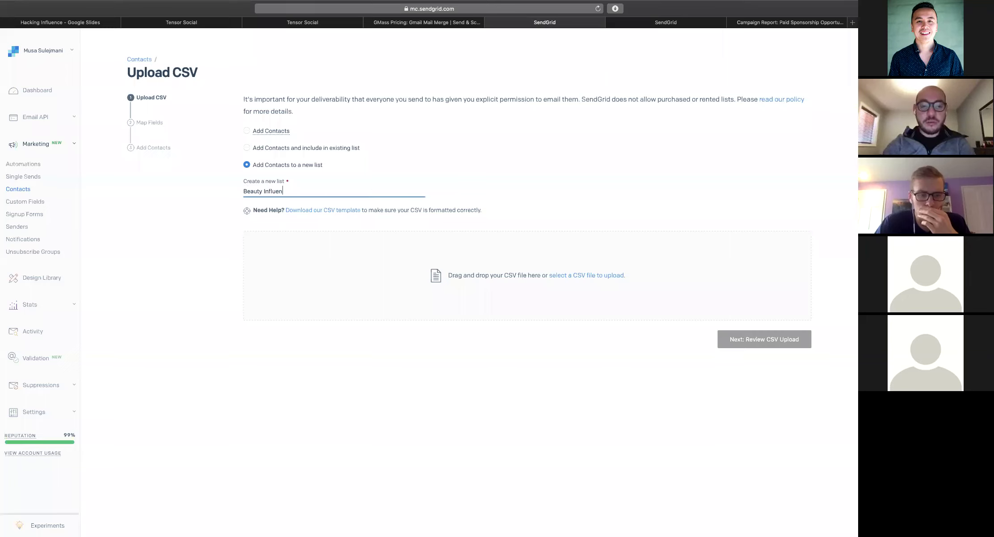
# Upload the exported CSV from Downloads; after it's rejected as invalid, move it within Finder's Downloads
pyautogui.click(558, 275)
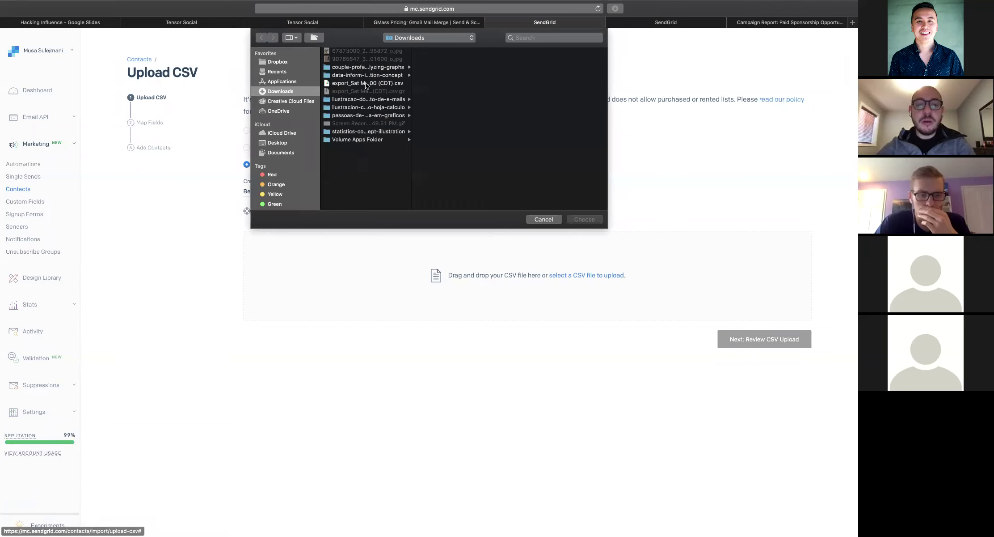
pyautogui.click(366, 84)
pyautogui.click(577, 218)
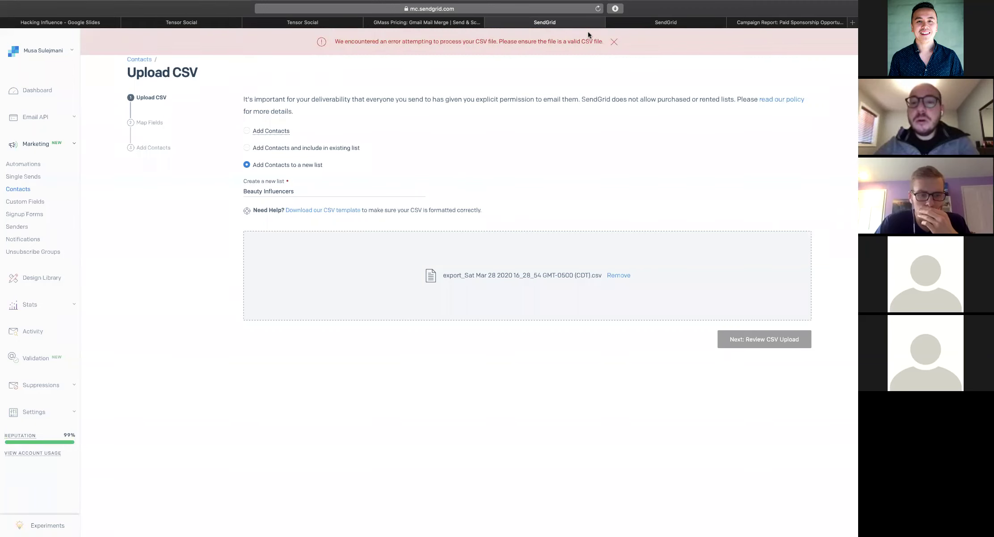
pyautogui.click(616, 46)
pyautogui.press('super+Tab')
pyautogui.moveTo(467, 77); pyautogui.dragTo(485, 201)
# Preview the exported CSV in Downloads with Quick Look, then open it with Microsoft Excel
pyautogui.click(485, 202)
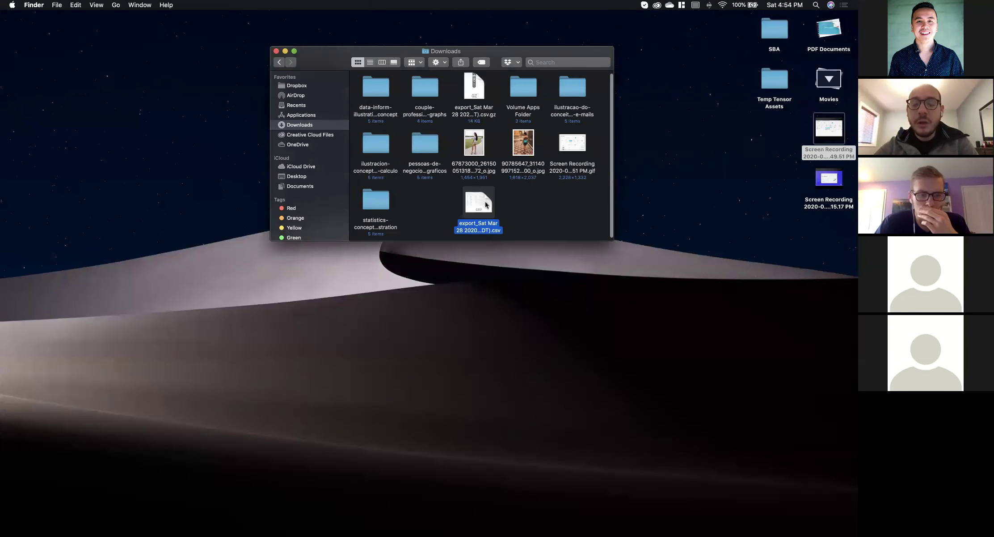
pyautogui.press('space')
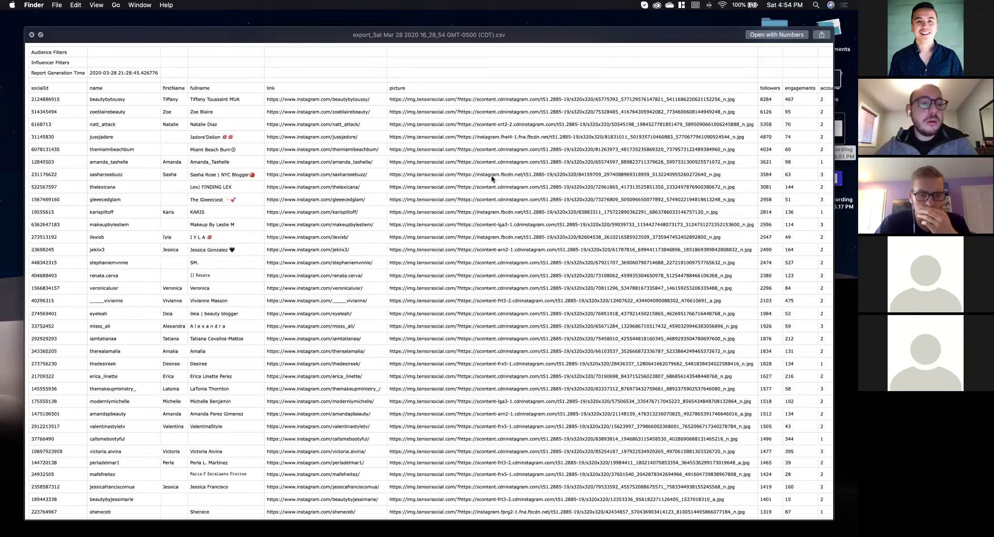
pyautogui.press('space')
pyautogui.rightClick(478, 202)
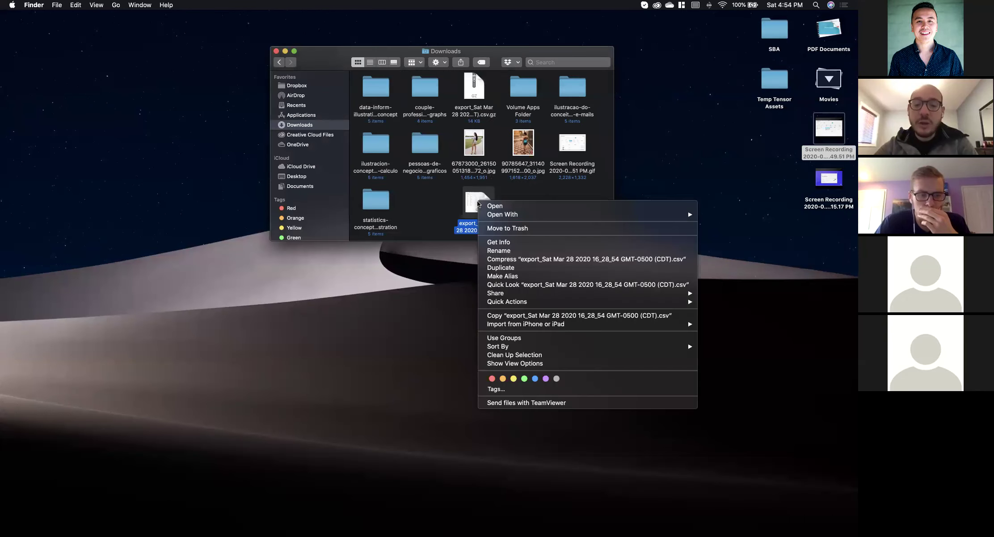
pyautogui.moveTo(521, 214)
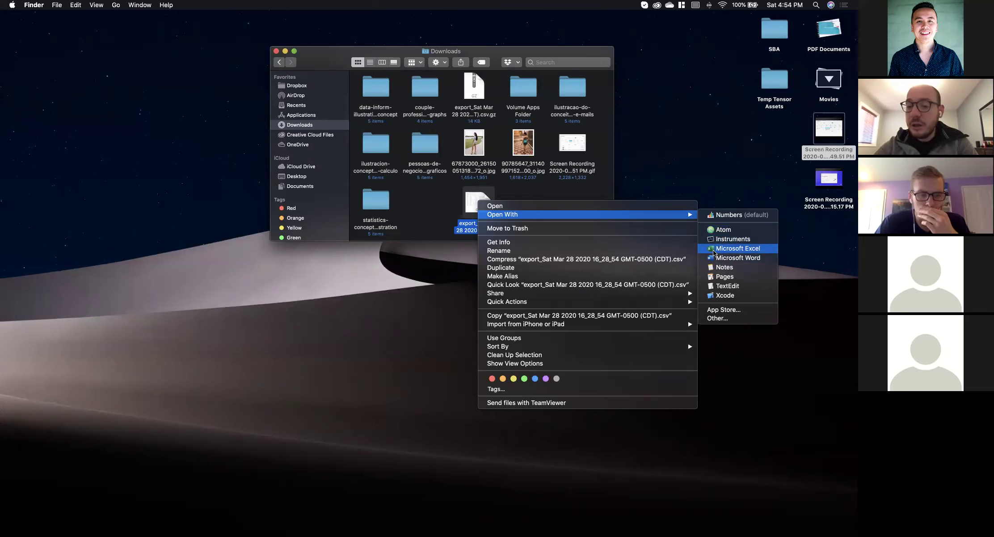
pyautogui.click(738, 249)
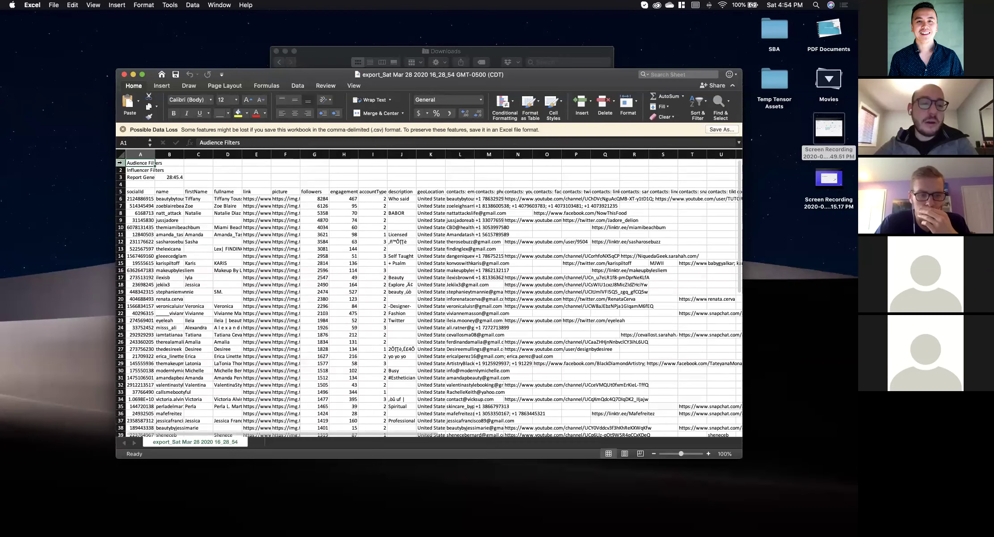
# Select header rows 1–4 of the exported sheet and bring up their context menu
pyautogui.click(120, 163)
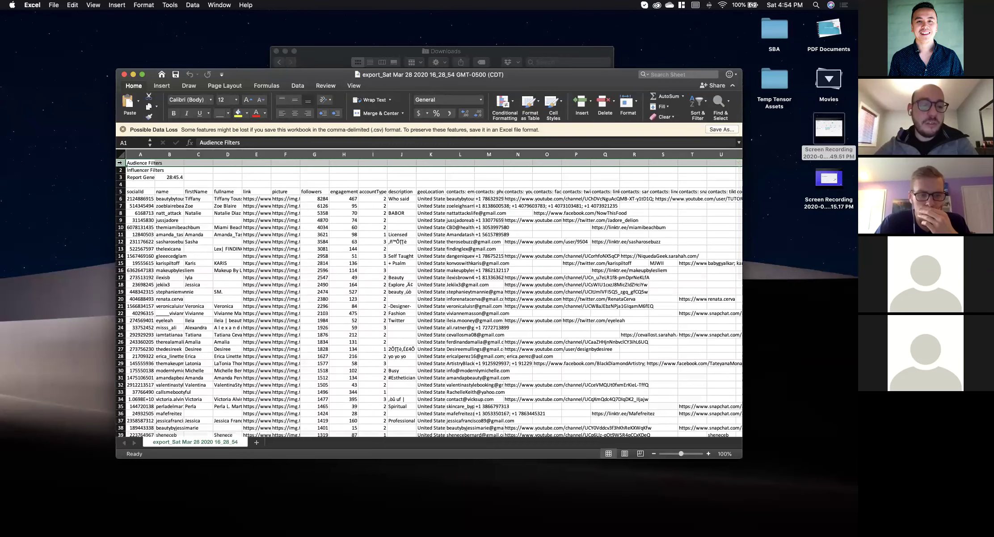
pyautogui.keyDown('shift'); pyautogui.click(121, 183); pyautogui.keyUp('shift')
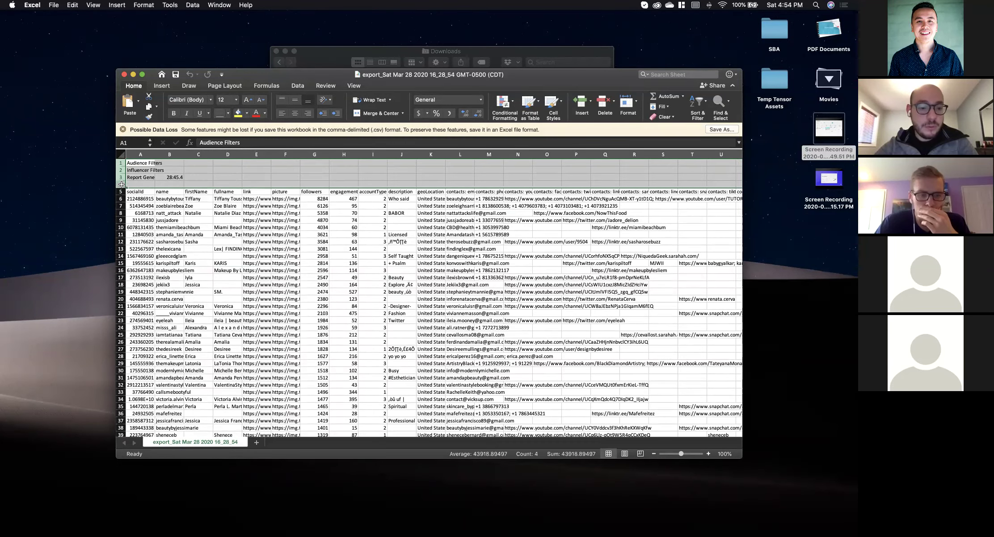
pyautogui.rightClick(122, 184)
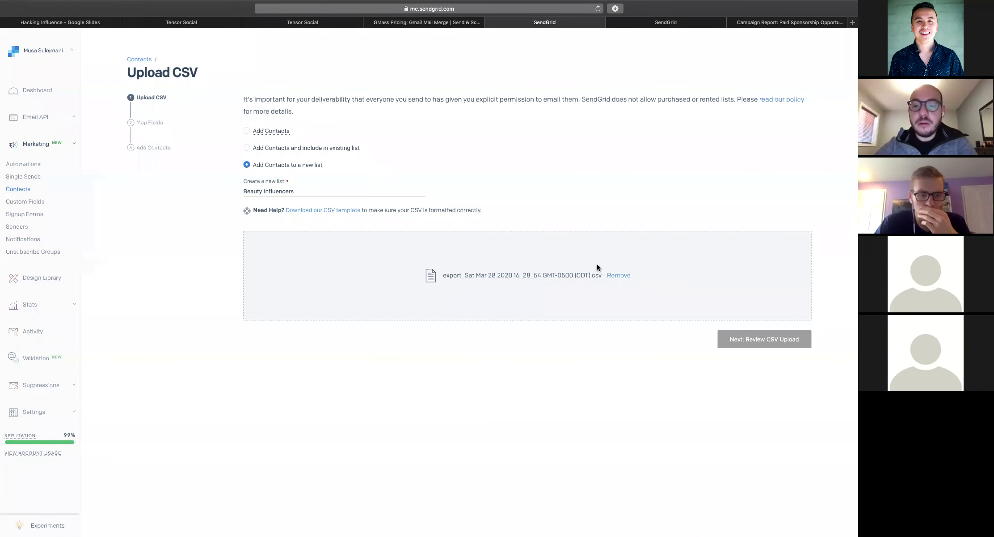
pyautogui.click(619, 275)
pyautogui.hotkey('ctrl', 'Left')
# Save the sheet as Beauty Influencers.csv in Downloads, keeping CSV format
pyautogui.press('super+shift+s')
pyautogui.click(431, 130)
pyautogui.click(475, 155)
pyautogui.write('B')
pyautogui.write('eauty Influenvce')
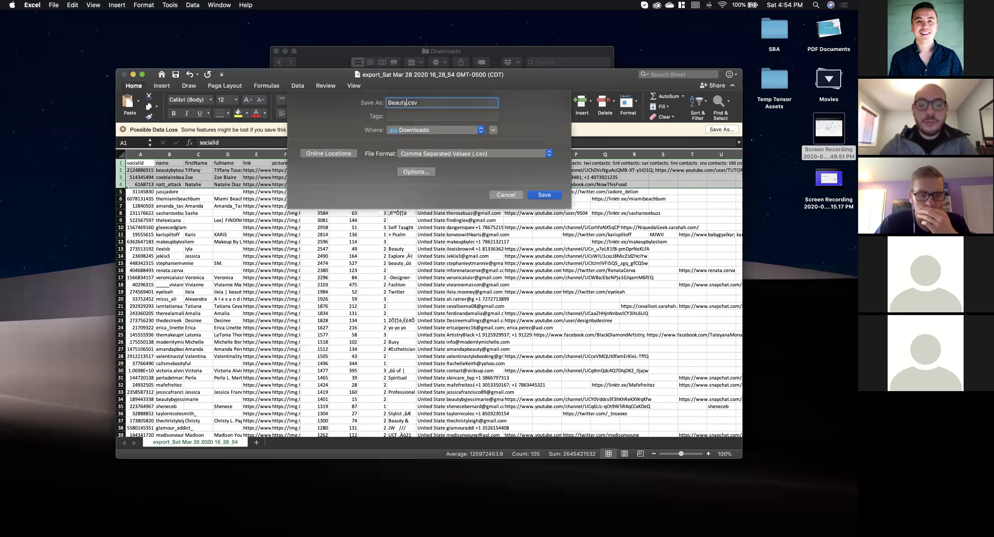
pyautogui.press('BackSpace')
pyautogui.press('BackSpace')
pyautogui.press('BackSpace')
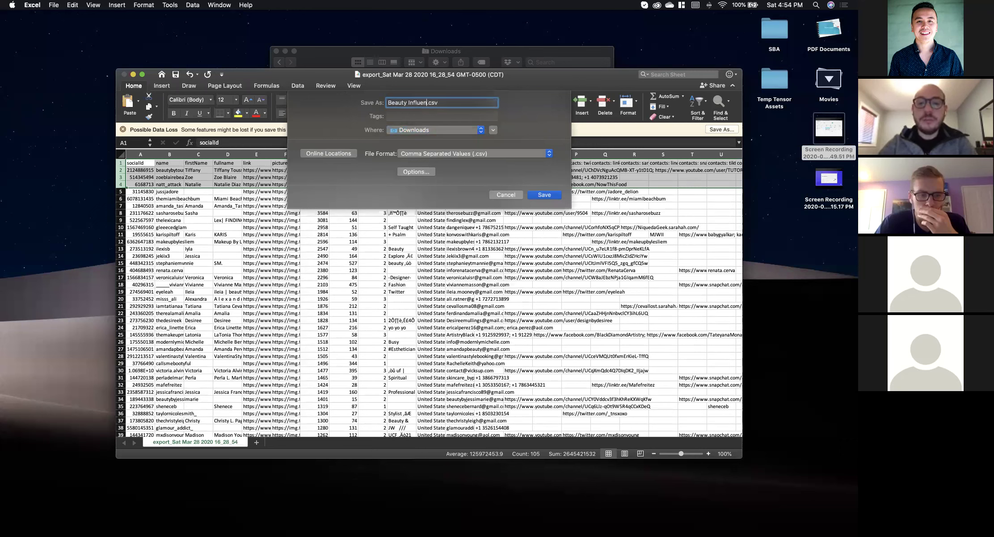
pyautogui.write('cers')
pyautogui.press('Return')
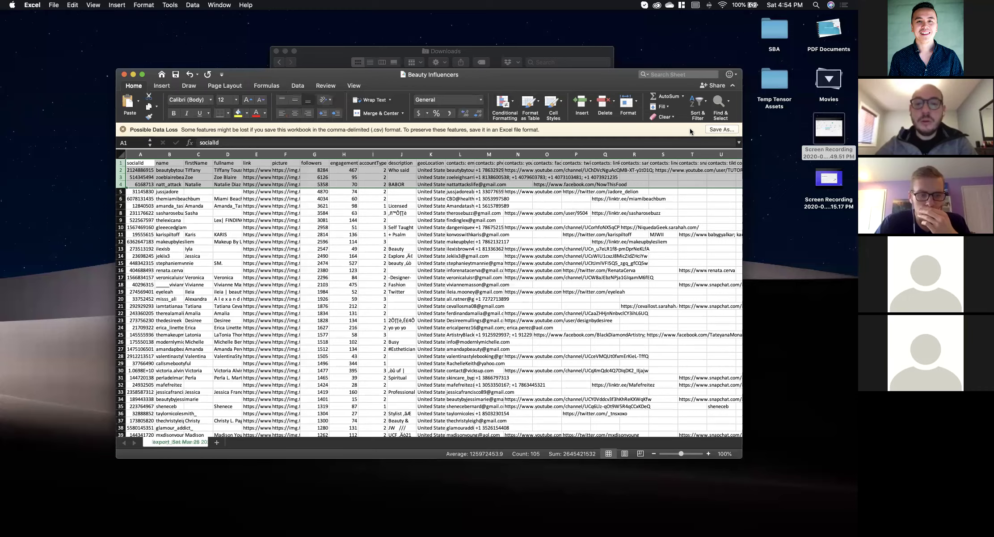
pyautogui.press('super+Tab')
# Upload Beauty Influencers.csv to SendGrid and continue to the field-mapping step
pyautogui.click(581, 274)
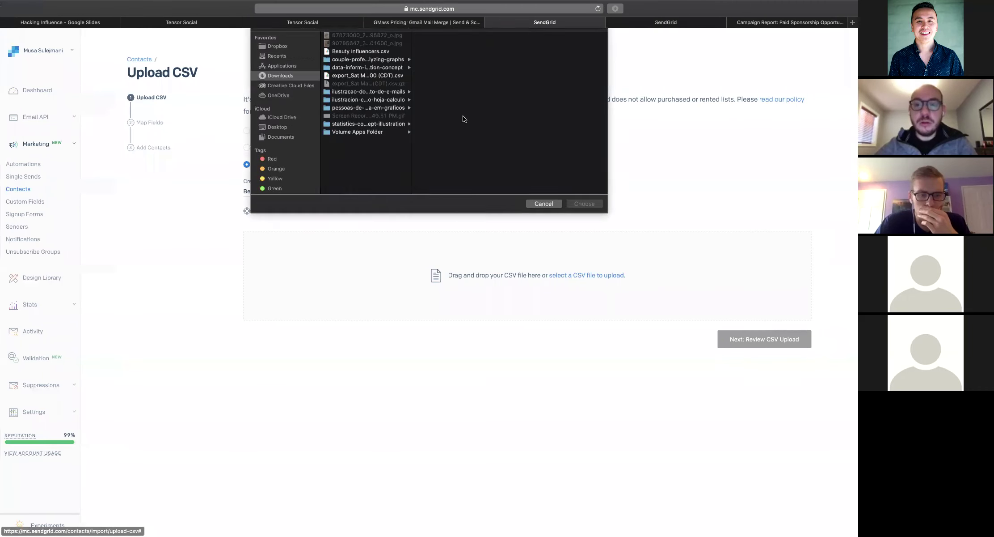
pyautogui.click(371, 67)
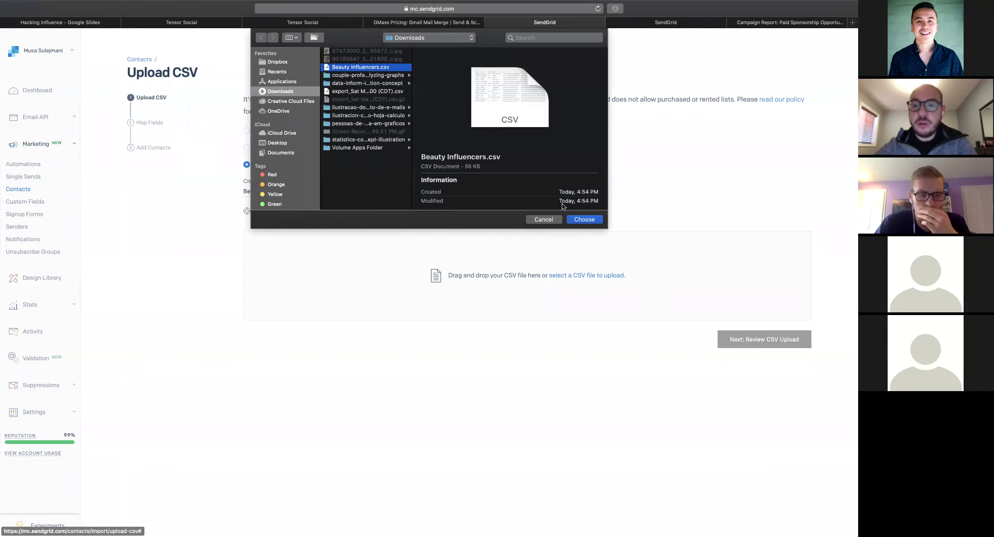
pyautogui.click(584, 219)
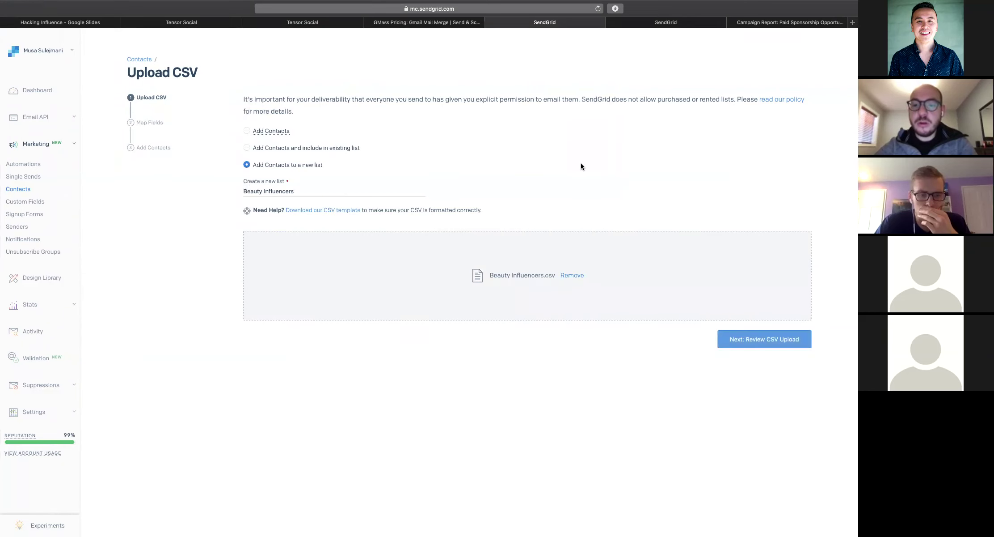
pyautogui.click(745, 342)
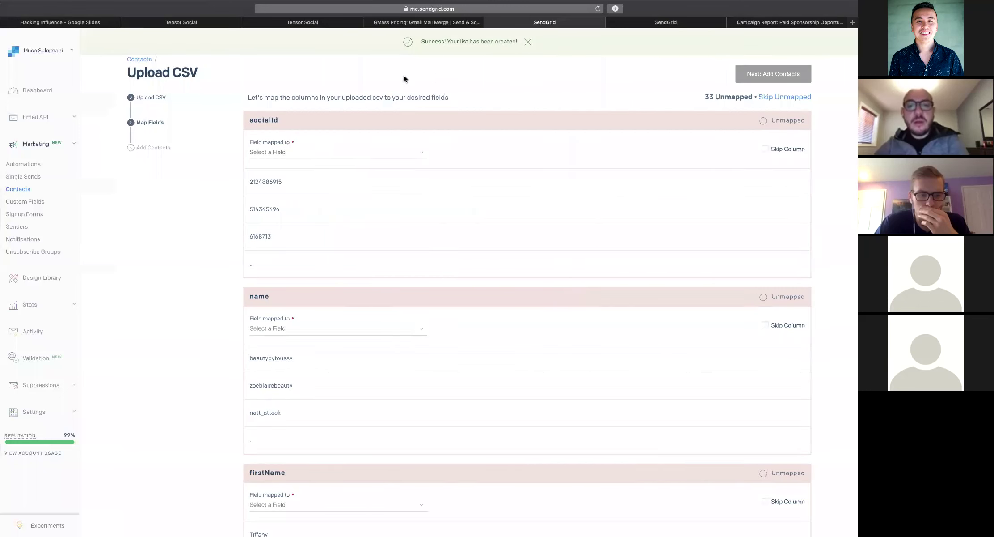
# Scroll through the CSV columns, leaving the description column unmapped
pyautogui.scroll(-3, 559, 154)
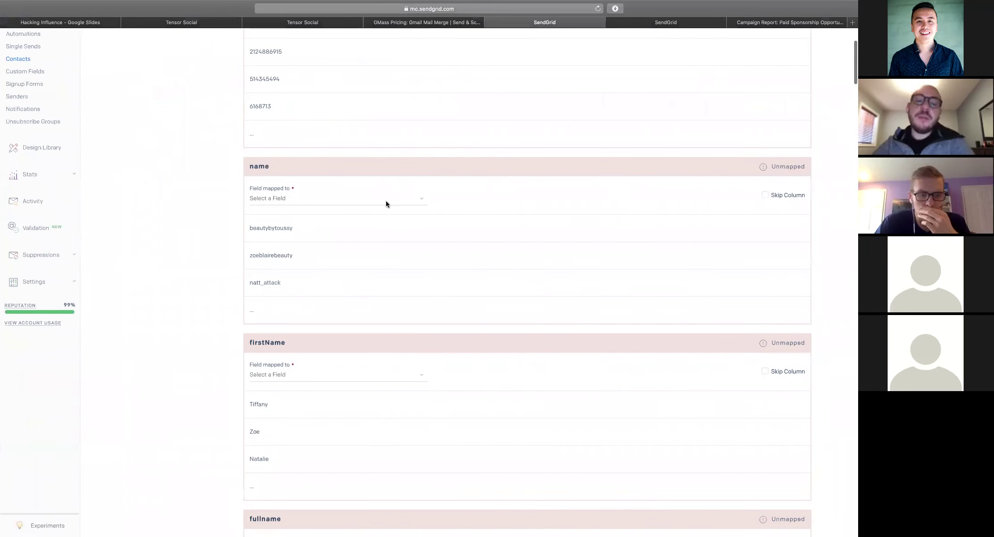
pyautogui.moveTo(251, 230); pyautogui.dragTo(318, 230)
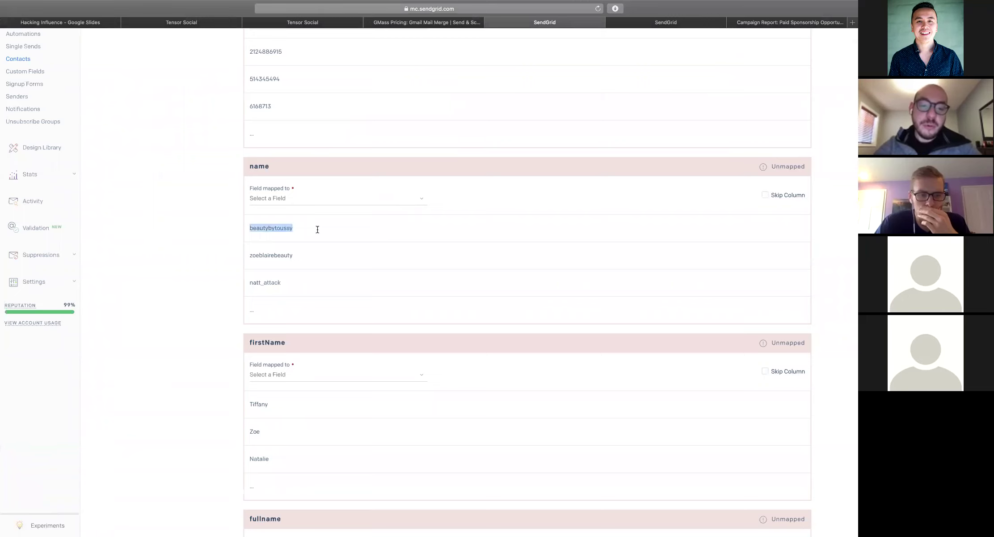
pyautogui.click(317, 229)
pyautogui.scroll(-3, 317, 229)
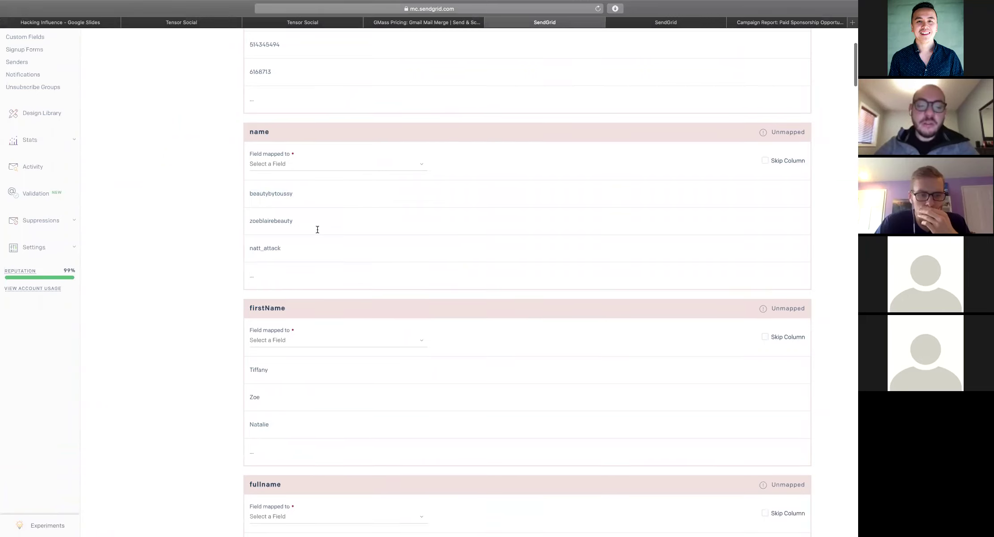
pyautogui.scroll(-5, 262, 276)
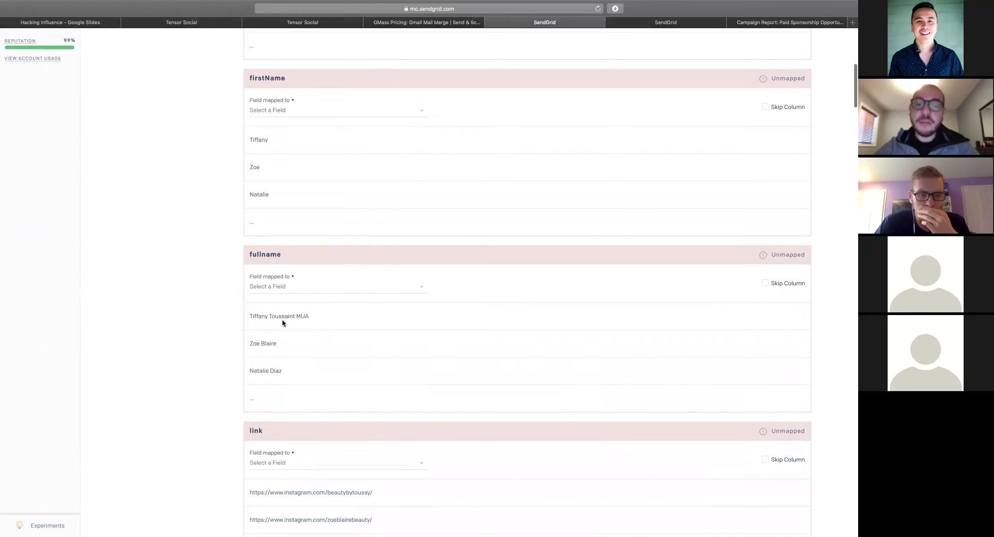
pyautogui.scroll(-3, 288, 275)
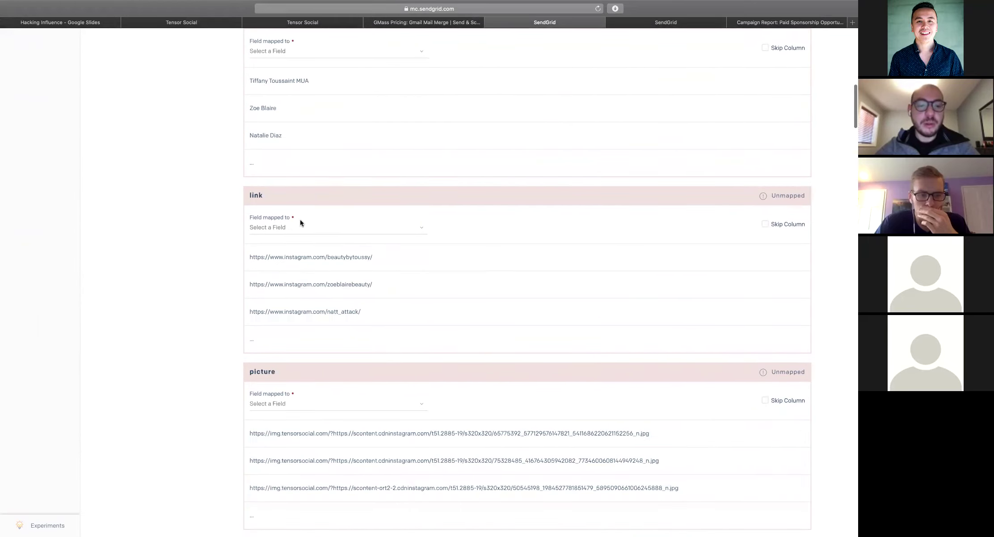
pyautogui.scroll(-6, 304, 224)
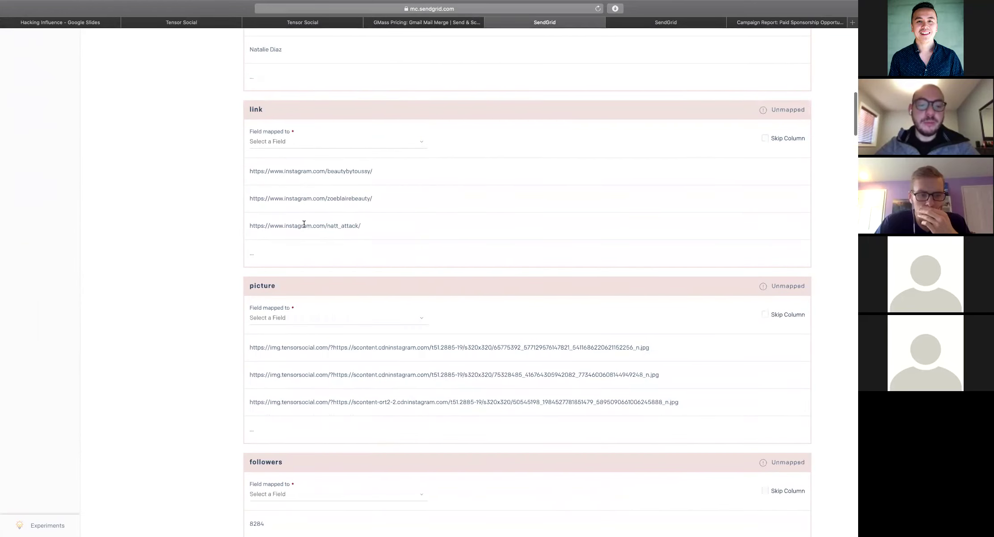
pyautogui.scroll(-2, 304, 224)
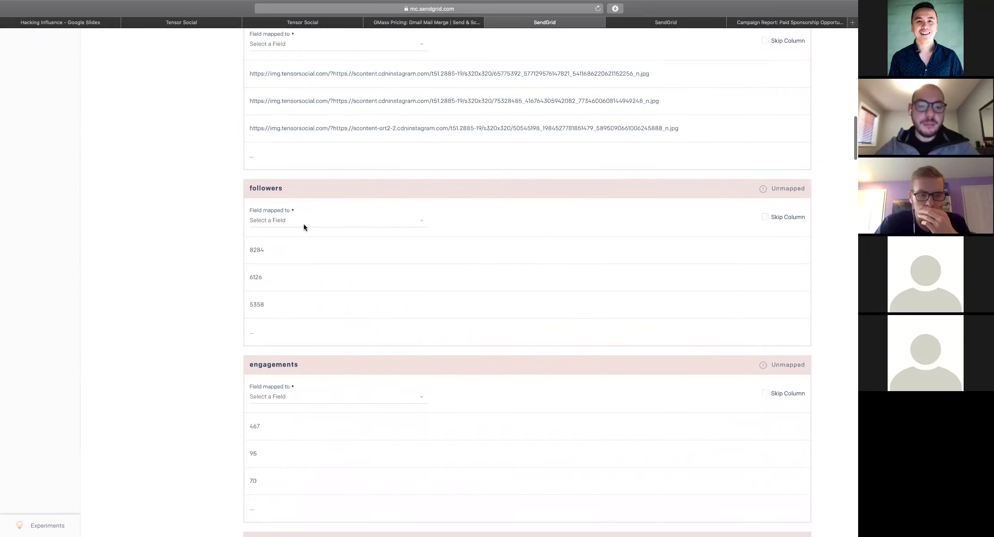
pyautogui.scroll(-13, 304, 226)
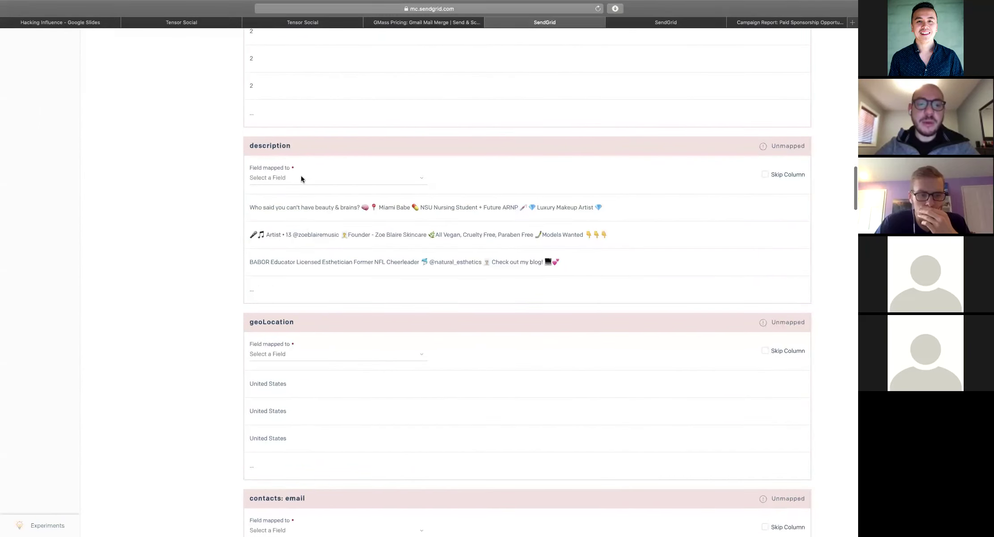
pyautogui.click(300, 177)
pyautogui.scroll(-5, 288, 324)
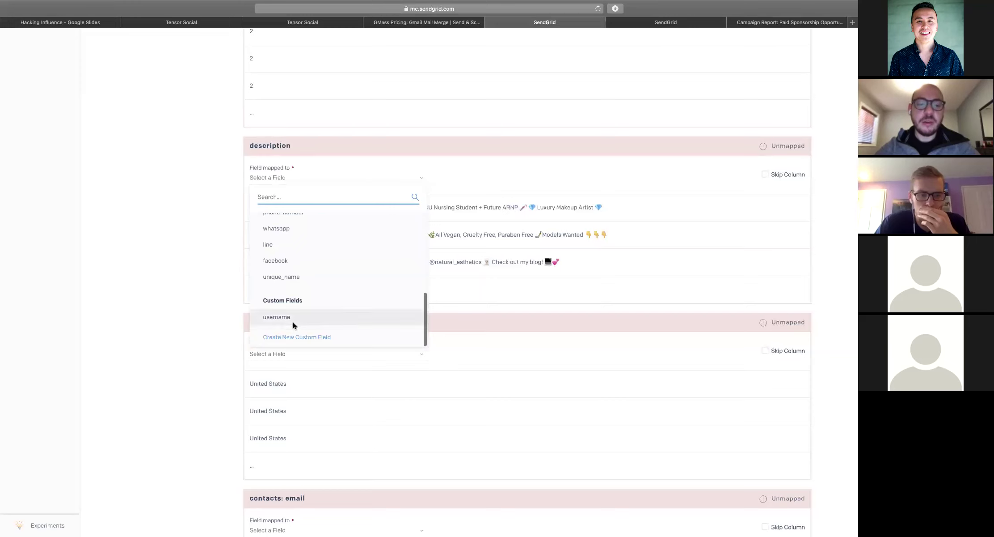
pyautogui.click(204, 232)
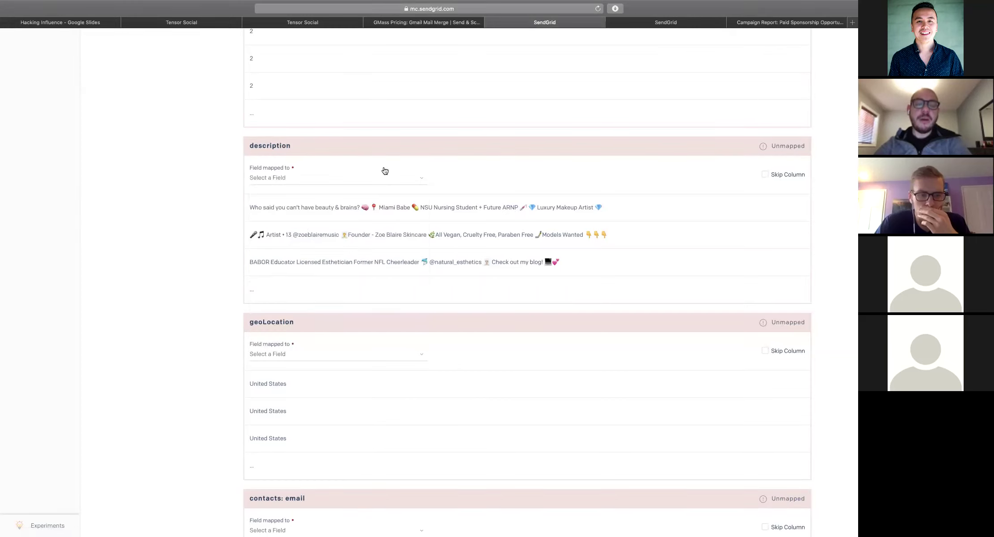
pyautogui.scroll(-5, 382, 168)
pyautogui.scroll(-4, 323, 142)
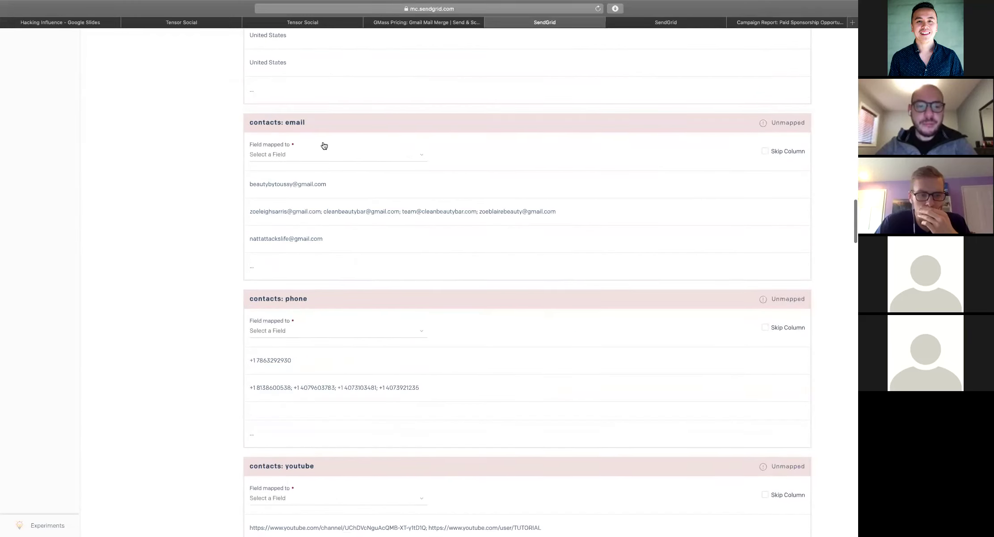
# Map contacts: email to email and contacts: phone to phone_number
pyautogui.click(273, 154)
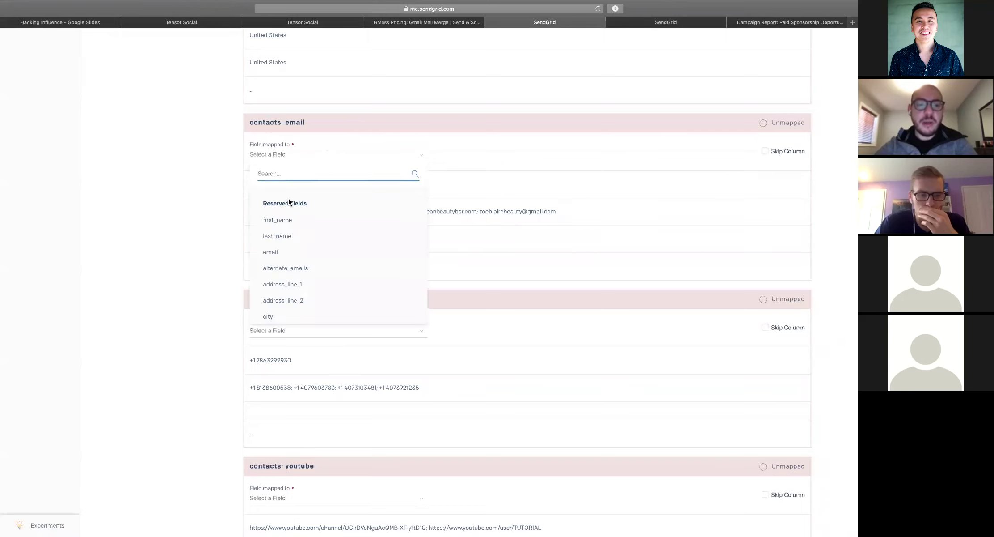
pyautogui.click(279, 251)
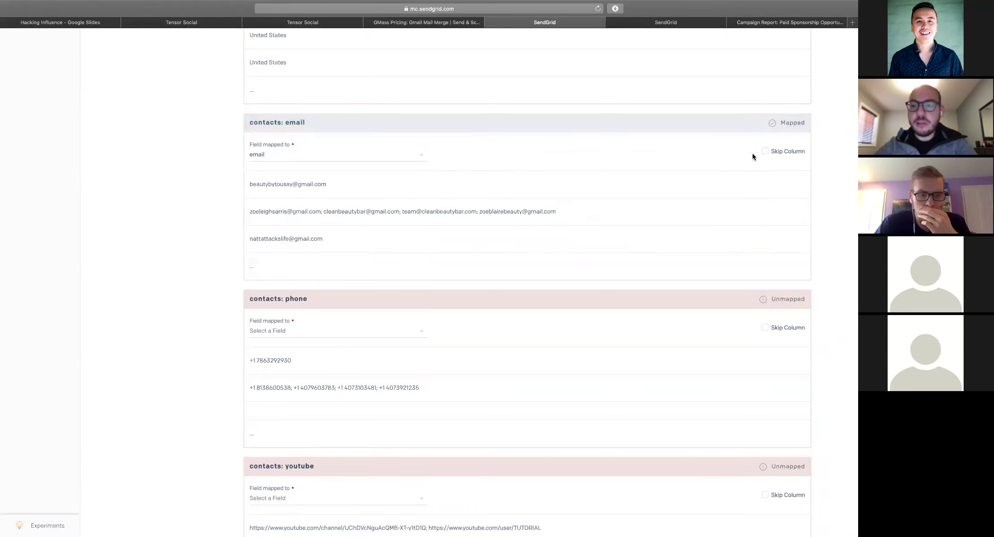
pyautogui.scroll(-2, 593, 204)
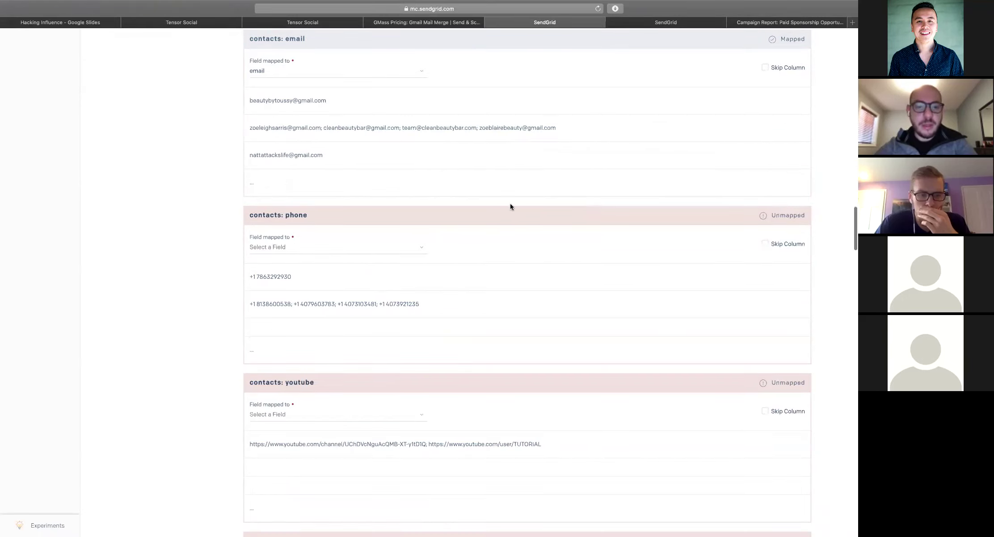
pyautogui.click(345, 247)
pyautogui.scroll(-5, 282, 344)
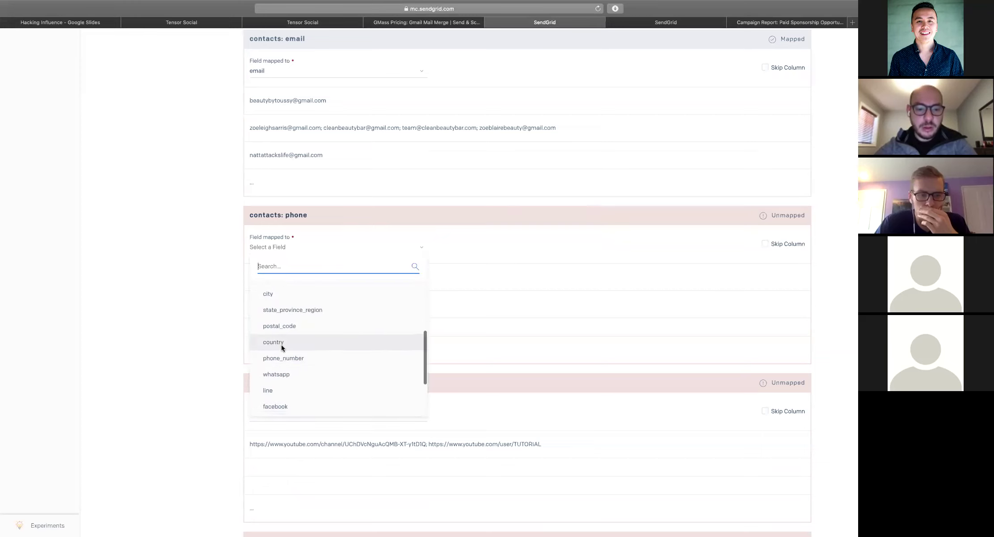
pyautogui.click(280, 354)
# Check the remaining columns, then return to the top and tick Skip Column for socialId
pyautogui.scroll(-2, 378, 285)
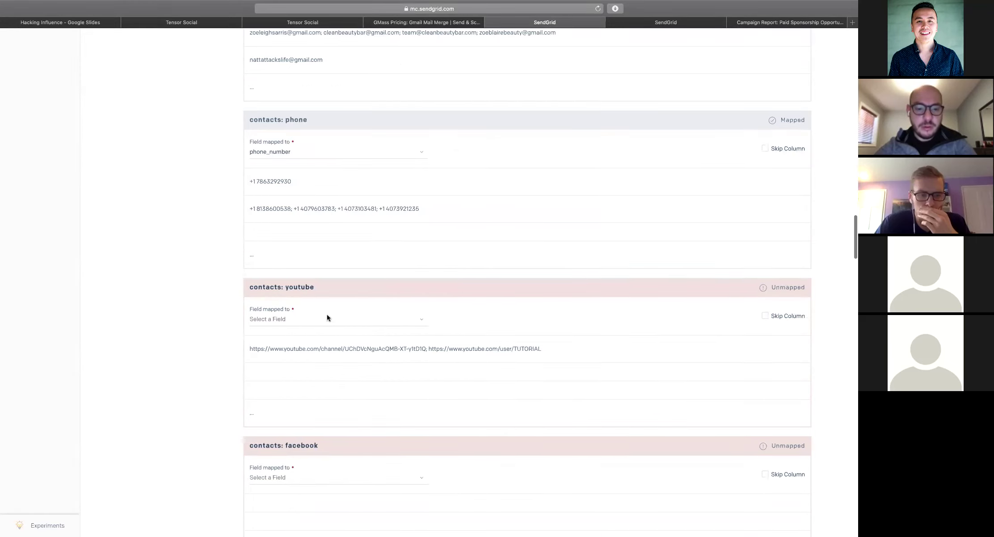
pyautogui.scroll(-4, 328, 320)
pyautogui.scroll(-10, 345, 300)
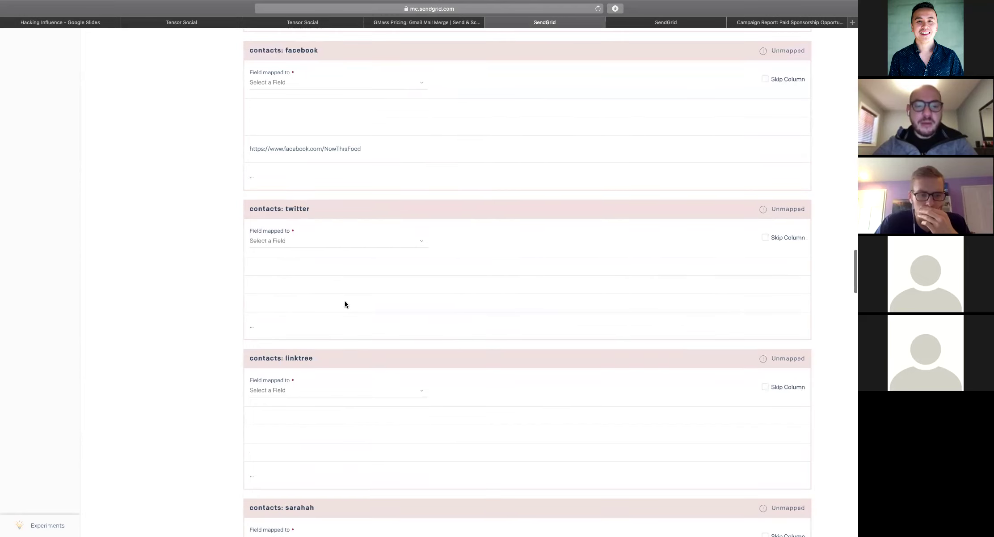
pyautogui.scroll(-15, 345, 304)
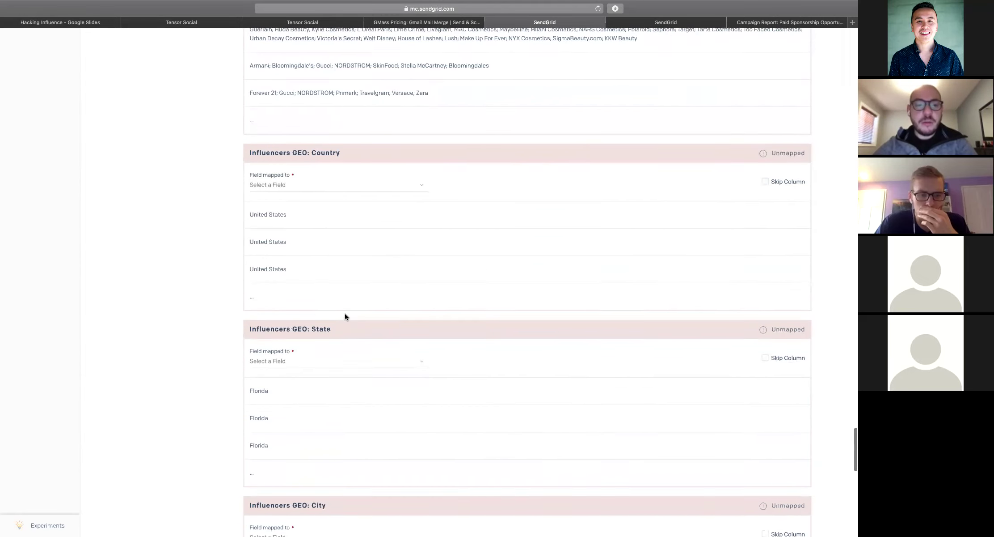
pyautogui.scroll(-3, 367, 267)
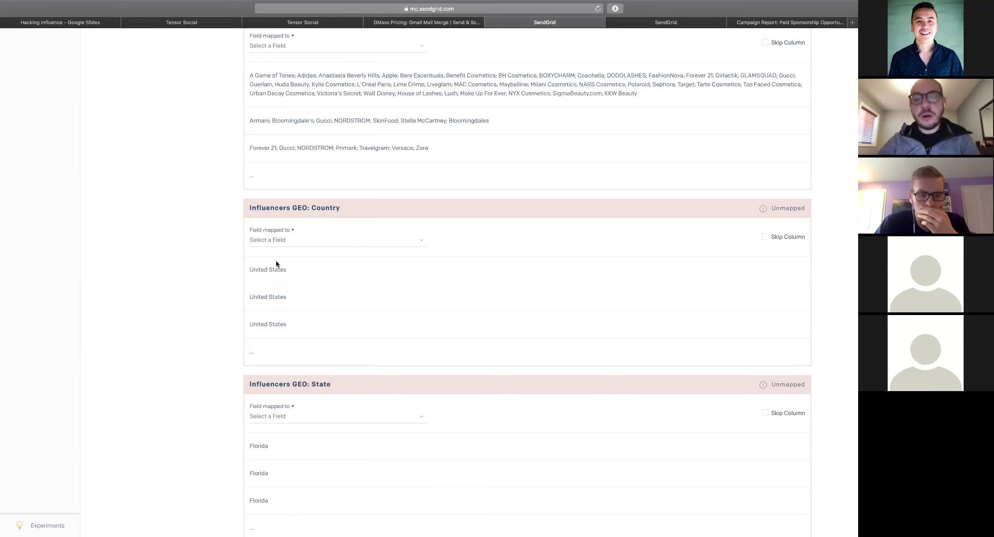
pyautogui.moveTo(248, 269); pyautogui.dragTo(289, 269)
pyautogui.click(362, 125)
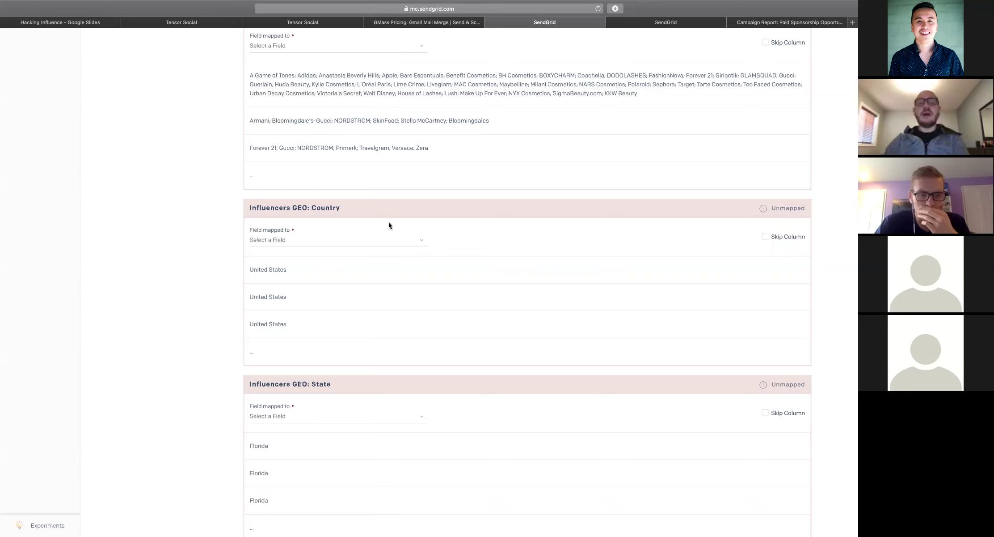
pyautogui.scroll(-2, 380, 230)
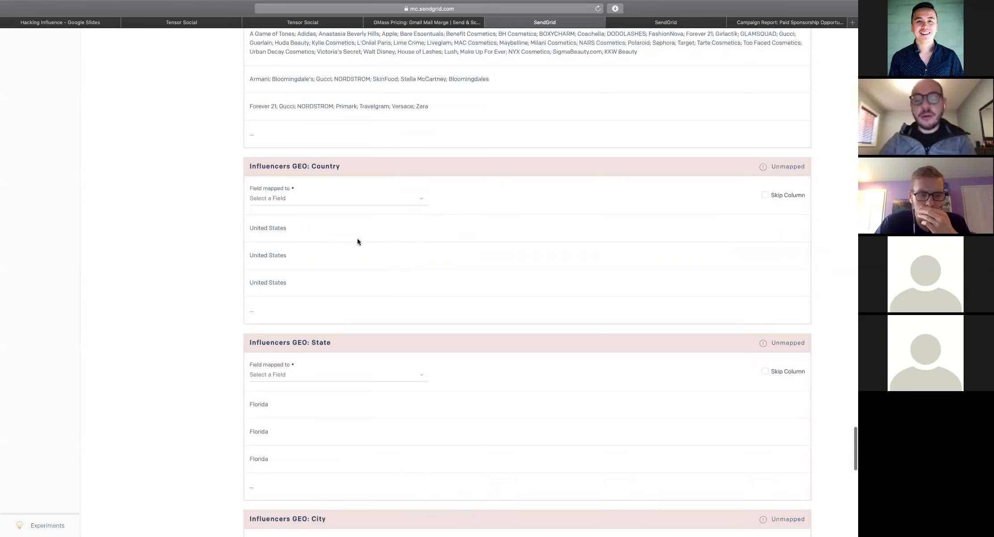
pyautogui.scroll(-2, 336, 235)
pyautogui.scroll(-6, 313, 230)
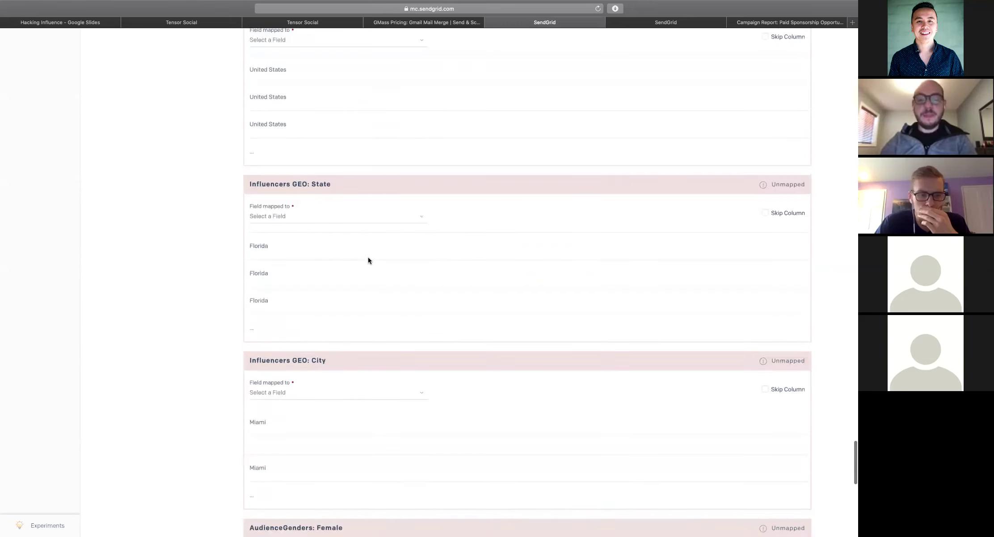
pyautogui.scroll(-4, 311, 293)
pyautogui.scroll(-6, 311, 292)
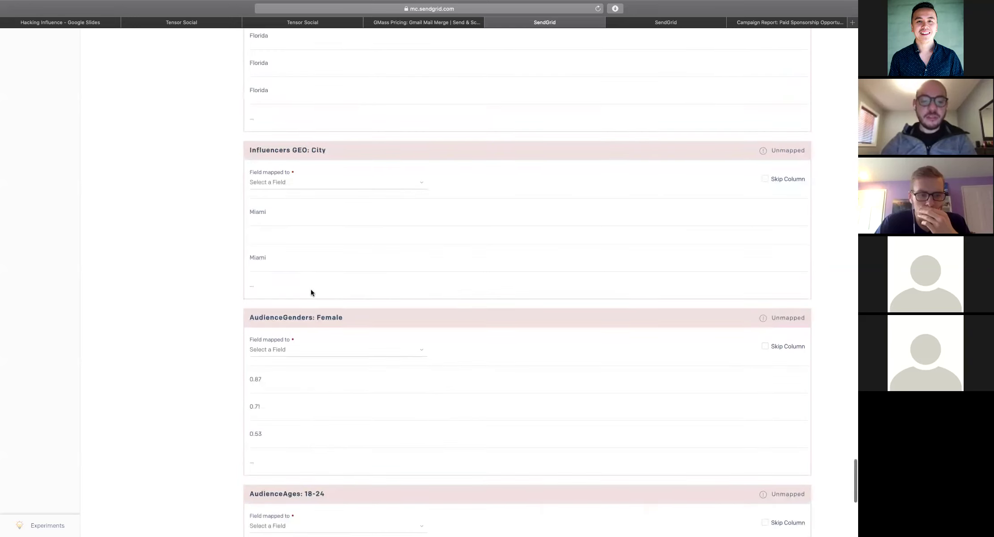
pyautogui.scroll(-8, 295, 213)
pyautogui.scroll(-10, 425, 235)
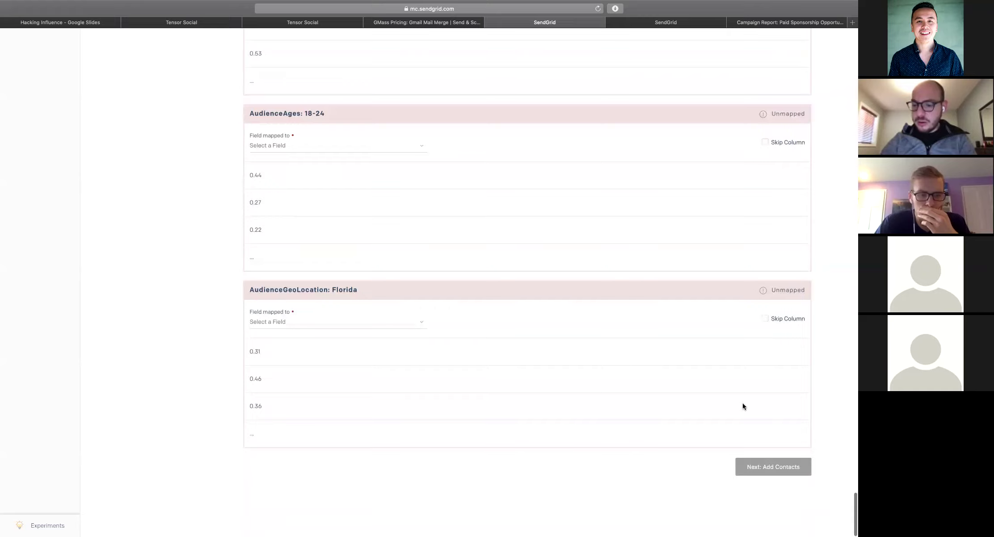
pyautogui.scroll(20, 752, 215)
pyautogui.scroll(20, 751, 215)
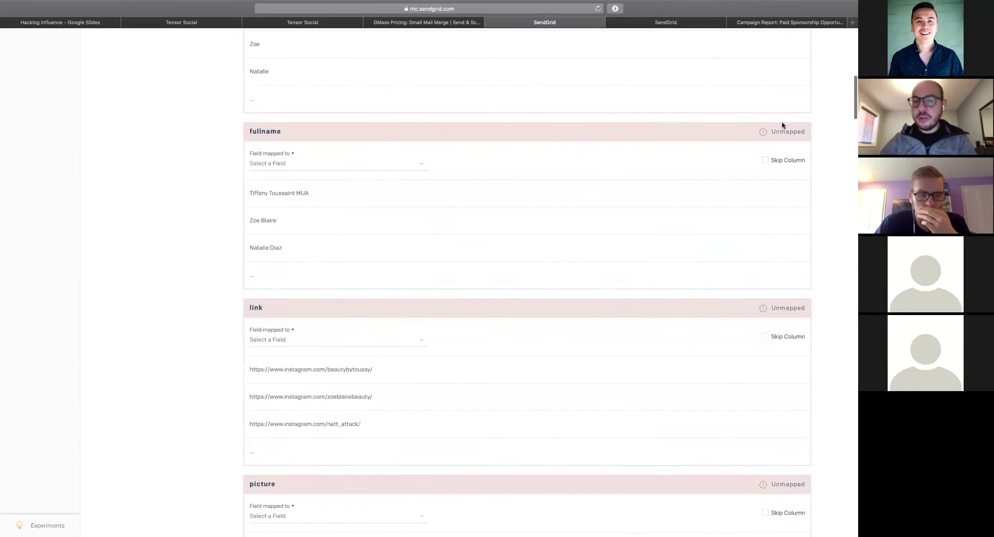
pyautogui.scroll(15, 782, 122)
pyautogui.click(765, 140)
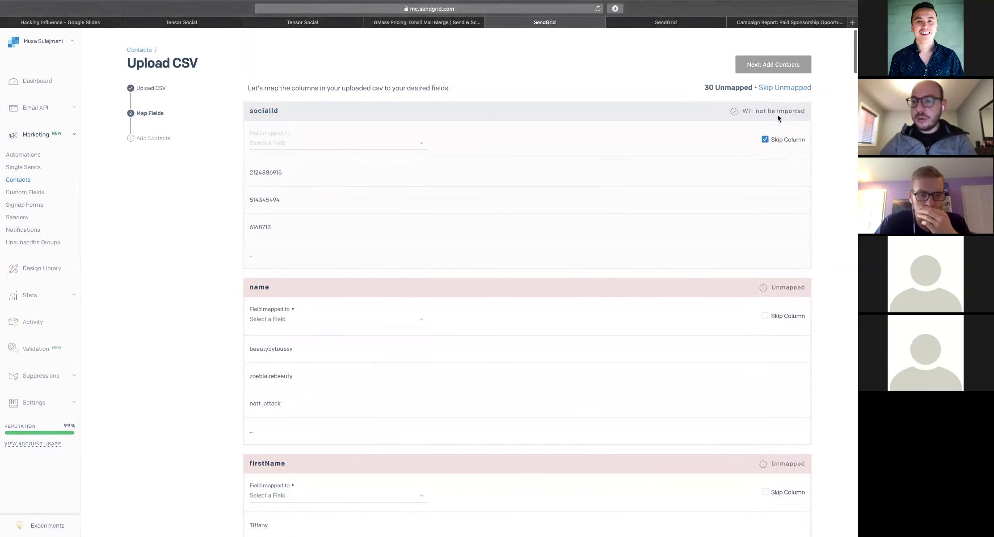
# Skip all unmapped columns and finish adding the contacts to the list
pyautogui.click(796, 87)
pyautogui.scroll(-5, 765, 206)
pyautogui.scroll(-20, 759, 264)
pyautogui.click(760, 465)
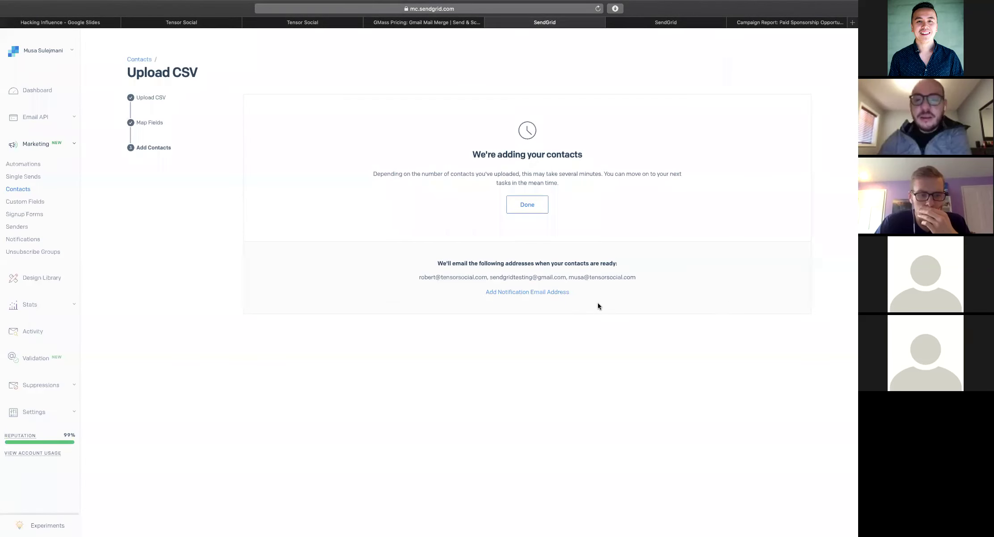
pyautogui.click(512, 210)
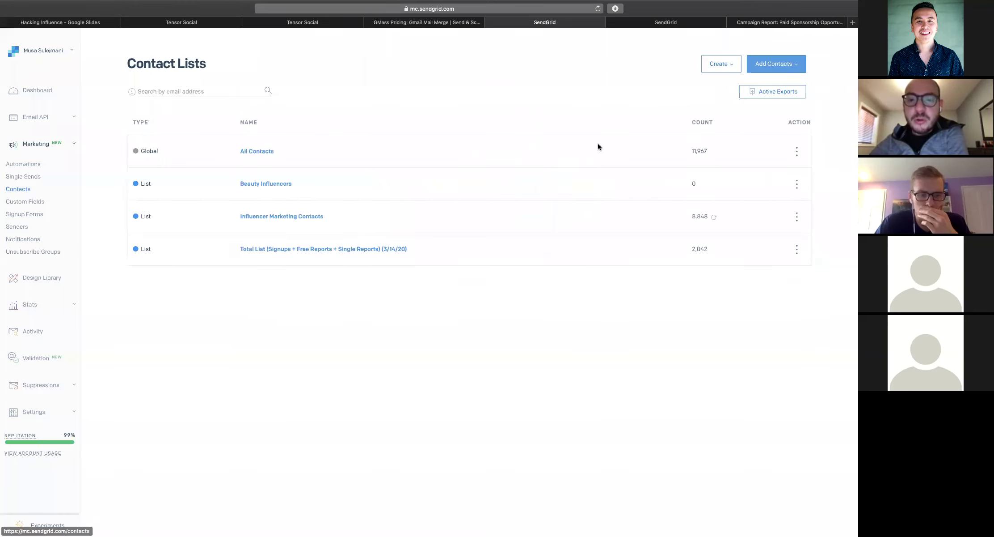
# Check the Beauty Influencers list's 42 contacts, then start a new Single Send
pyautogui.click(269, 185)
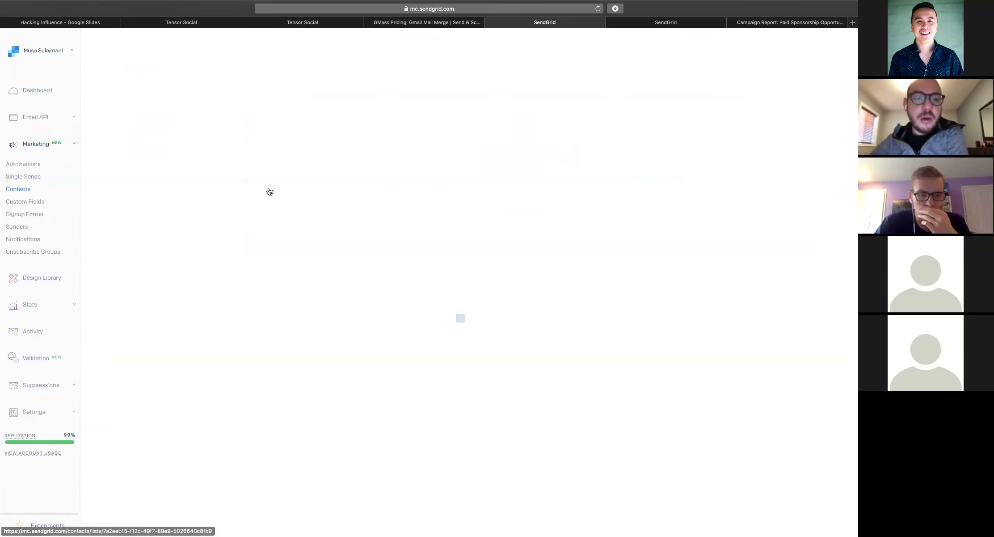
pyautogui.scroll(-10, 356, 259)
pyautogui.scroll(10, 744, 184)
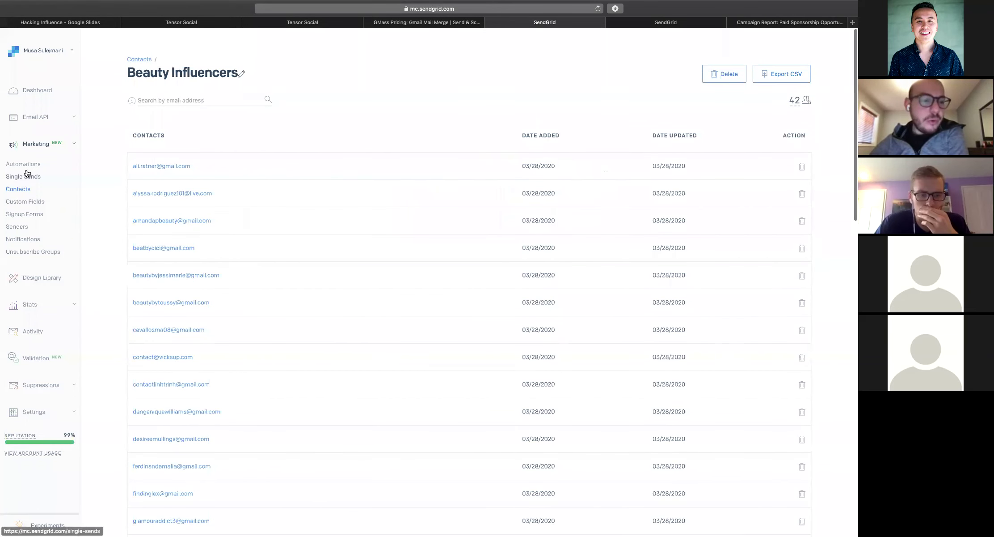
pyautogui.click(25, 176)
pyautogui.click(755, 64)
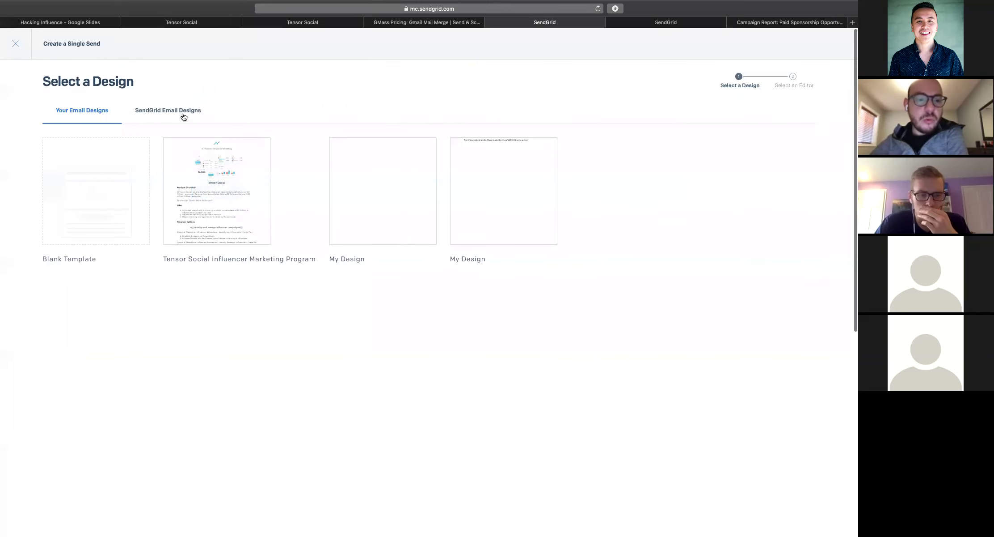
# Choose the Blank Template and the Design Editor for the new email
pyautogui.click(181, 111)
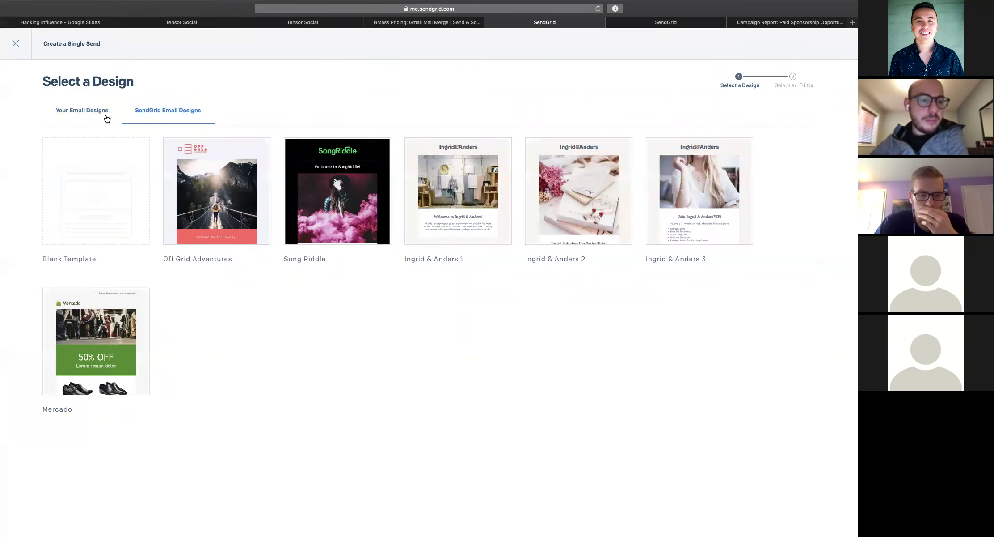
pyautogui.click(107, 119)
pyautogui.click(173, 113)
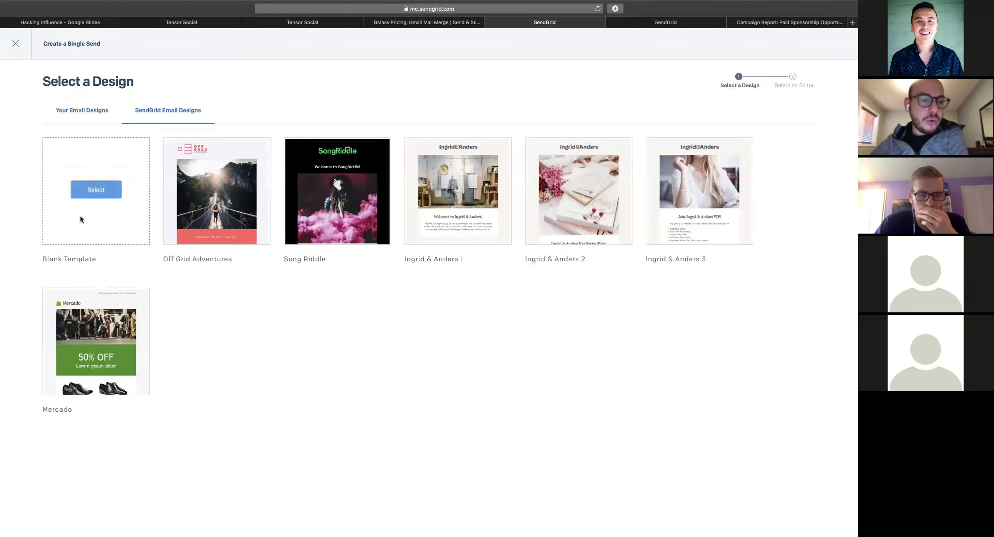
pyautogui.click(95, 192)
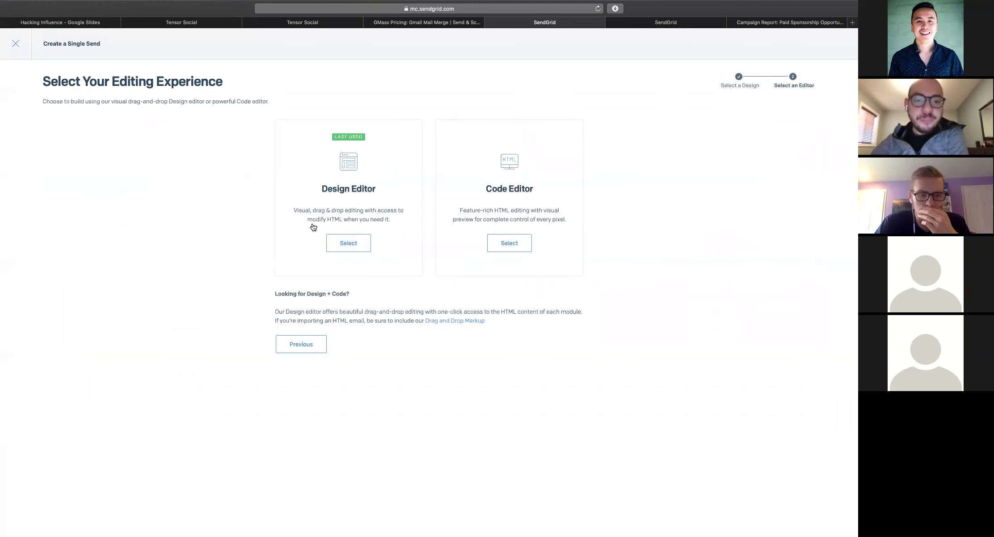
pyautogui.click(338, 246)
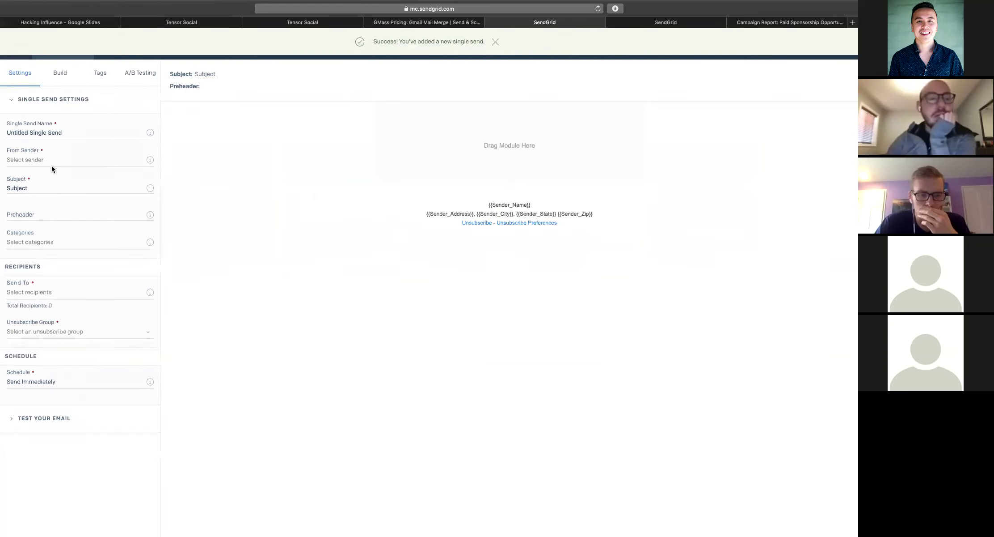
# Add a Text module to the email body and clear its placeholder text
pyautogui.click(55, 76)
pyautogui.moveTo(62, 134); pyautogui.dragTo(476, 142)
pyautogui.click(405, 140)
pyautogui.press('super+a')
pyautogui.press('BackSpace')
# Write 'Hey girl!', 'Love your content! Would love to do a partnership with you!' and 'Thanks!'
pyautogui.write('Hey girl!')
pyautogui.press('Return')
pyautogui.write('Love your')
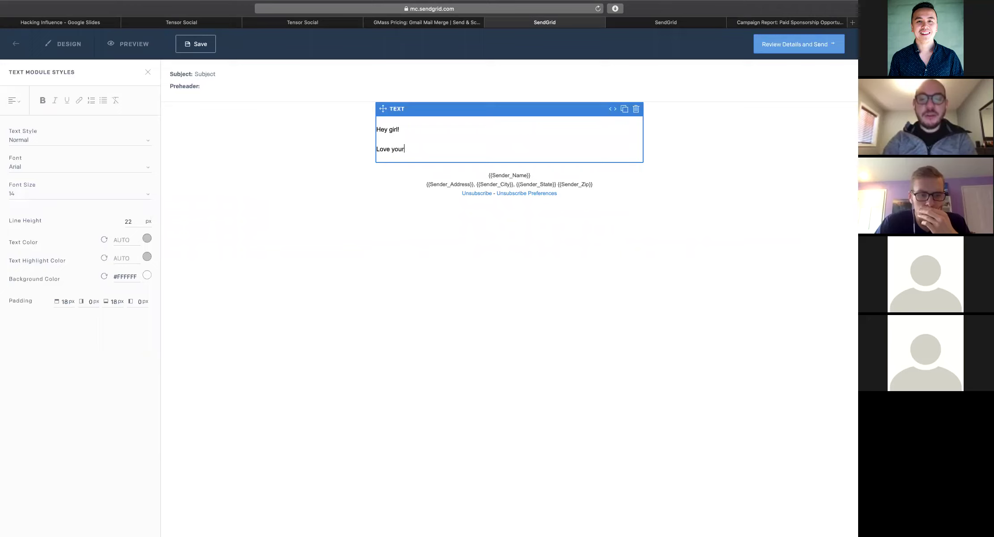
pyautogui.write(' conten')
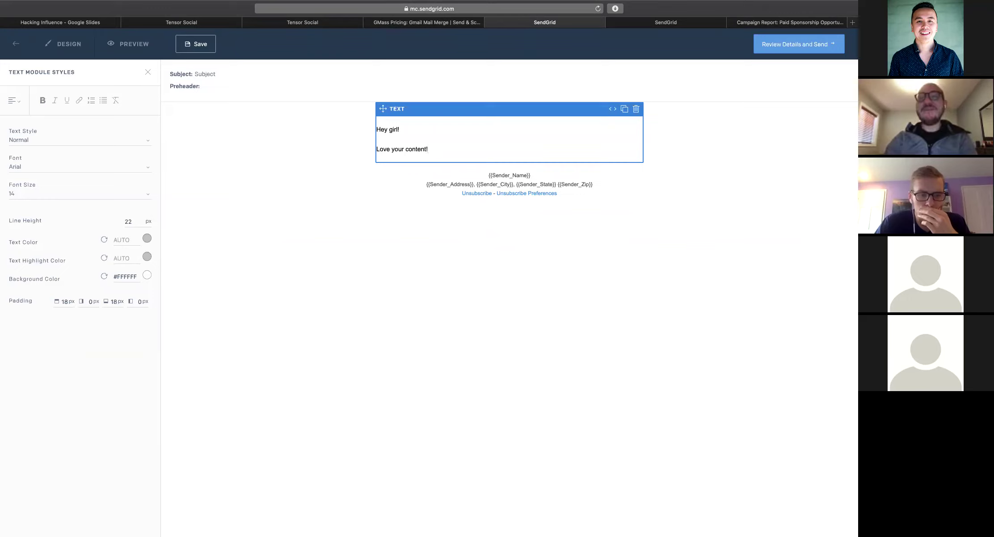
pyautogui.write('t!')
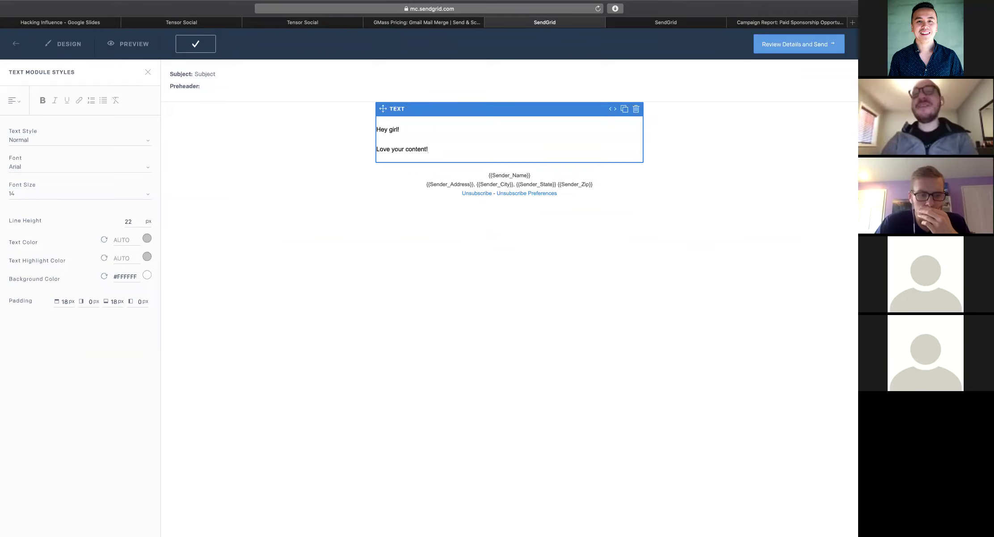
pyautogui.write(' Wou')
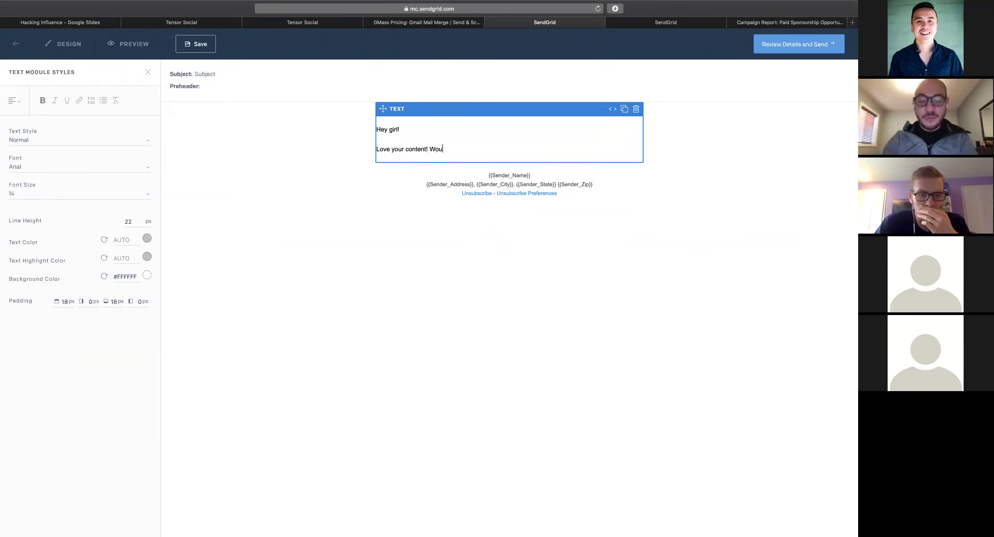
pyautogui.write('ld love to do a partne')
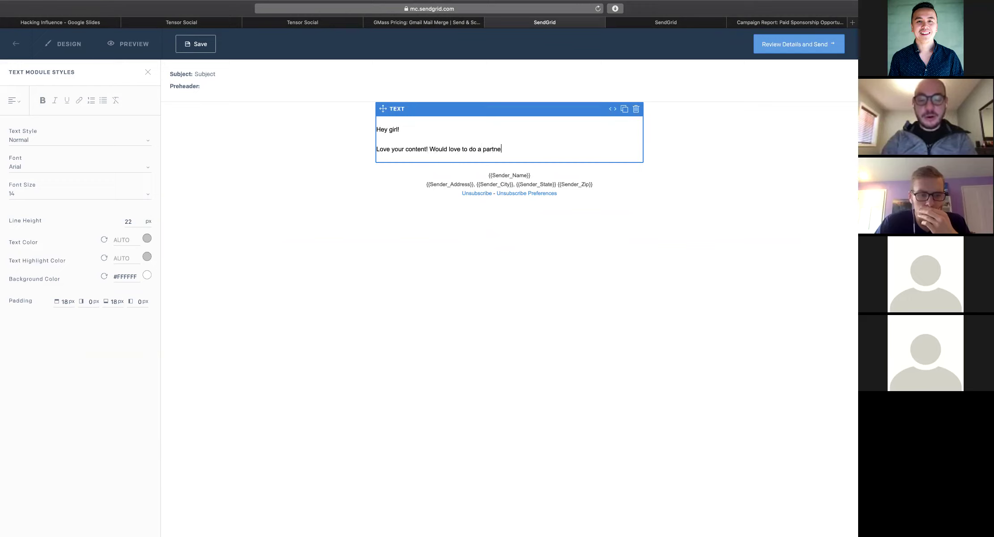
pyautogui.write('rship with you!')
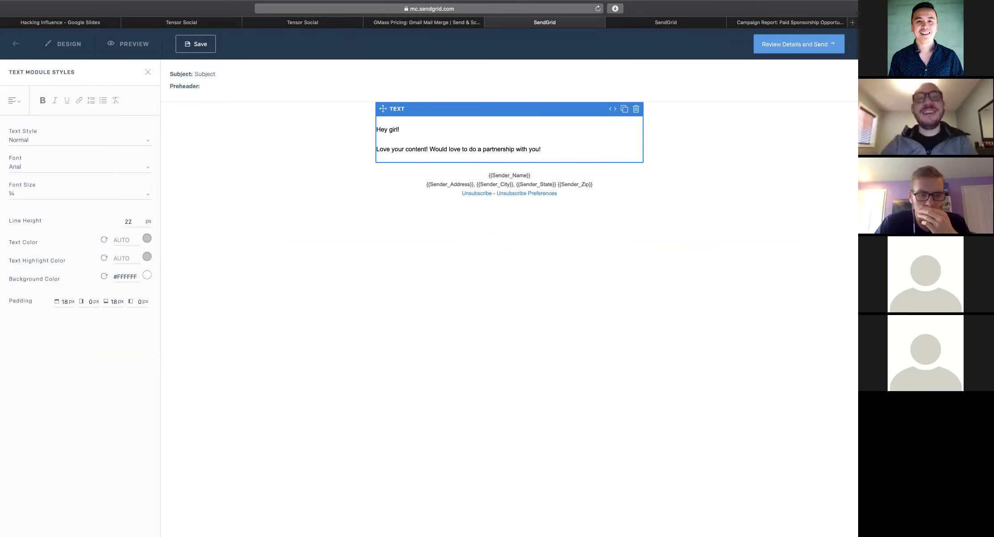
pyautogui.press('Return')
pyautogui.press('Return')
pyautogui.write('Thanks!')
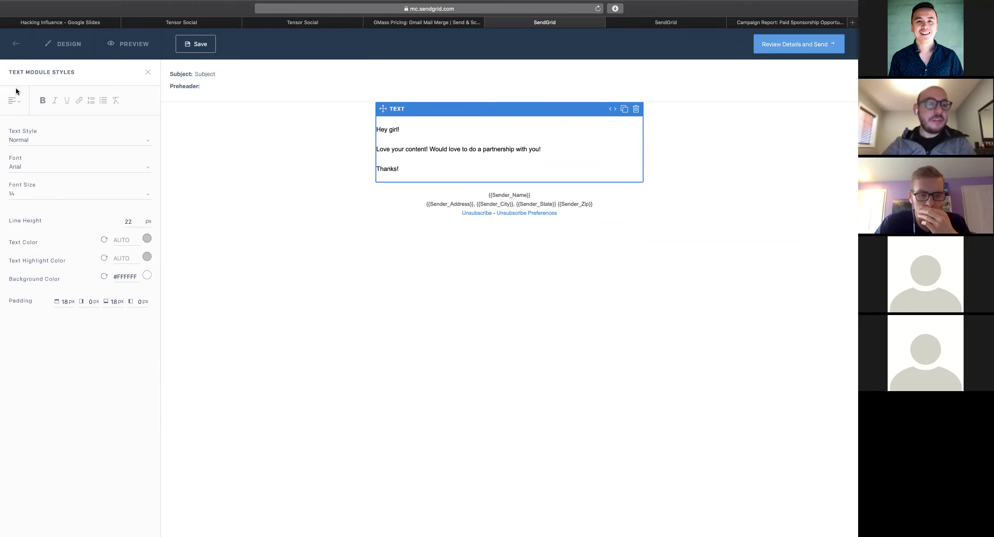
pyautogui.click(146, 77)
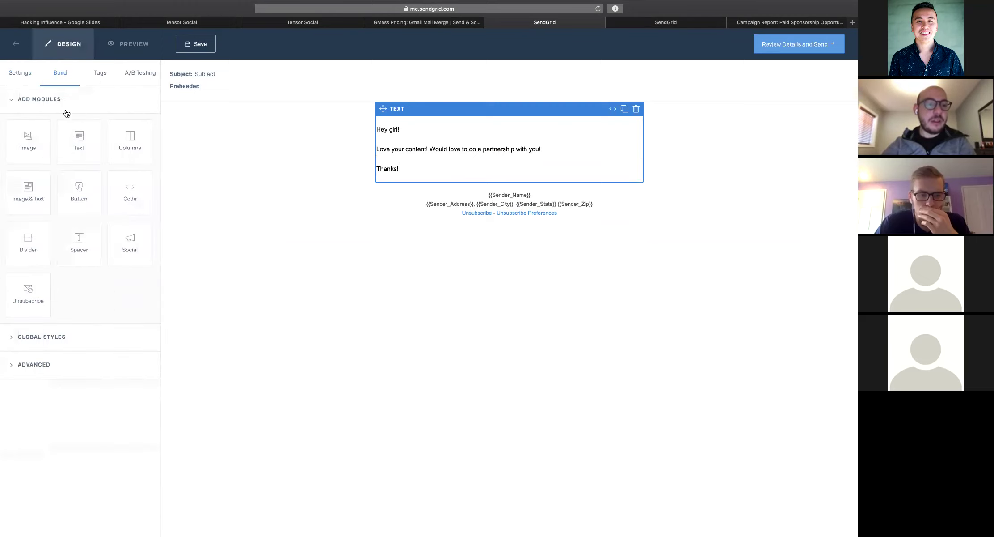
# Name the single send 'Beauty Influencers (03/28/2020)' in its Settings
pyautogui.click(32, 85)
pyautogui.click(83, 131)
pyautogui.press('super+a')
pyautogui.press('BackSpace')
pyautogui.write('Beauty Infljuence')
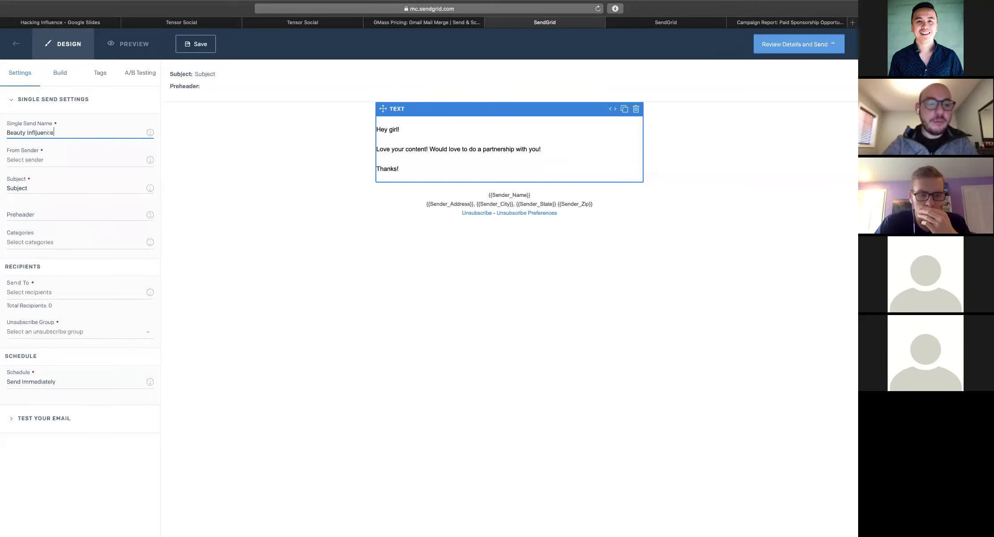
pyautogui.press('BackSpace')
pyautogui.press('BackSpace')
pyautogui.press('BackSpace')
pyautogui.press('BackSpace')
pyautogui.write('luencers')
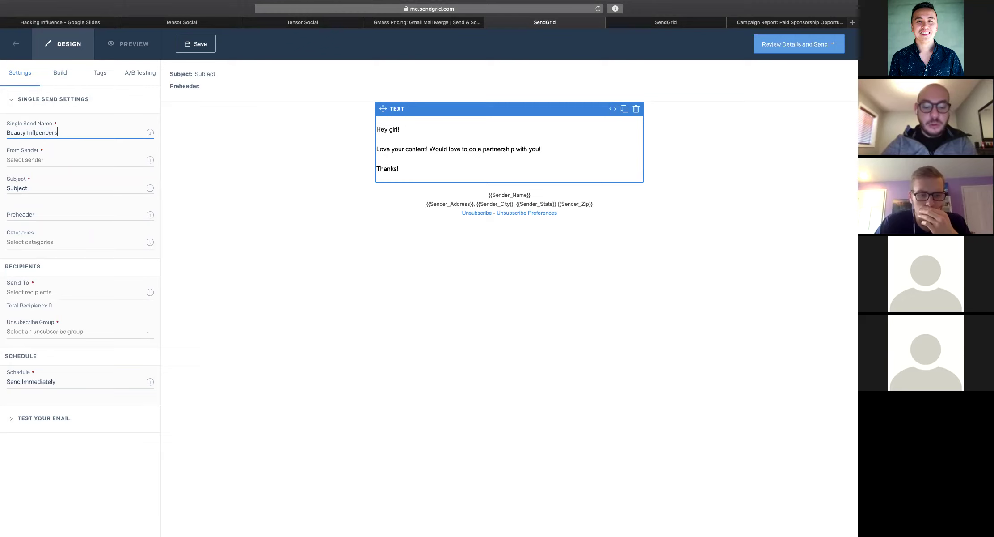
pyautogui.write(' (03/20')
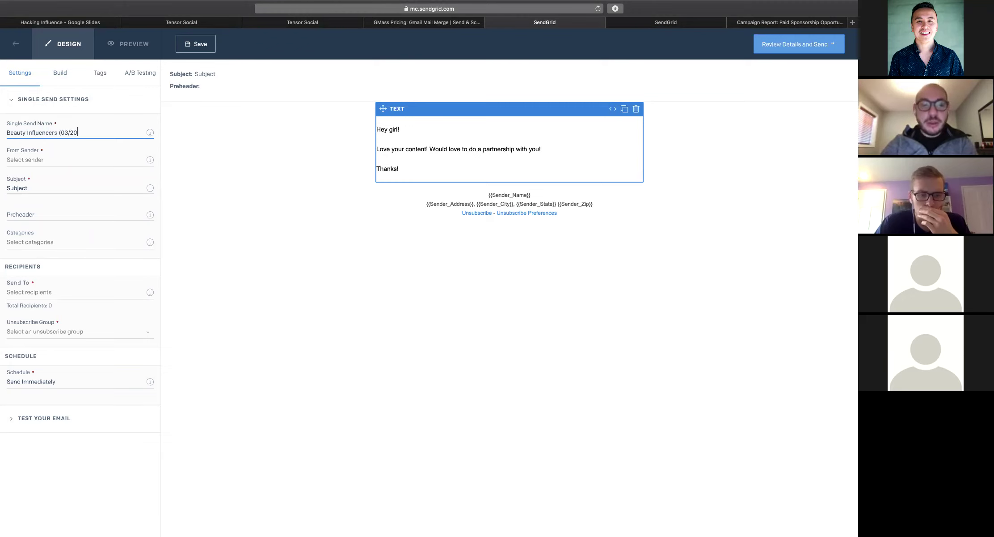
pyautogui.press('BackSpace')
pyautogui.write('8/2020')
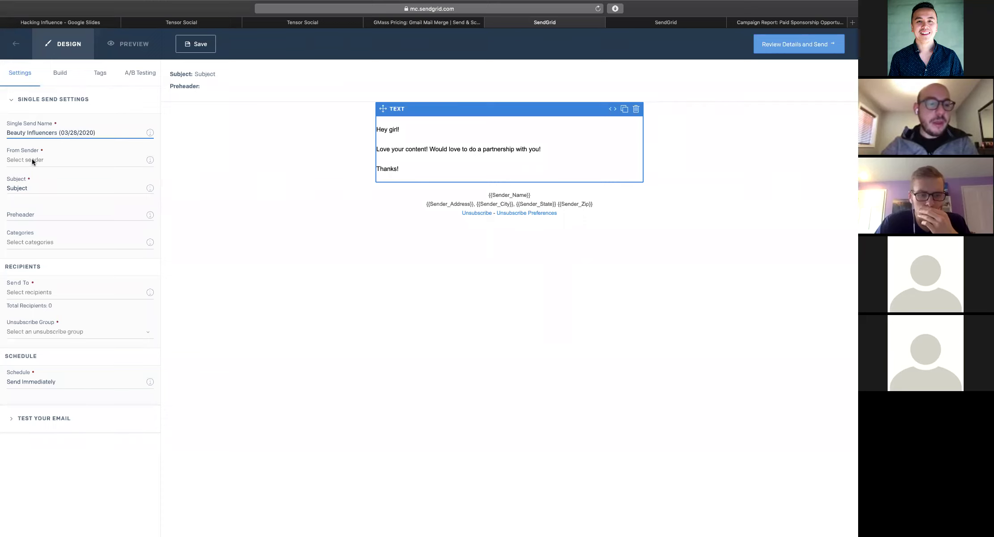
# Set the team sender, subject 'Hey! Love your content!' and preheader 'What's up!'
pyautogui.click(31, 160)
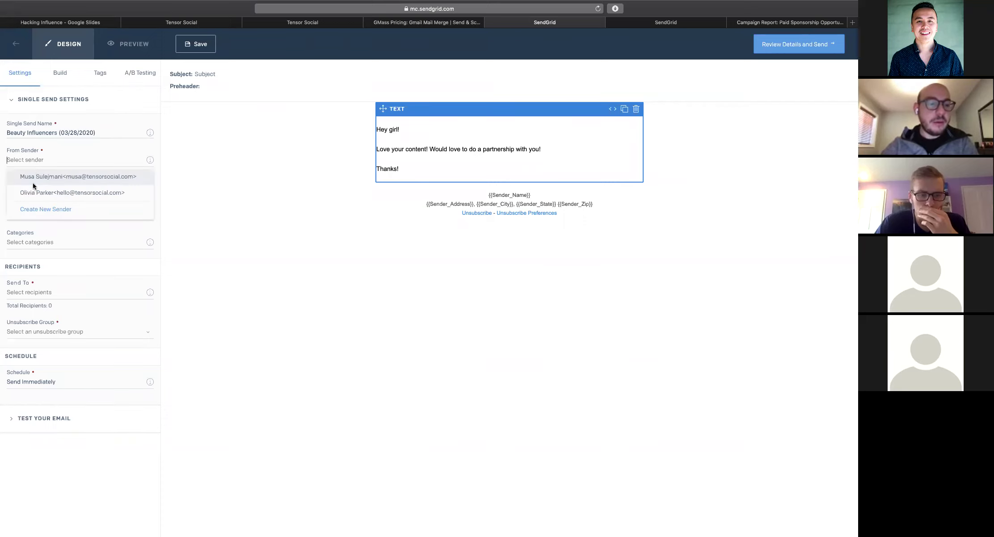
pyautogui.click(35, 179)
pyautogui.click(37, 187)
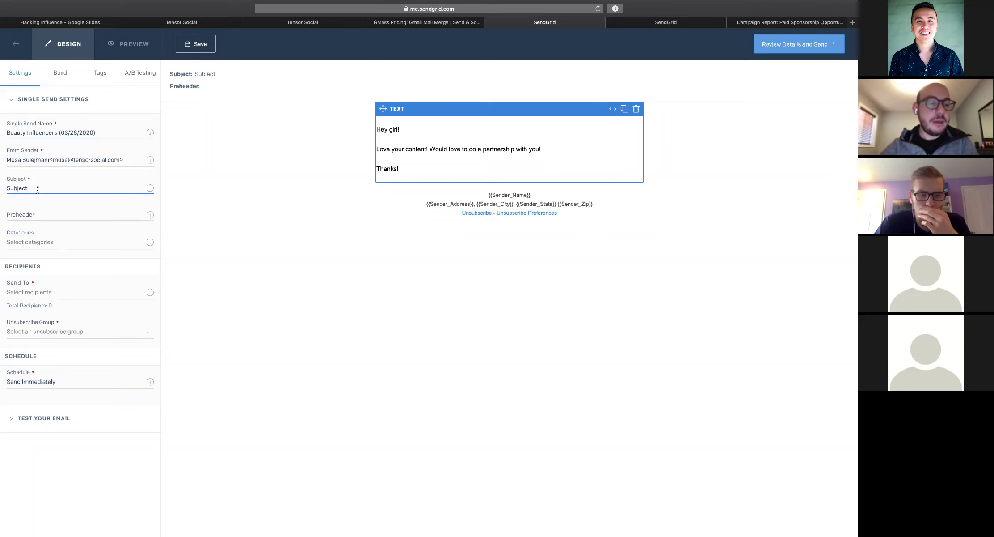
pyautogui.press('BackSpace')
pyautogui.press('BackSpace')
pyautogui.press('BackSpace')
pyautogui.press('BackSpace')
pyautogui.press('BackSpace')
pyautogui.press('BackSpace')
pyautogui.press('BackSpace')
pyautogui.write('Hey! Love your content!')
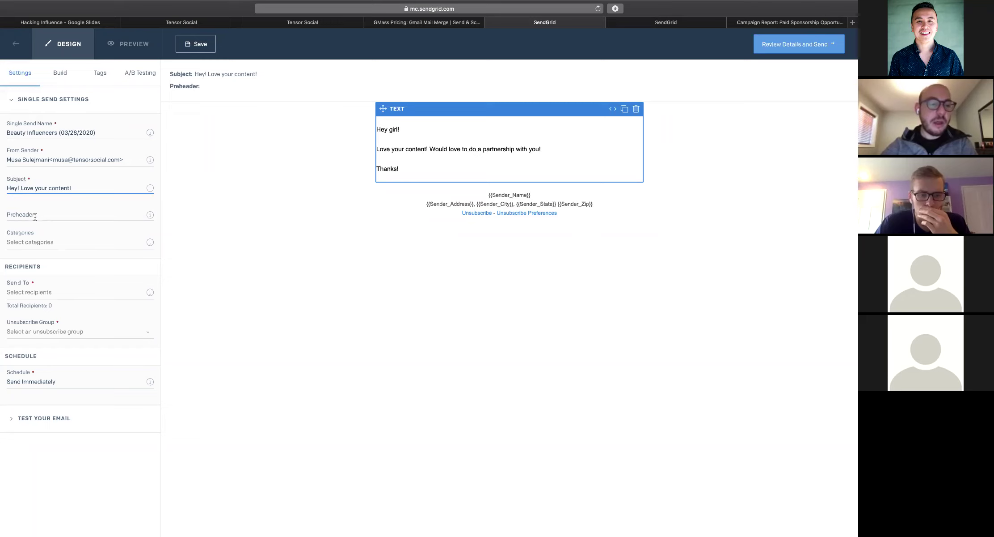
pyautogui.click(74, 216)
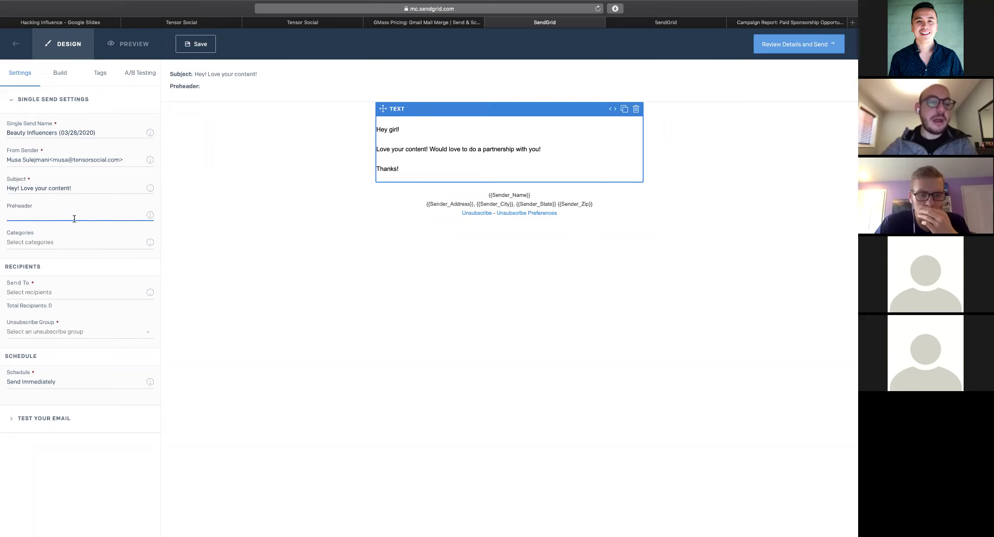
pyautogui.write('W')
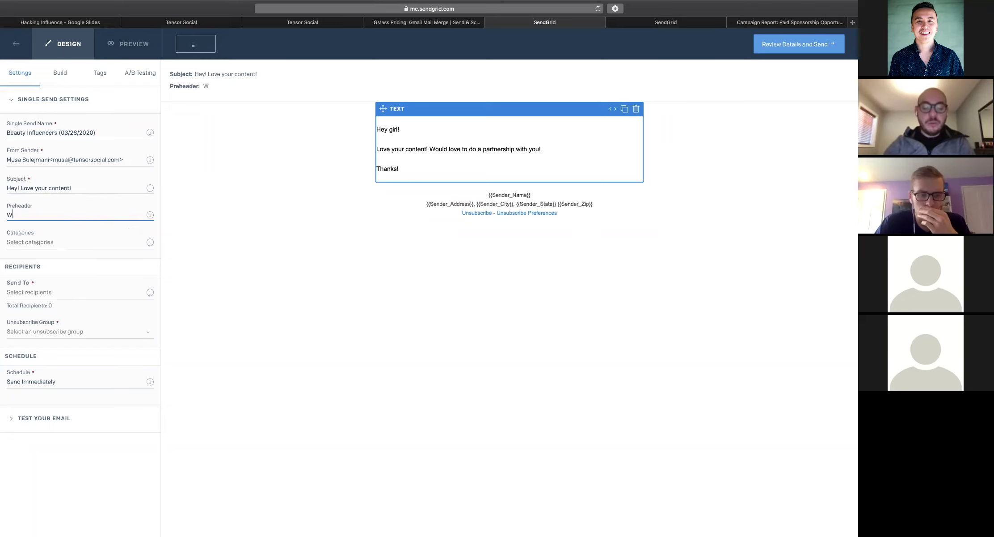
pyautogui.write("hat's up!")
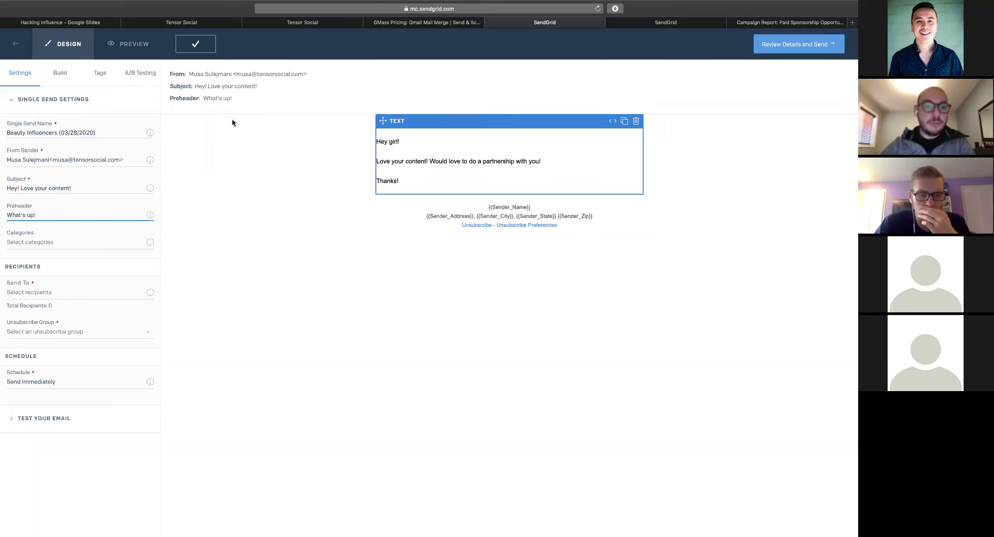
# Address it to Beauty Influencers with Global Unsubscribe, sending immediately, and review it
pyautogui.click(45, 292)
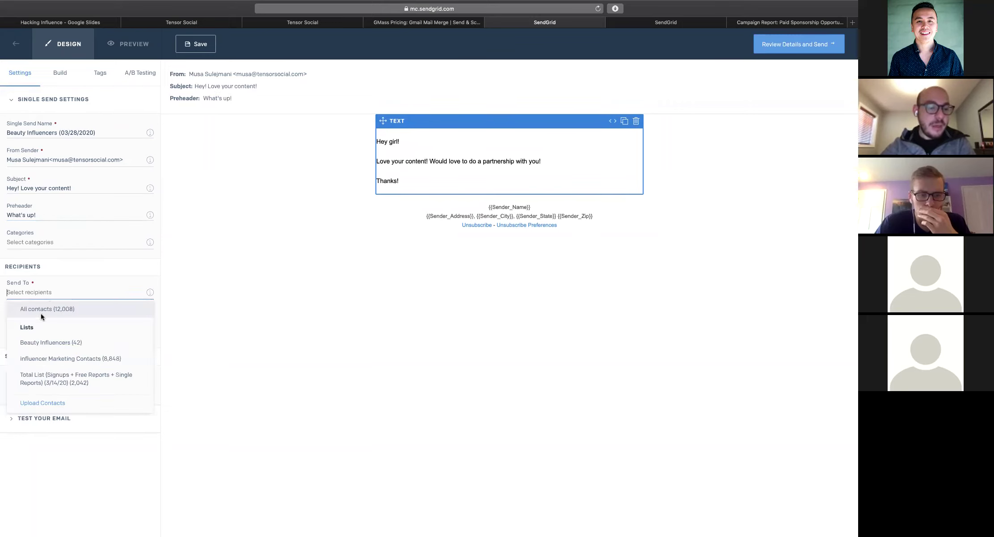
pyautogui.click(35, 341)
pyautogui.click(47, 336)
pyautogui.click(42, 378)
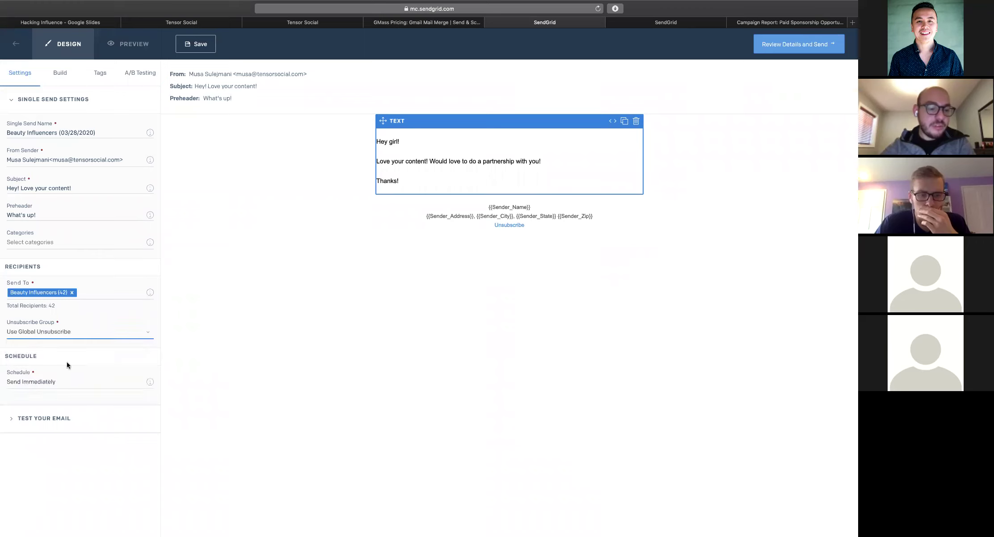
pyautogui.click(44, 380)
pyautogui.click(51, 401)
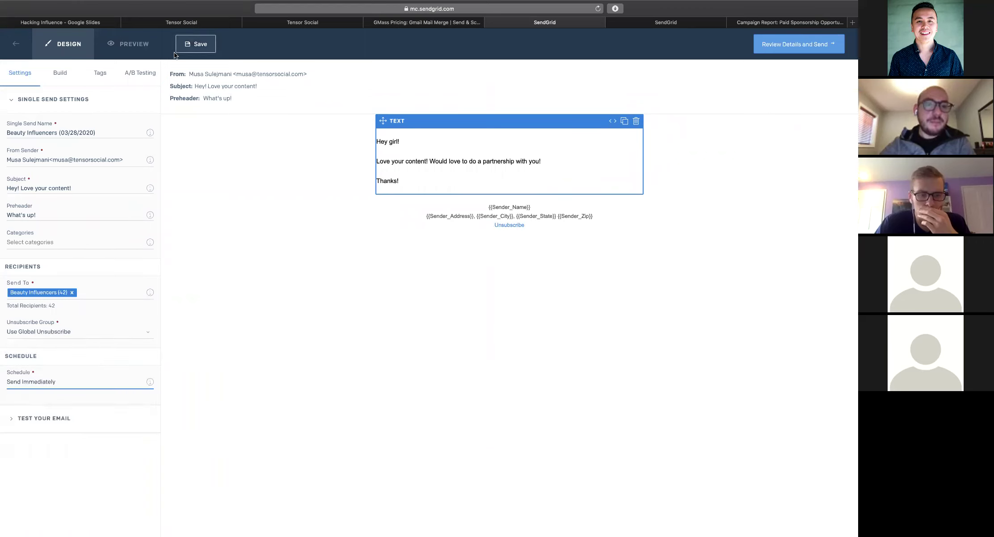
pyautogui.click(795, 44)
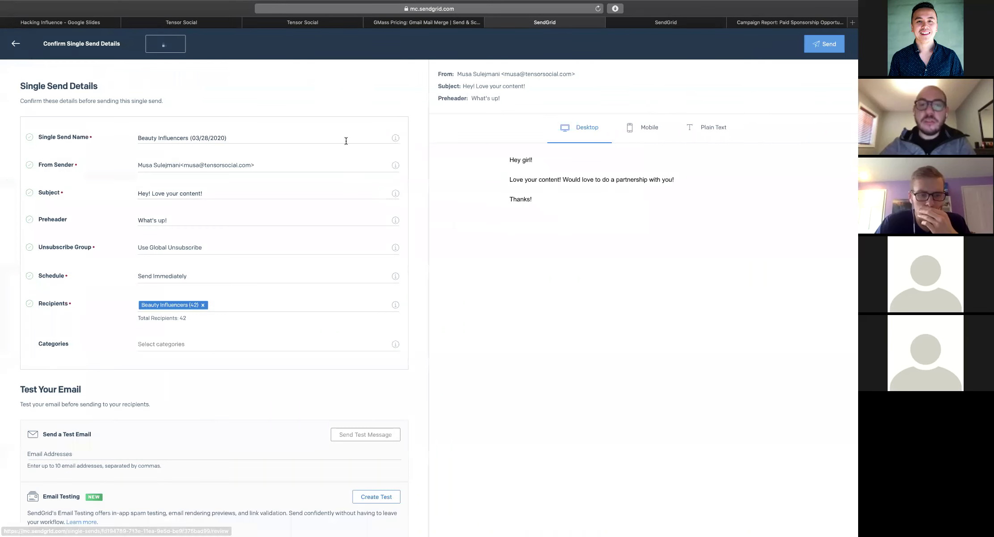
# Back out of the Confirm Single Send Details review to the Single Sends list, leaving it unsent
pyautogui.scroll(-1, 232, 264)
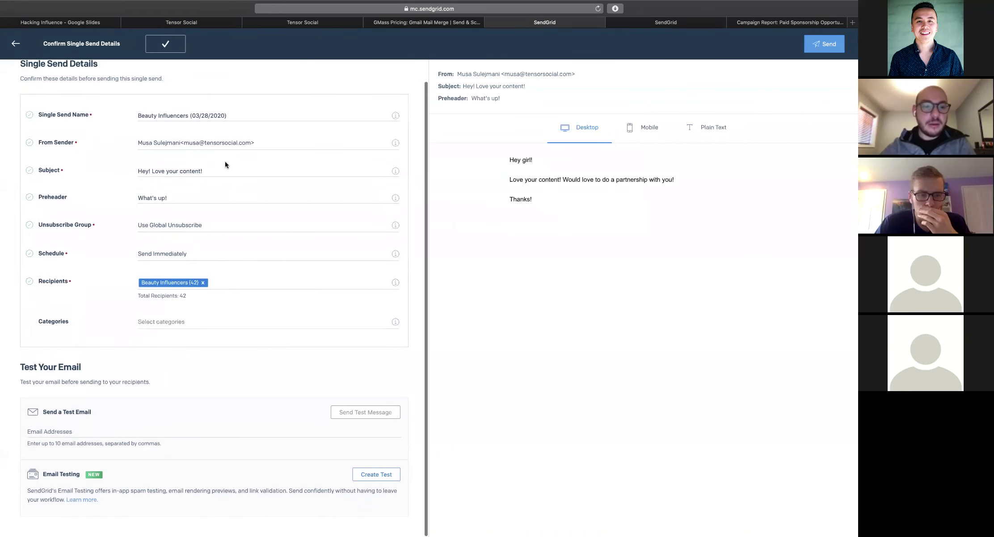
pyautogui.scroll(1, 225, 165)
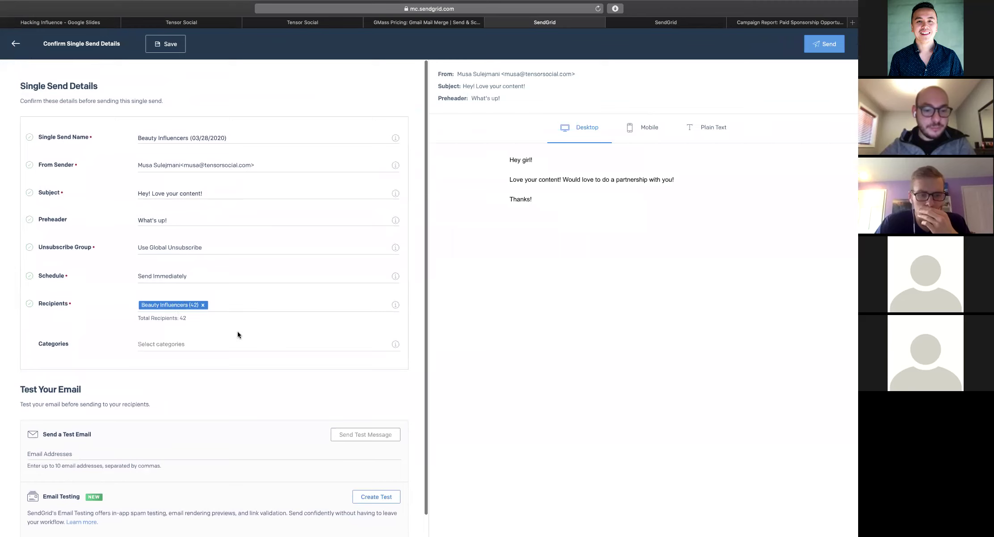
pyautogui.scroll(-1, 238, 331)
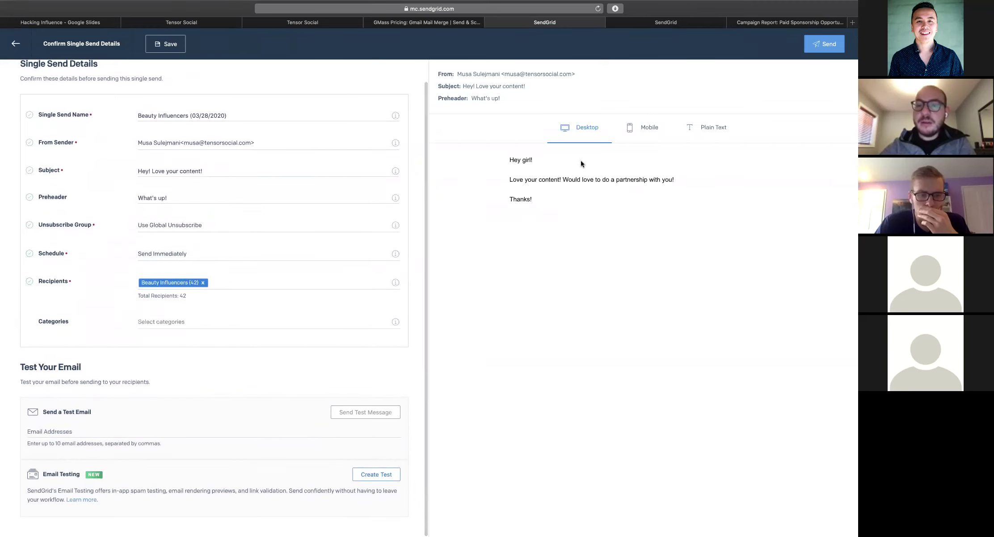
pyautogui.scroll(1, 178, 147)
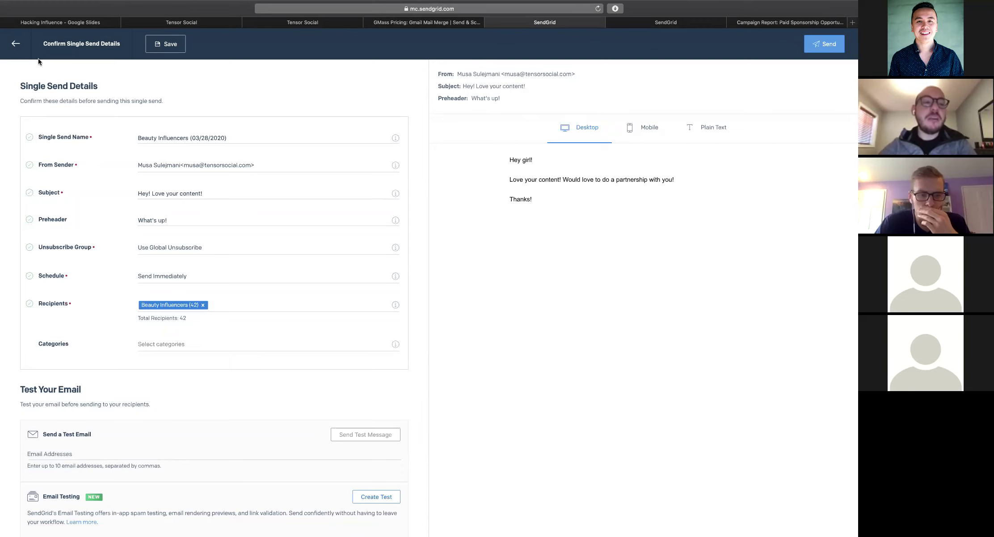
pyautogui.click(15, 48)
pyautogui.click(17, 44)
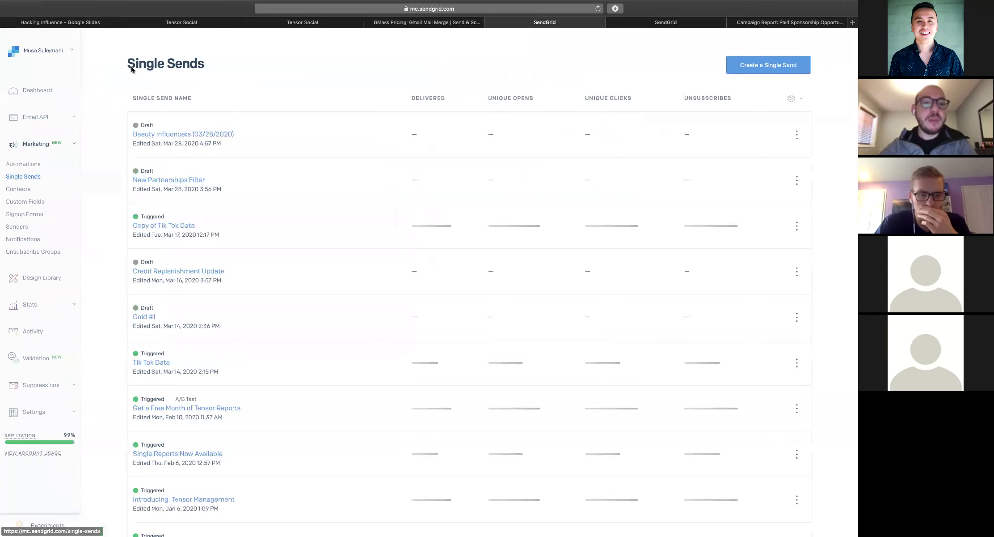
# View Copy of Tik Tok Data's stats (377 unique opens, 23 clicks) as percentages
pyautogui.click(177, 136)
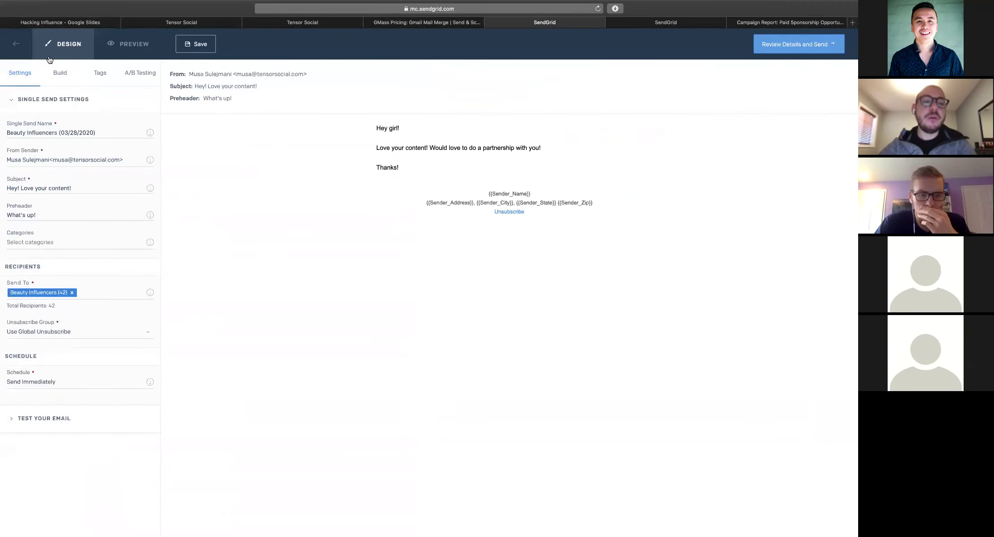
pyautogui.click(16, 43)
pyautogui.scroll(-1, 263, 229)
pyautogui.click(187, 207)
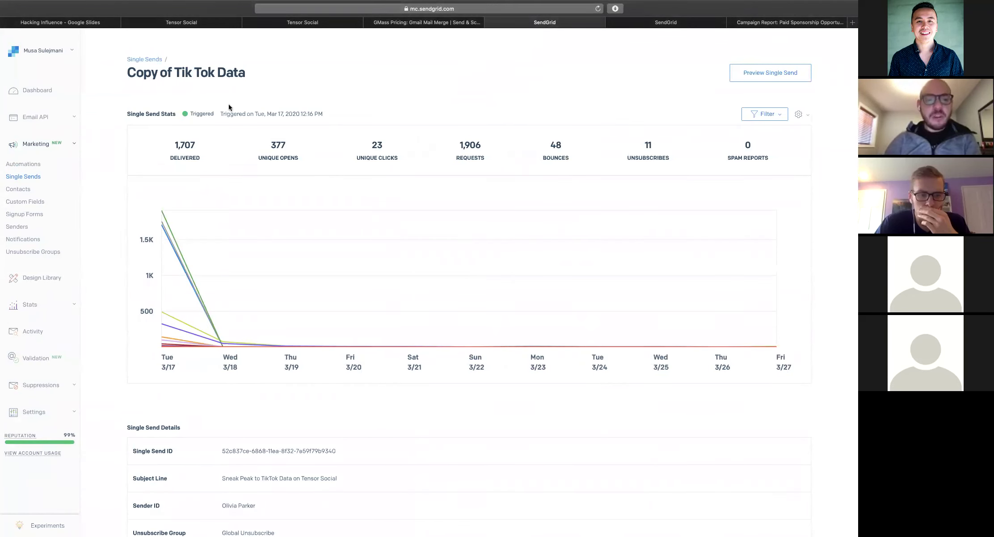
pyautogui.scroll(-6, 190, 117)
pyautogui.scroll(6, 189, 118)
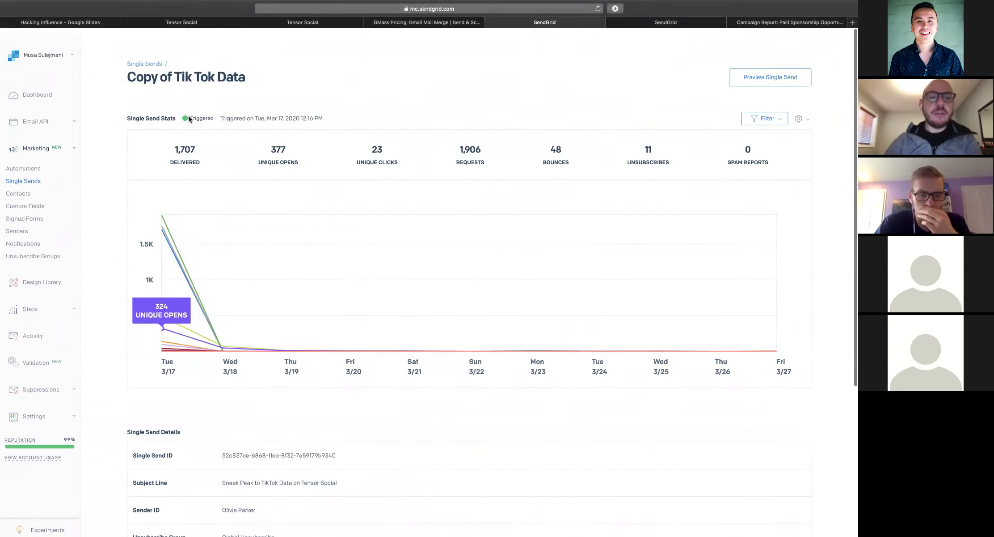
pyautogui.doubleClick(277, 142)
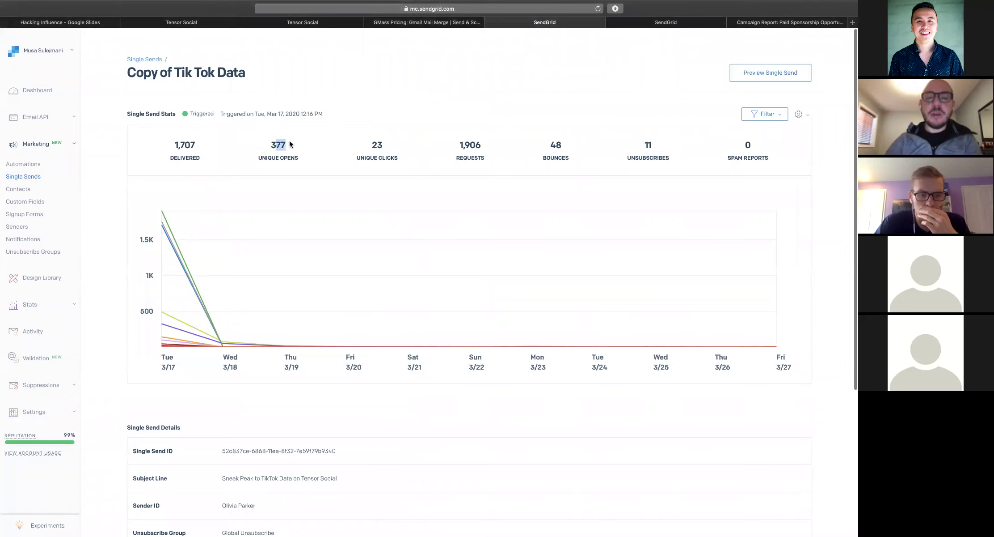
pyautogui.moveTo(376, 143); pyautogui.dragTo(390, 145)
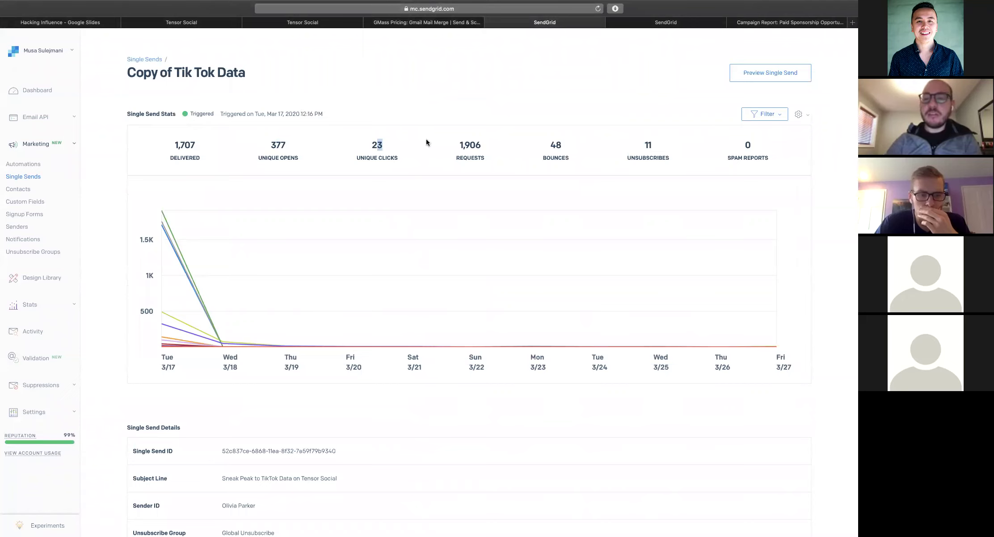
pyautogui.click(797, 115)
pyautogui.click(790, 146)
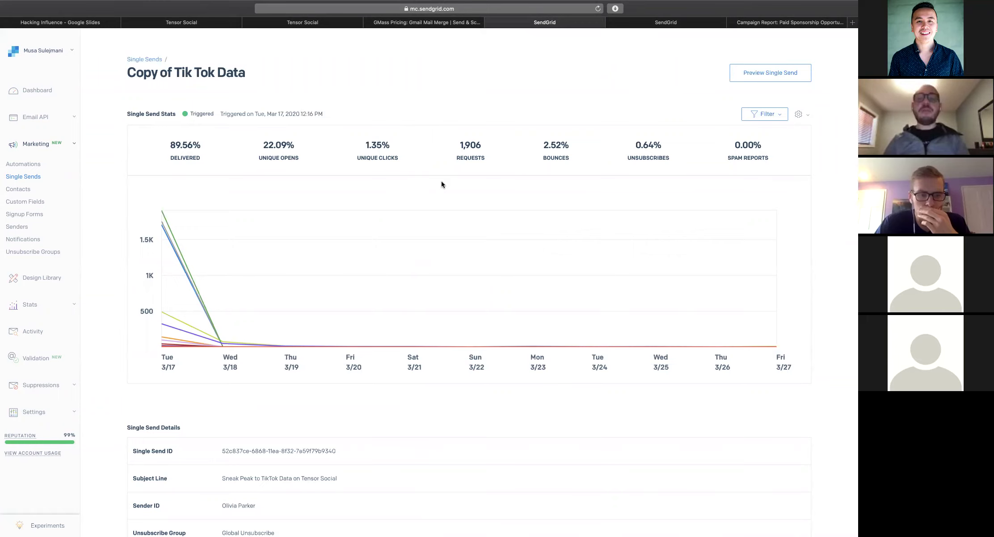
# Open a new browser tab and go to the HubSpot website
pyautogui.press('super+t')
pyautogui.write('hubspot.')
pyautogui.press('Return')
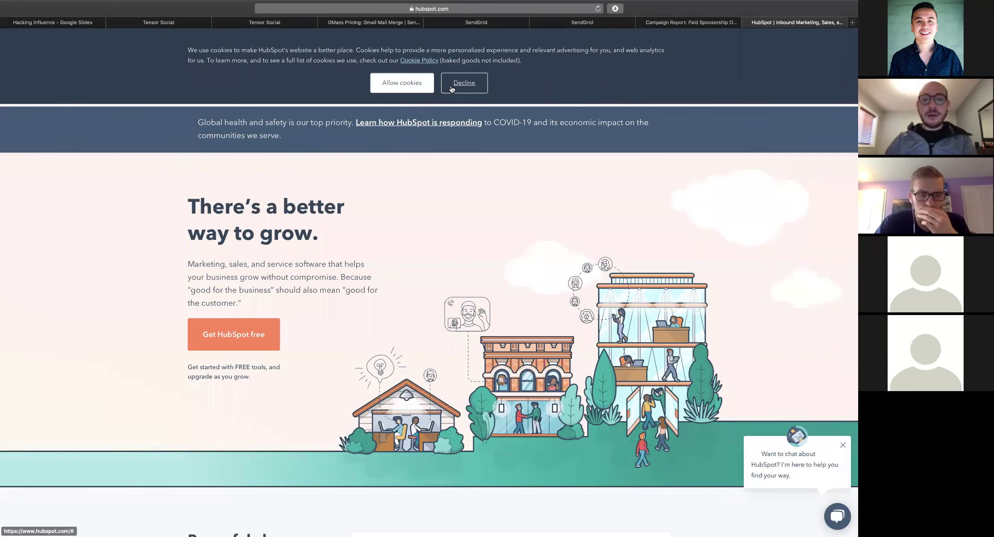
# Allow cookies and choose Get HubSpot free, then the Get free CRM signup
pyautogui.click(387, 88)
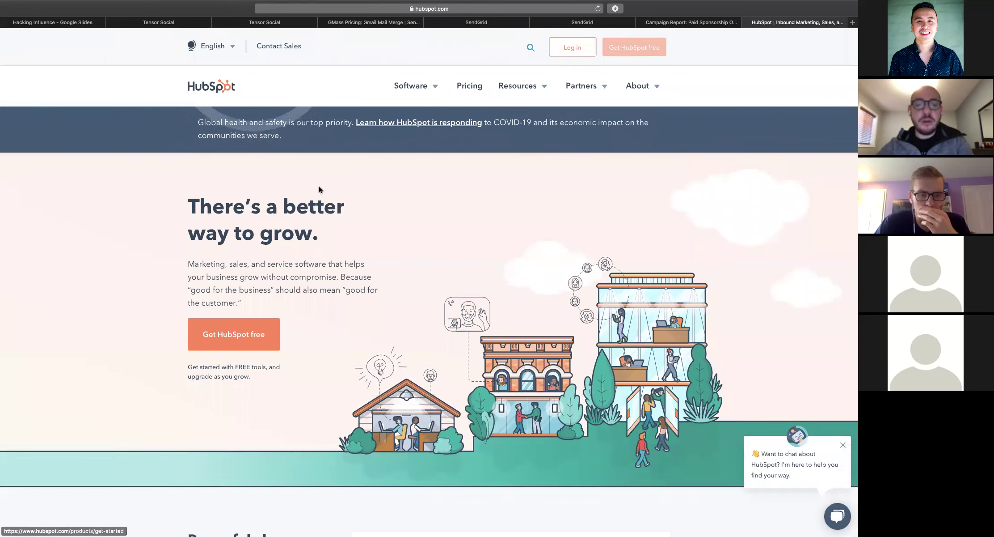
pyautogui.click(633, 49)
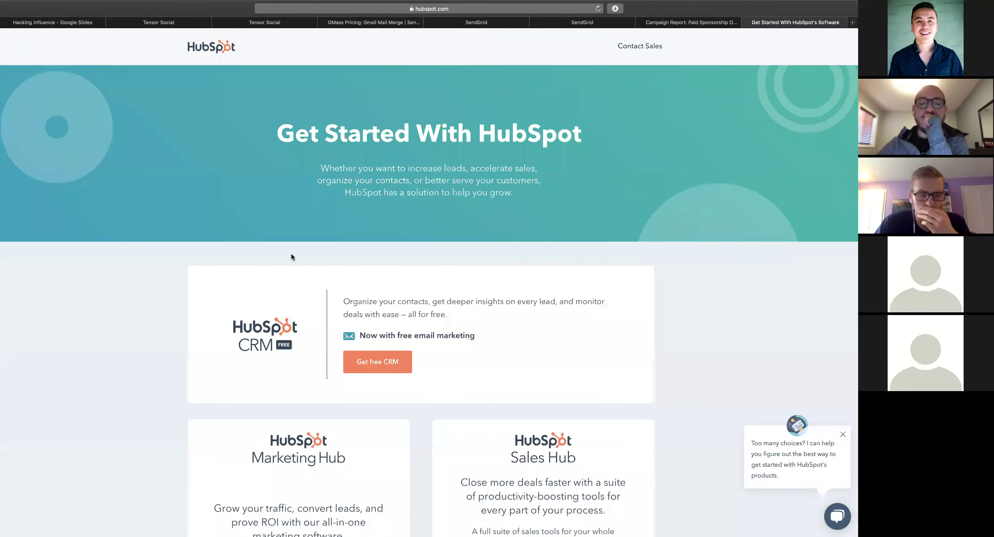
pyautogui.scroll(-3, 212, 323)
pyautogui.scroll(-2, 211, 323)
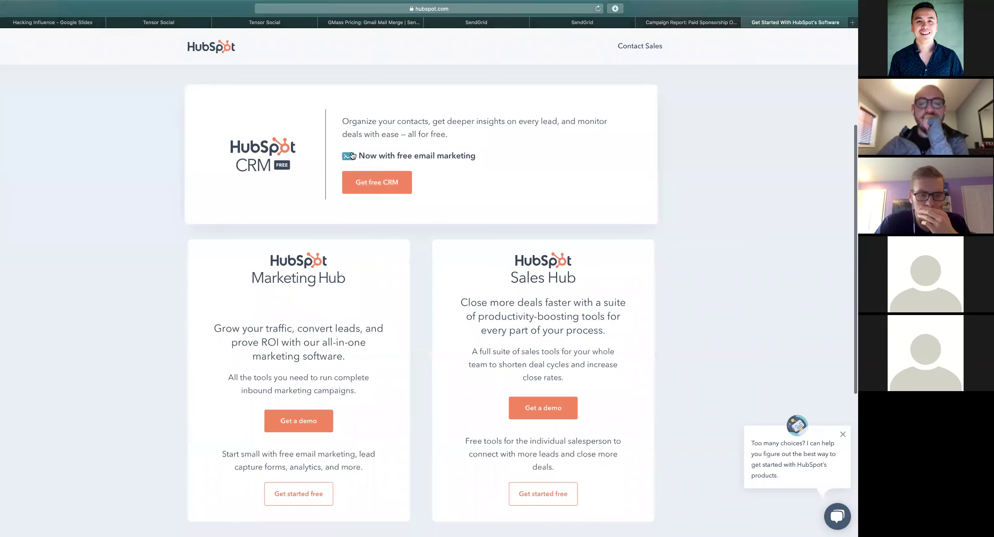
pyautogui.scroll(-1, 352, 155)
pyautogui.scroll(2, 447, 188)
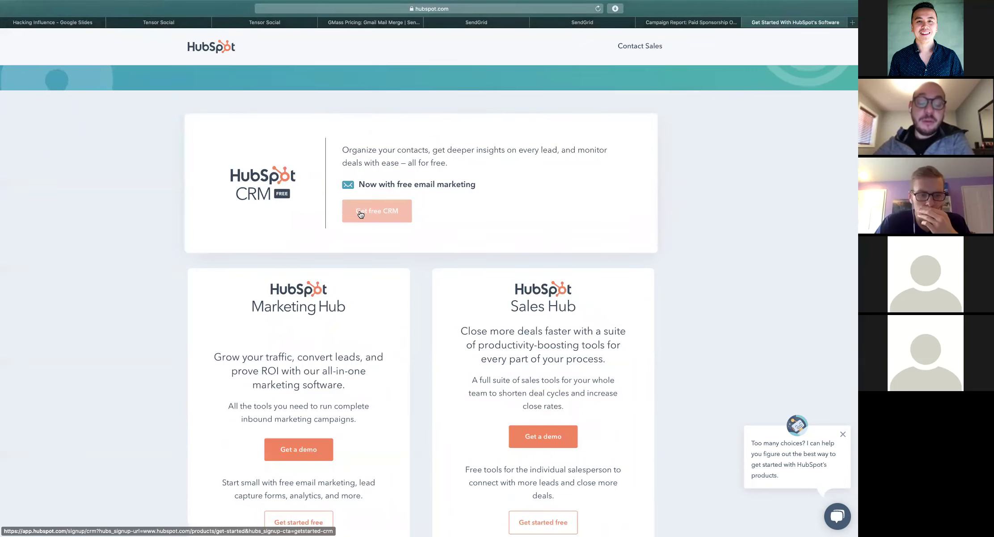
pyautogui.click(361, 214)
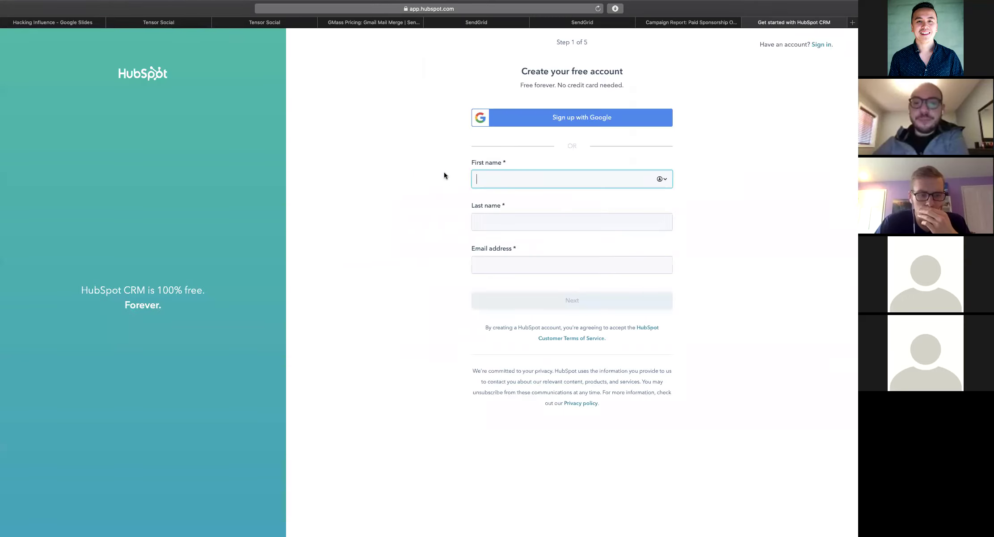
# Enter the user's first name, last name and e-mail address and submit the signup form
pyautogui.press('Tab')
pyautogui.press('Tab')
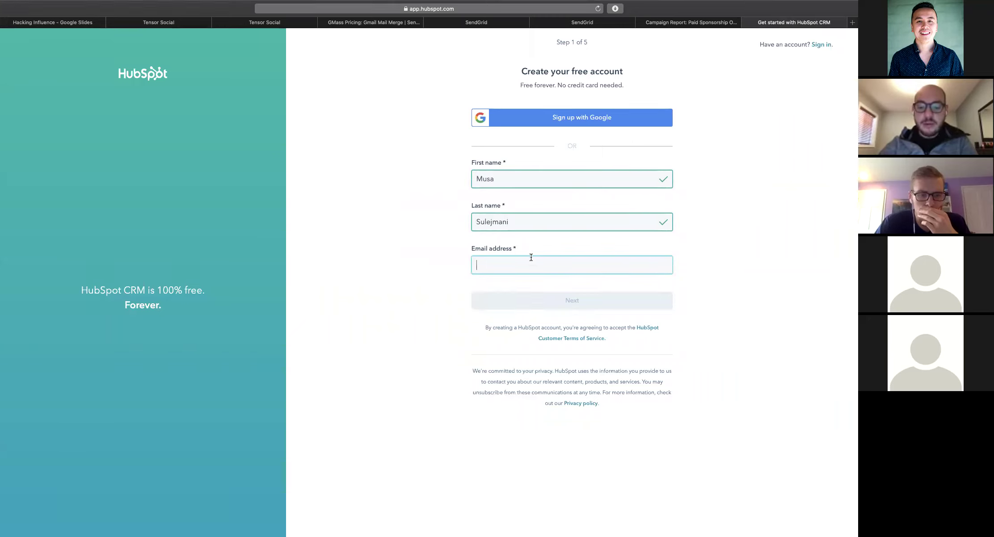
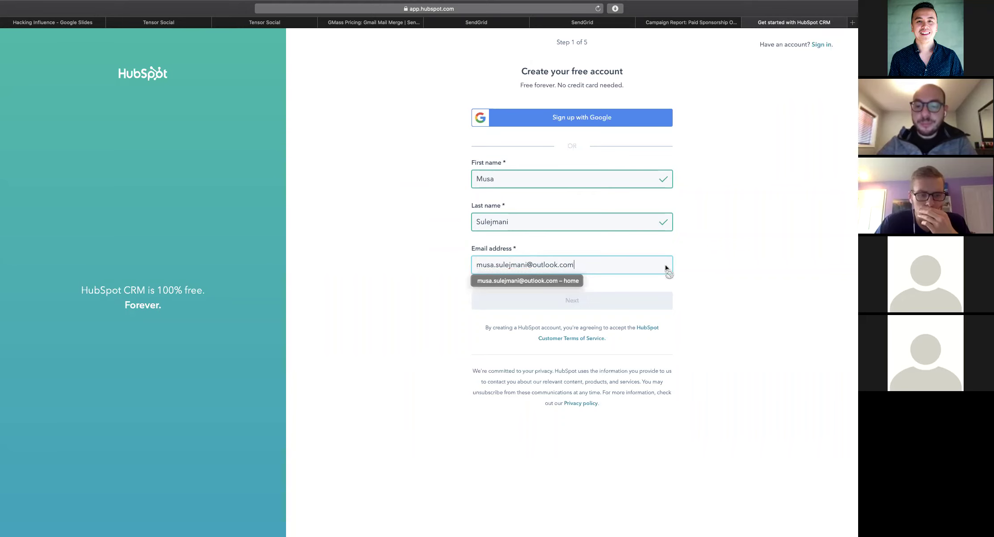
pyautogui.click(617, 299)
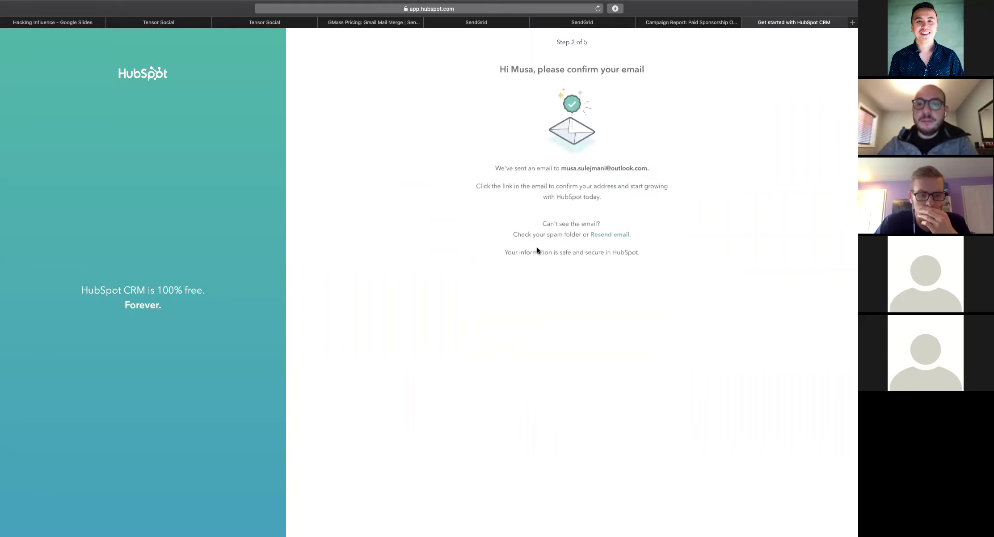
pyautogui.press('super+space')
# Launch Outlook and confirm the address via the link in HubSpot's confirmation email
pyautogui.write('outlook')
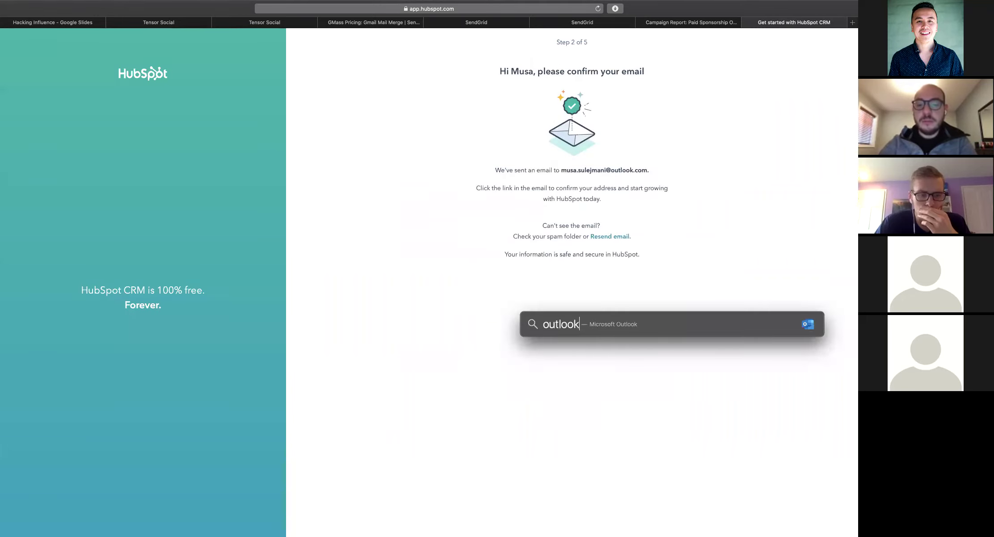
pyautogui.press('Return')
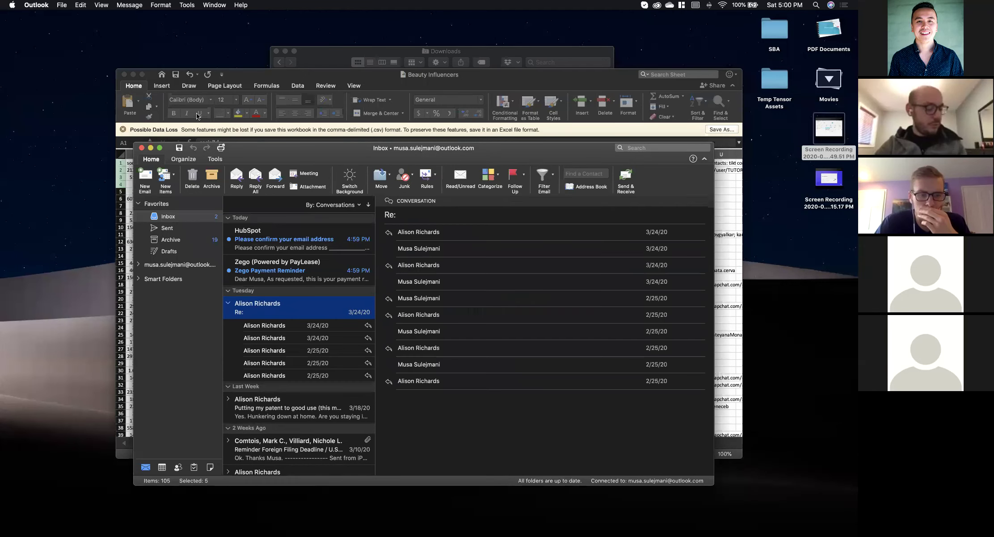
pyautogui.click(240, 224)
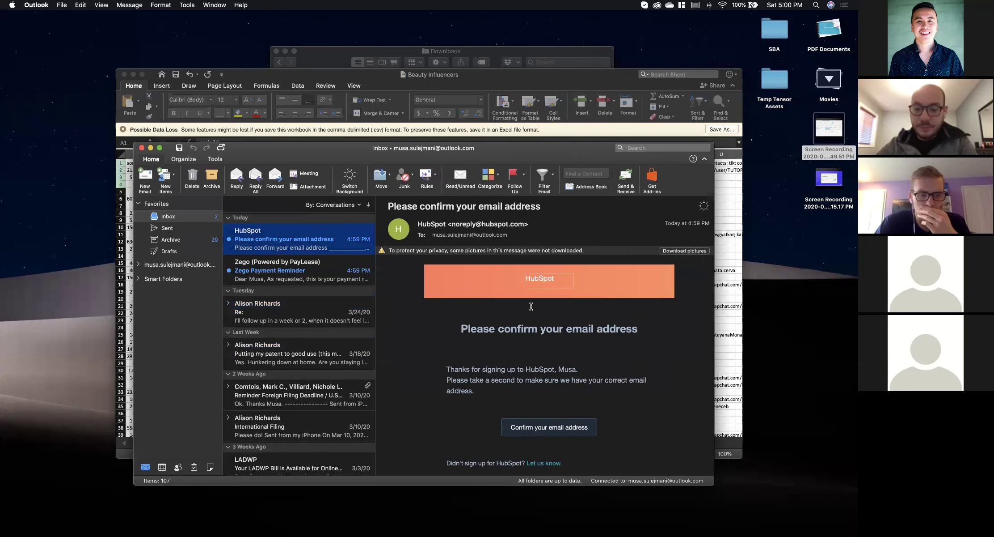
pyautogui.click(530, 420)
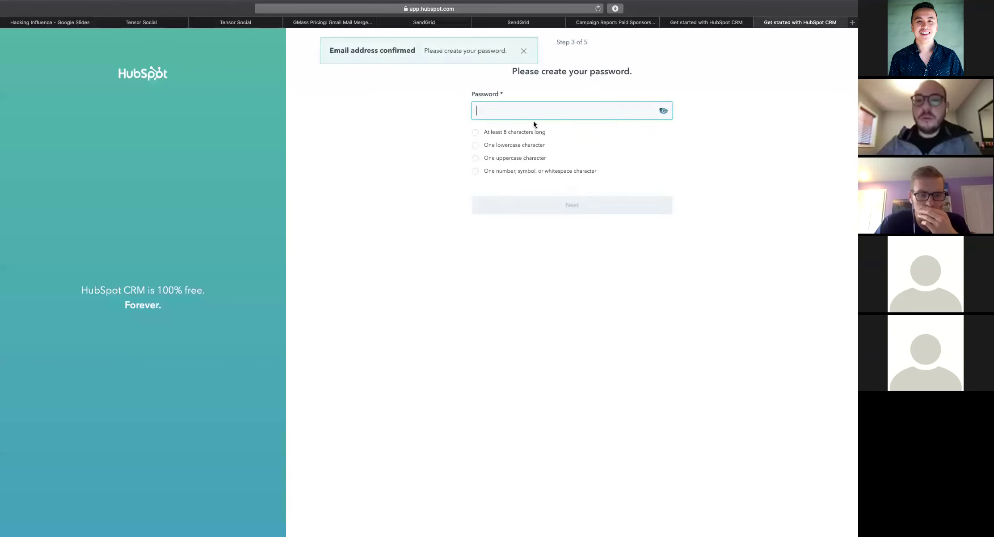
# Set the account password, then enter website tensorsocial.com and company name Tensor Social
pyautogui.write('••••••••••')
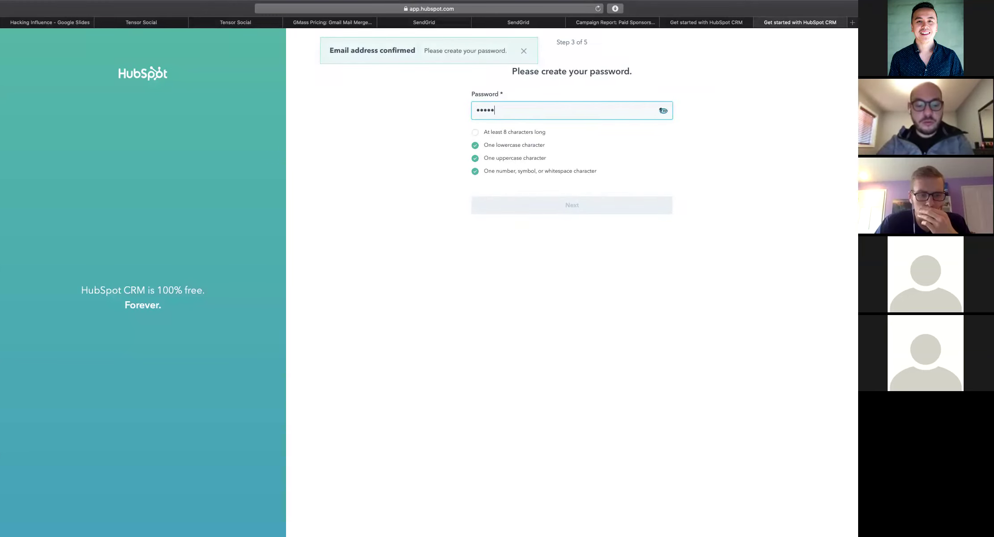
pyautogui.click(530, 204)
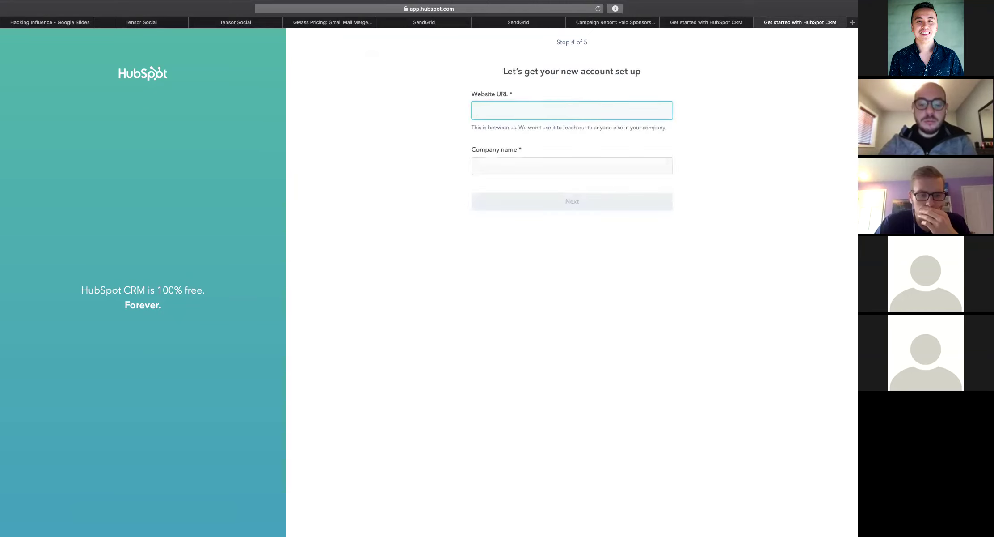
pyautogui.write('https://')
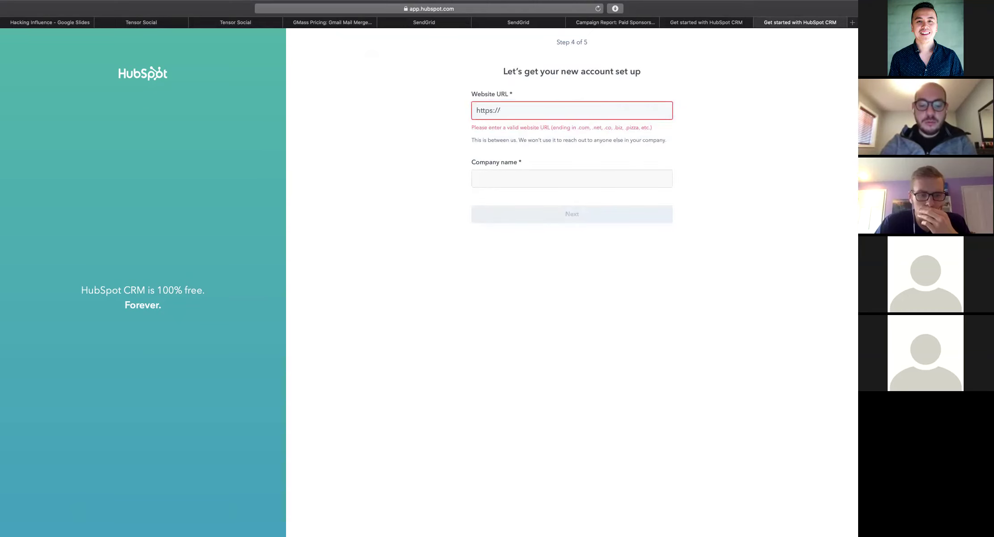
pyautogui.write('tensorsocial.com')
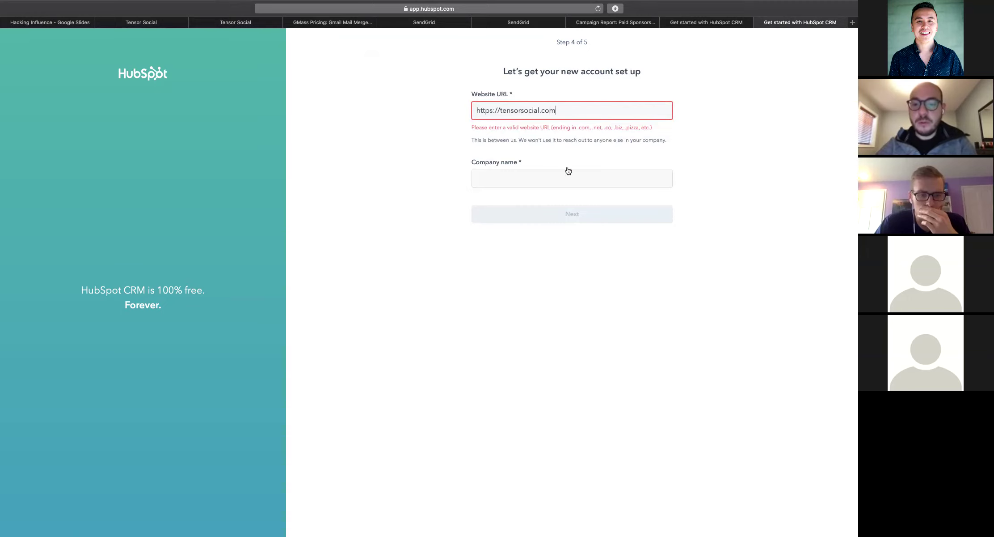
pyautogui.click(566, 171)
pyautogui.write('Tensor Social')
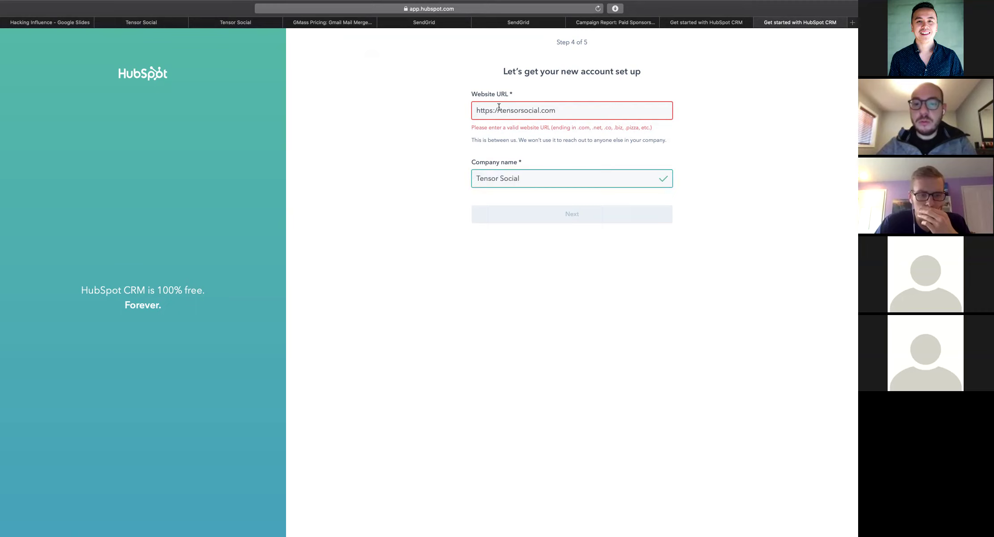
pyautogui.moveTo(499, 106); pyautogui.dragTo(475, 110)
pyautogui.press('BackSpace')
pyautogui.click(542, 203)
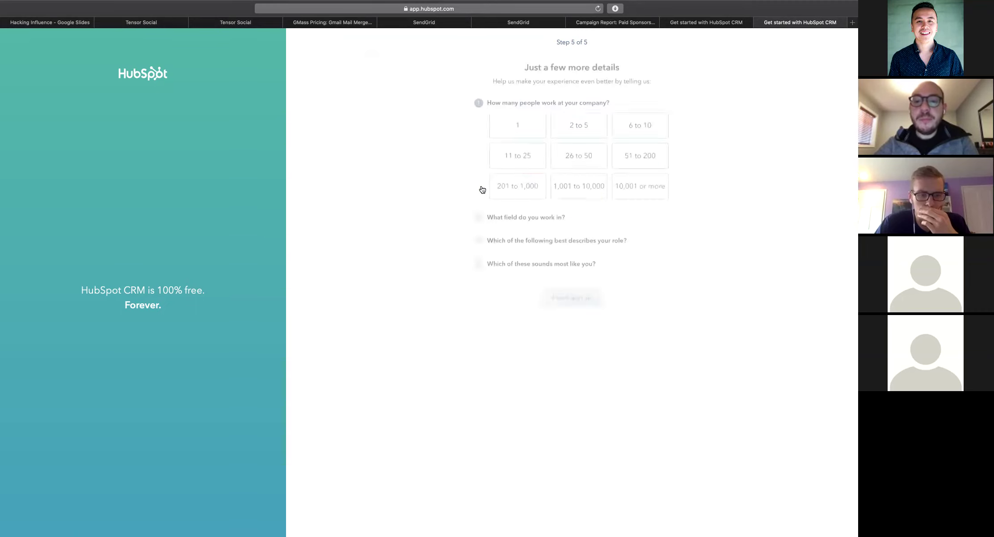
# Answer the company size, field, role and never-used-a-CRM questions to finish sign-up
pyautogui.click(517, 126)
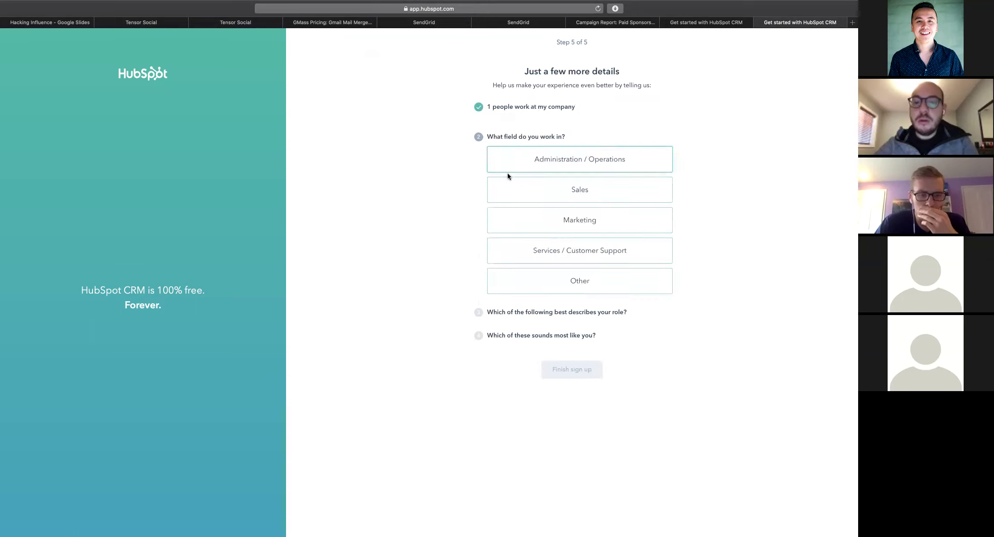
pyautogui.click(524, 157)
pyautogui.click(515, 176)
pyautogui.click(514, 197)
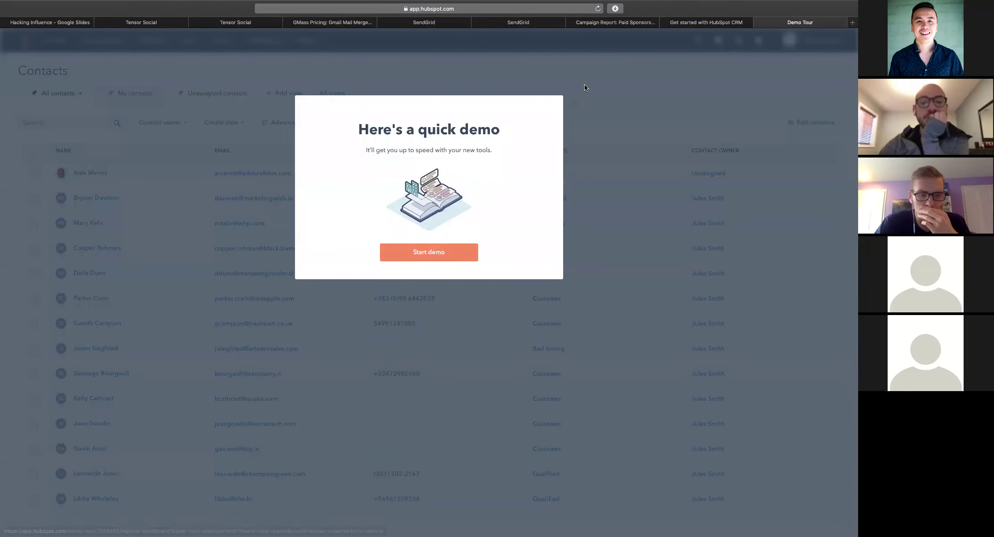
# Start and exit the demo tour, landing on Contacts with the welcome message dismissed
pyautogui.click(449, 249)
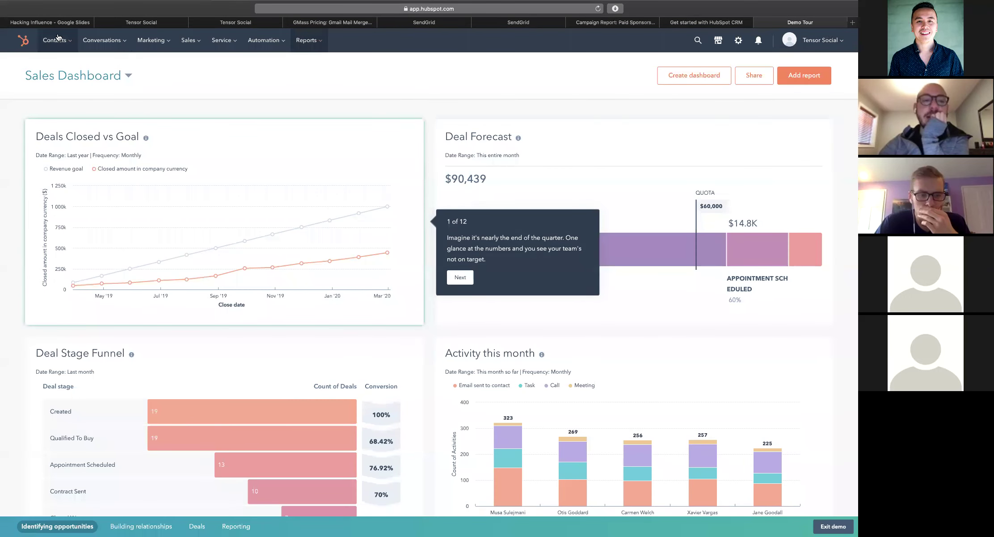
pyautogui.click(53, 40)
pyautogui.click(60, 74)
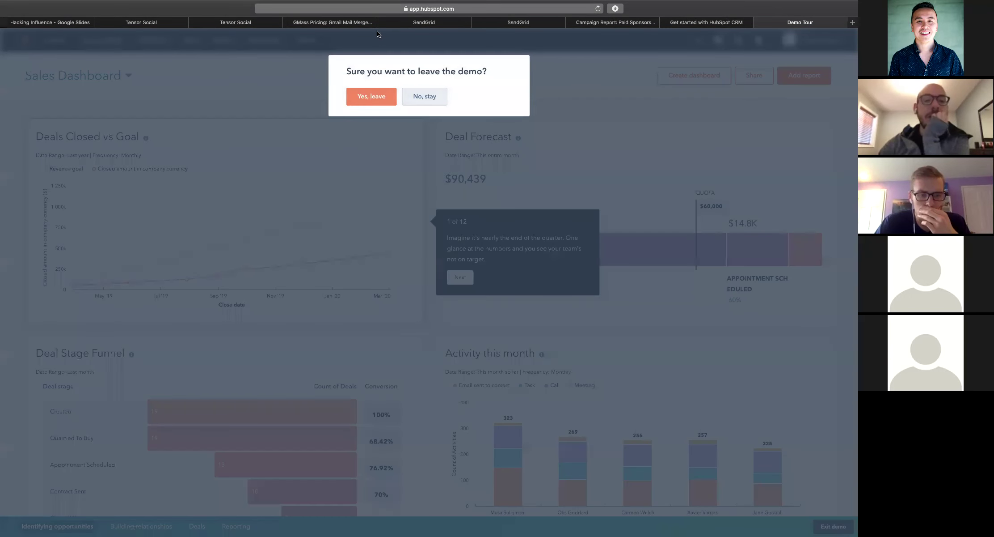
pyautogui.click(353, 97)
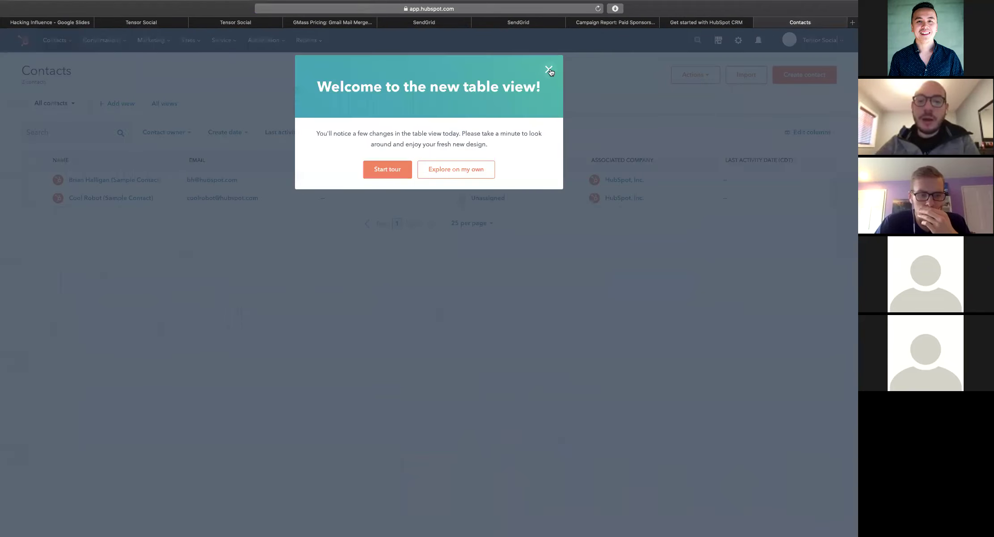
pyautogui.click(549, 69)
# Begin a new contacts import using a file from the computer
pyautogui.click(761, 77)
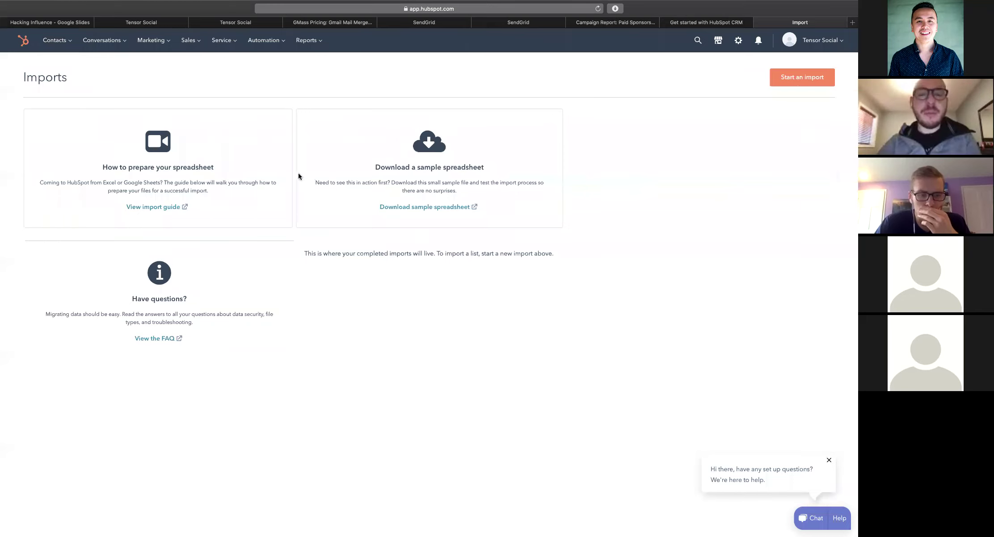
pyautogui.click(799, 81)
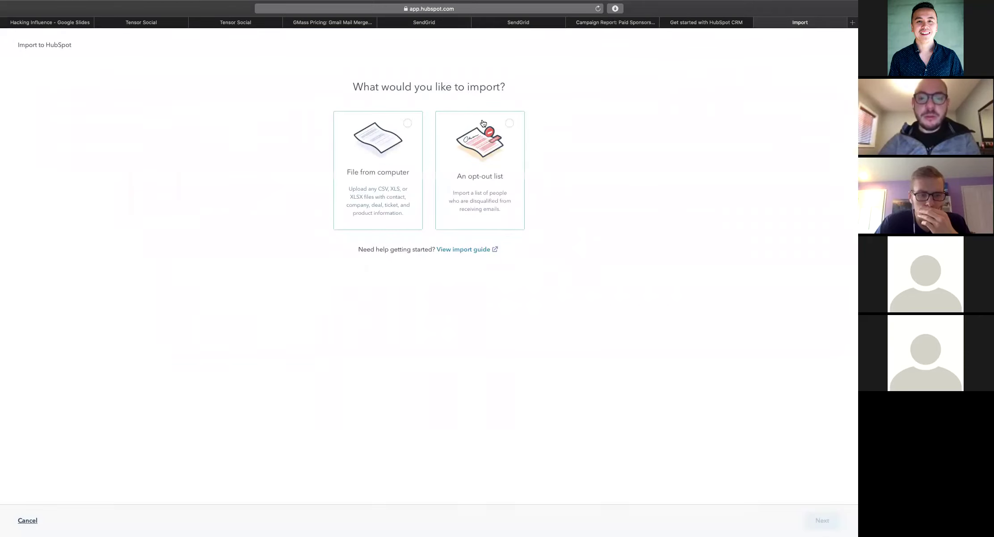
pyautogui.click(395, 130)
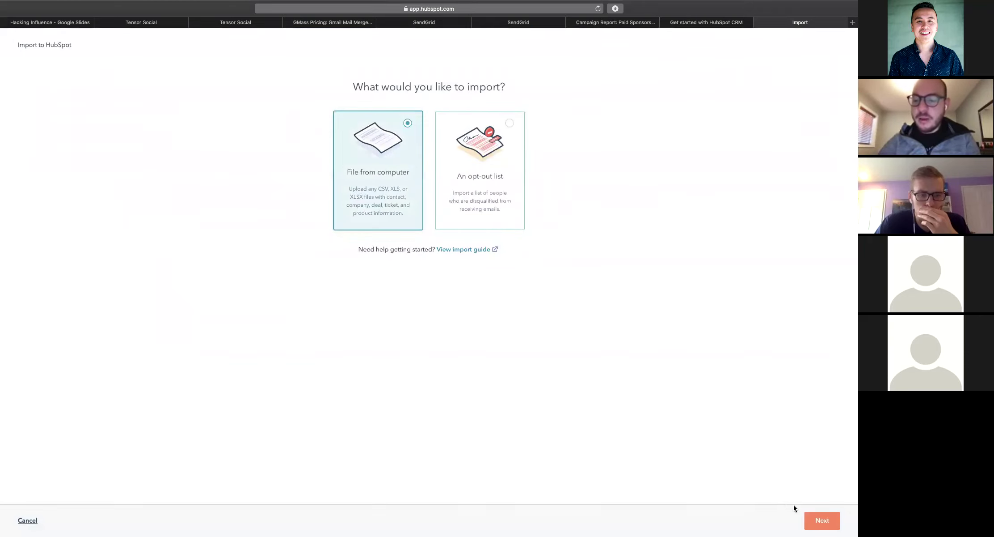
# Set up a one-file, one-object Contacts import and upload Beauty Influencers.csv
pyautogui.click(821, 521)
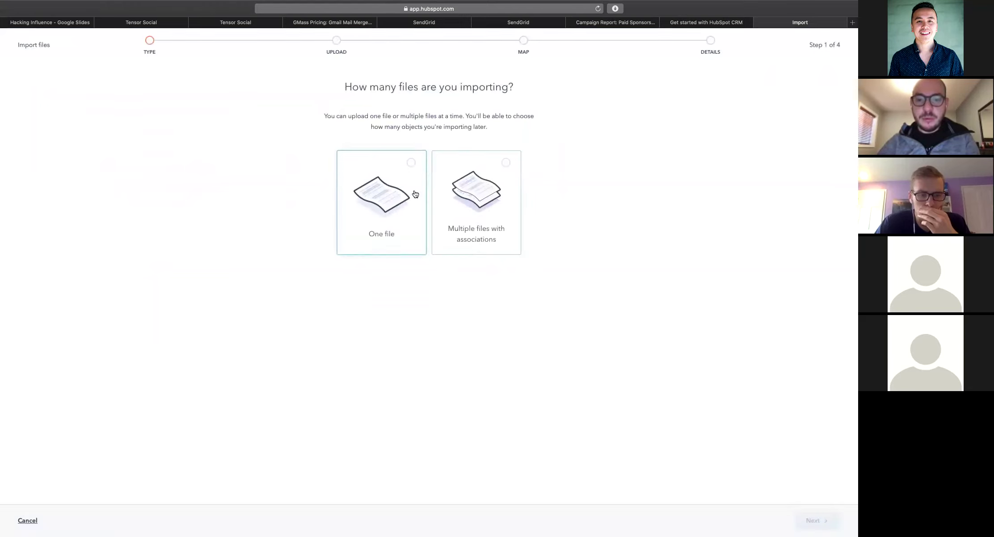
pyautogui.click(415, 194)
pyautogui.click(816, 520)
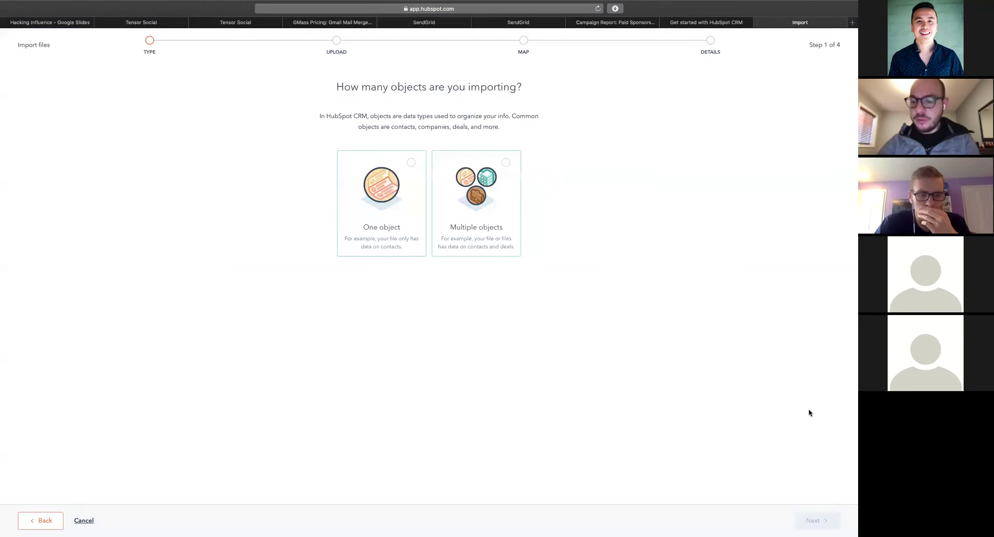
pyautogui.click(477, 190)
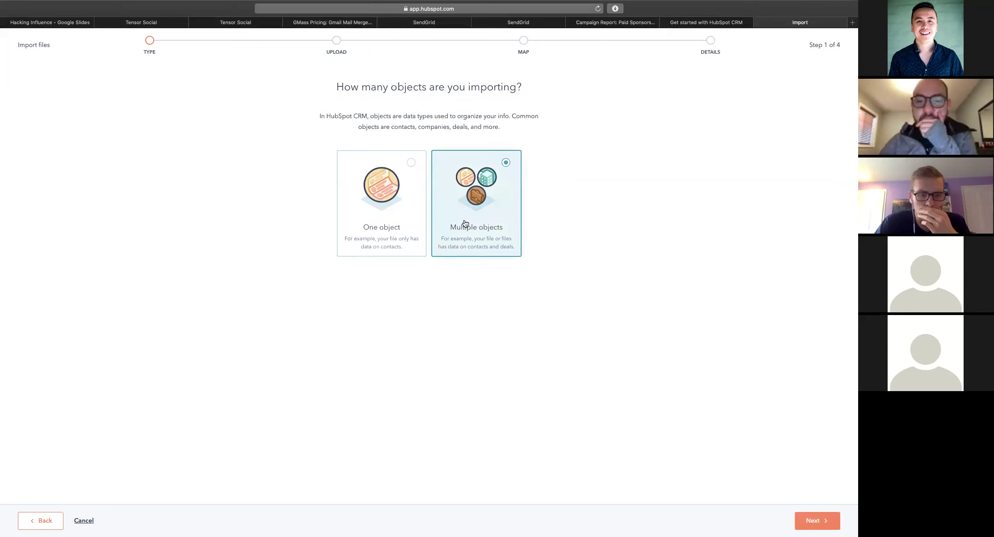
pyautogui.click(377, 196)
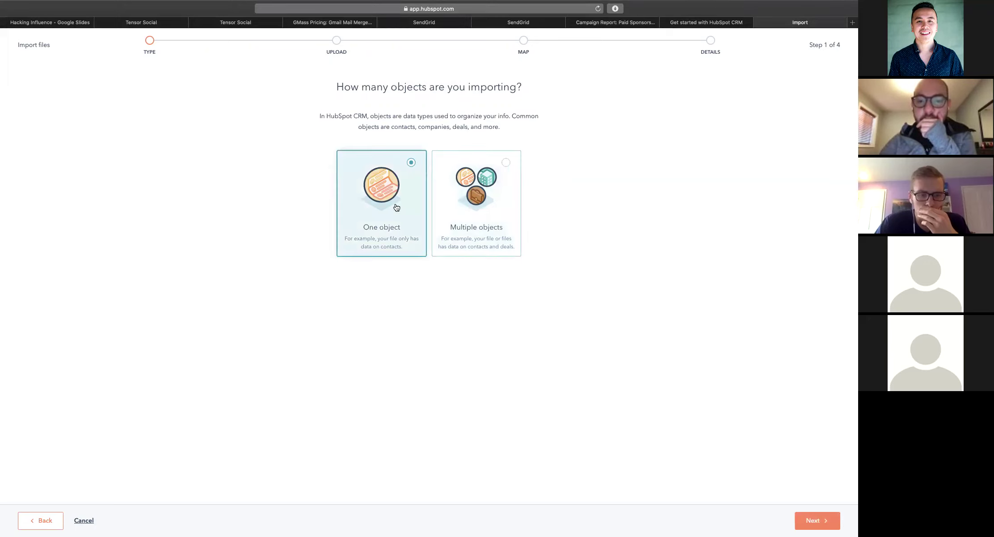
pyautogui.click(818, 520)
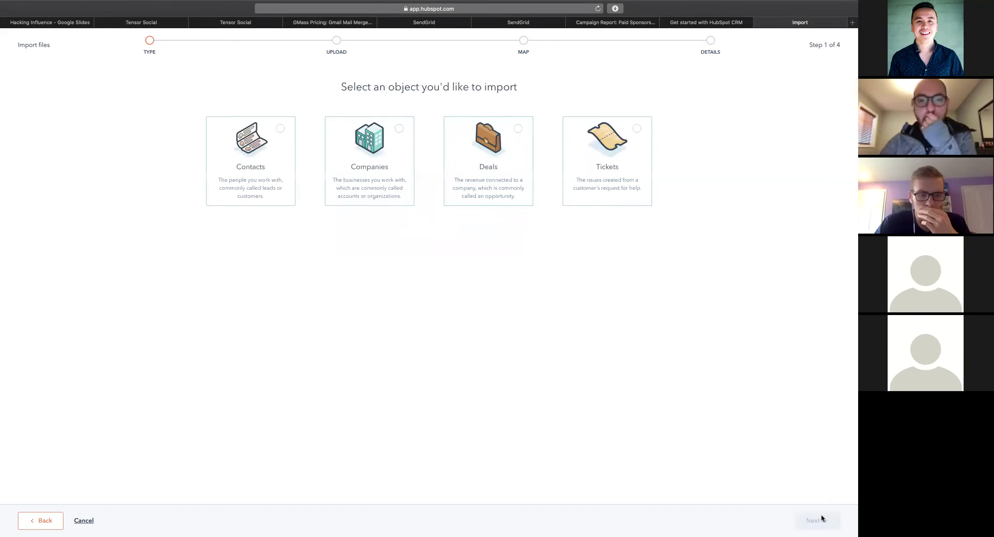
pyautogui.click(288, 156)
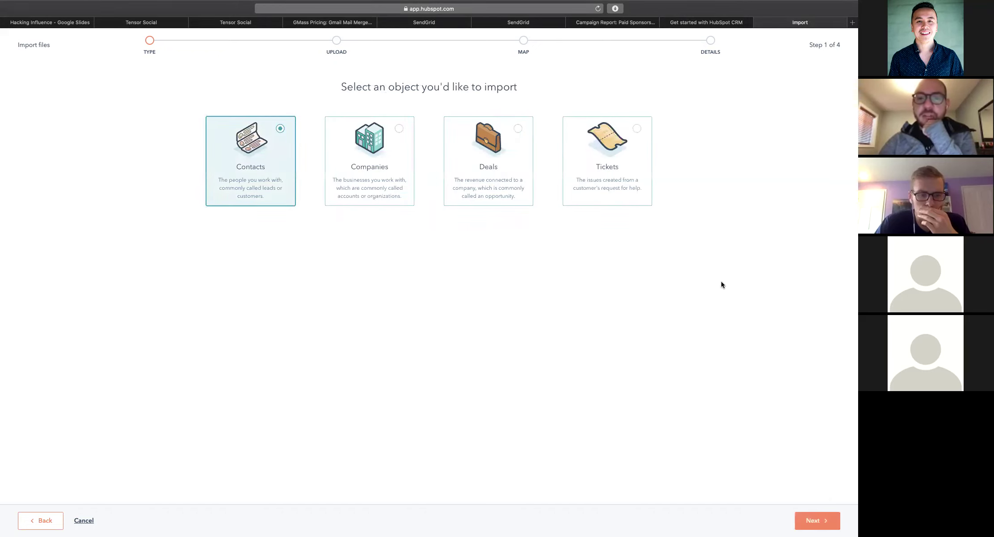
pyautogui.click(812, 520)
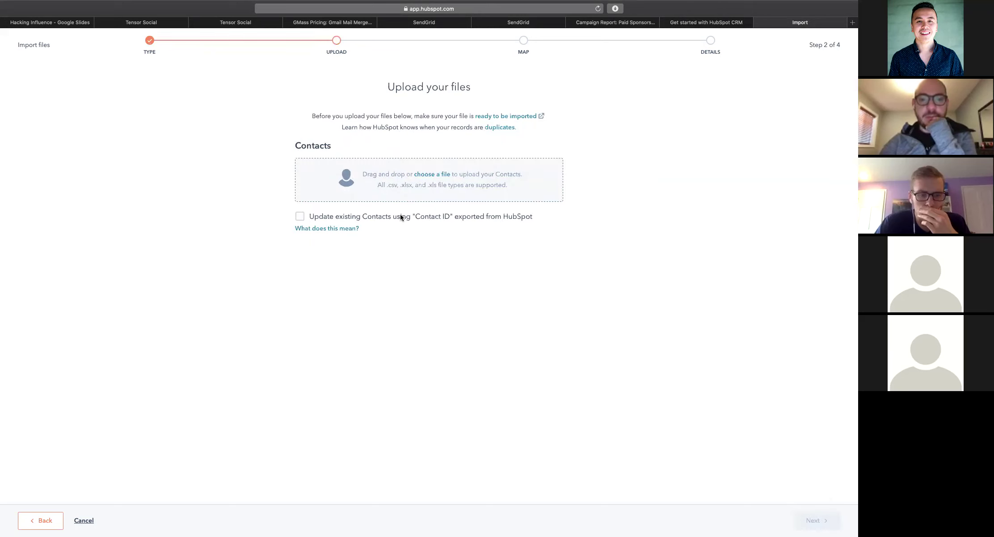
pyautogui.click(438, 180)
pyautogui.doubleClick(338, 68)
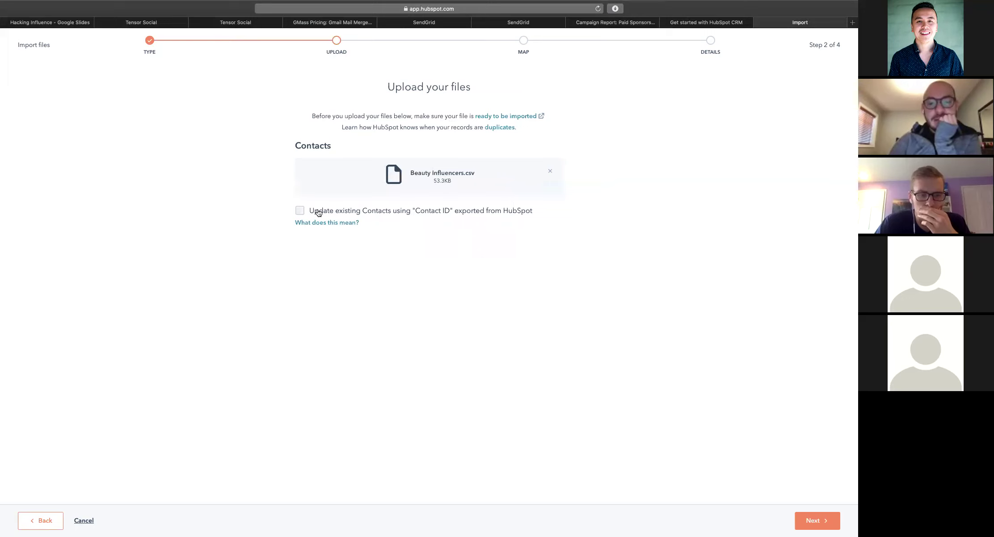
pyautogui.click(813, 520)
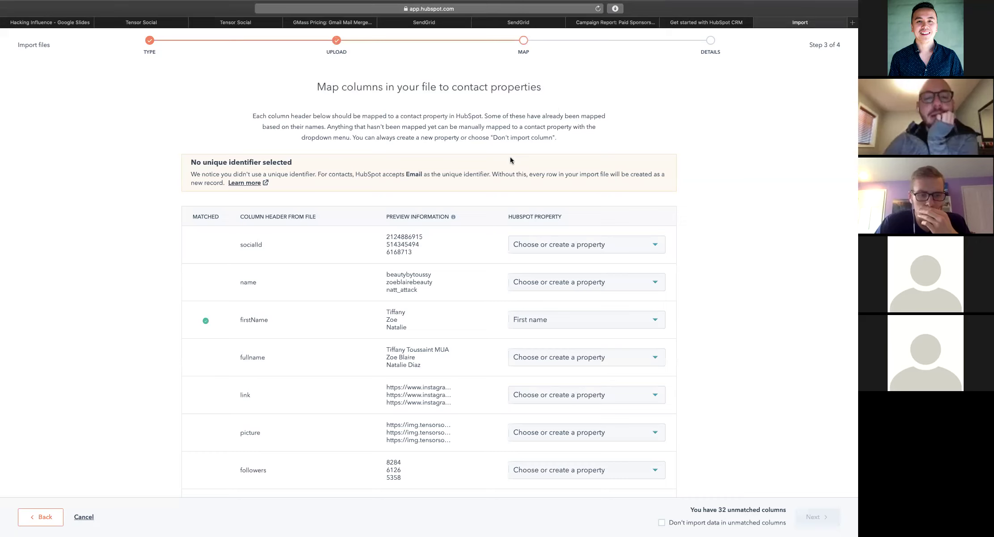
# Map the link column to the Website URL property
pyautogui.scroll(-3, 454, 182)
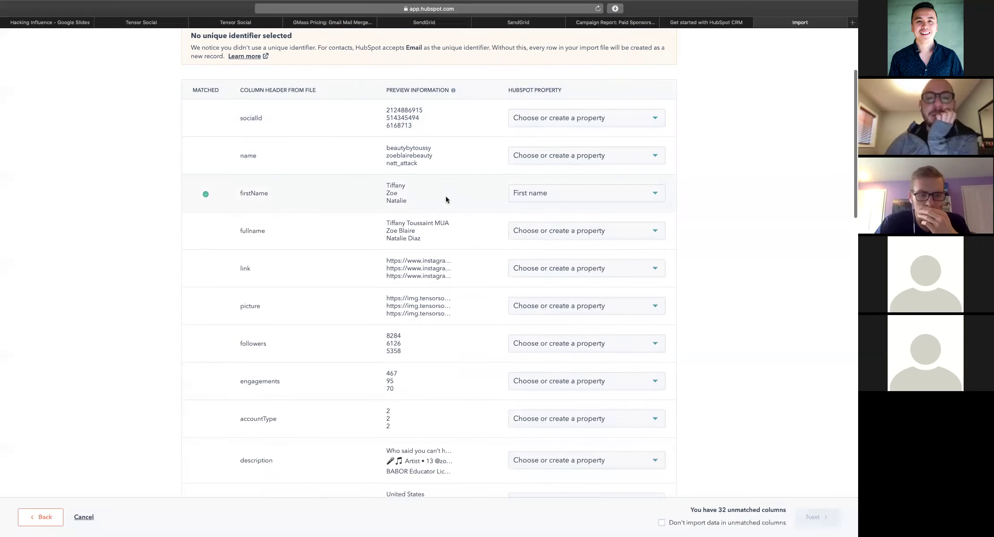
pyautogui.scroll(-2, 446, 196)
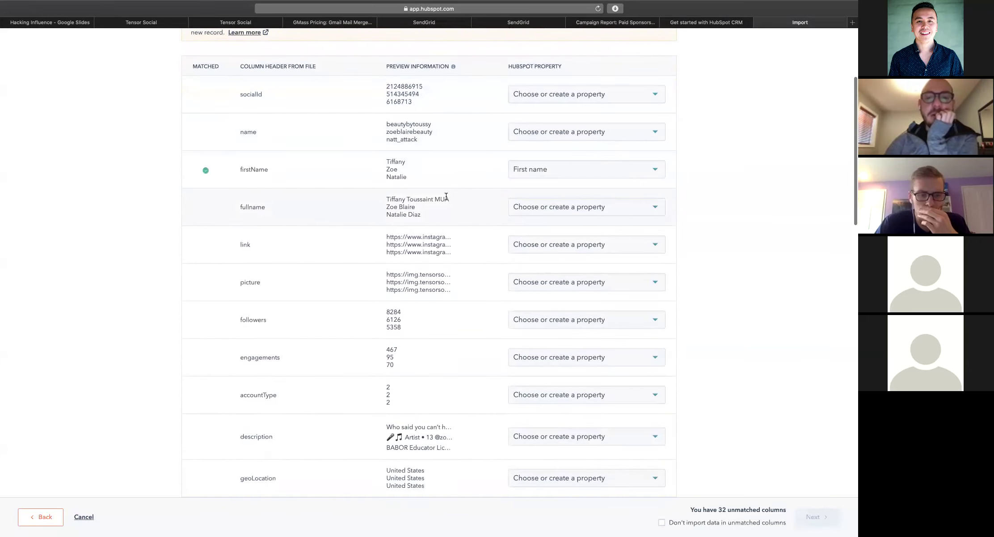
pyautogui.scroll(-1, 446, 196)
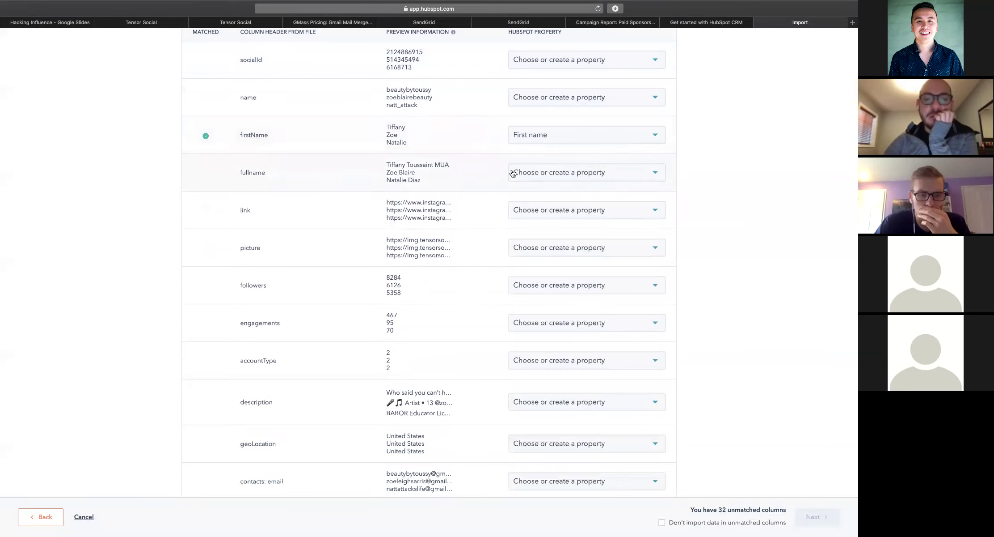
pyautogui.scroll(-1, 484, 185)
pyautogui.click(544, 185)
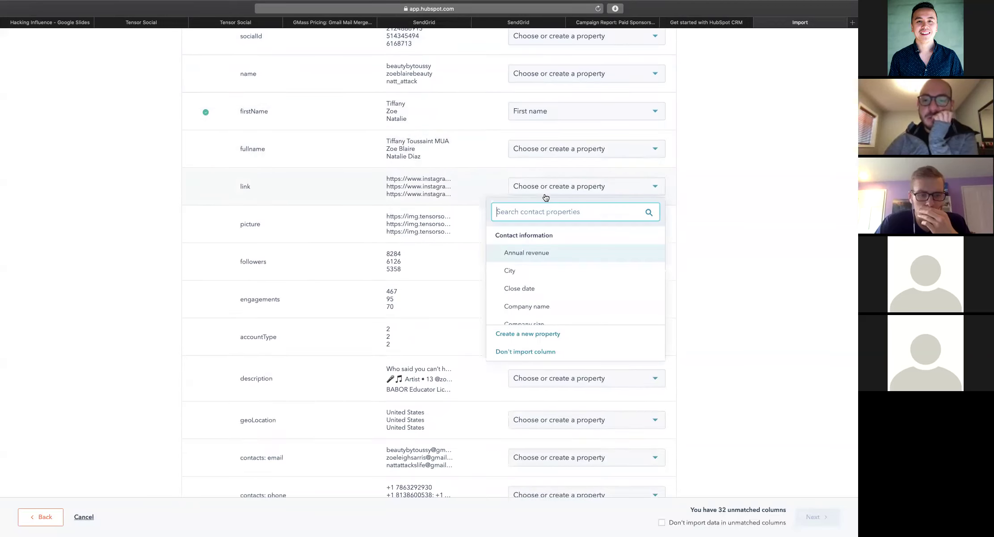
pyautogui.scroll(-10, 538, 268)
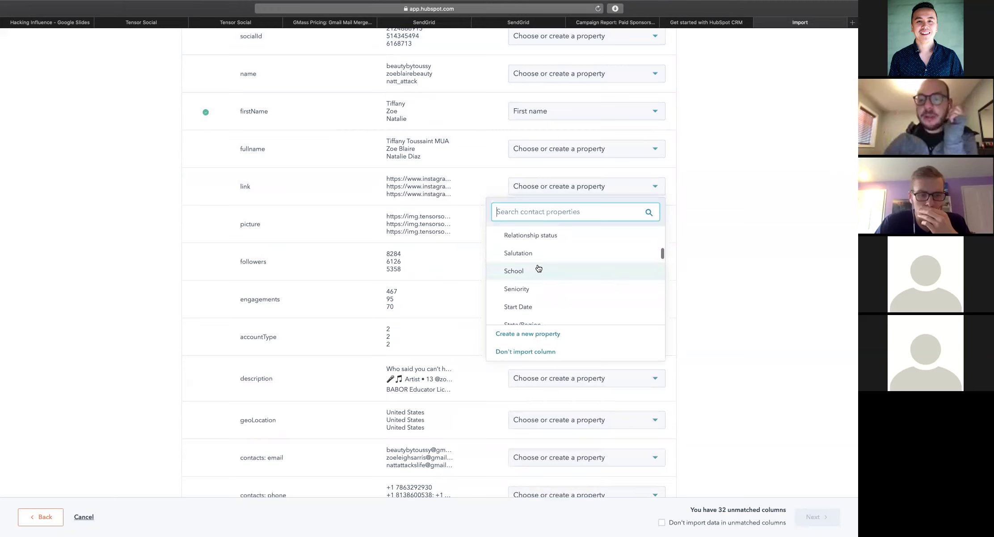
pyautogui.scroll(-1, 539, 268)
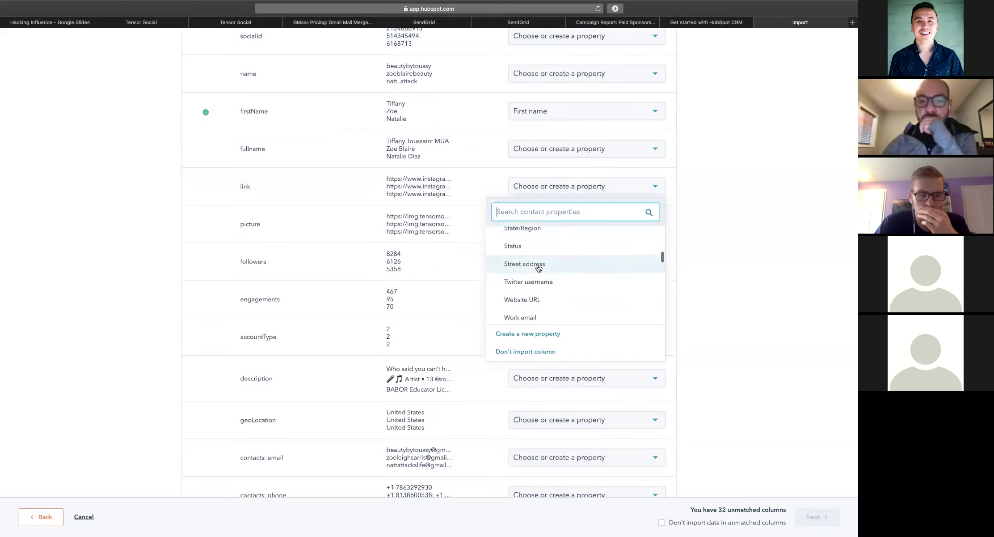
pyautogui.scroll(-2, 540, 271)
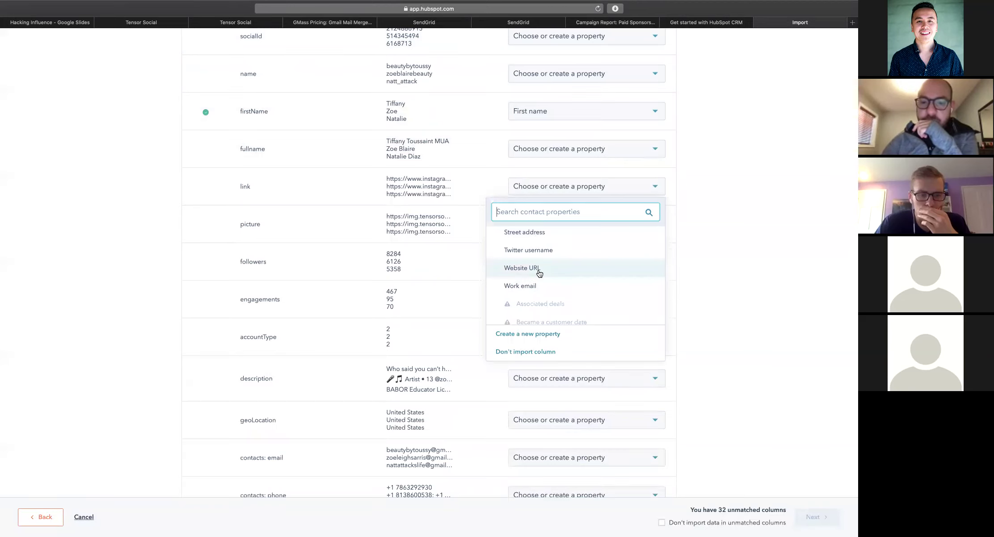
pyautogui.click(540, 268)
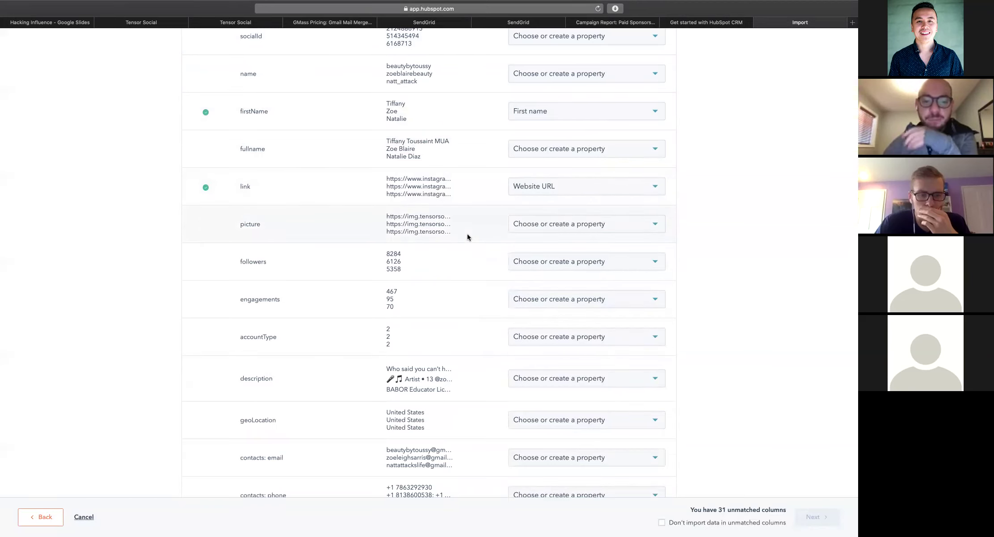
# Start creating a new contact property for the followers column
pyautogui.scroll(-2, 467, 233)
pyautogui.click(529, 222)
pyautogui.scroll(-5, 541, 335)
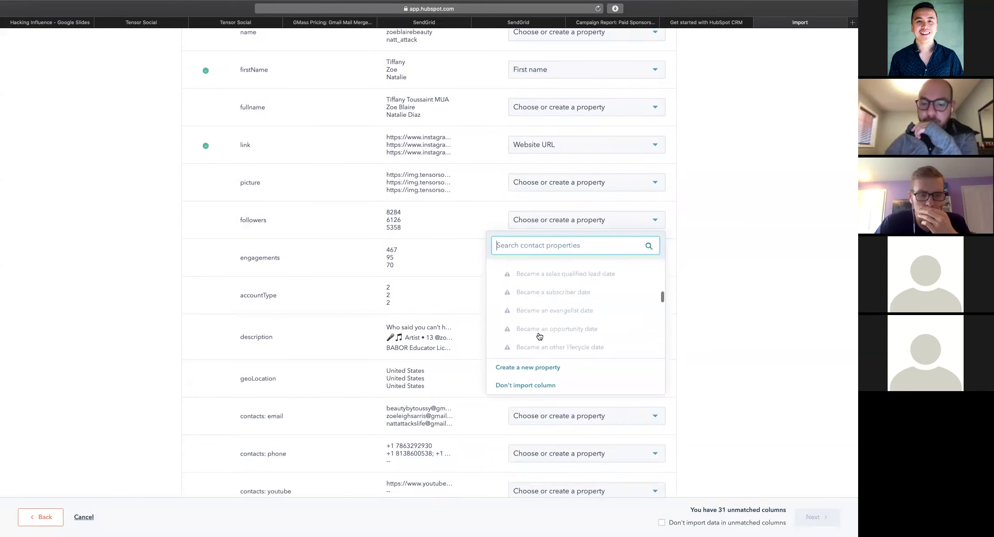
pyautogui.scroll(-5, 538, 334)
pyautogui.click(528, 367)
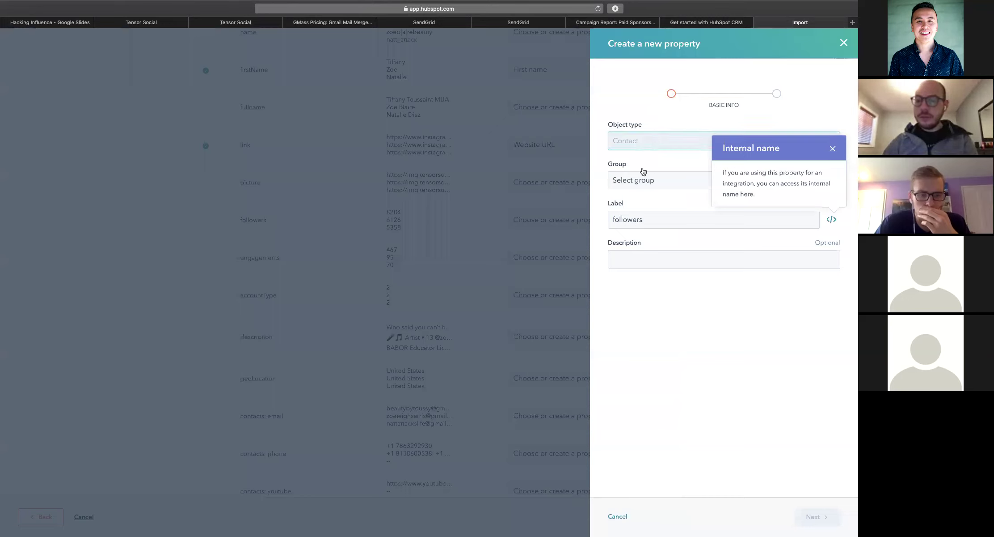
# Put the new followers property in the Contact information group
pyautogui.click(833, 148)
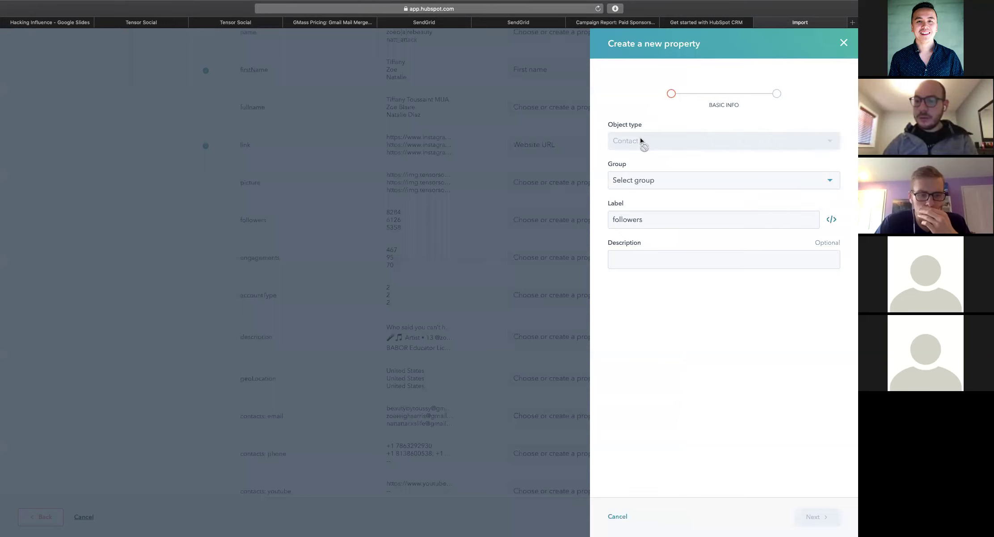
pyautogui.click(641, 180)
pyautogui.click(657, 191)
pyautogui.click(644, 215)
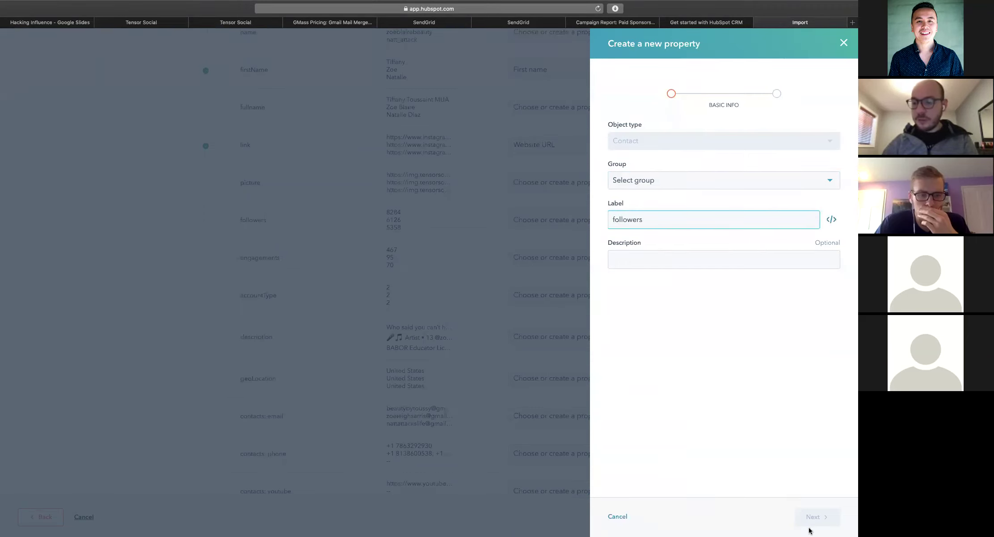
pyautogui.click(693, 188)
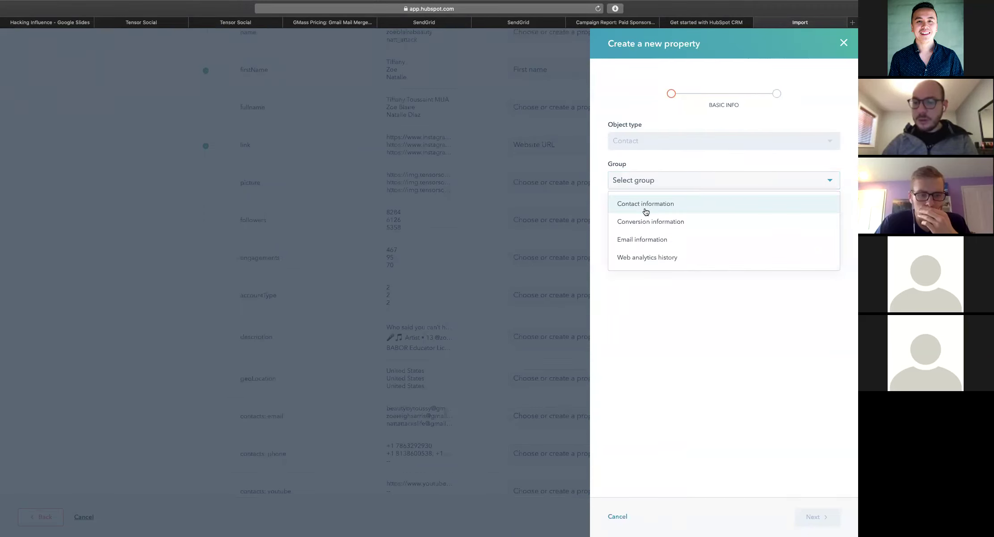
pyautogui.click(645, 206)
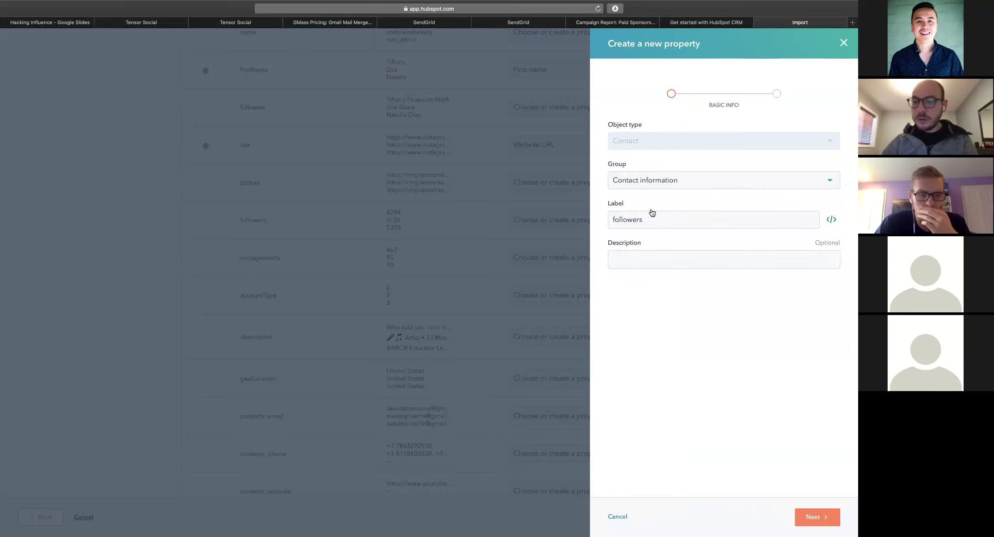
# Make followers a single-line text field and create the property
pyautogui.click(814, 517)
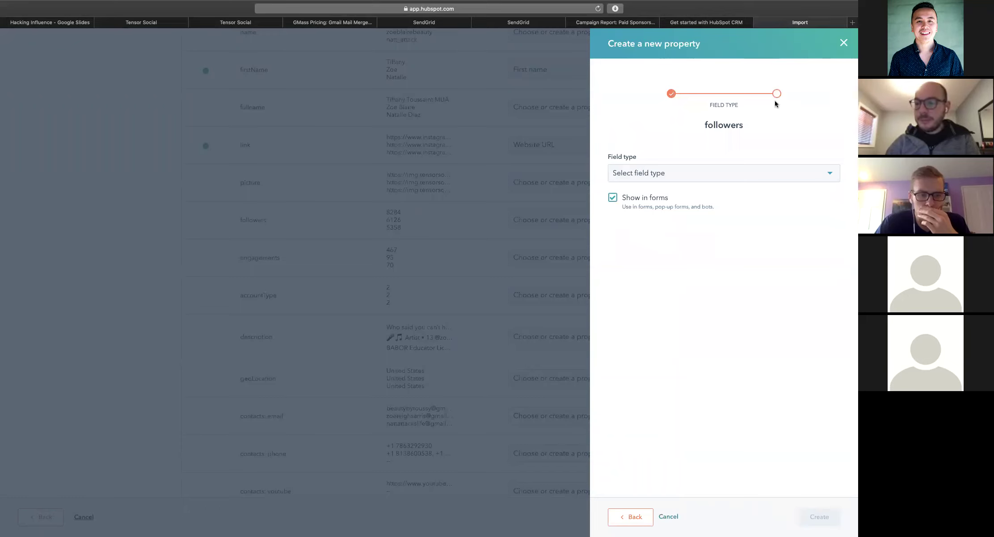
pyautogui.click(741, 169)
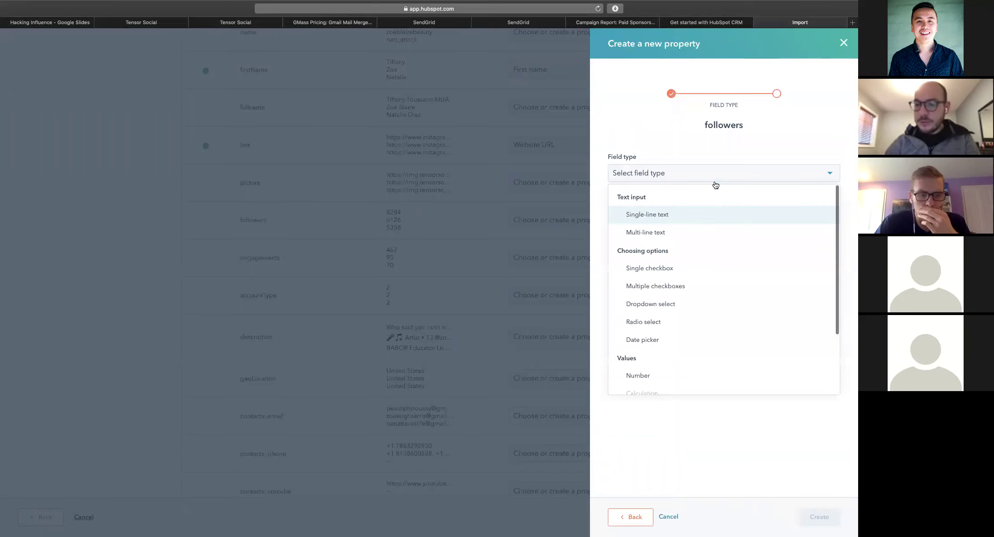
pyautogui.click(681, 220)
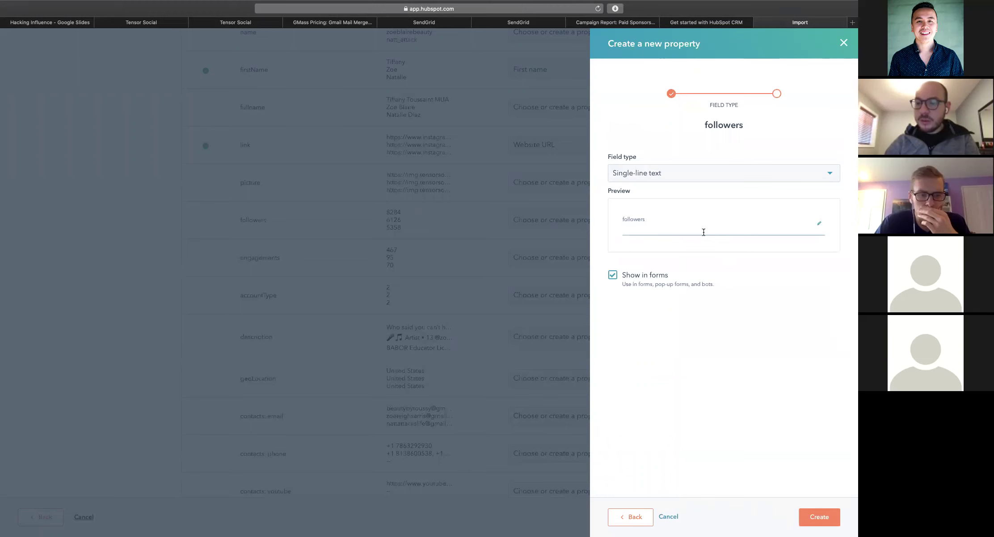
pyautogui.click(823, 524)
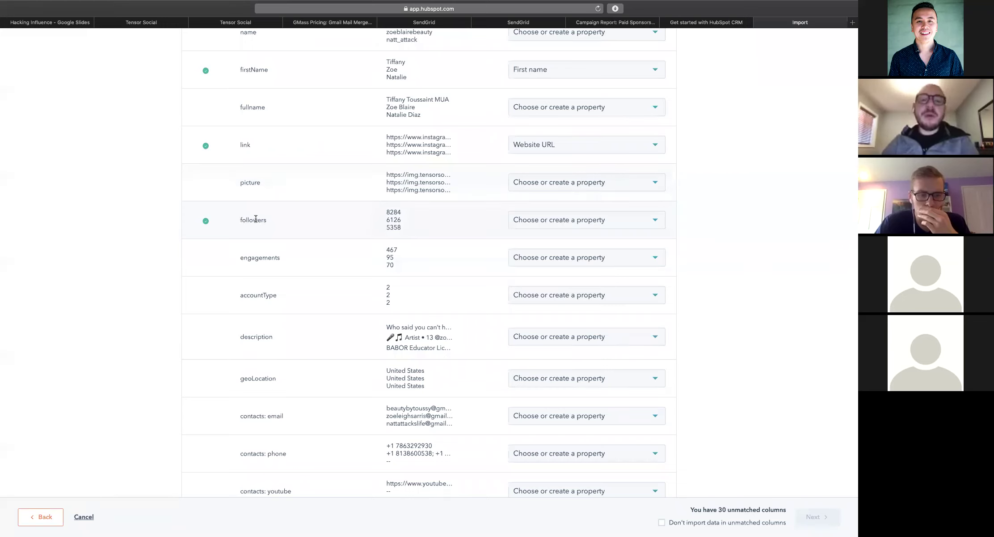
# Map the geoLocation column to Country/Region and the email column to Email
pyautogui.scroll(-5, 285, 225)
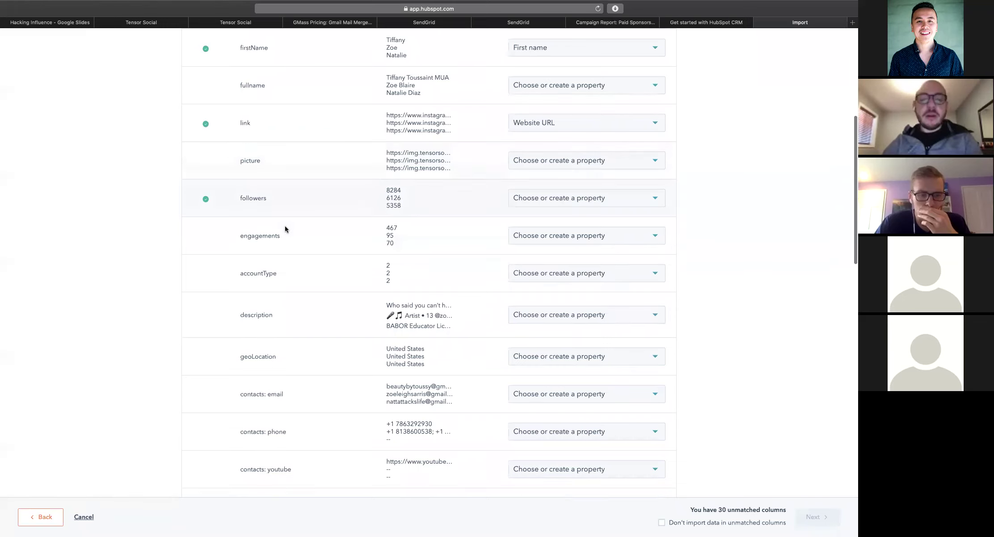
pyautogui.scroll(-2, 431, 229)
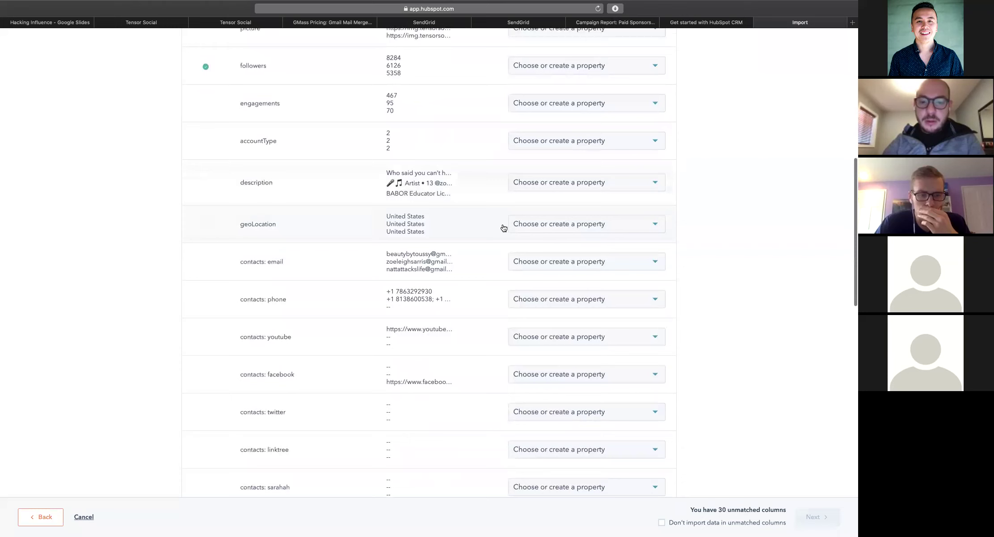
pyautogui.click(532, 224)
pyautogui.scroll(-4, 532, 307)
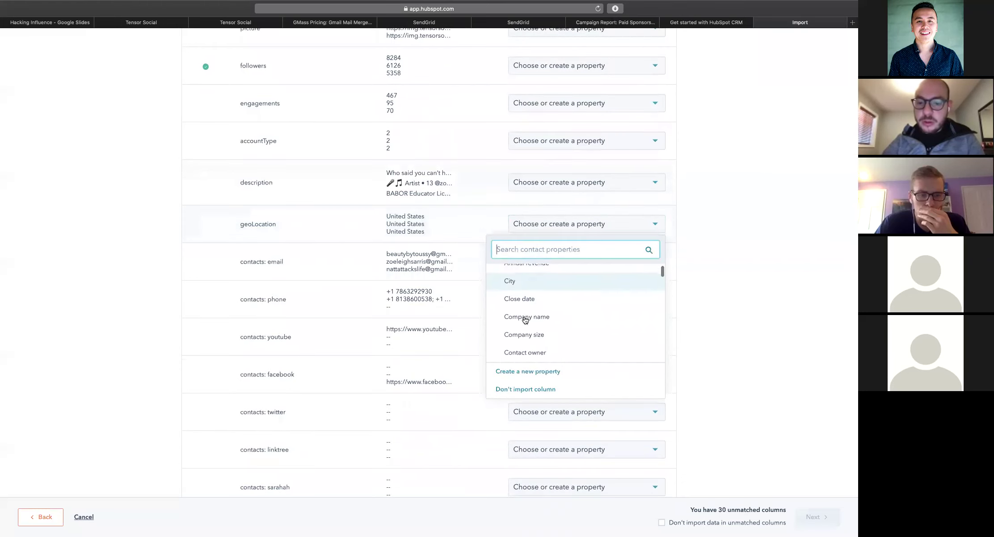
pyautogui.click(532, 303)
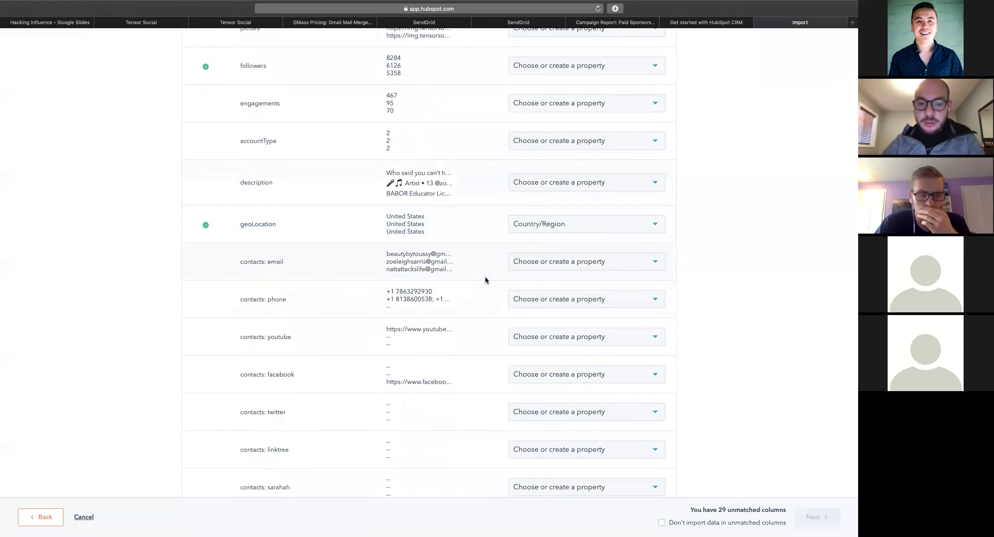
pyautogui.click(576, 268)
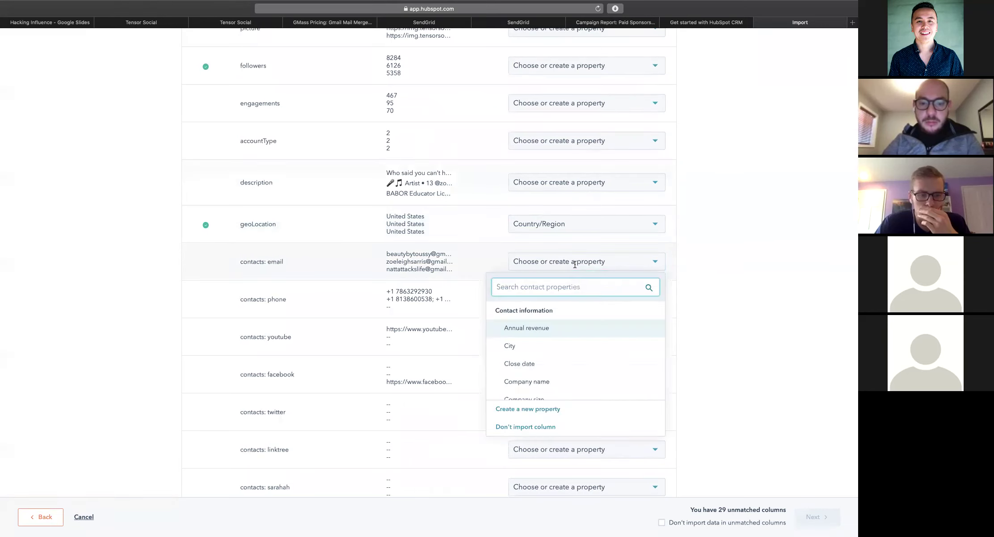
pyautogui.scroll(-1, 538, 347)
pyautogui.scroll(-4, 537, 350)
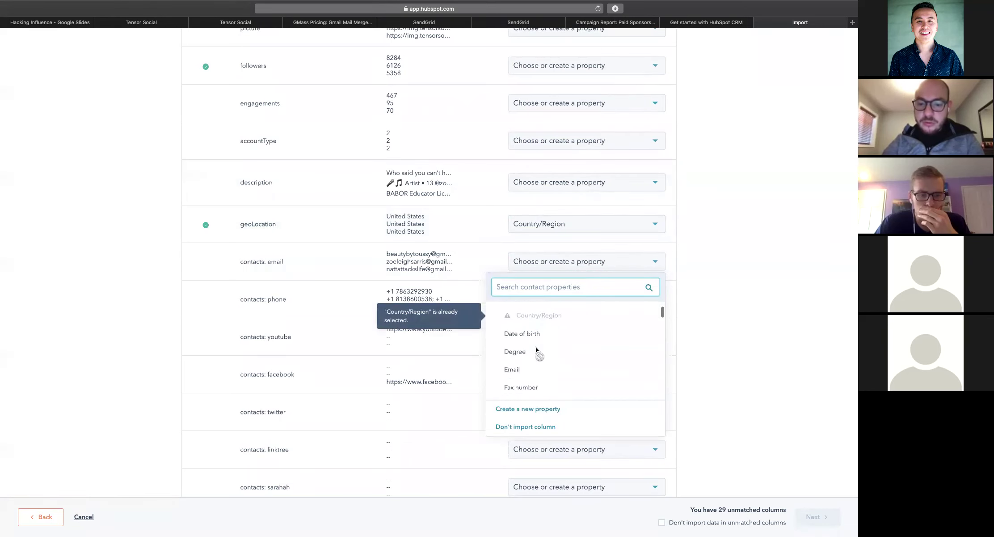
pyautogui.click(532, 366)
# Map the phone column to Phone number and skip importing unmatched columns
pyautogui.scroll(-2, 514, 265)
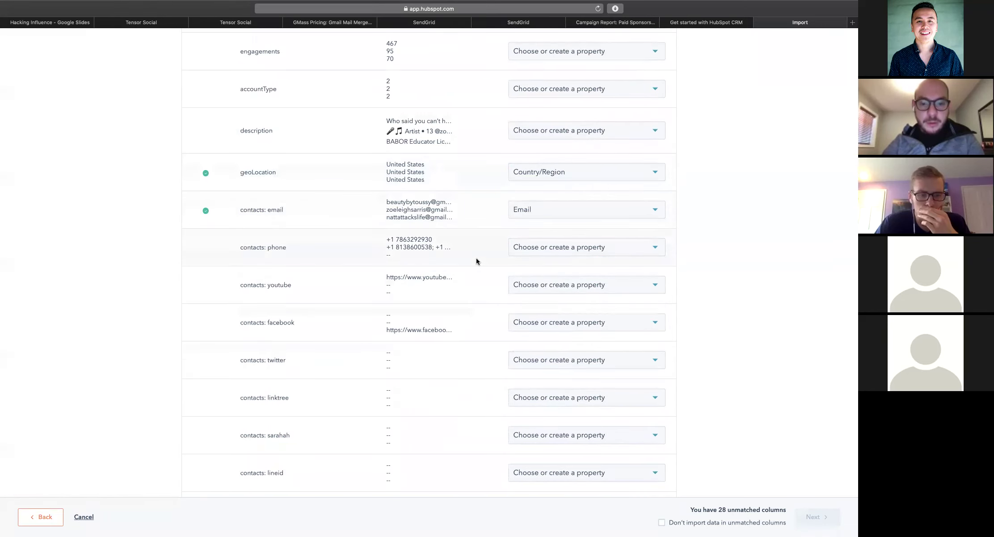
pyautogui.scroll(-1, 501, 257)
pyautogui.click(528, 245)
pyautogui.scroll(-5, 514, 349)
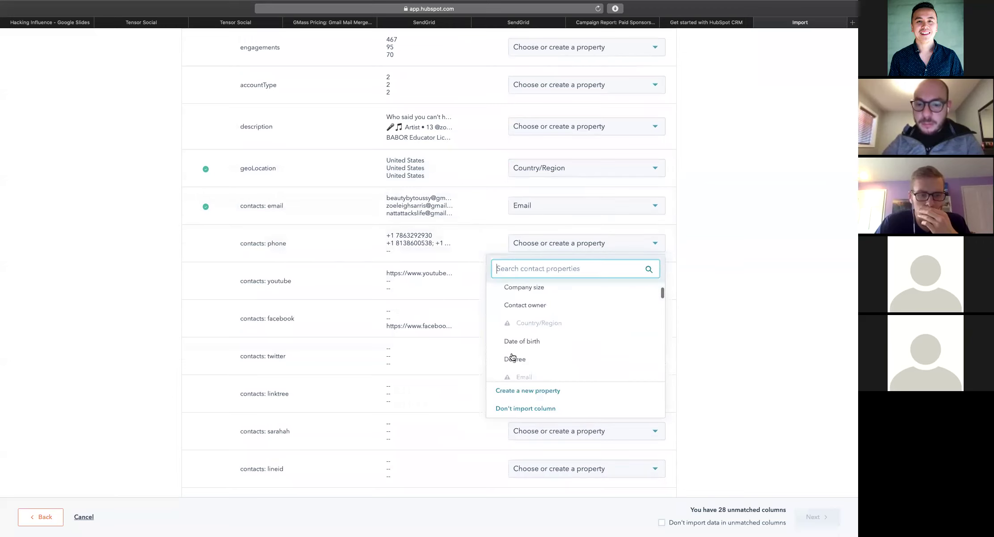
pyautogui.scroll(-5, 536, 331)
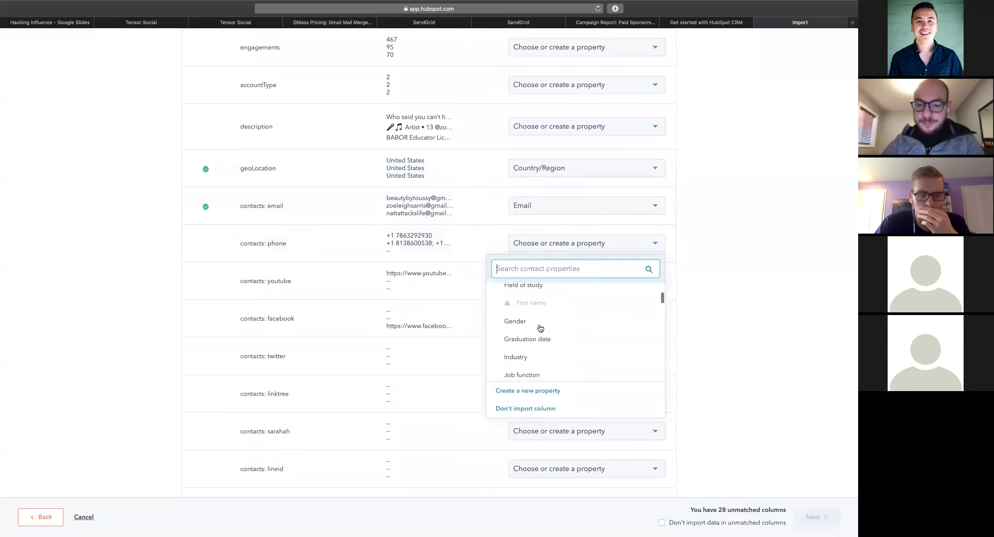
pyautogui.scroll(5, 539, 326)
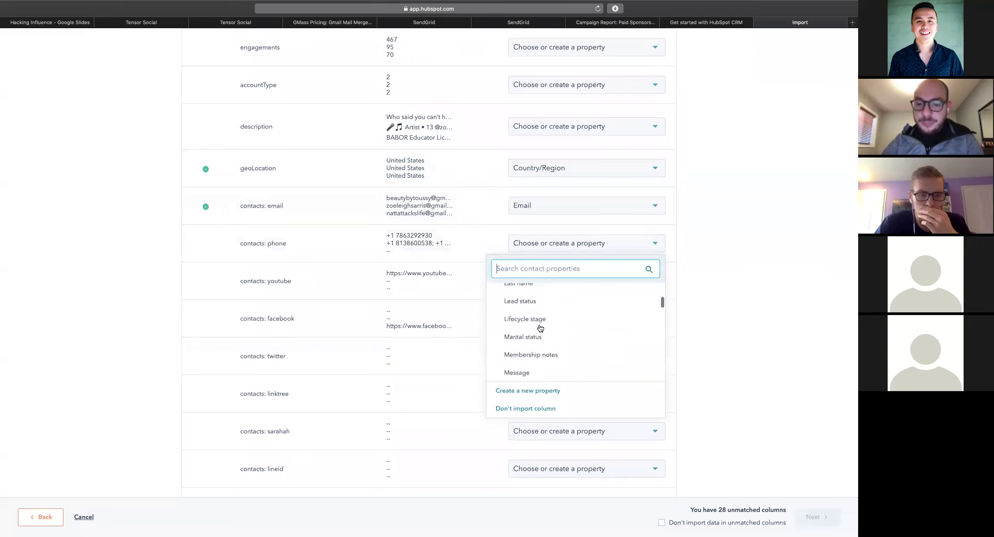
pyautogui.write('Phone')
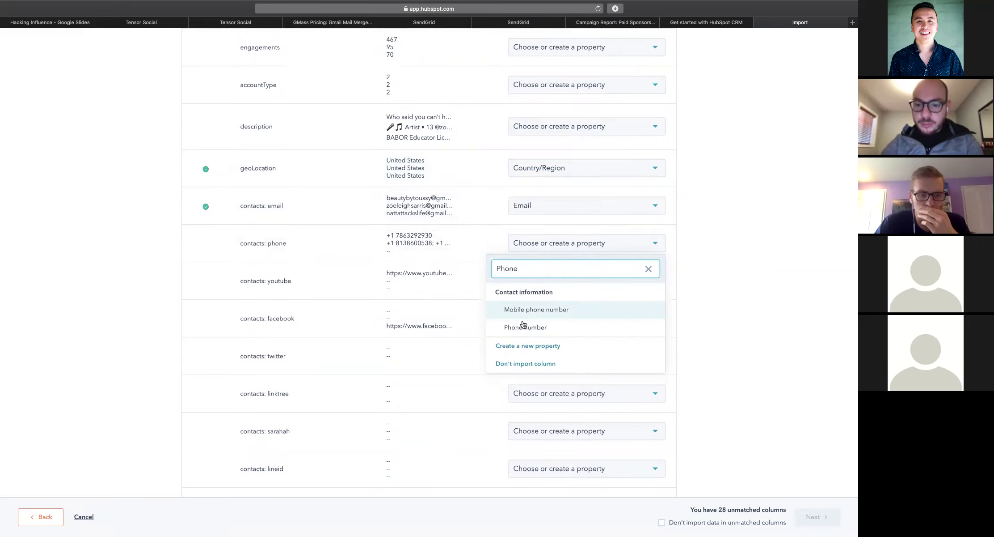
pyautogui.click(525, 326)
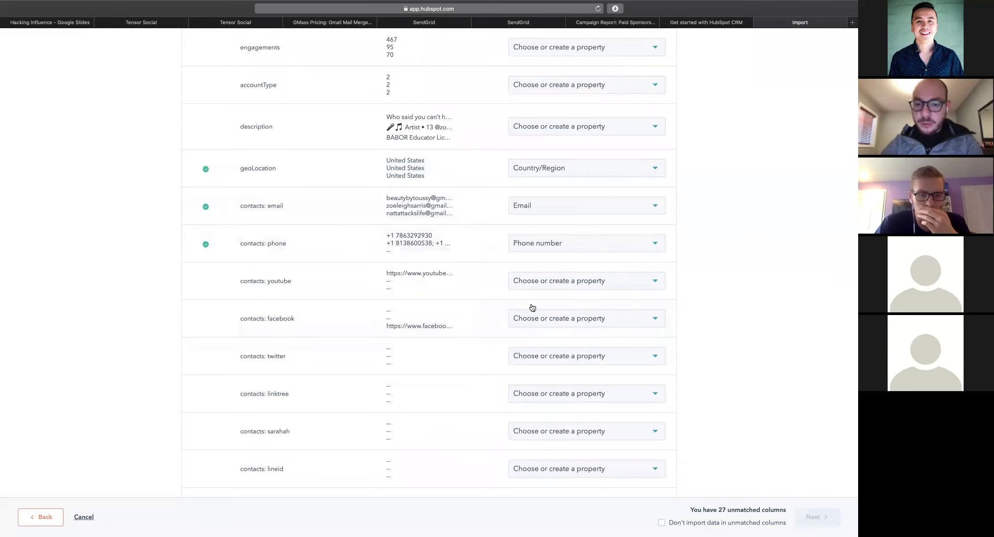
pyautogui.scroll(-2, 374, 271)
pyautogui.scroll(-15, 375, 273)
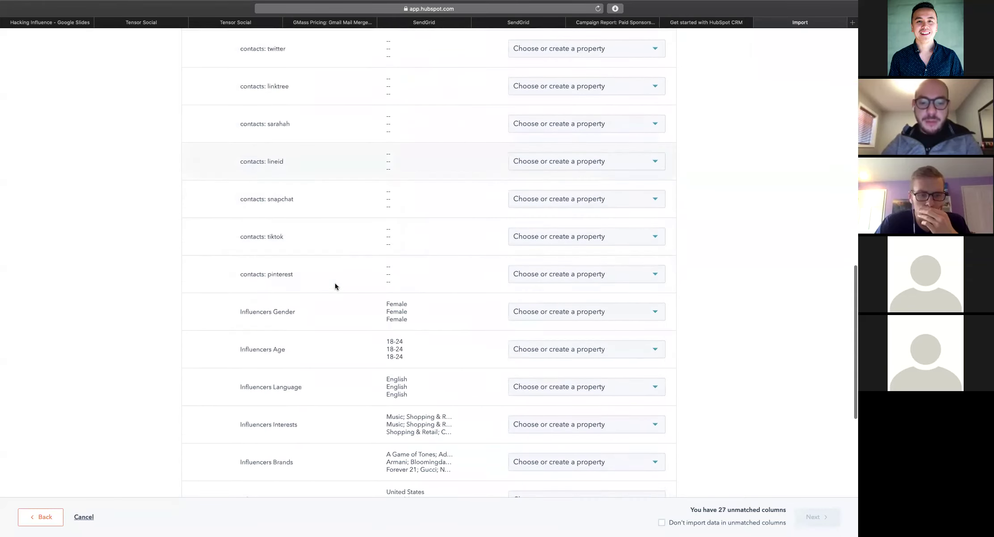
pyautogui.click(662, 522)
pyautogui.click(813, 517)
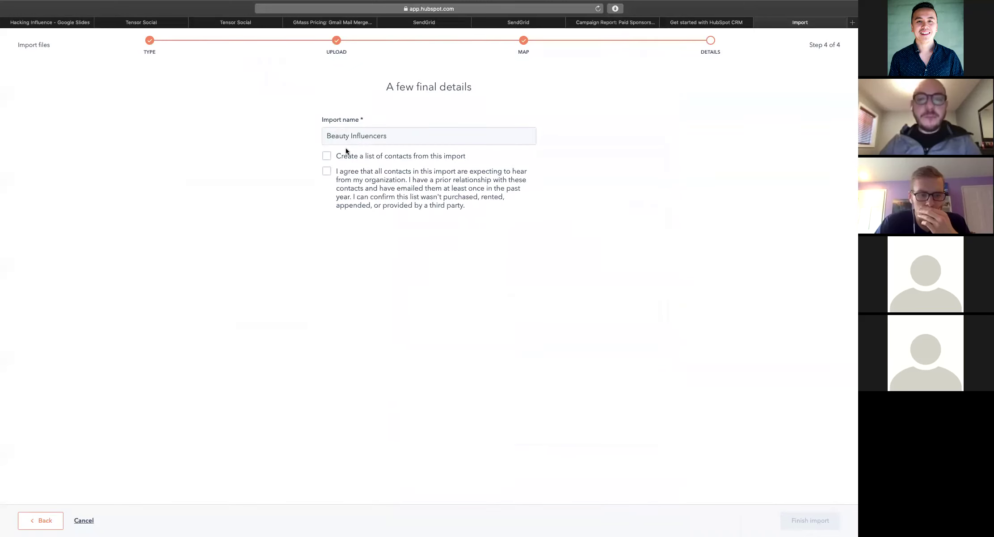
# Finish the import as a new contact list with consent confirmed, then view the 43 contacts
pyautogui.click(327, 155)
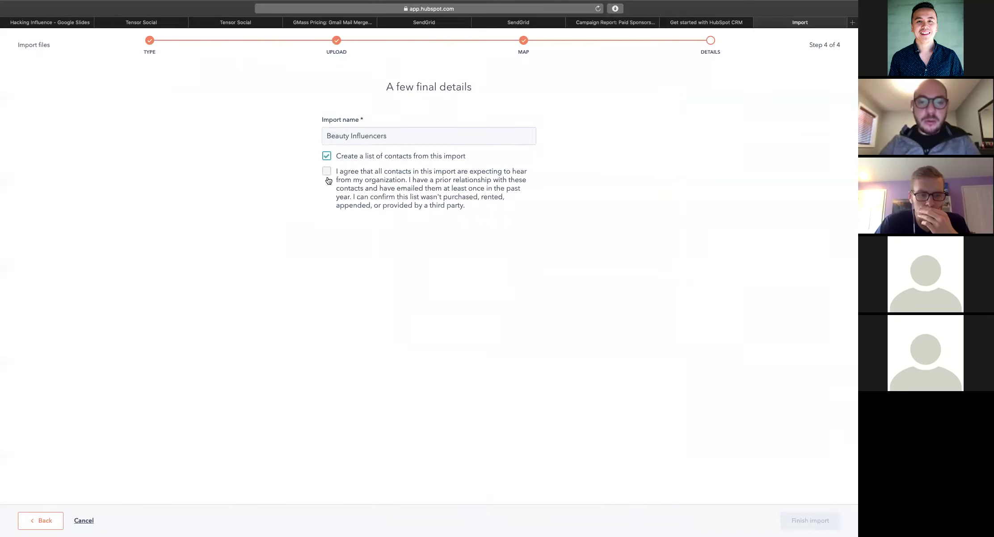
pyautogui.click(327, 172)
pyautogui.click(805, 522)
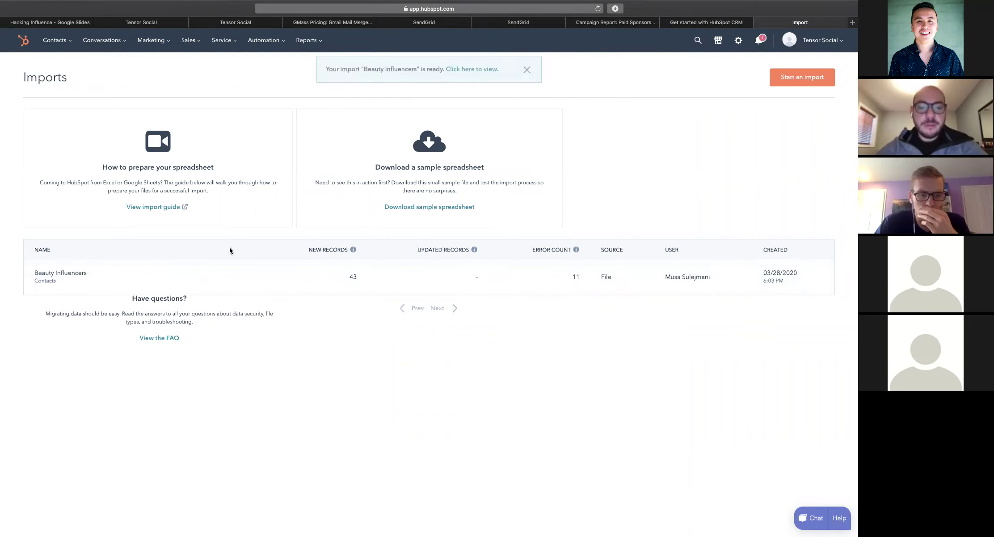
pyautogui.moveTo(333, 282)
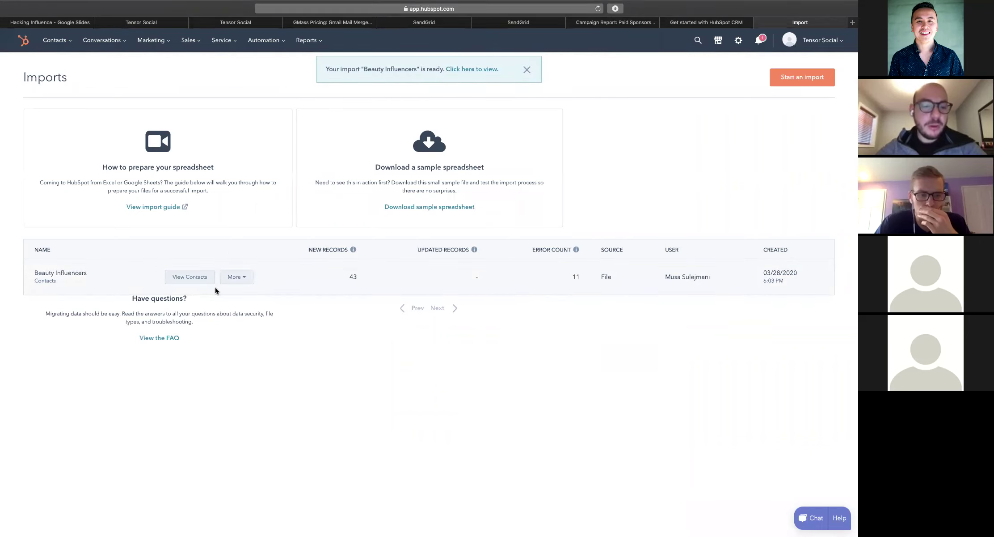
pyautogui.click(188, 277)
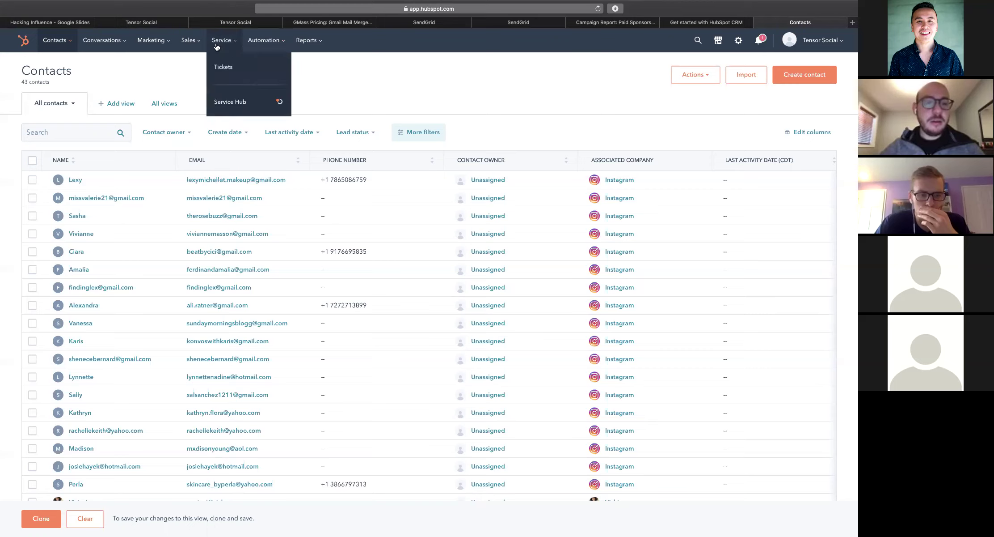
# Start a free marketing email from Marketing > Email, skip the tour, and pick Plain email
pyautogui.moveTo(265, 42)
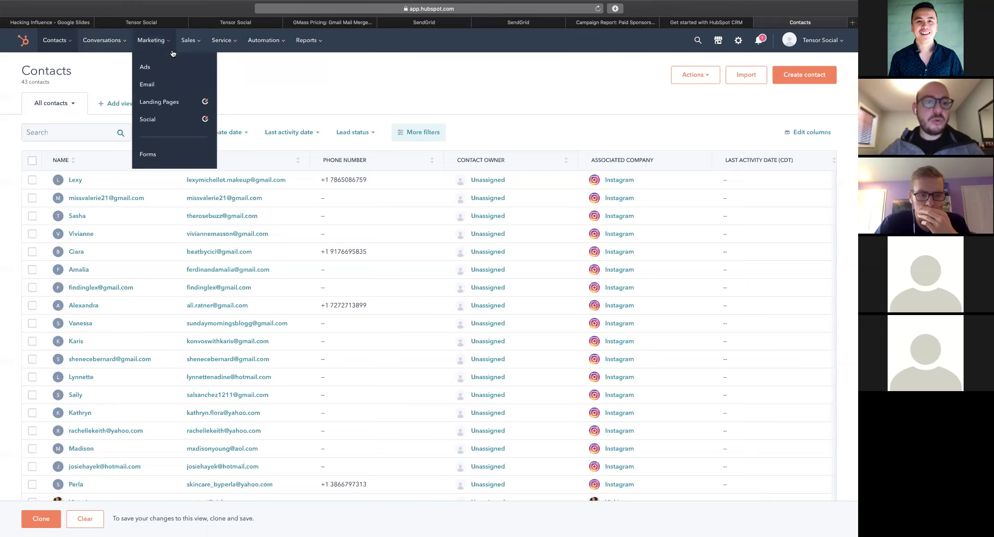
pyautogui.click(149, 90)
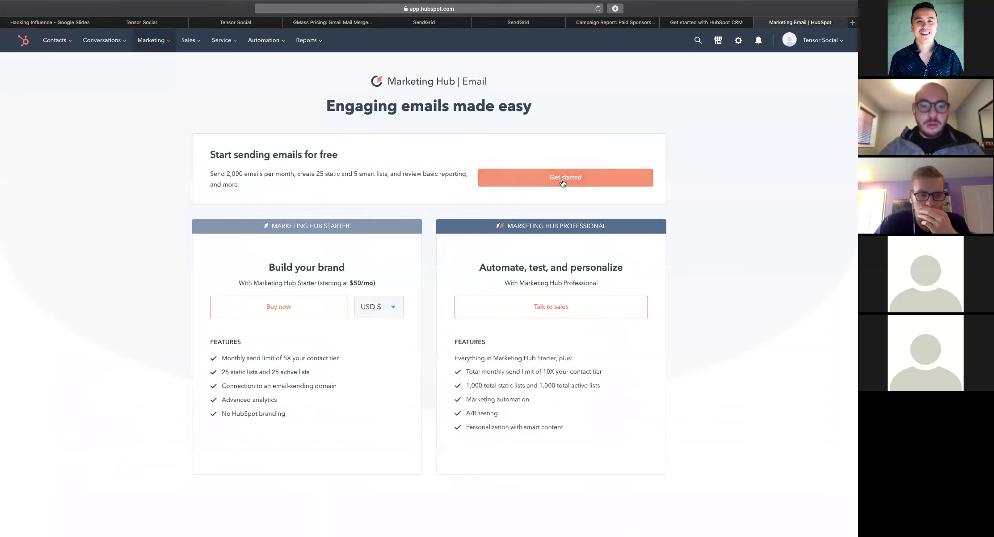
pyautogui.click(498, 178)
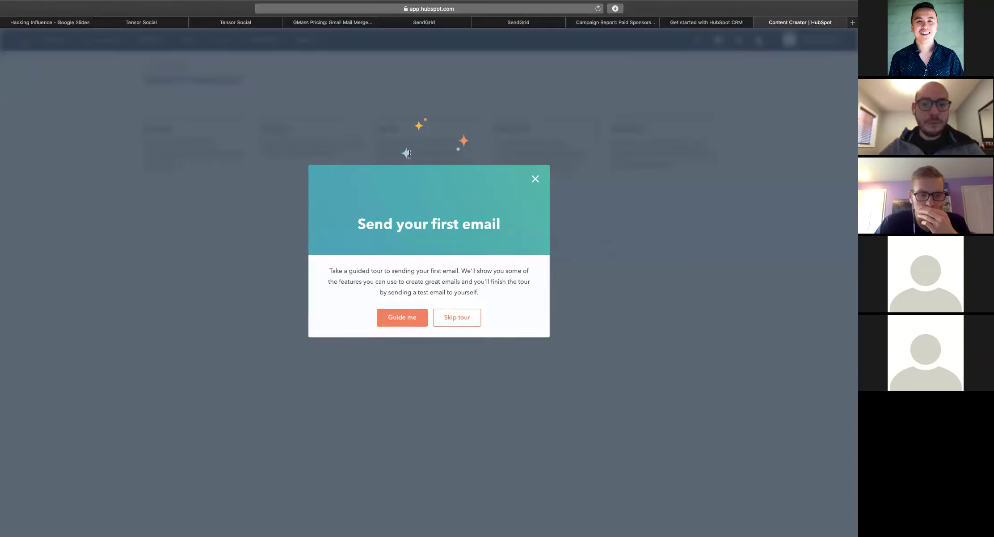
pyautogui.click(536, 179)
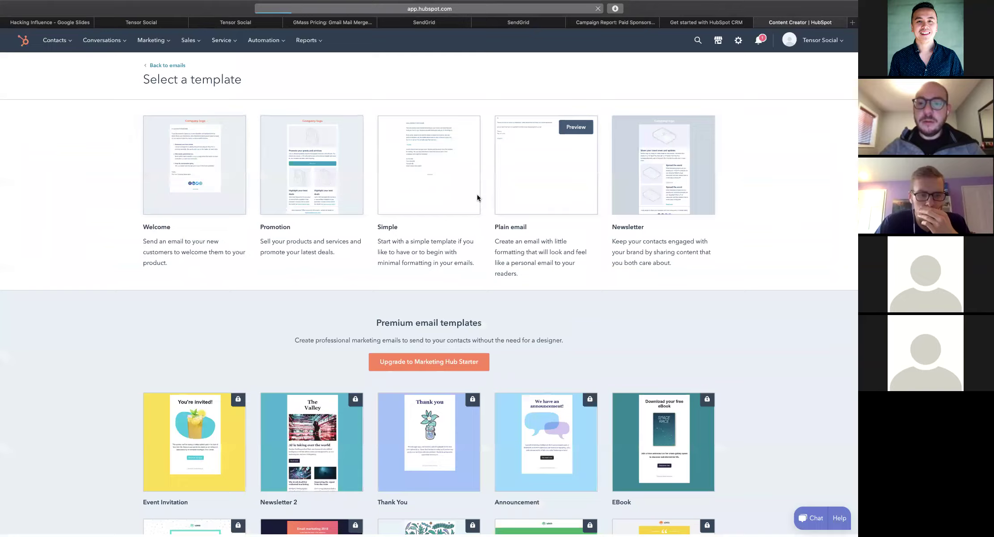
pyautogui.click(513, 164)
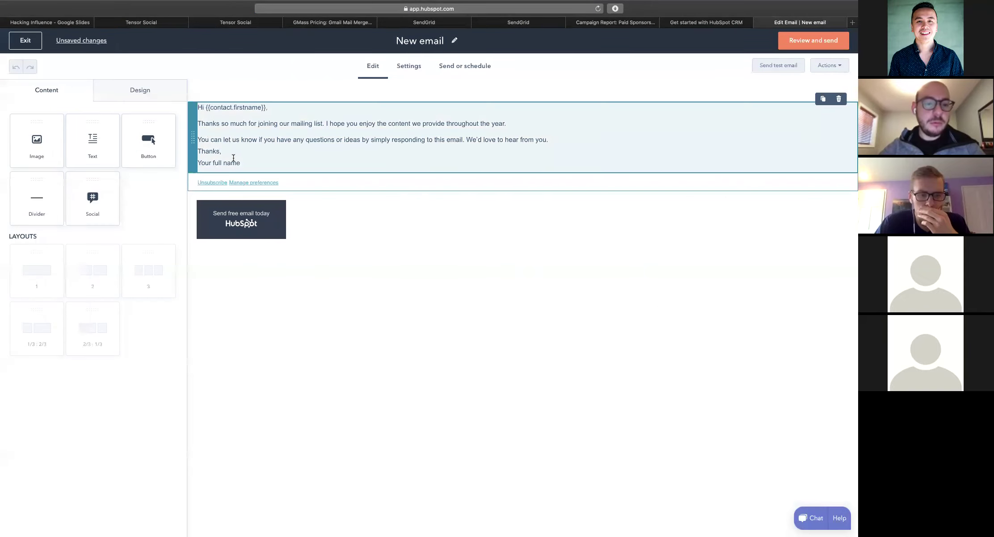
# Replace the placeholder body with 'Hey Girl! Love your content! Would love to do a promo! Thanks!'
pyautogui.moveTo(240, 163); pyautogui.dragTo(198, 110)
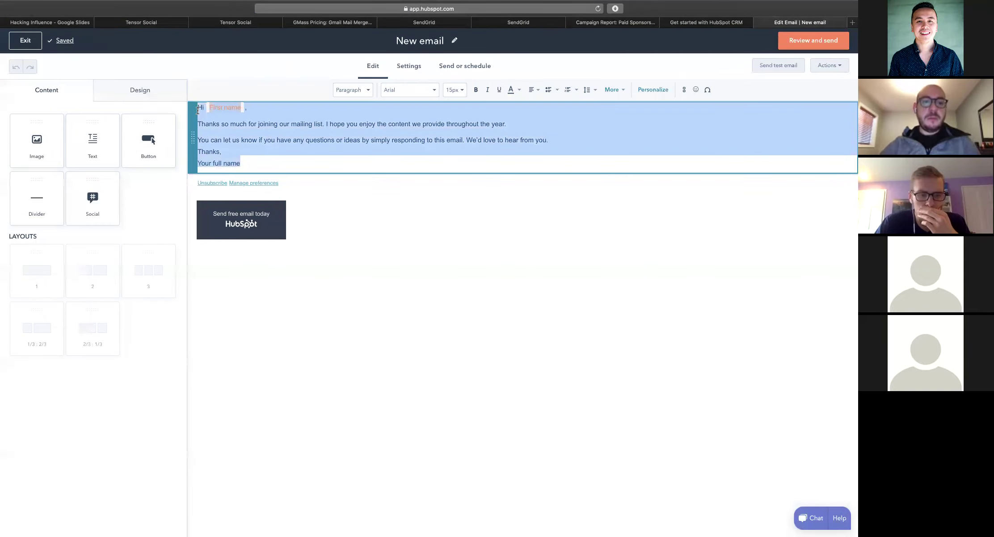
pyautogui.write('Hey Girl!')
pyautogui.press('Return')
pyautogui.write('Love you ')
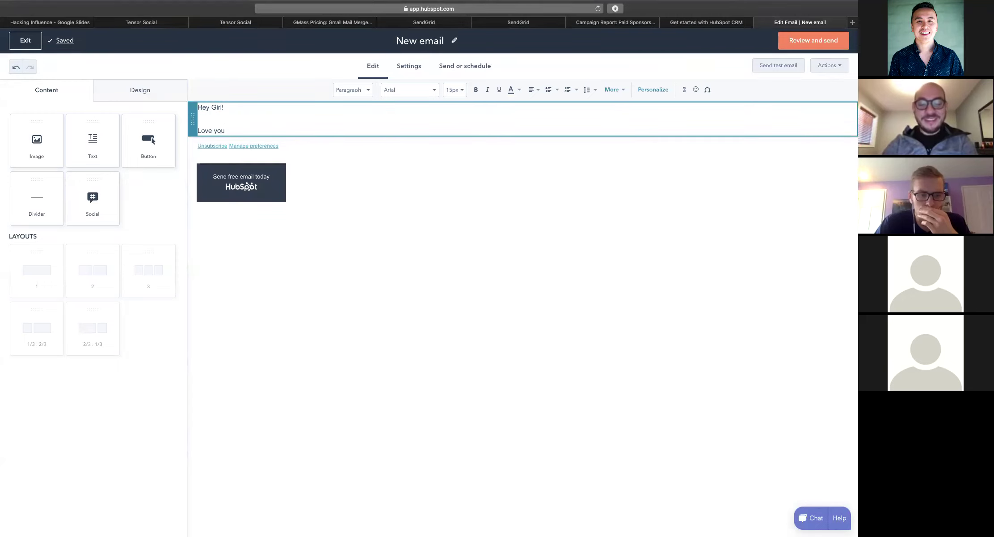
pyautogui.write('r content! Would love')
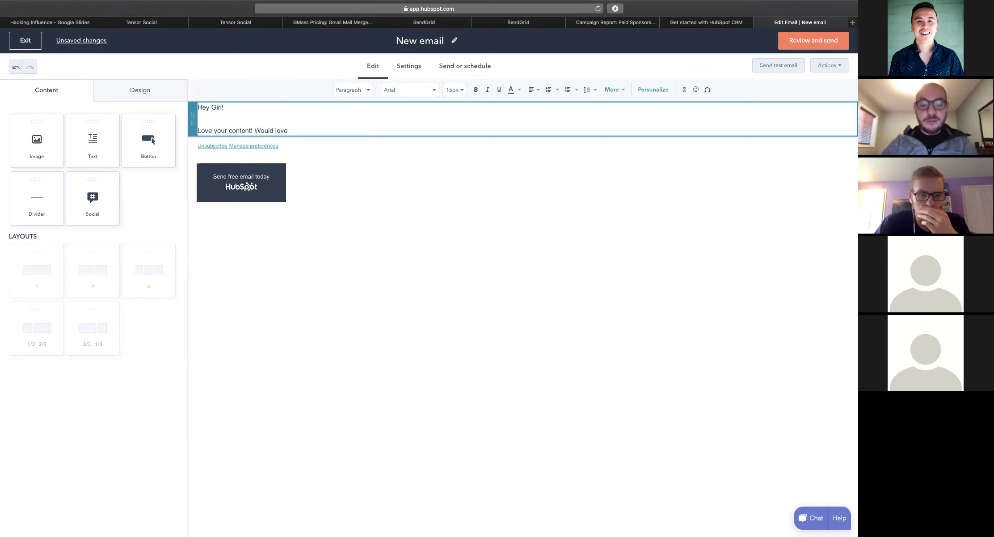
pyautogui.write(' to do a promo!')
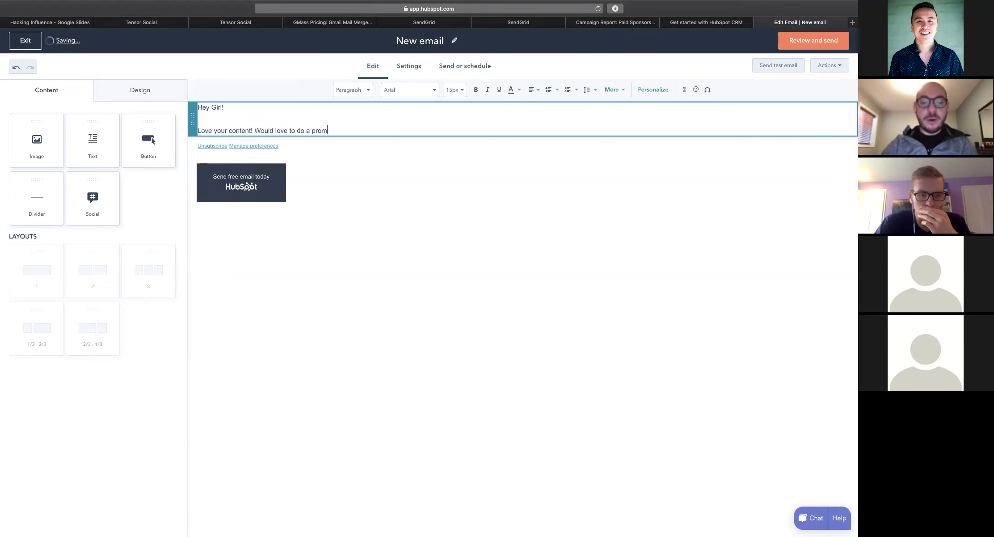
pyautogui.press('Return')
pyautogui.press('Return')
pyautogui.write('Thanks')
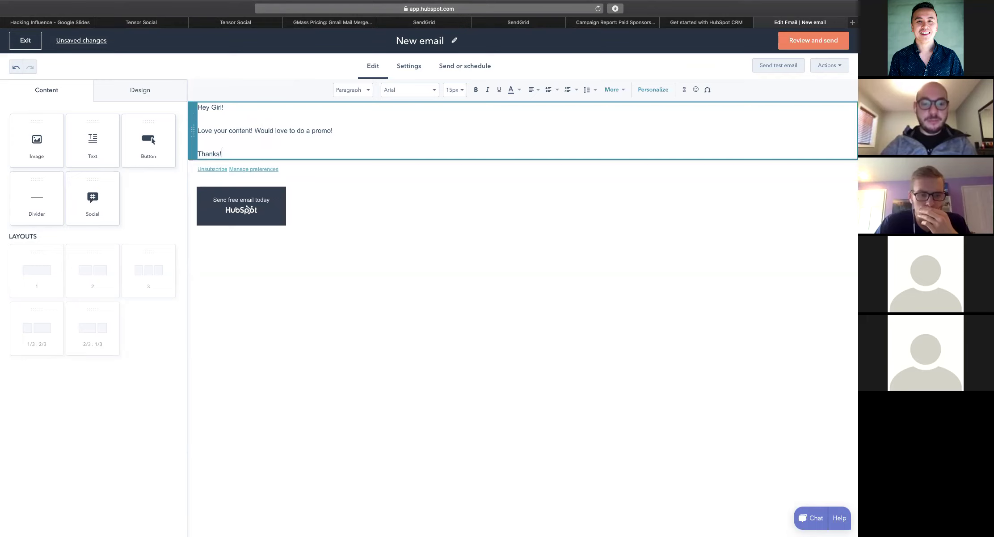
pyautogui.write('!')
pyautogui.press('Return')
pyautogui.press('Return')
pyautogui.press('BackSpace')
pyautogui.press('BackSpace')
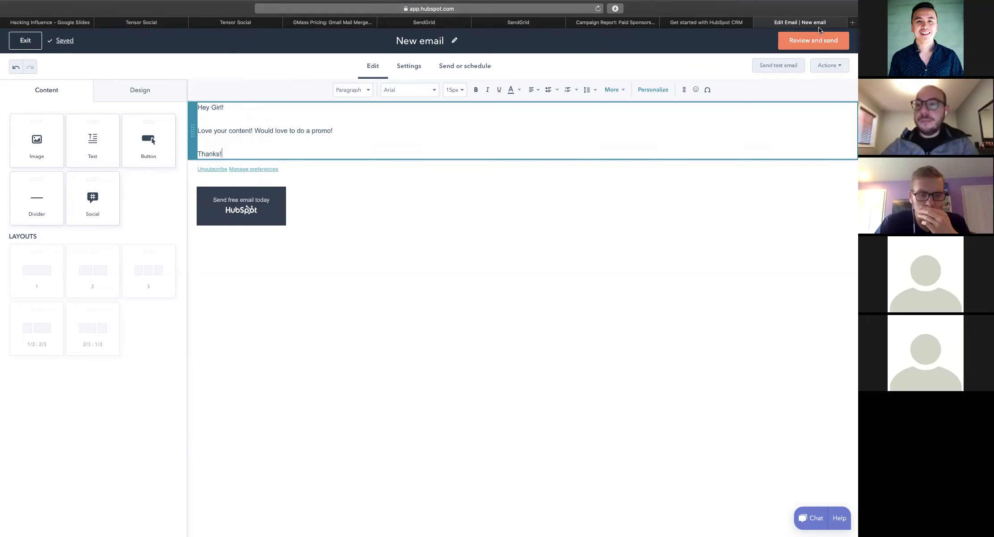
pyautogui.moveTo(805, 53)
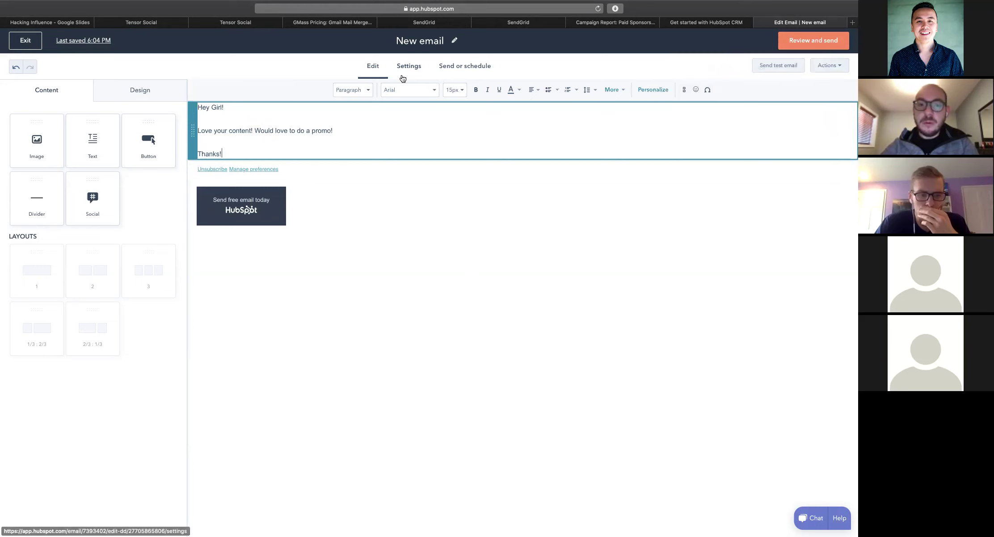
pyautogui.click(409, 68)
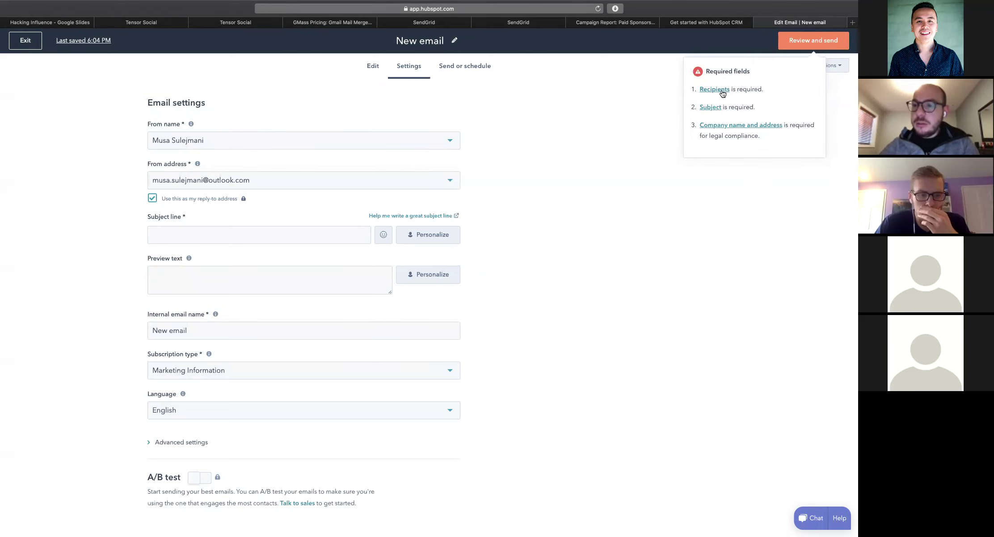
# Send the email to Beauty Influencers (43 recipients) with no exclusions, then check remaining requirements
pyautogui.click(715, 89)
pyautogui.click(261, 146)
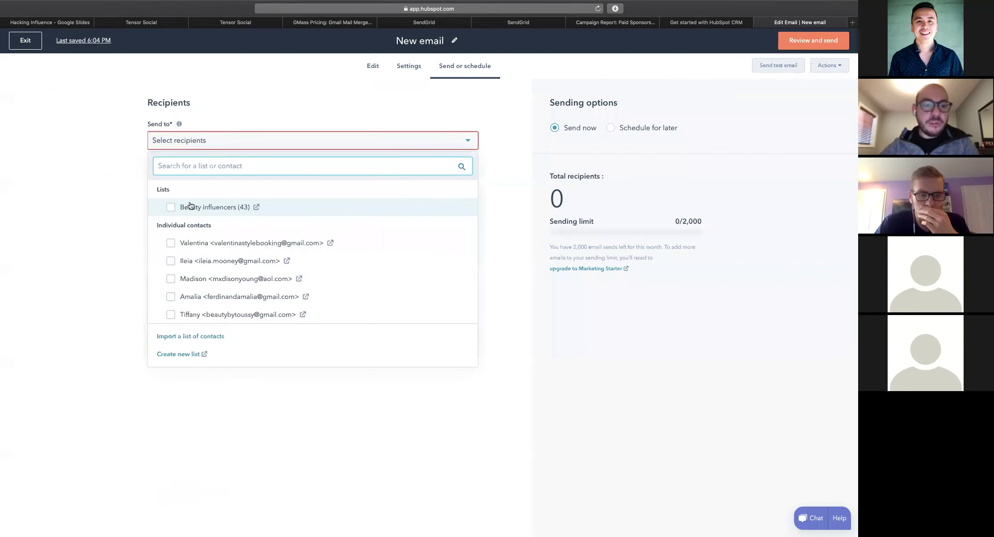
pyautogui.click(170, 207)
pyautogui.click(262, 115)
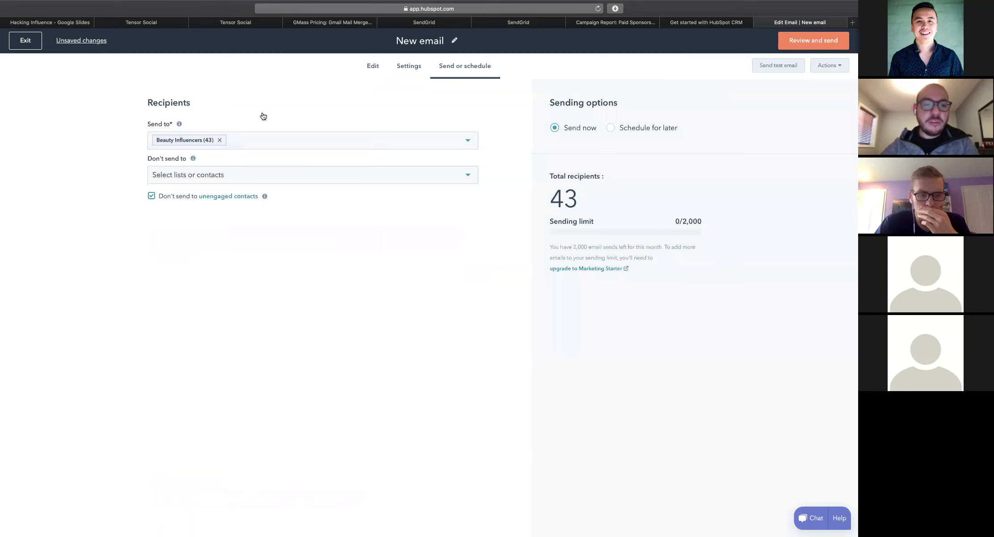
pyautogui.click(186, 175)
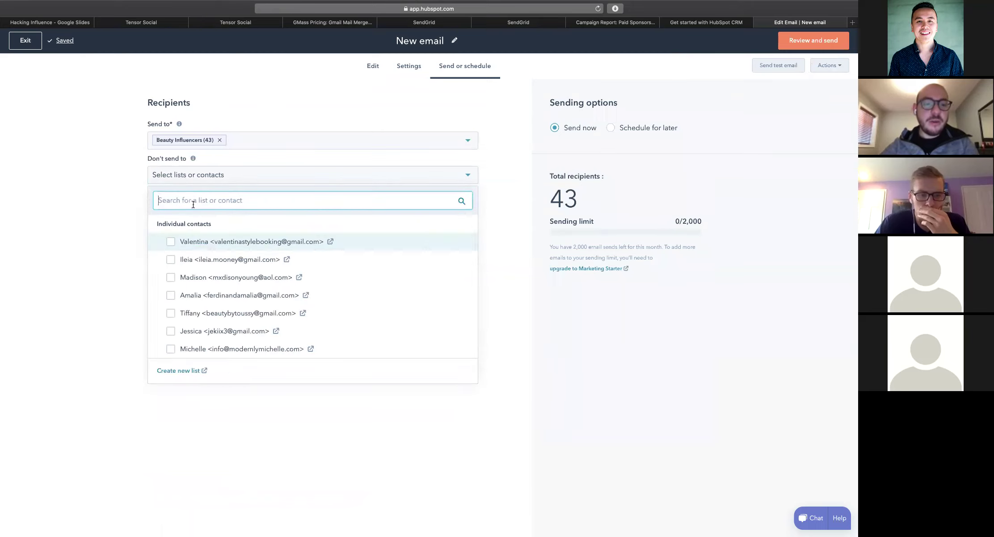
pyautogui.click(129, 150)
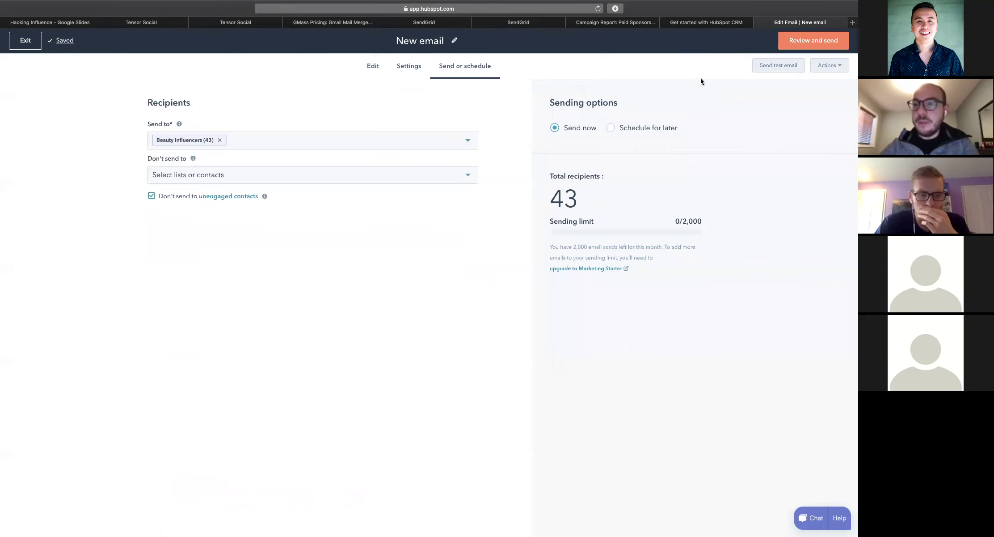
pyautogui.click(799, 47)
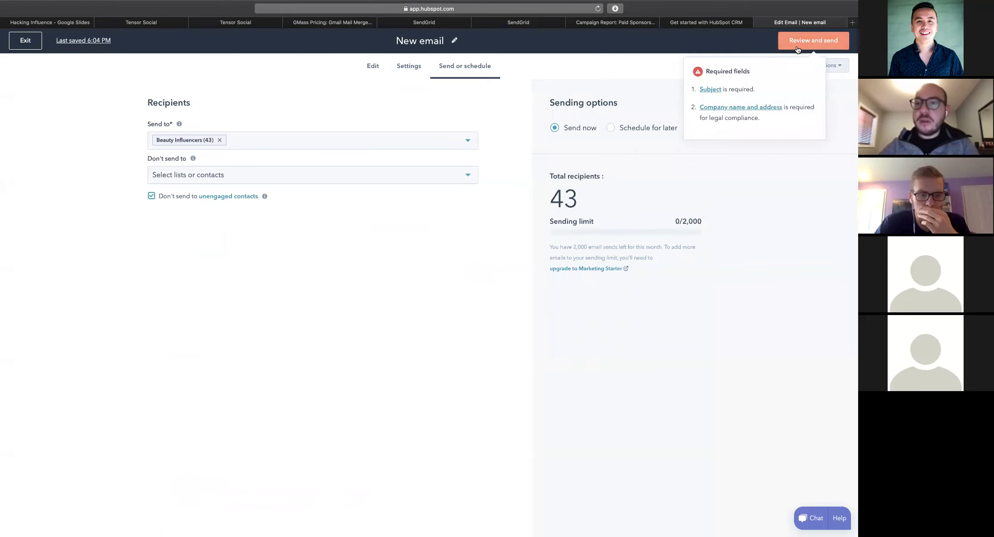
pyautogui.click(710, 89)
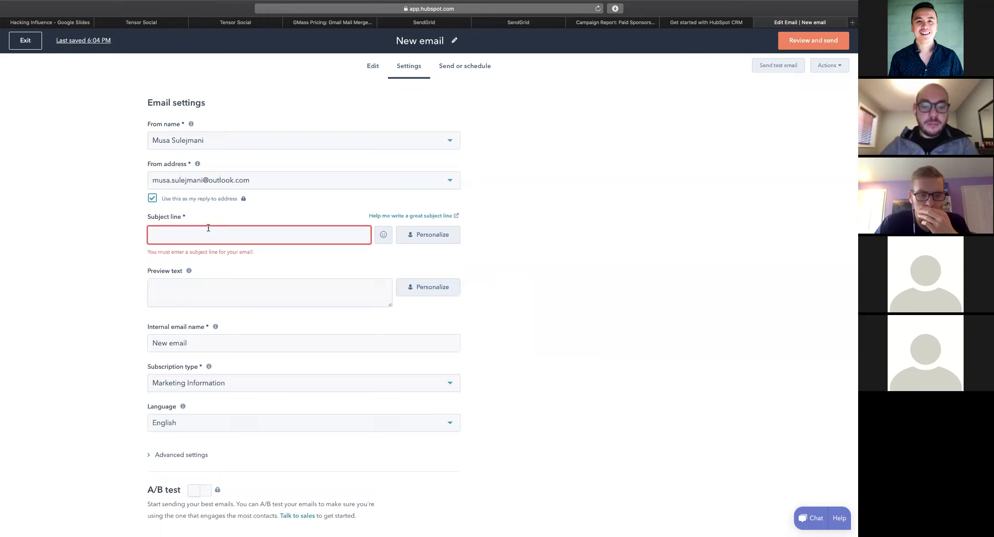
# Set the email subject line to 'Hey girl!'
pyautogui.write('Hey girl!')
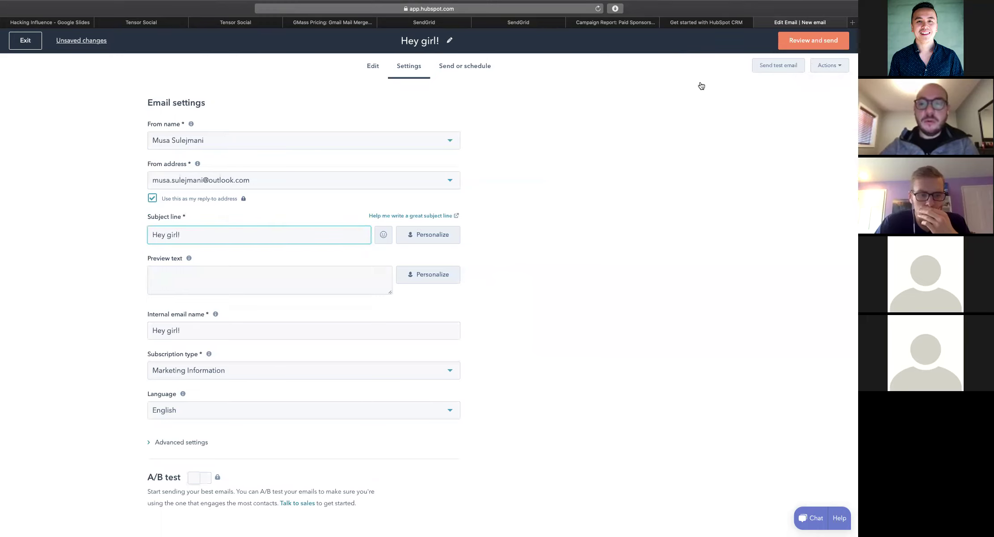
pyautogui.click(825, 37)
pyautogui.click(745, 92)
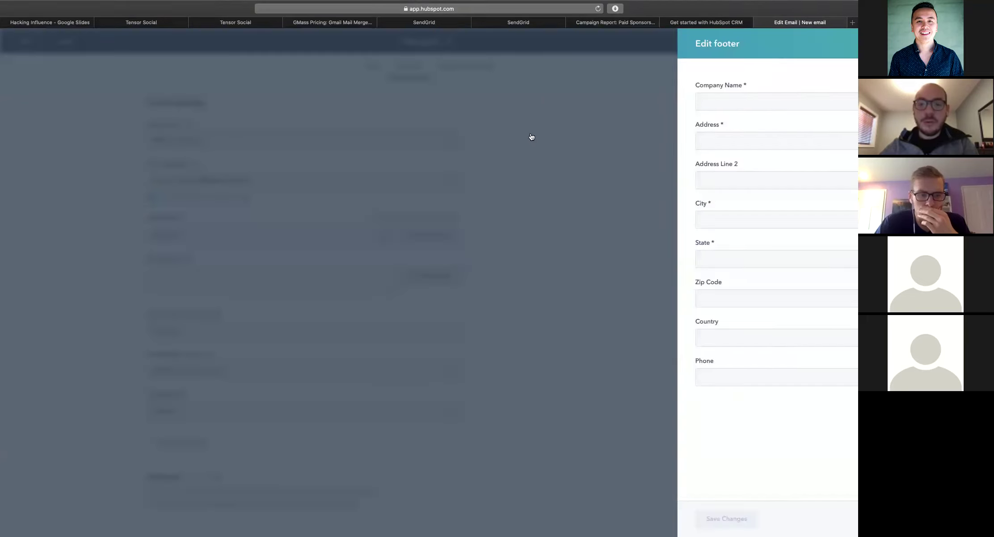
# Fill the footer with company name Tensor plus its street address, city and state, and save
pyautogui.click(631, 98)
pyautogui.write('Tensor Social')
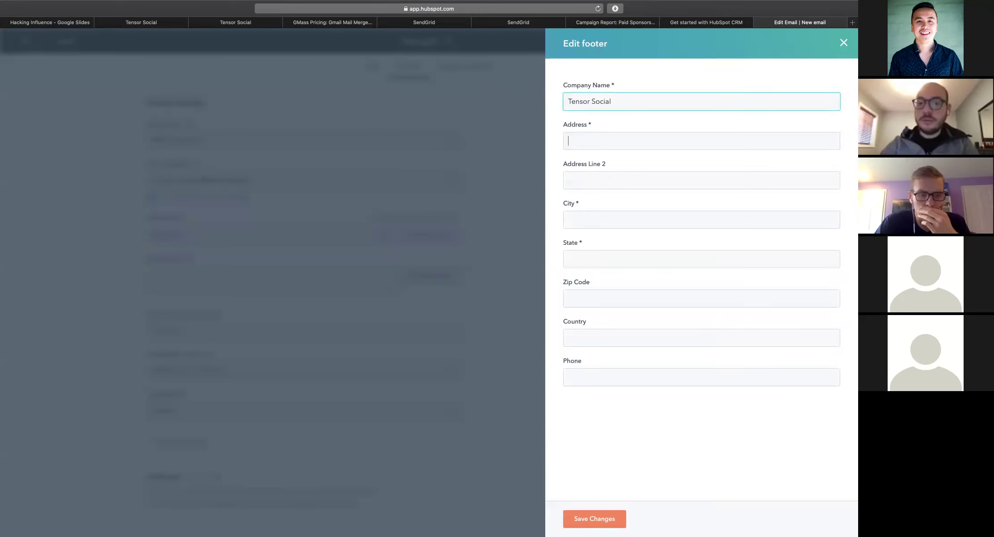
pyautogui.click(568, 140)
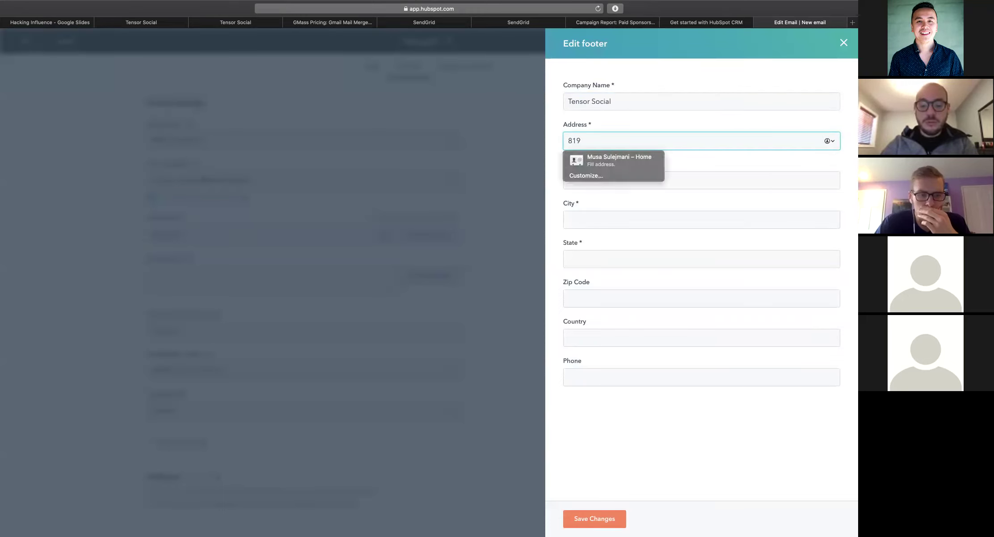
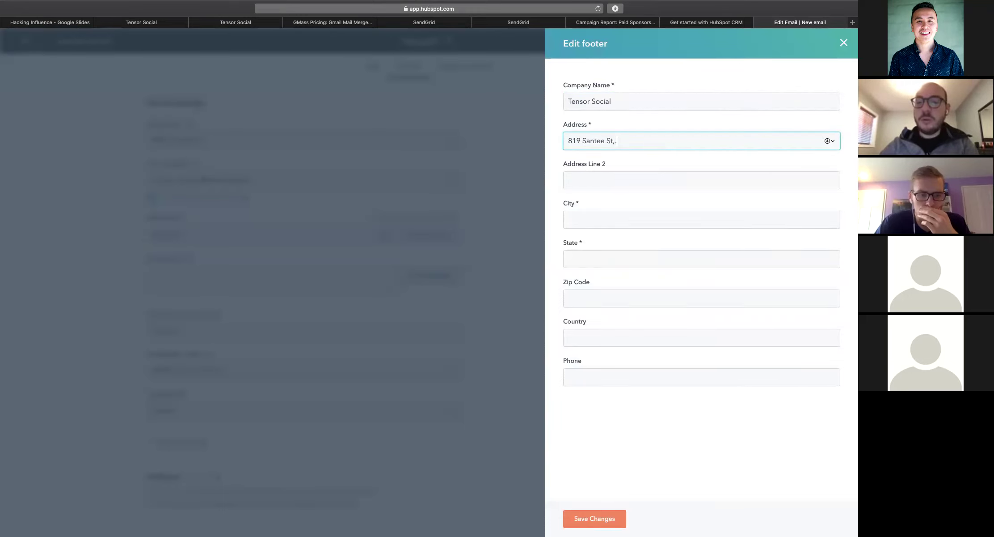
pyautogui.click(588, 216)
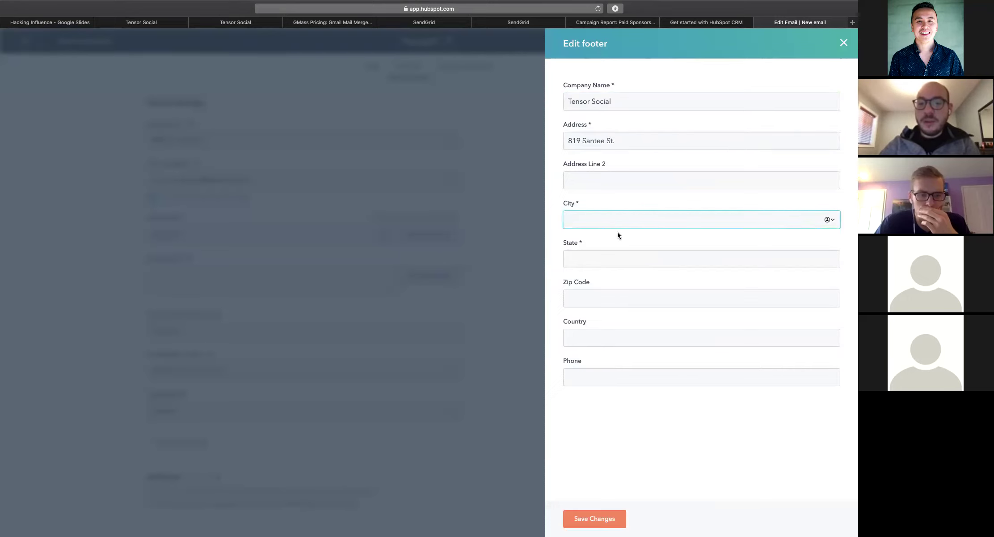
pyautogui.write('Los Angeles')
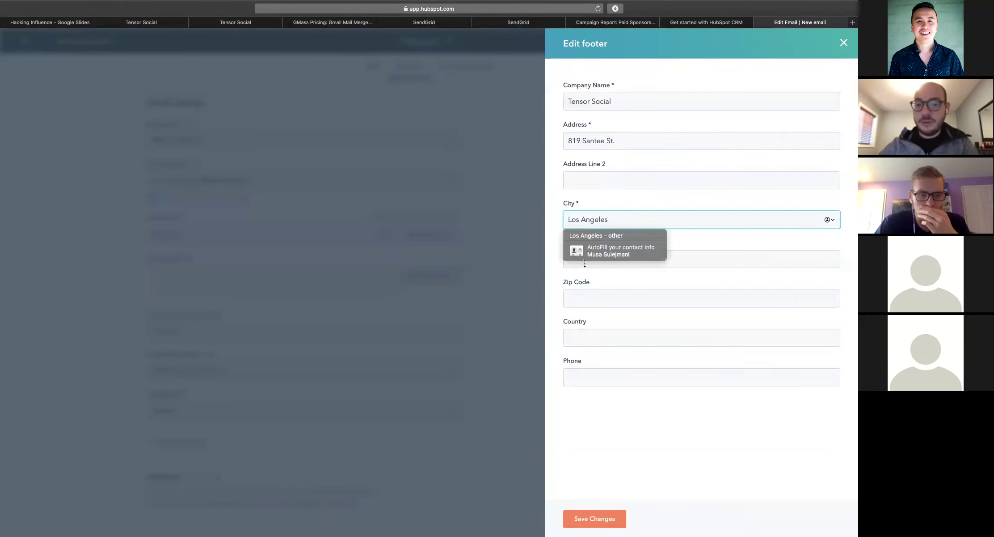
pyautogui.click(603, 266)
pyautogui.write('CA')
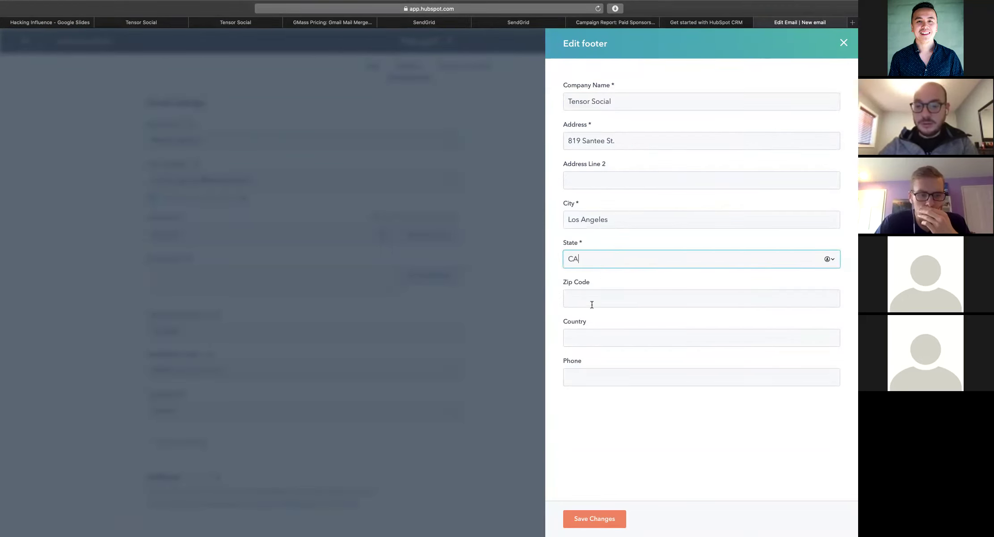
pyautogui.click(584, 524)
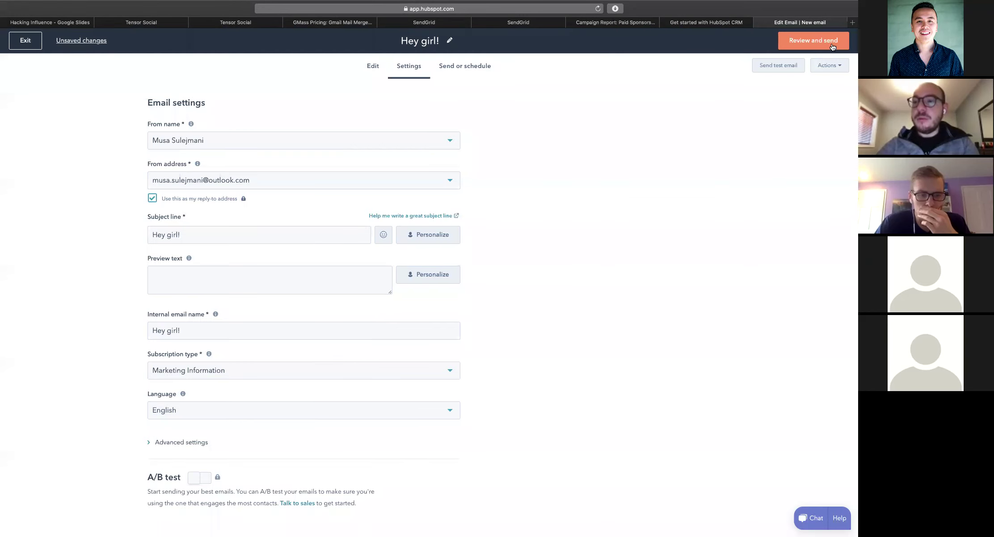
# Review the send summary without sending, then save 'Hey girl!' as a draft and exit
pyautogui.click(823, 41)
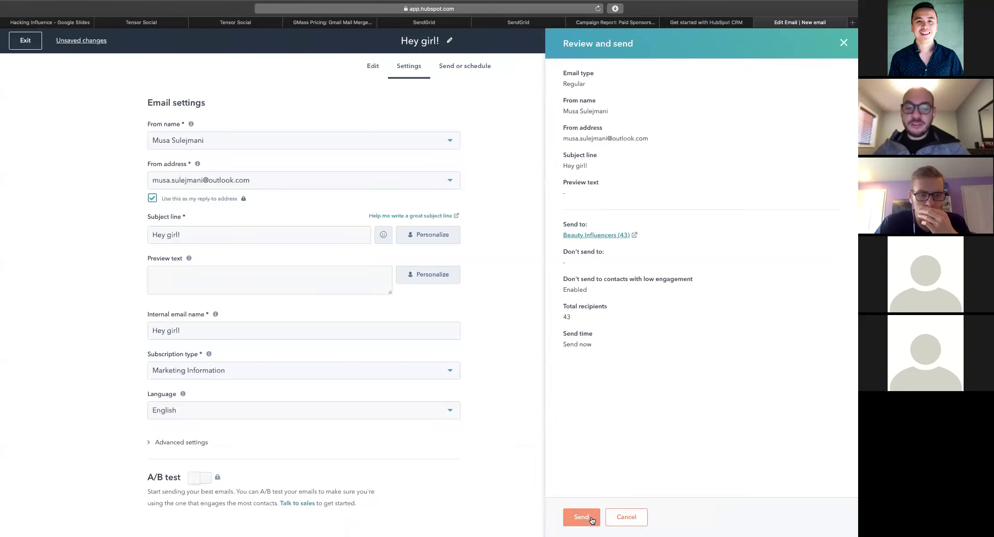
pyautogui.click(627, 517)
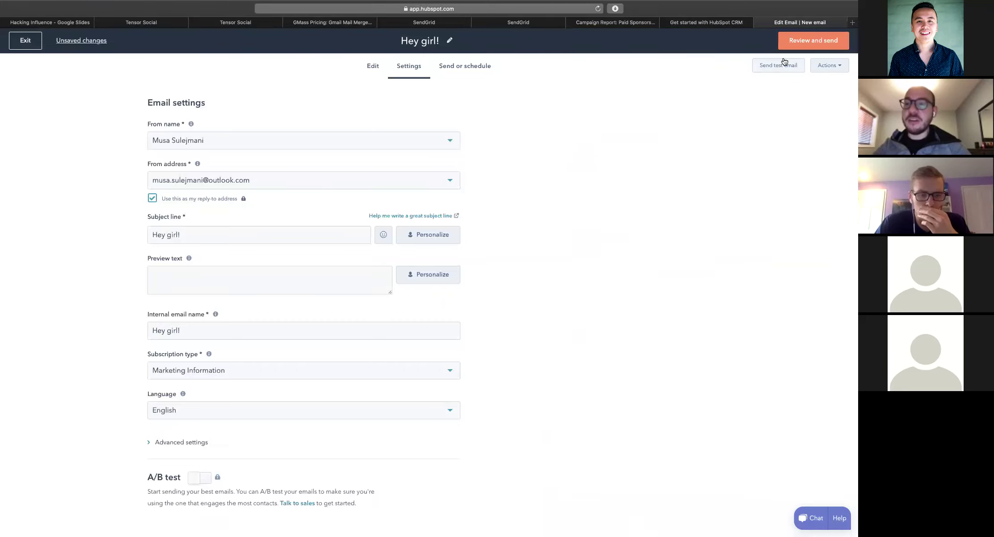
pyautogui.click(26, 41)
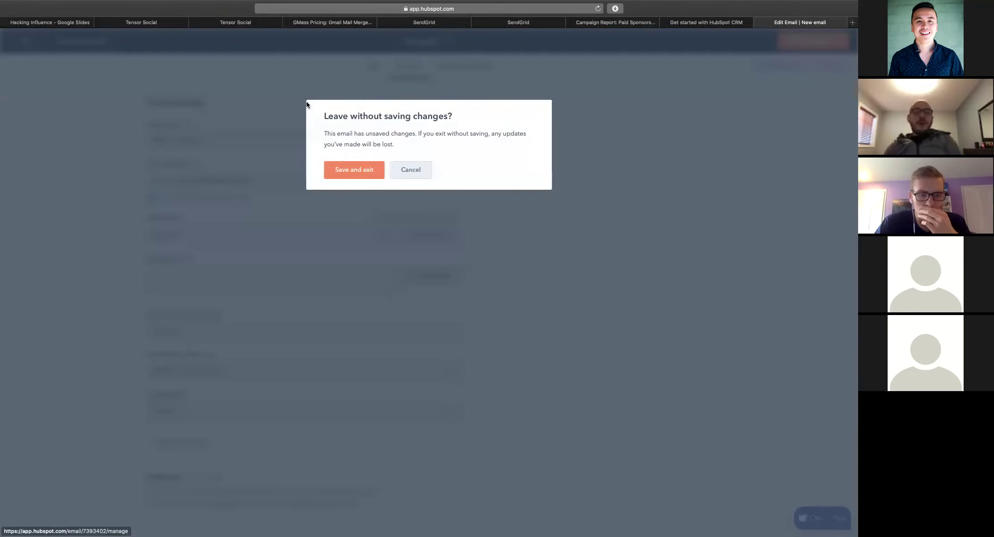
pyautogui.click(351, 173)
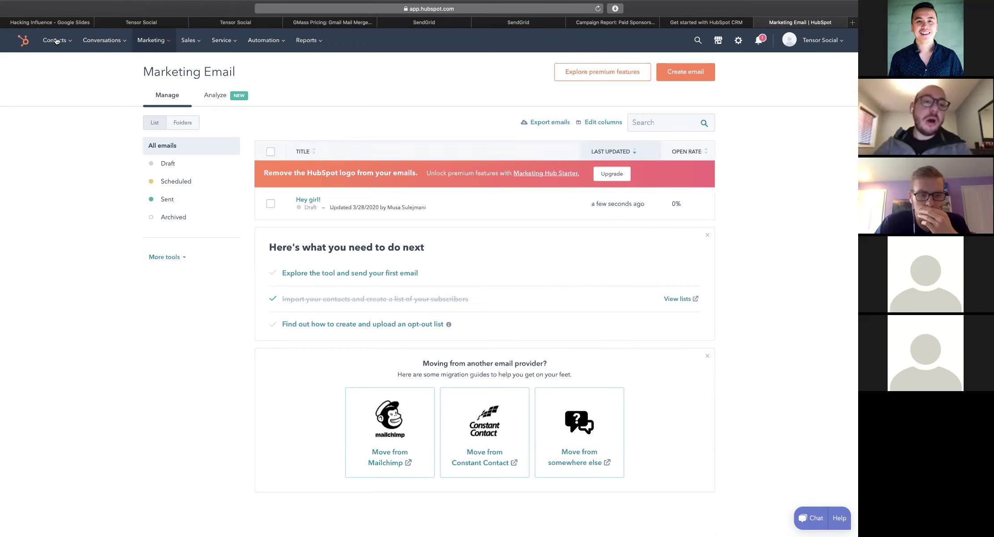
# Glance at the empty Conversations inbox, then return to the 43-contact Contacts list
pyautogui.click(102, 41)
pyautogui.click(93, 67)
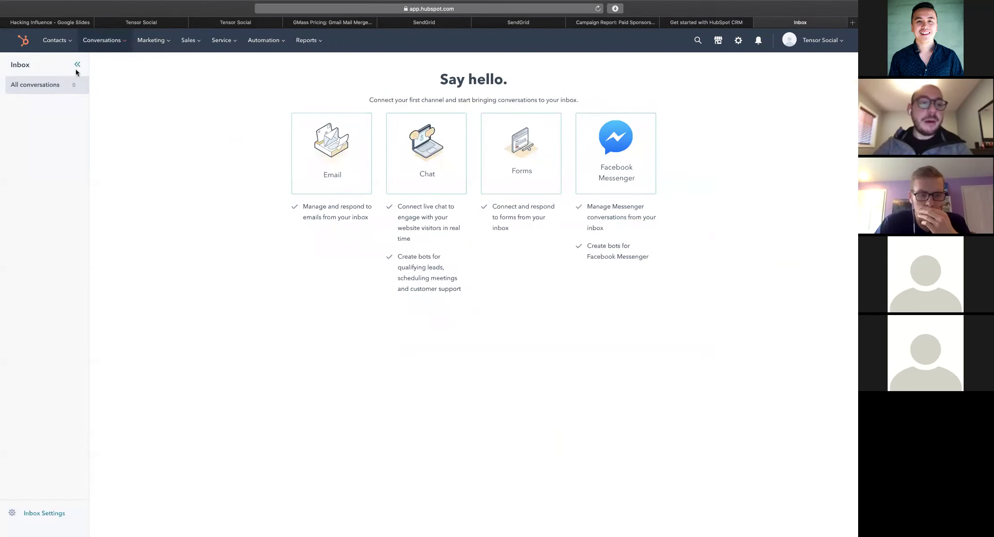
pyautogui.click(55, 41)
pyautogui.click(56, 66)
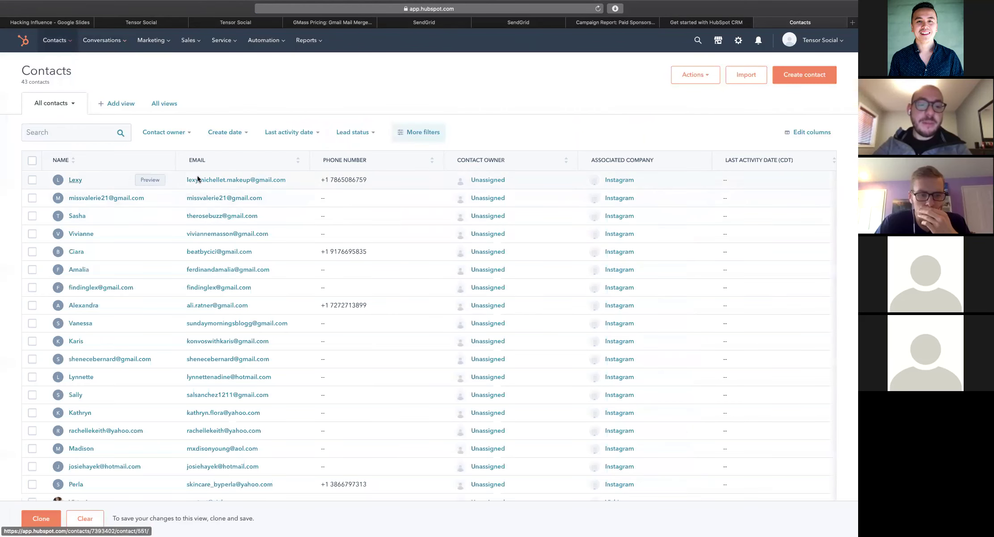
# View the first influencer's empty Emails tab, dismiss the connect prompt, then return home
pyautogui.click(71, 180)
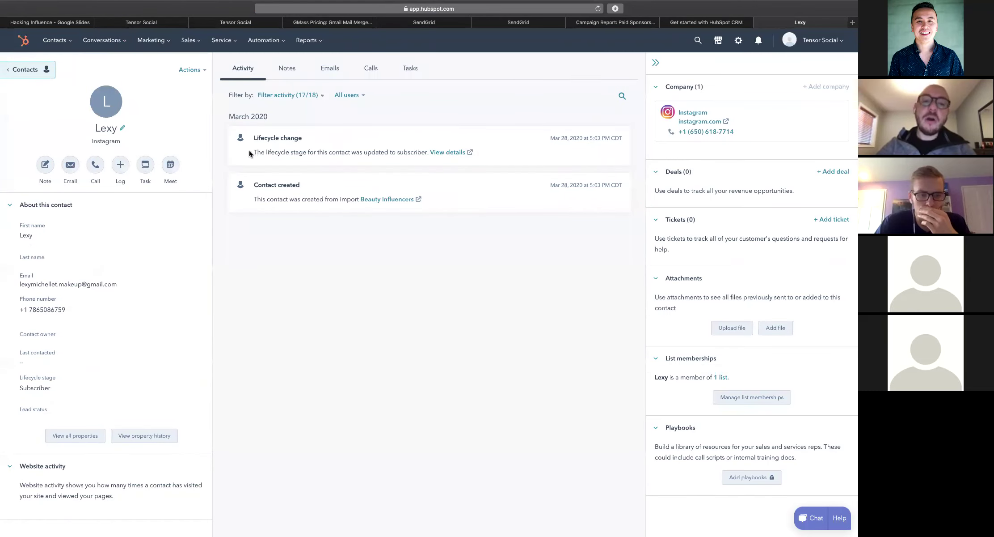
pyautogui.click(329, 68)
pyautogui.click(597, 89)
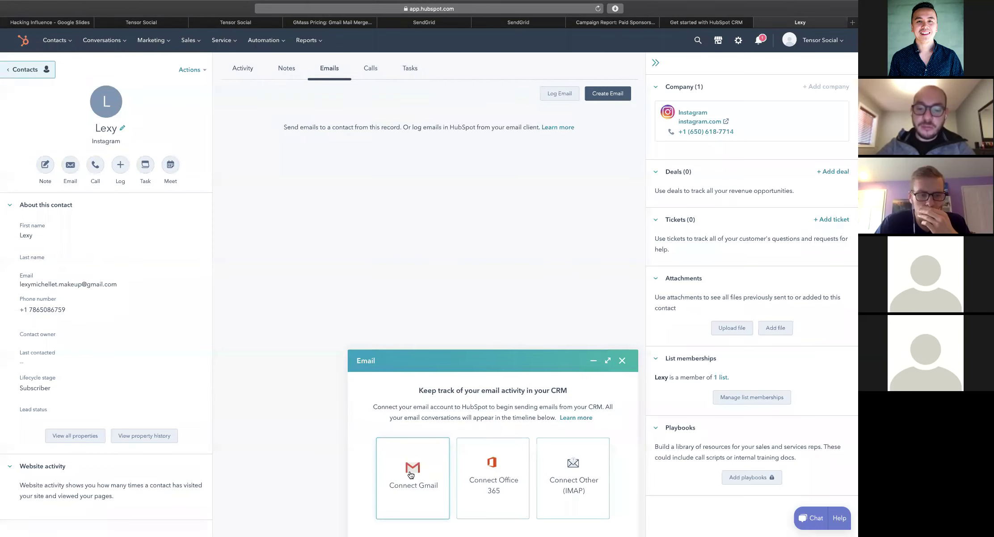
pyautogui.press('Escape')
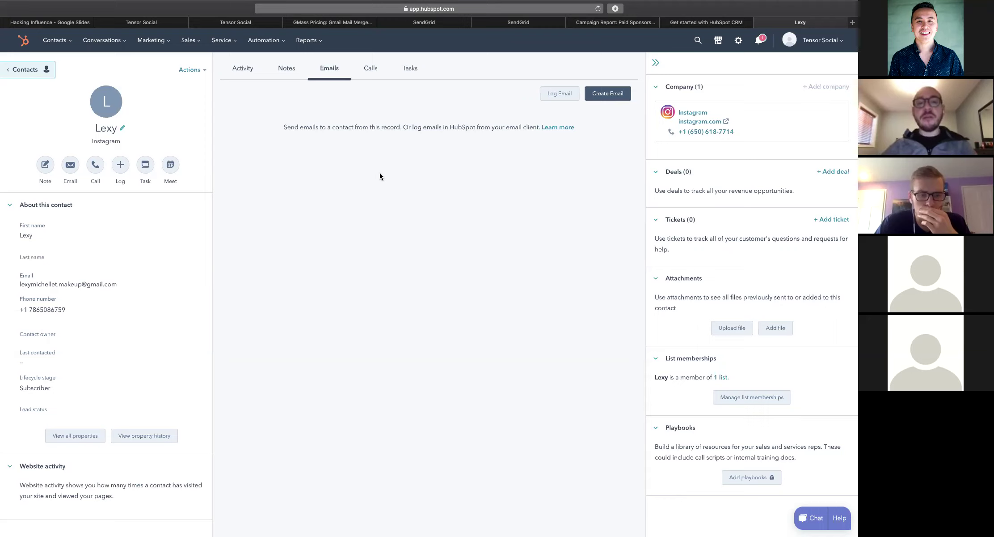
pyautogui.click(22, 41)
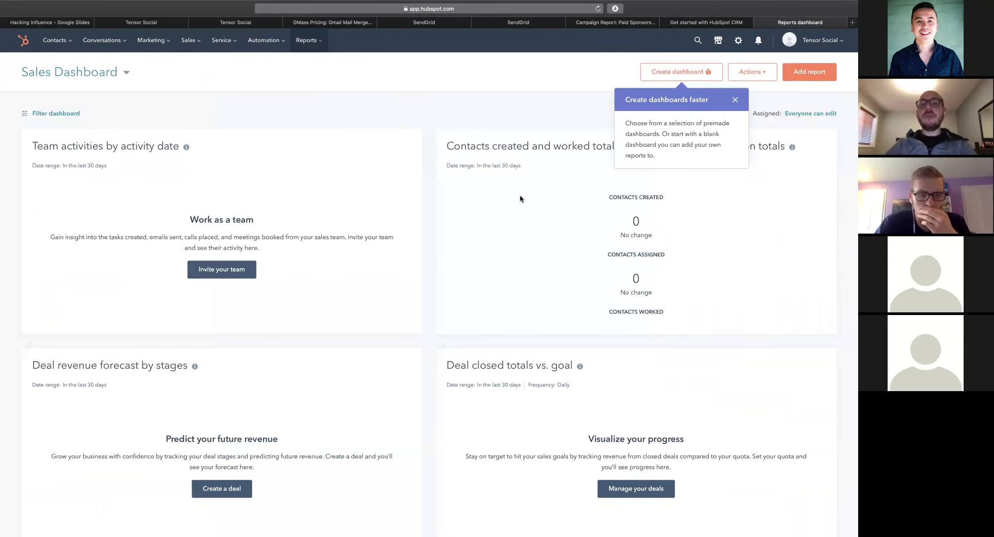
# Switch from the HubSpot Sales Dashboard to the influencer spreadsheet in Numbers
pyautogui.moveTo(456, 190)
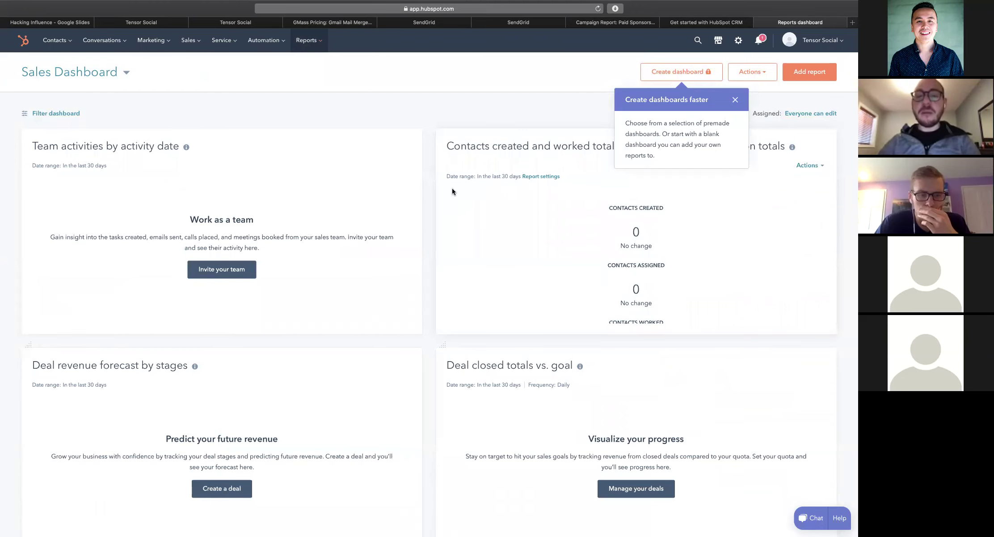
pyautogui.hotkey('ctrl', 'Right')
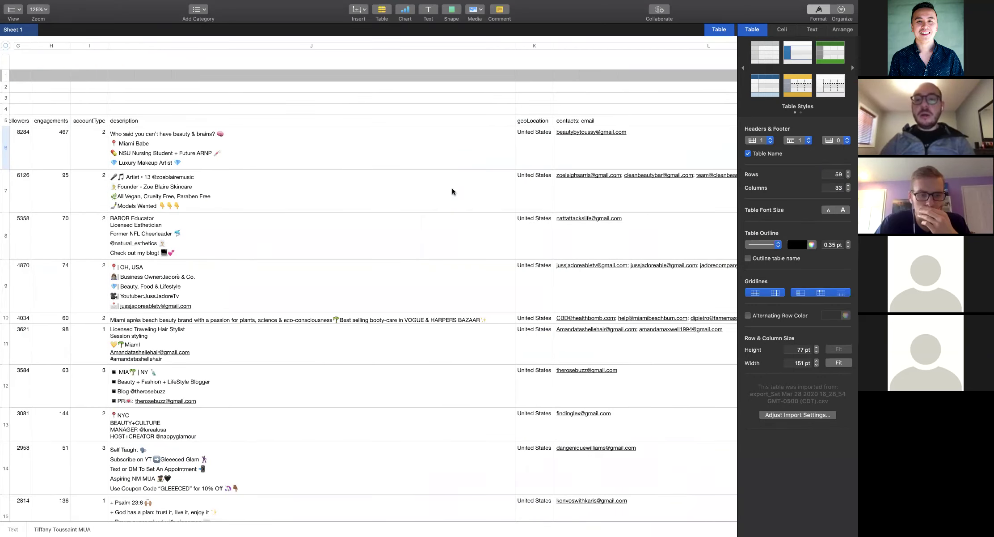
# Return to the presentation's Q&A slide, slide 18
pyautogui.hotkey('ctrl', 'Right')
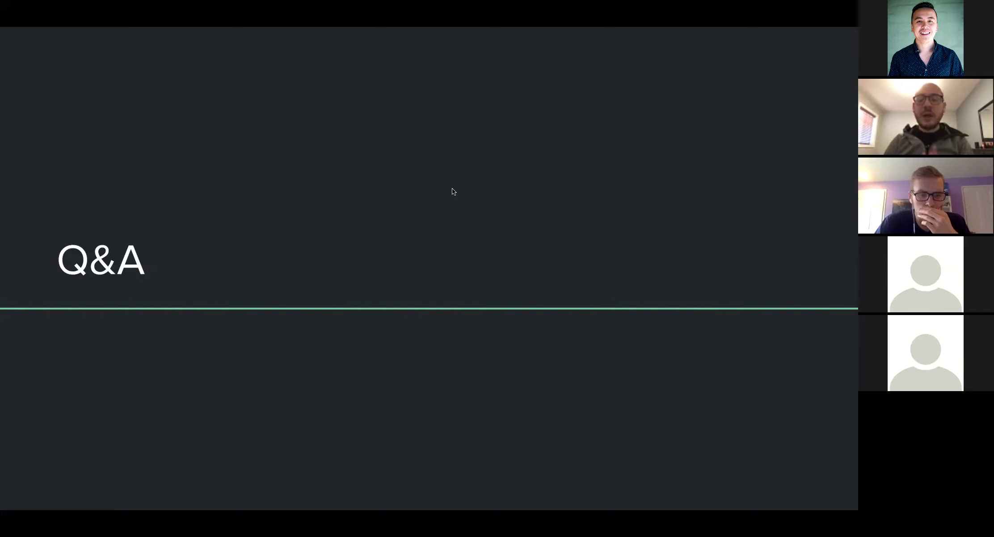
pyautogui.moveTo(222, 508)
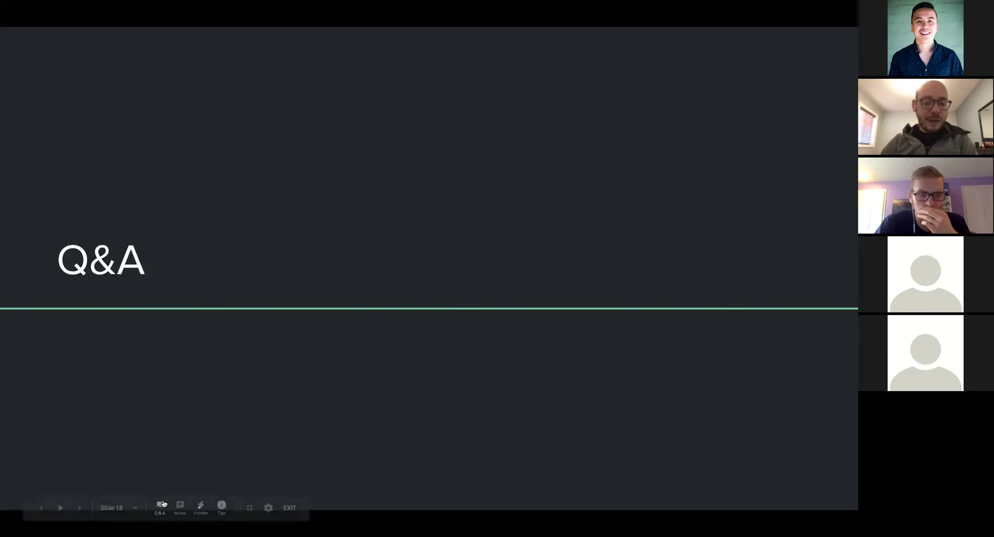
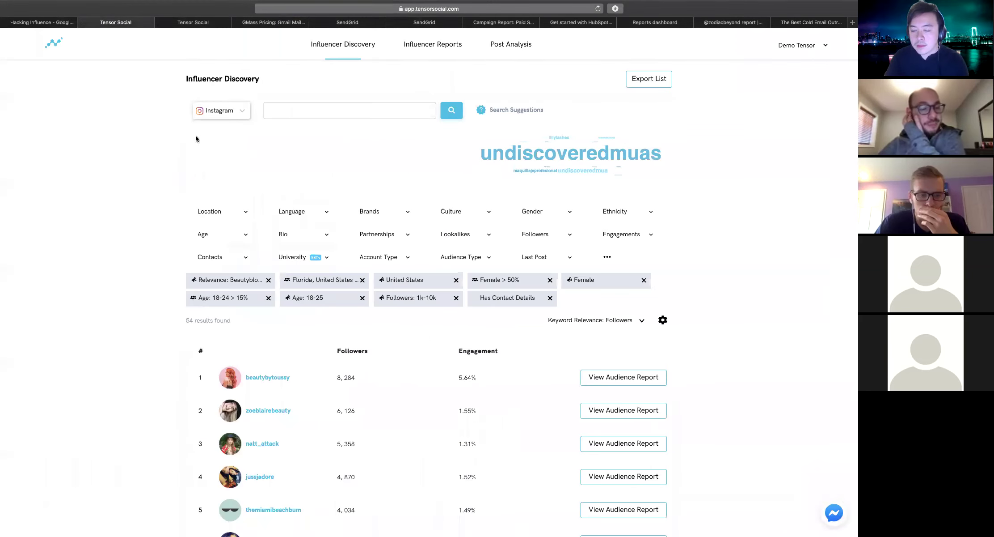
# Remove the keyword relevance, Florida, United States and remaining filter chips
pyautogui.click(269, 279)
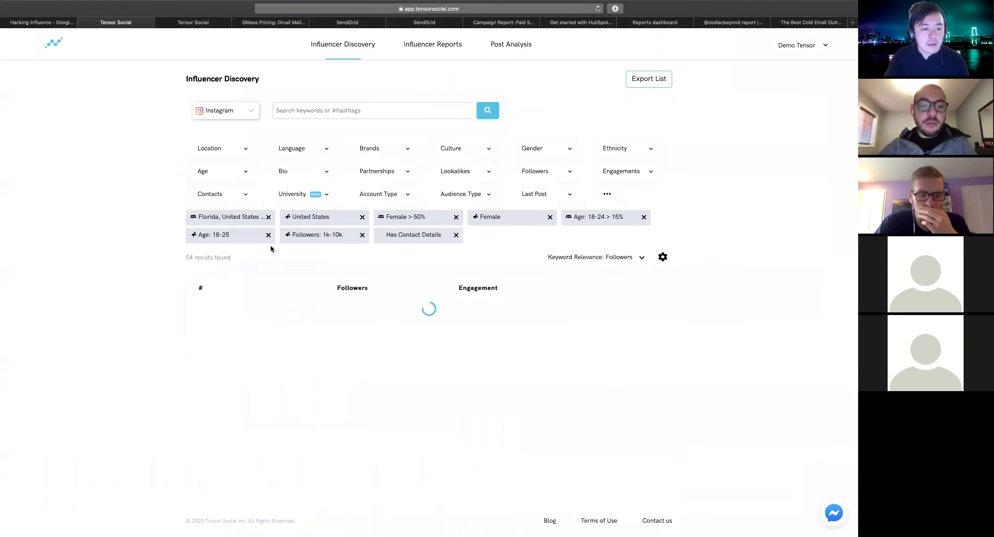
pyautogui.click(268, 218)
pyautogui.click(268, 217)
pyautogui.click(268, 217)
pyautogui.click(268, 218)
pyautogui.click(269, 217)
pyautogui.click(268, 218)
pyautogui.click(268, 217)
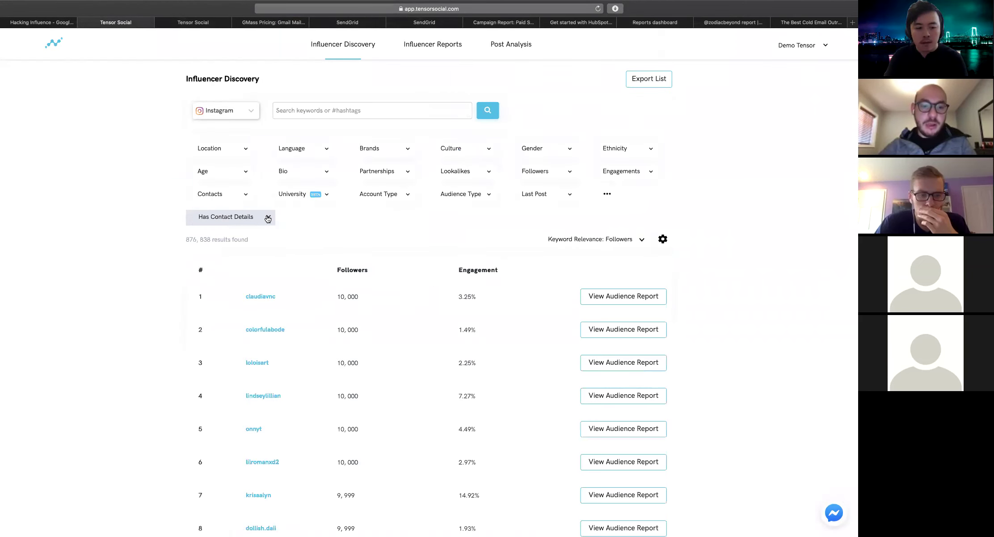
pyautogui.click(268, 217)
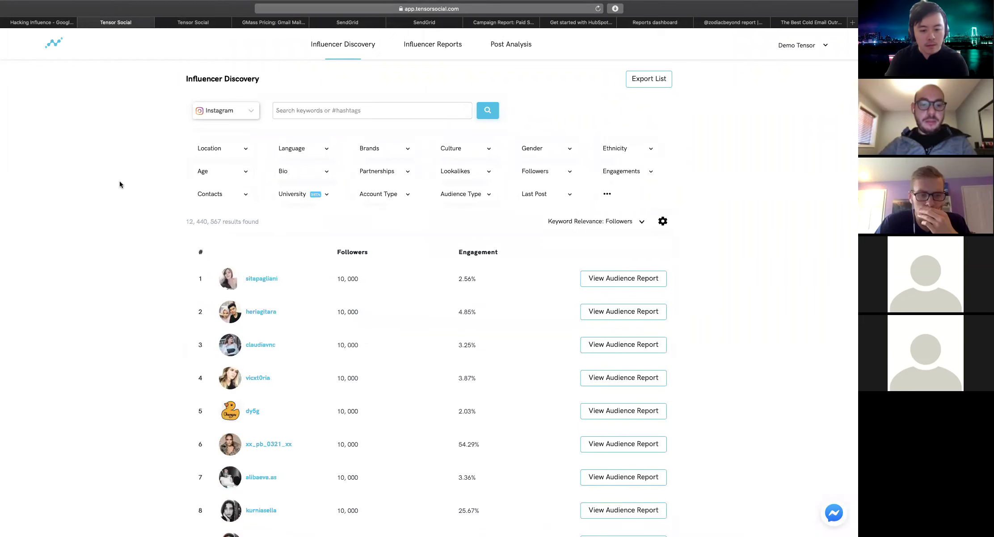
# Reload discovery and switch the platform to TikTok, showing 6,383,526 creators
pyautogui.press('super+r')
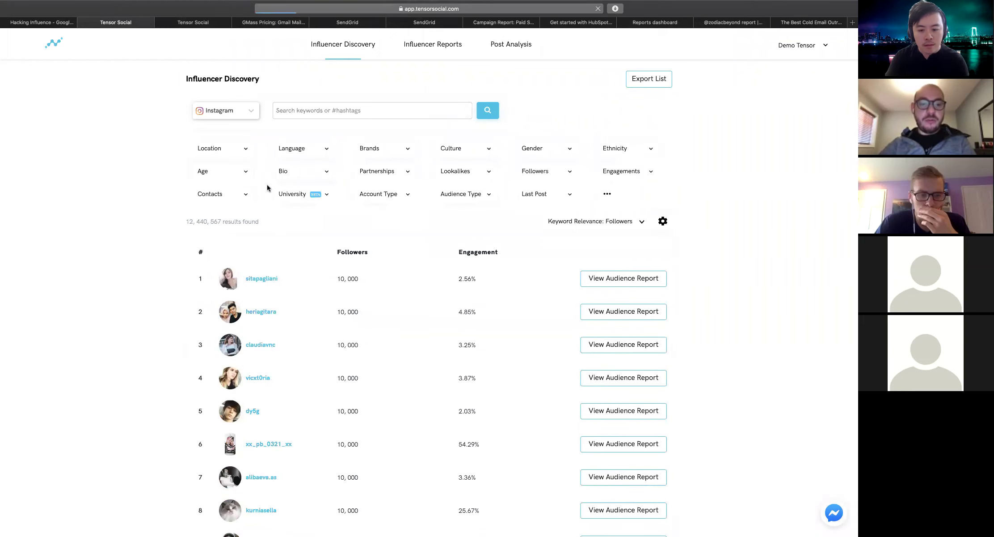
pyautogui.click(225, 110)
pyautogui.click(214, 166)
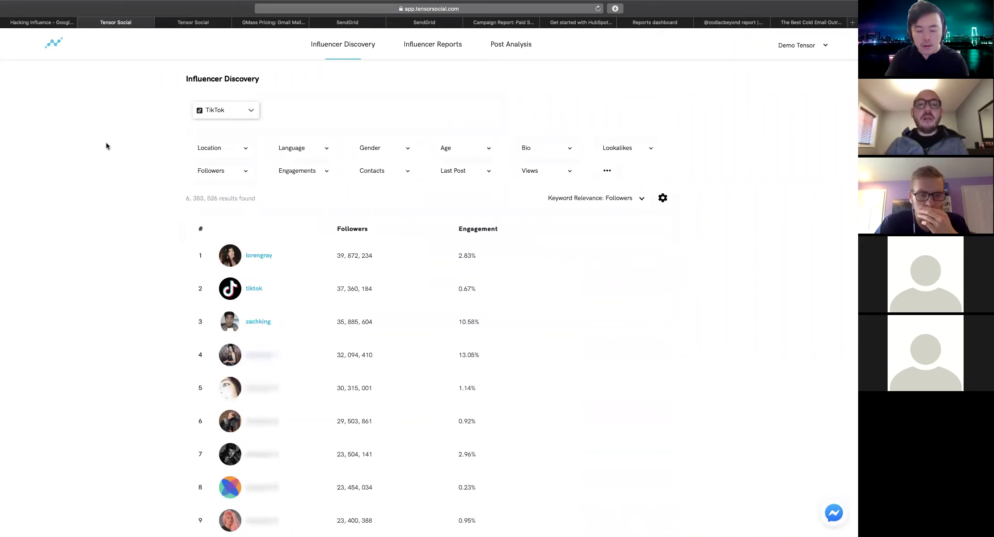
# Look over the location and views filters and reveal the extra filter options
pyautogui.click(243, 152)
pyautogui.click(242, 152)
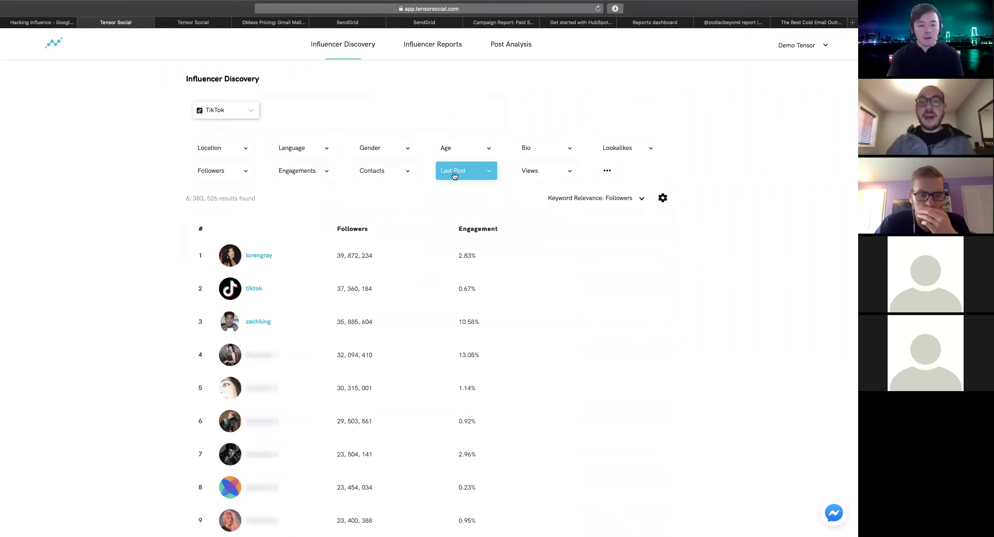
pyautogui.click(550, 169)
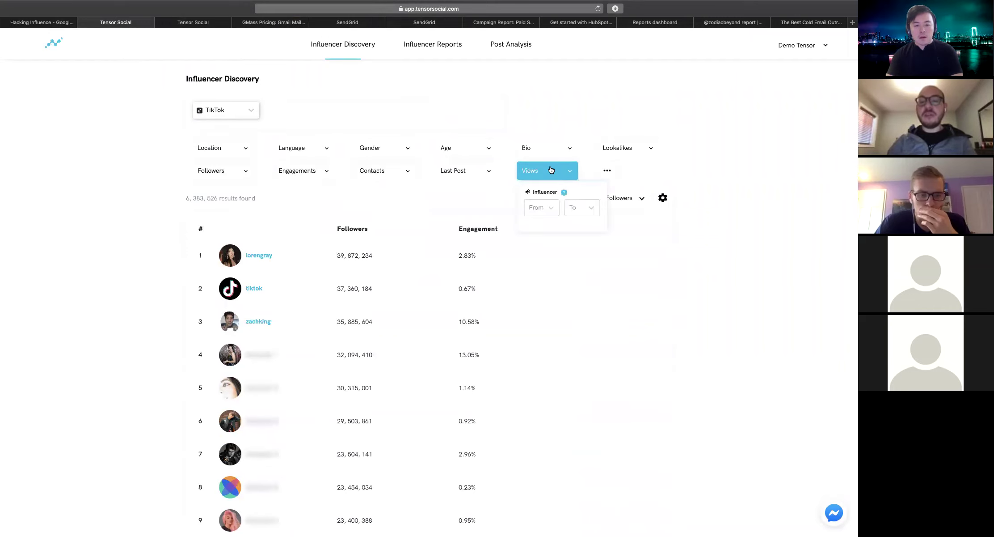
pyautogui.click(606, 170)
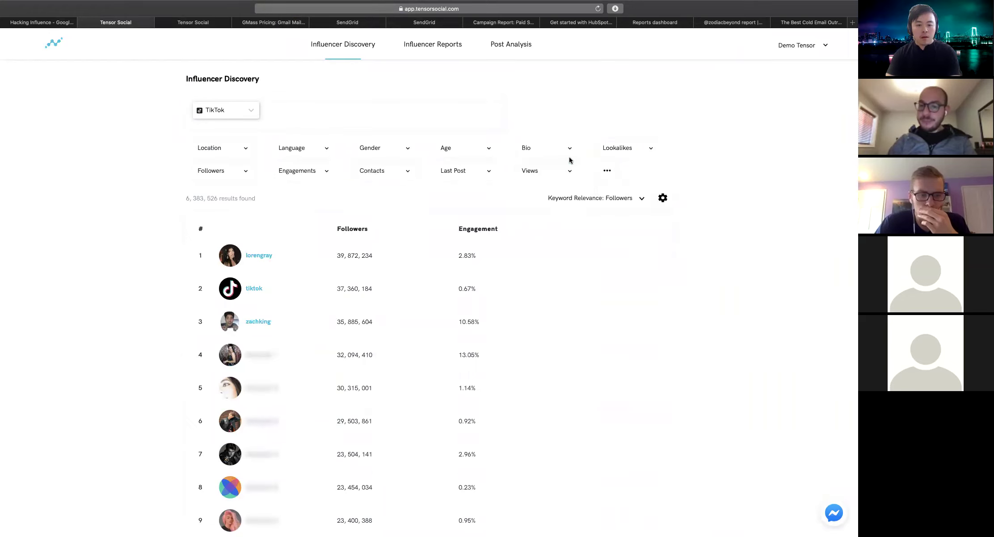
# Set the Bio filter to 'Real Estate' and select the top creator's username
pyautogui.click(532, 150)
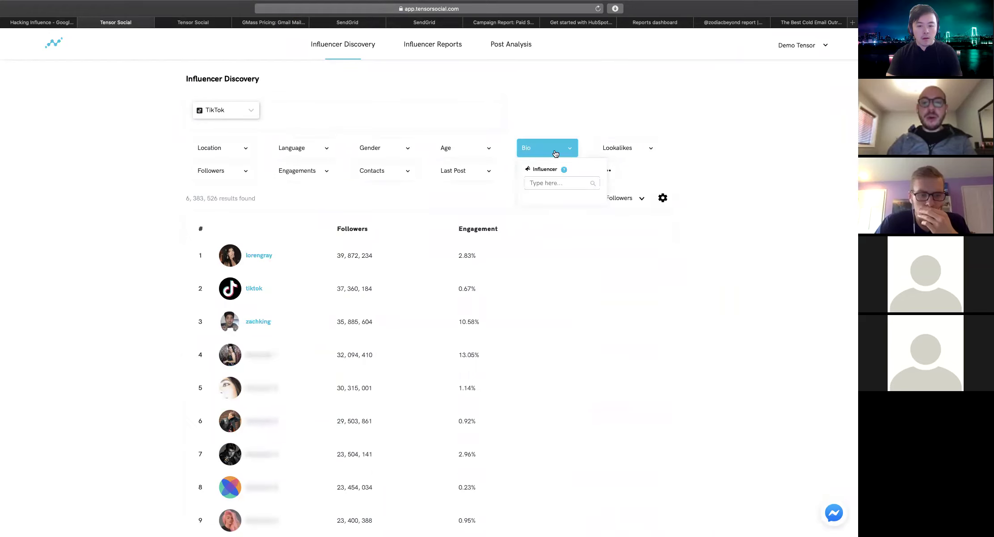
pyautogui.click(551, 183)
pyautogui.write('Real Es')
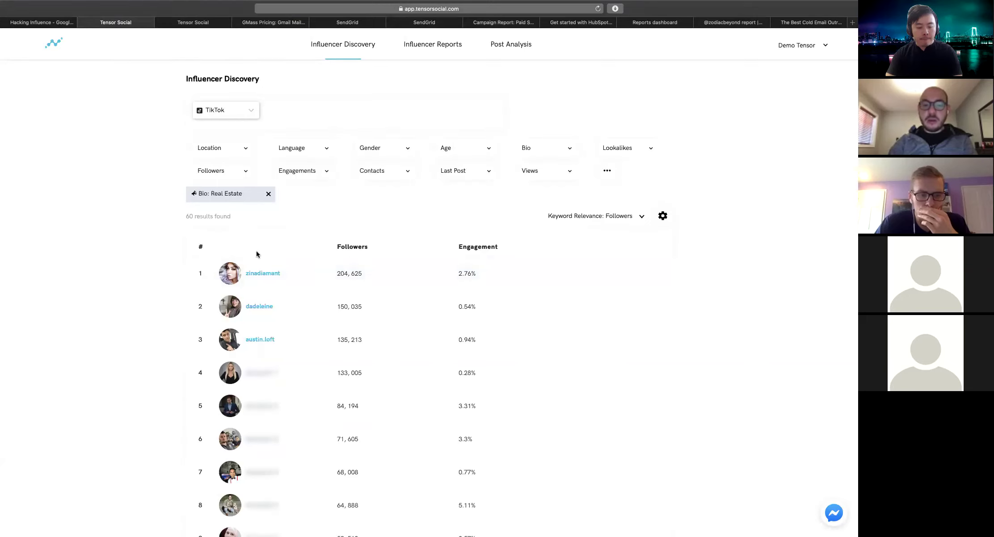
pyautogui.moveTo(286, 272); pyautogui.dragTo(243, 272)
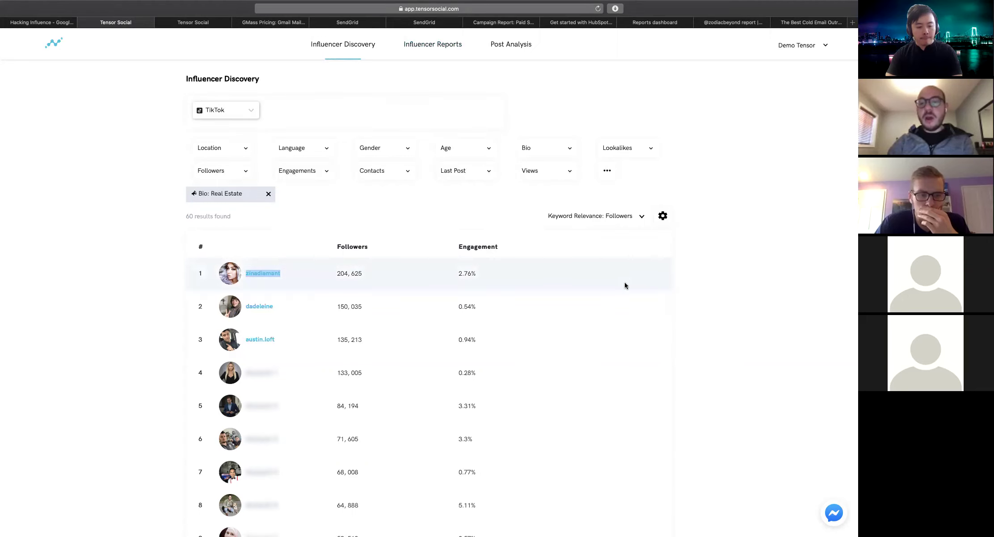
# Check the platform choices on Influencer Reports, leaving Instagram selected
pyautogui.click(447, 45)
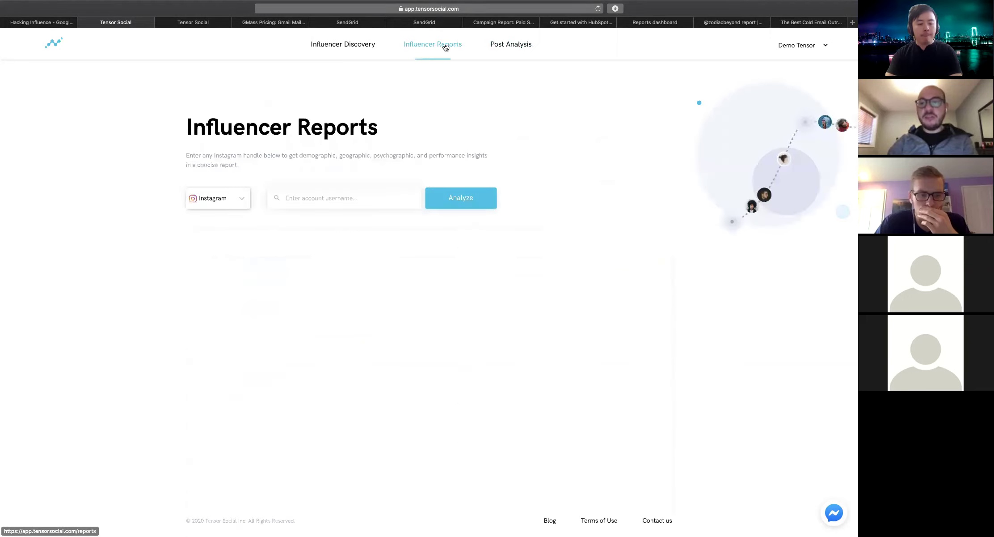
pyautogui.click(232, 201)
pyautogui.click(241, 217)
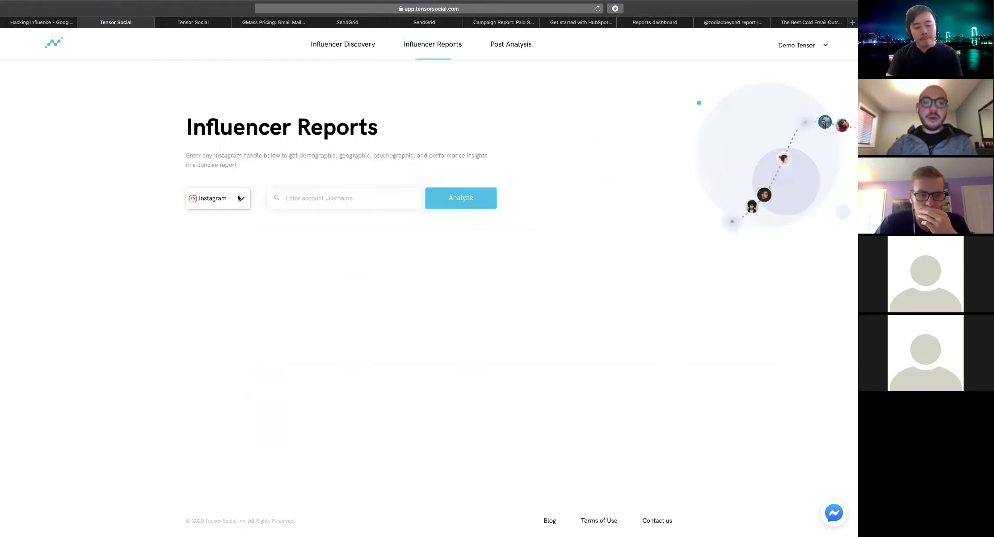
pyautogui.click(218, 199)
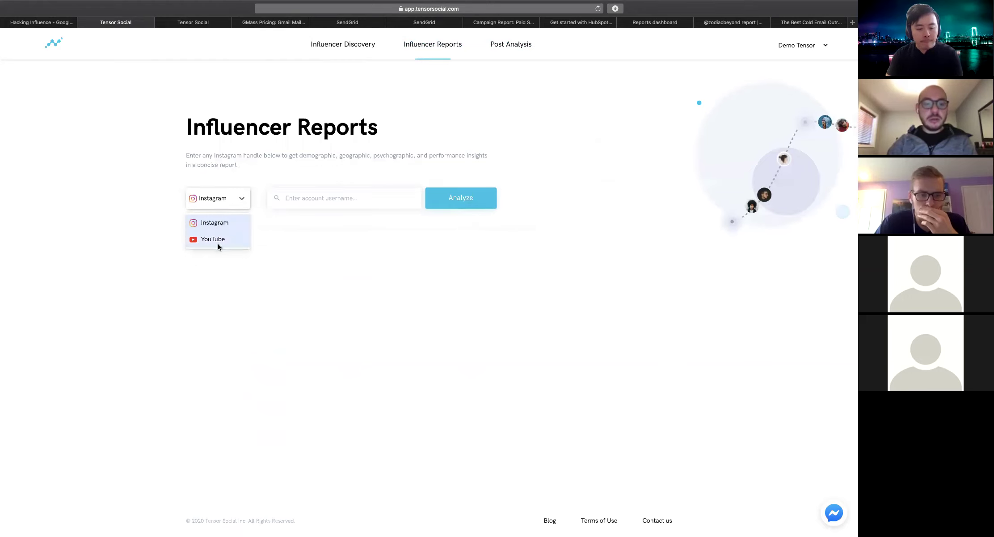
pyautogui.click(246, 192)
pyautogui.click(245, 192)
pyautogui.click(247, 191)
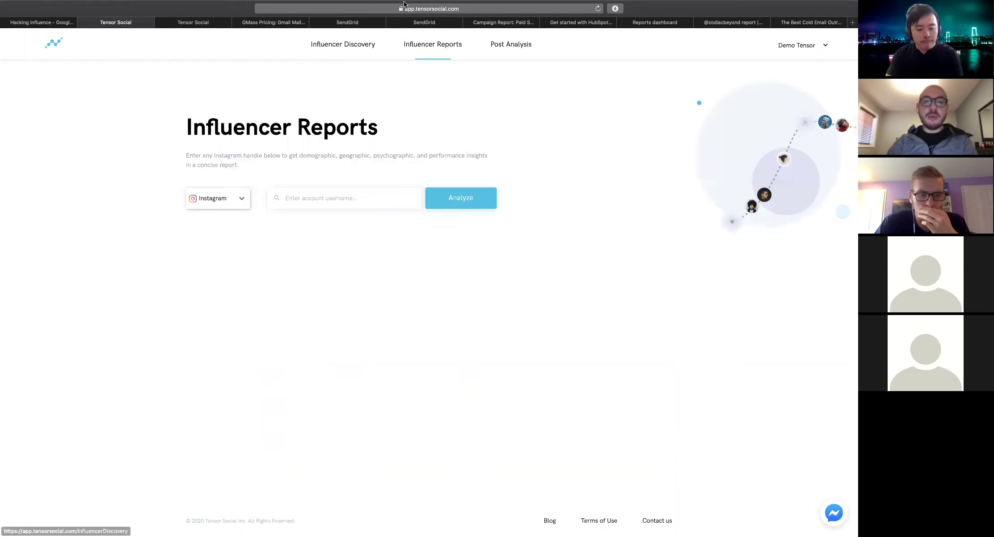
# Search TikTok creators in Influencer Discovery with bio 'real estate', then open a new tab
pyautogui.click(361, 44)
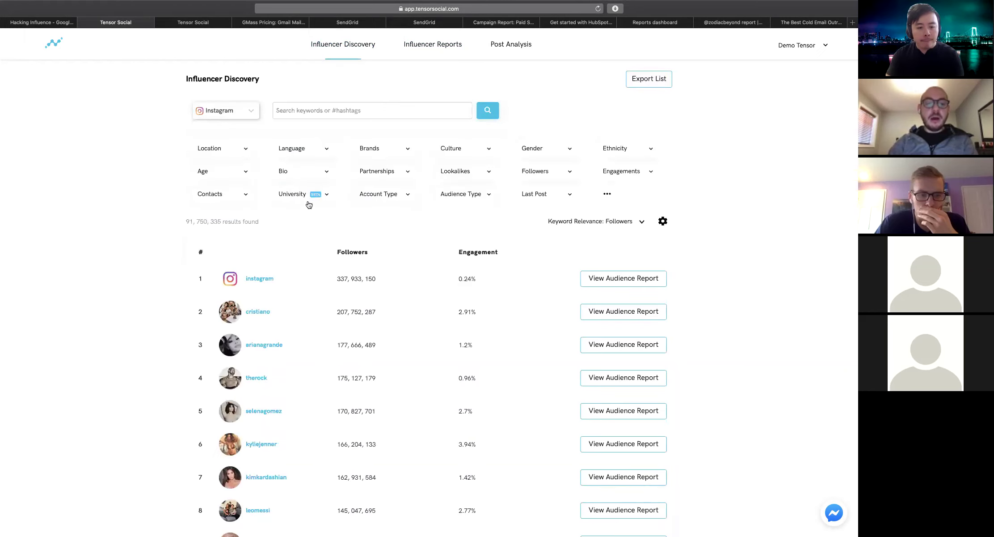
pyautogui.click(241, 118)
pyautogui.click(231, 147)
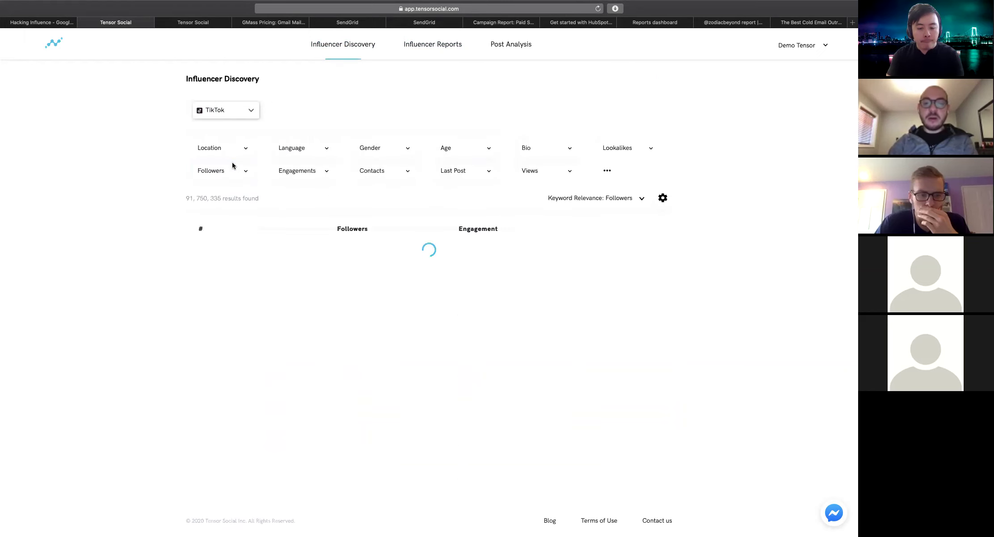
pyautogui.click(532, 148)
pyautogui.write('Real')
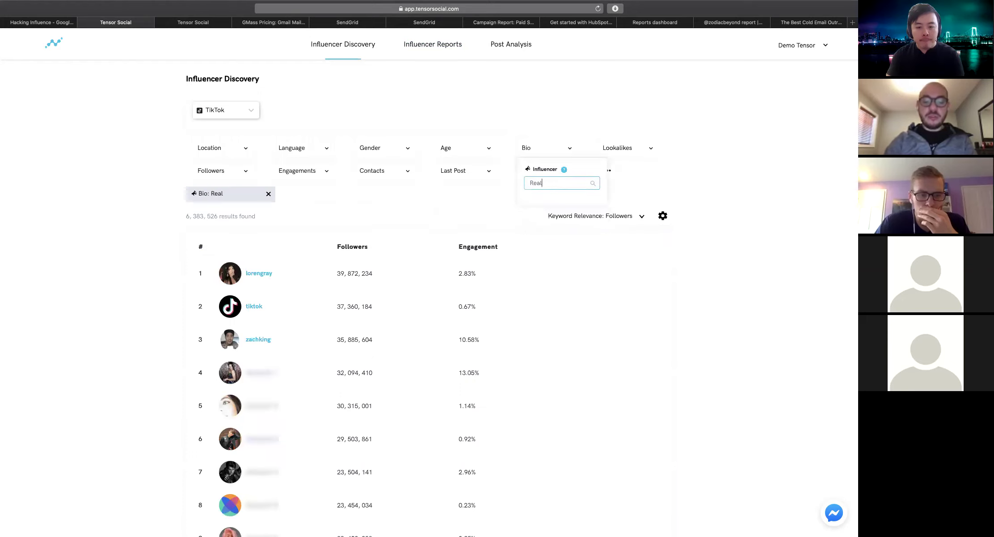
pyautogui.write(' Estate')
pyautogui.tripleClick(539, 187)
pyautogui.press('BackSpace')
pyautogui.write('real estate')
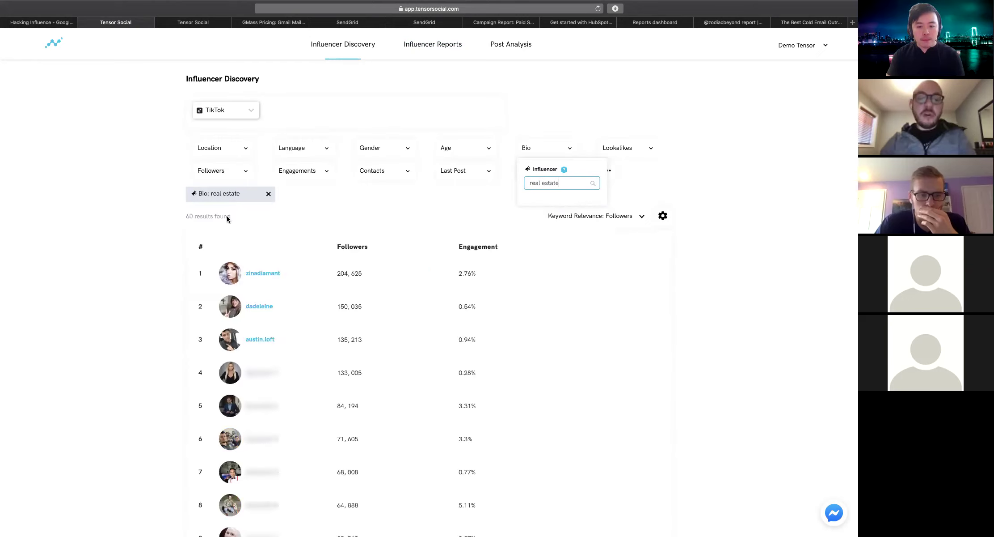
pyautogui.click(304, 211)
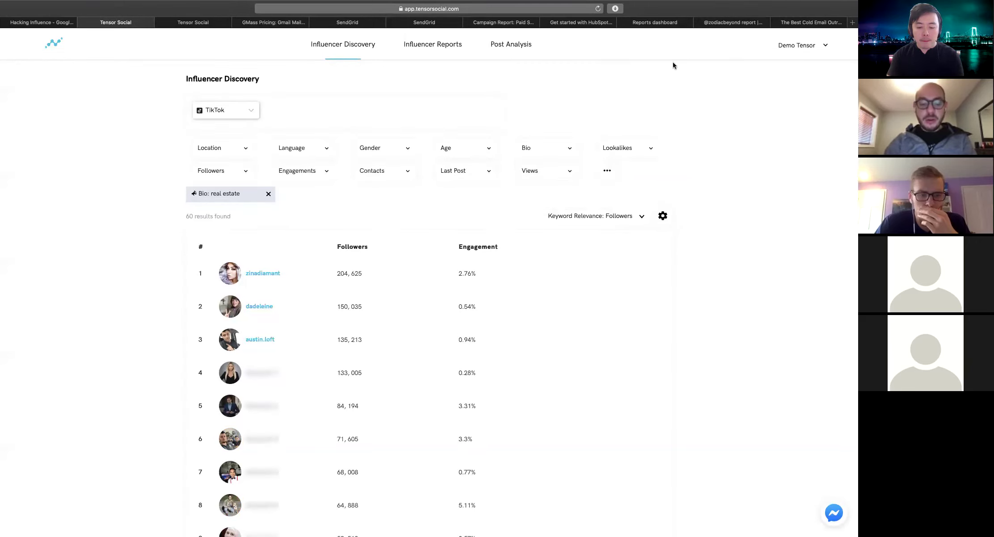
pyautogui.press('super+t')
# Load the dev Tensor Social site and sign in with the saved credentials
pyautogui.write('dev.tensorsocial.com')
pyautogui.press('Return')
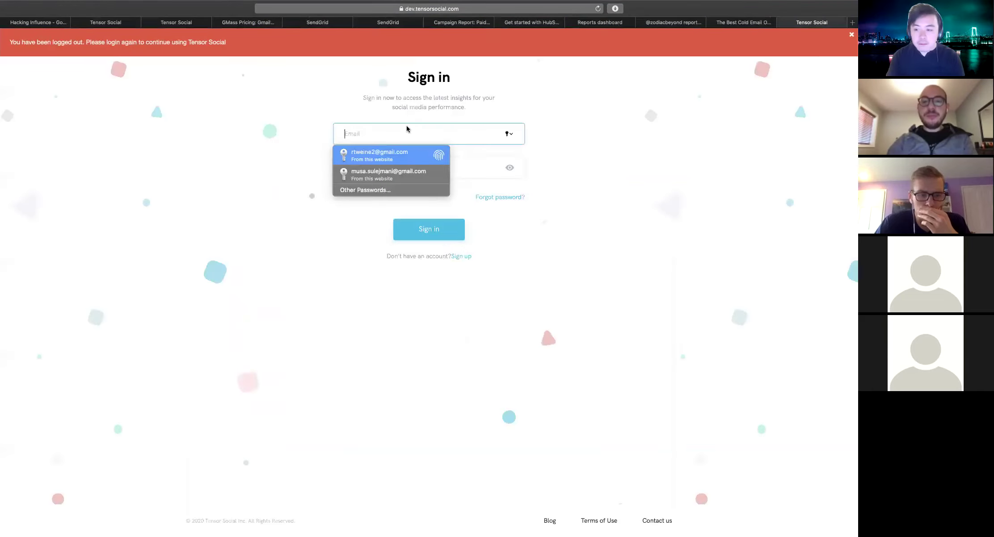
pyautogui.click(392, 153)
pyautogui.click(412, 224)
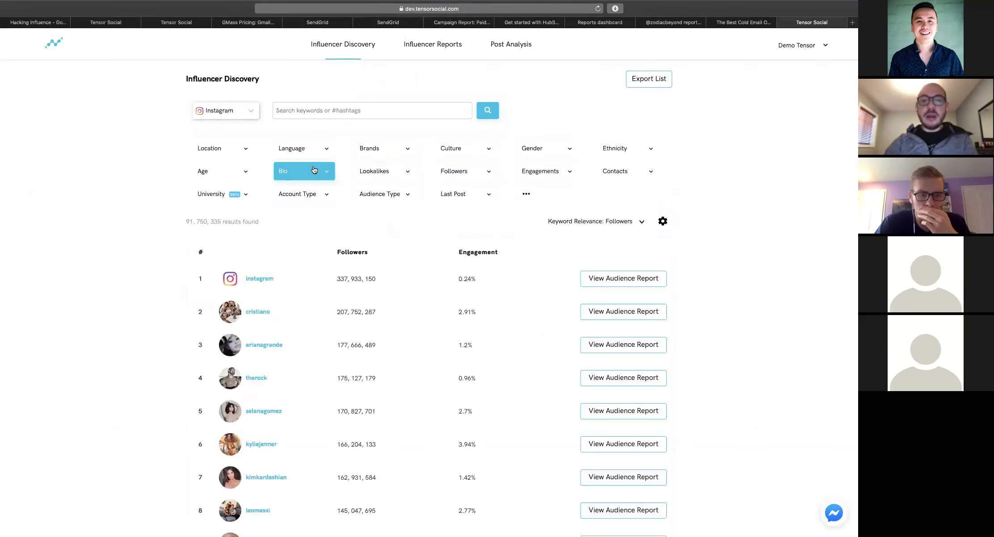
# Filter TikTok creators by bio 'real estate' and request the top creator's audience report
pyautogui.click(247, 111)
pyautogui.click(218, 167)
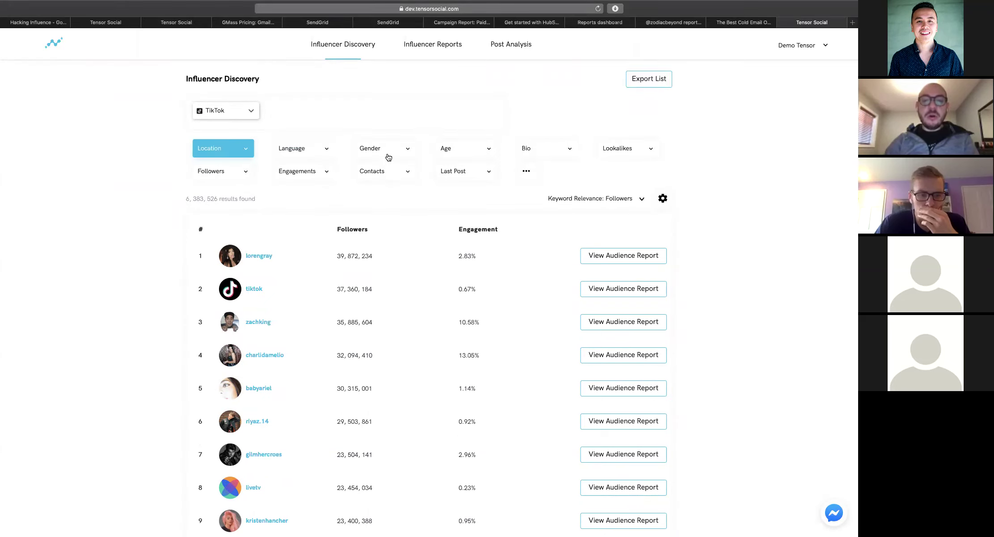
pyautogui.click(524, 149)
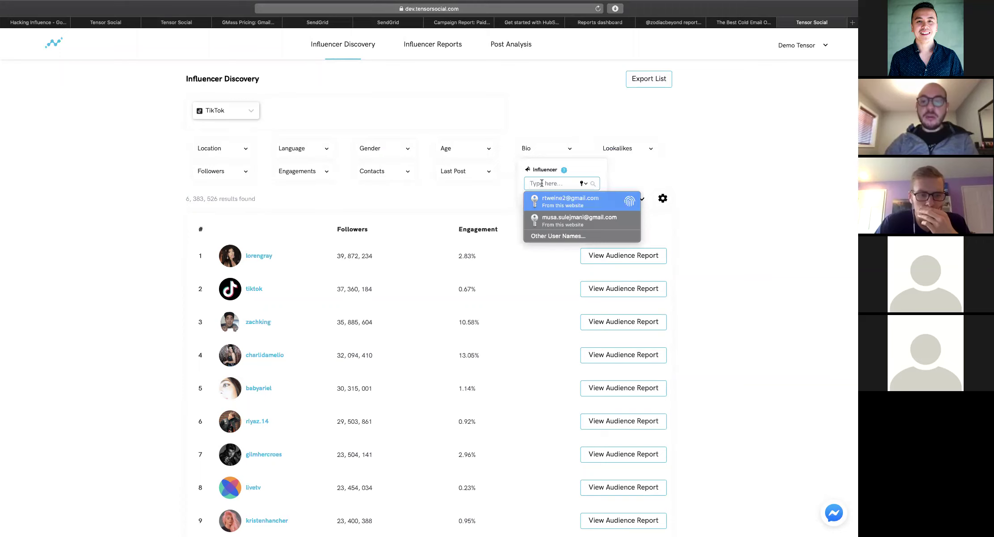
pyautogui.write('real estate')
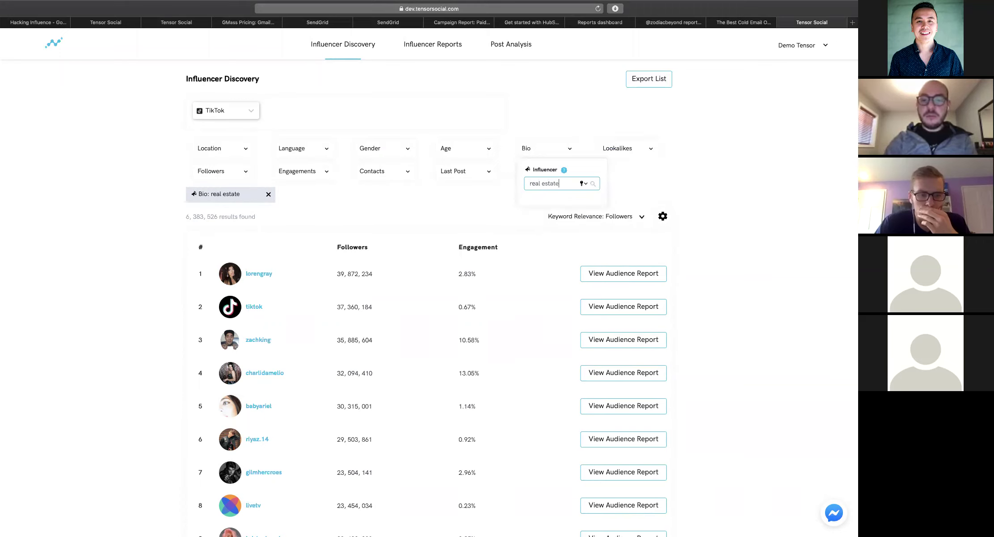
pyautogui.click(260, 212)
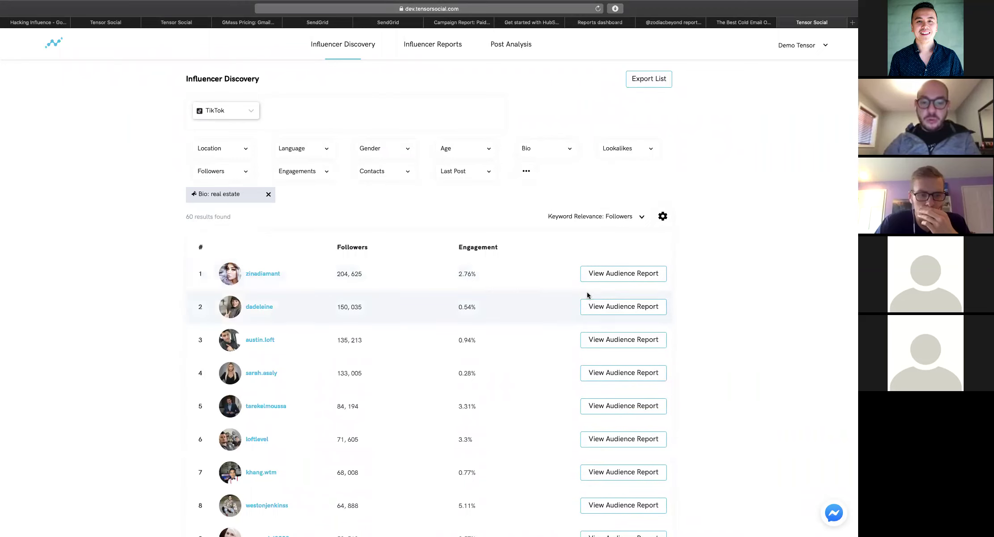
pyautogui.click(614, 274)
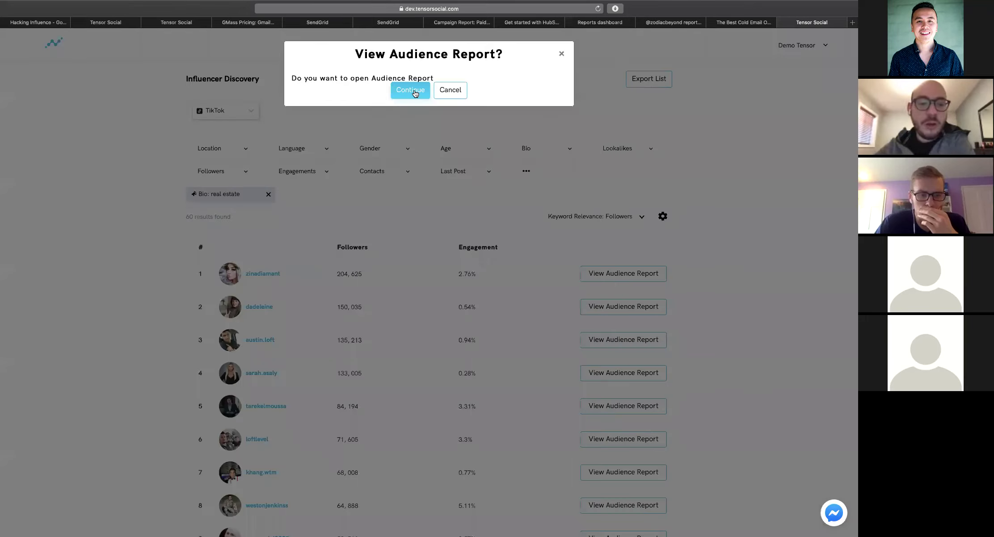
# Confirm and scroll through the top creator's audience report, close it, and open the location filter
pyautogui.click(415, 92)
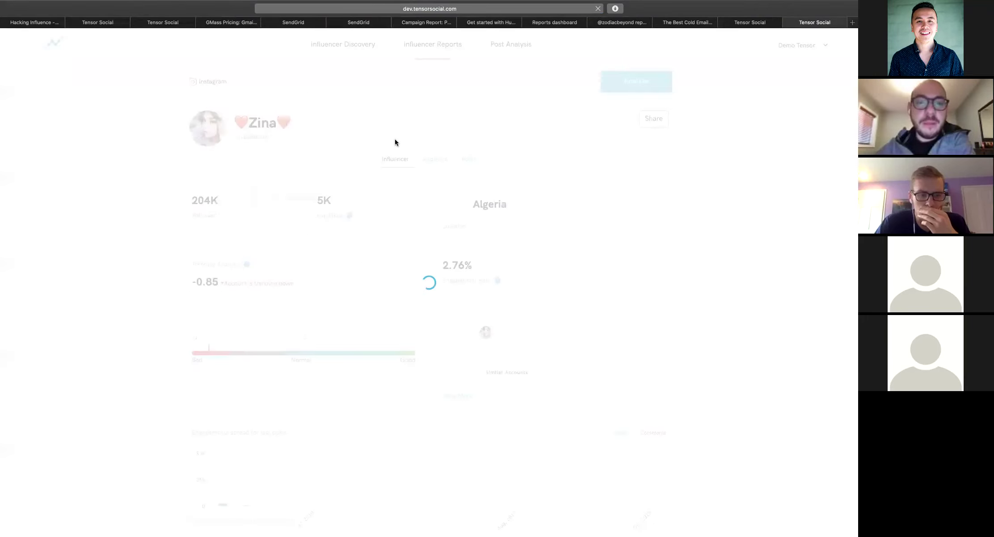
pyautogui.scroll(-5, 358, 210)
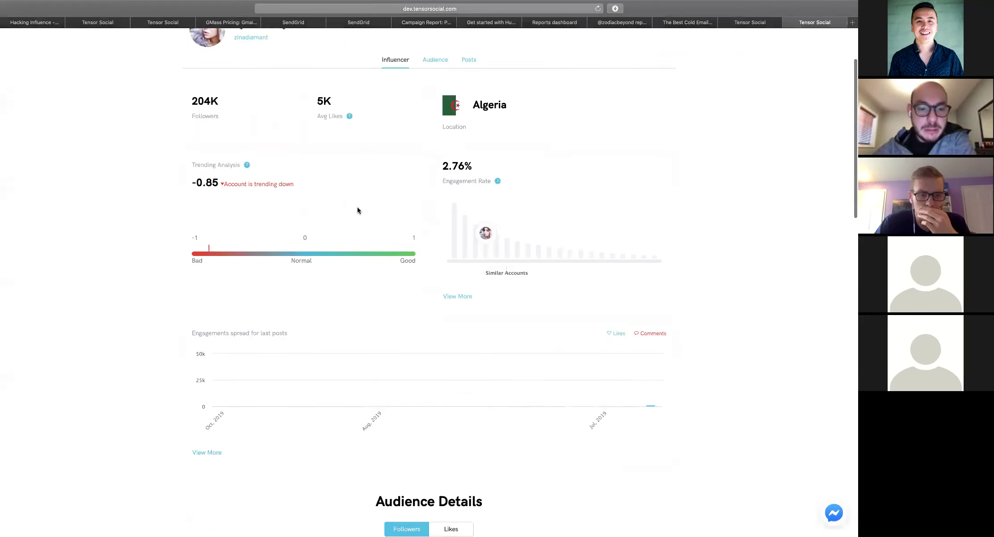
pyautogui.scroll(-10, 357, 210)
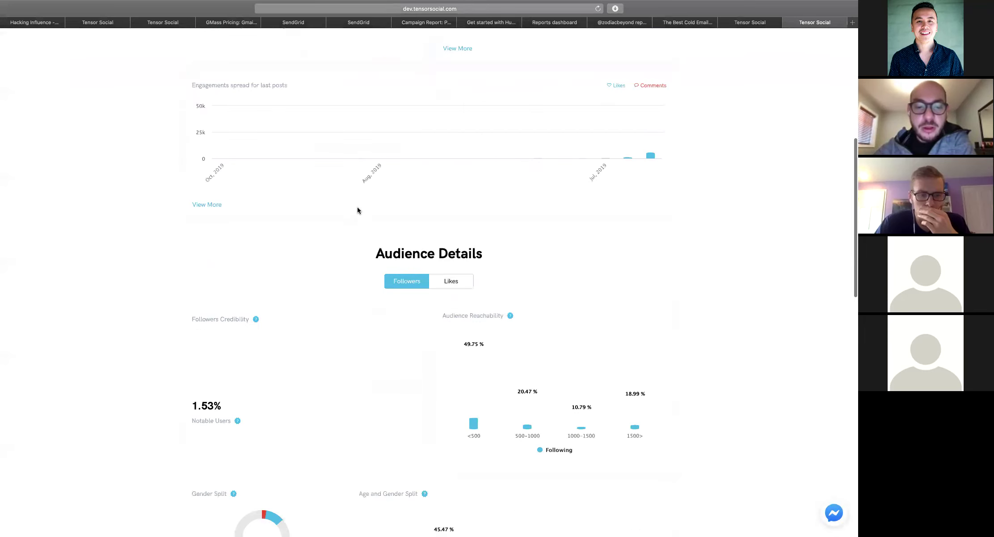
pyautogui.scroll(15, 358, 210)
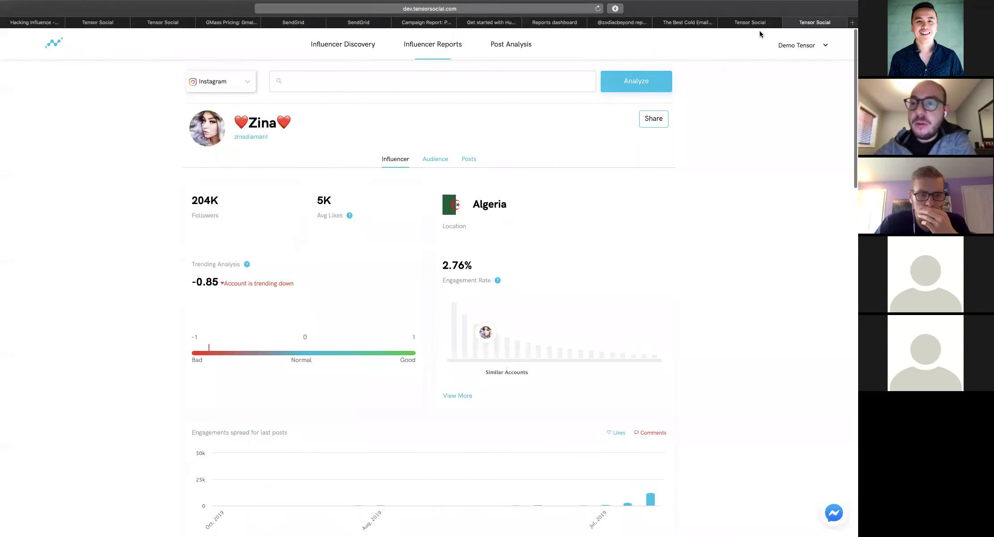
pyautogui.click(787, 24)
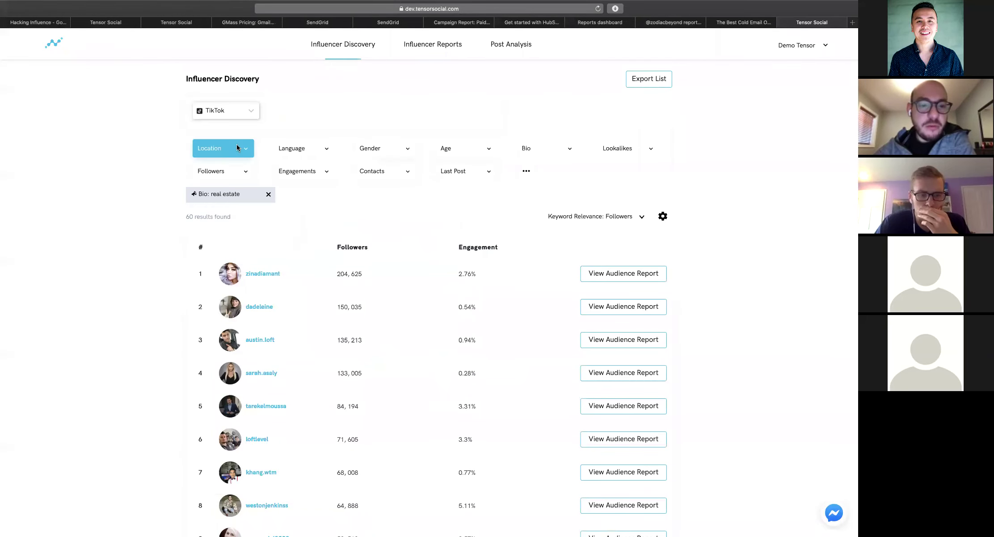
pyautogui.click(236, 149)
pyautogui.click(358, 179)
pyautogui.write('U')
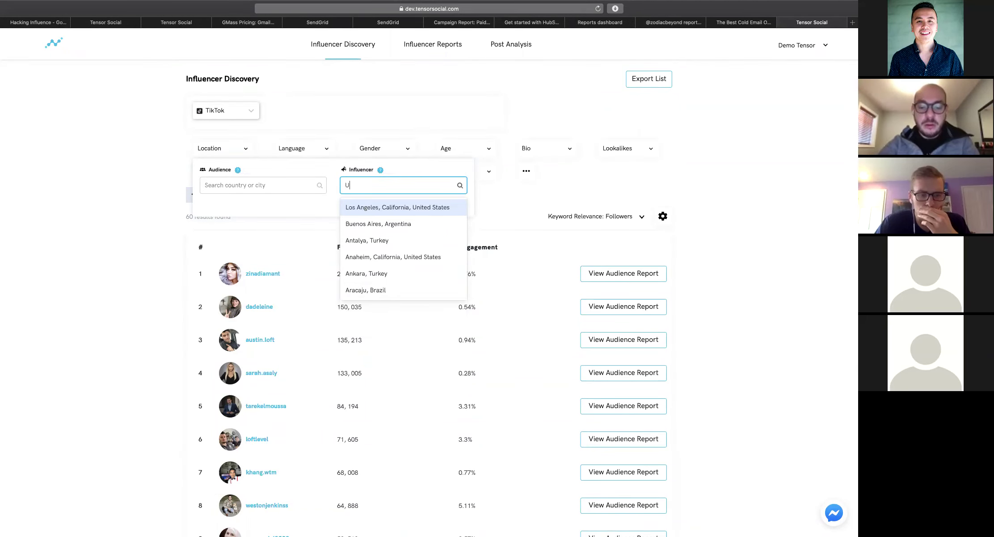
pyautogui.write('nited Stat')
pyautogui.press('BackSpace')
pyautogui.press('BackSpace')
pyautogui.press('BackSpace')
pyautogui.press('BackSpace')
pyautogui.press('BackSpace')
pyautogui.press('BackSpace')
pyautogui.press('BackSpace')
pyautogui.press('BackSpace')
pyautogui.press('BackSpace')
pyautogui.press('BackSpace')
pyautogui.press('BackSpace')
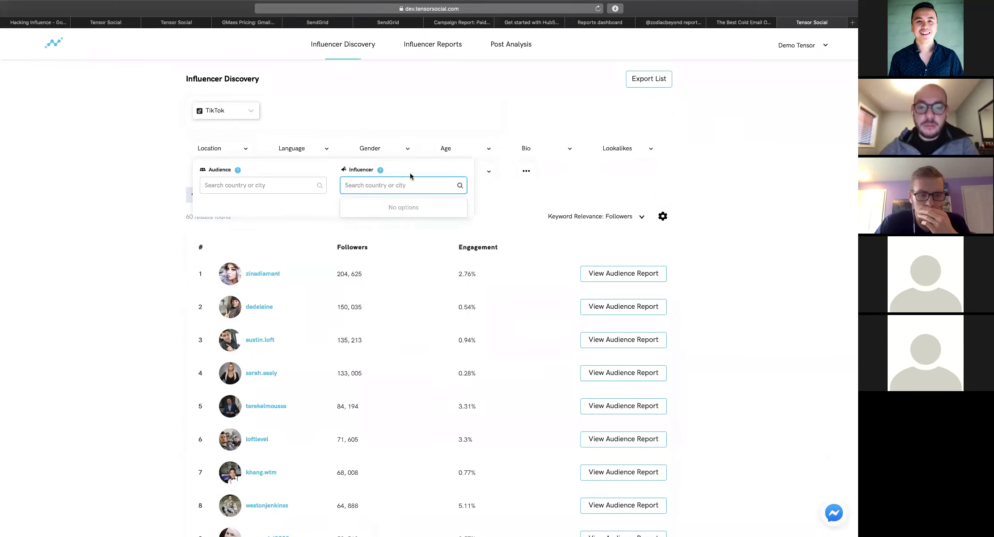
pyautogui.click(435, 121)
pyautogui.click(246, 147)
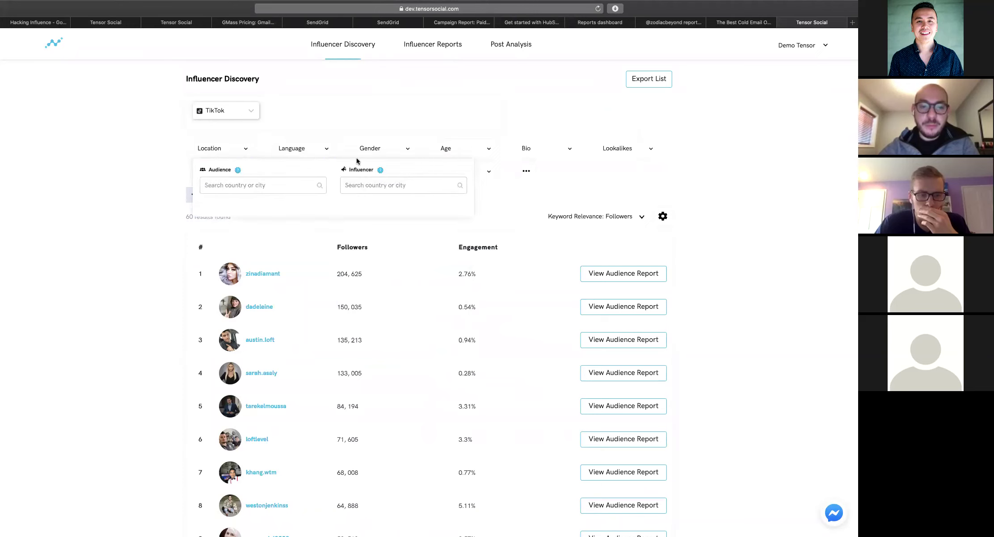
pyautogui.click(361, 181)
pyautogui.write('Un')
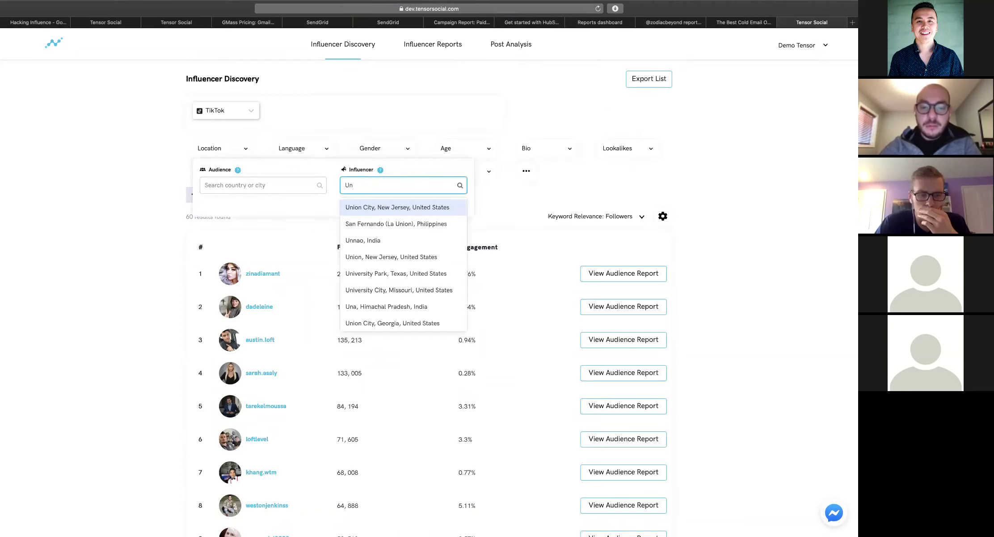
pyautogui.write('i')
pyautogui.scroll(-2, 372, 255)
pyautogui.scroll(2, 372, 255)
pyautogui.press('BackSpace')
pyautogui.press('BackSpace')
pyautogui.press('BackSpace')
pyautogui.click(386, 174)
pyautogui.click(372, 187)
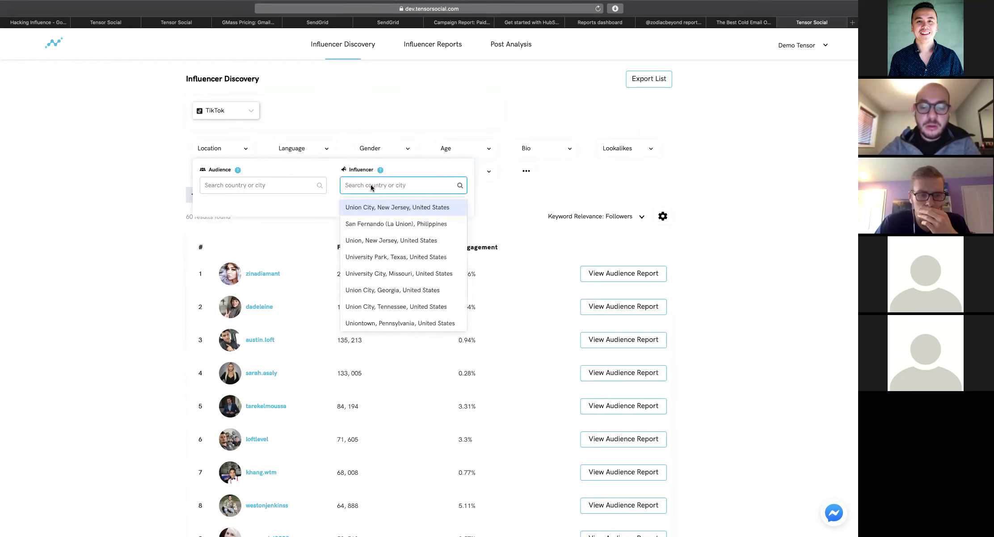
pyautogui.write('United States')
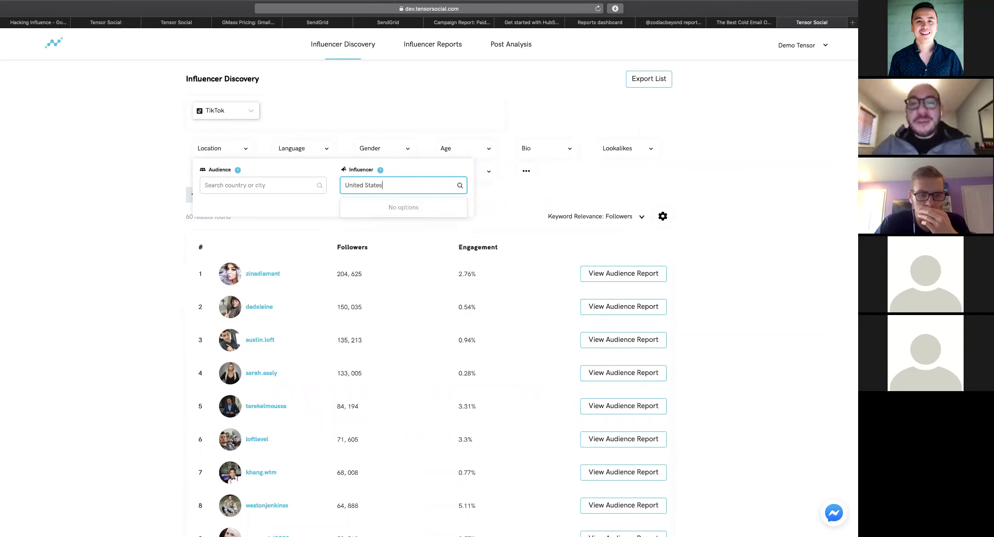
pyautogui.press('super+a')
pyautogui.press('BackSpace')
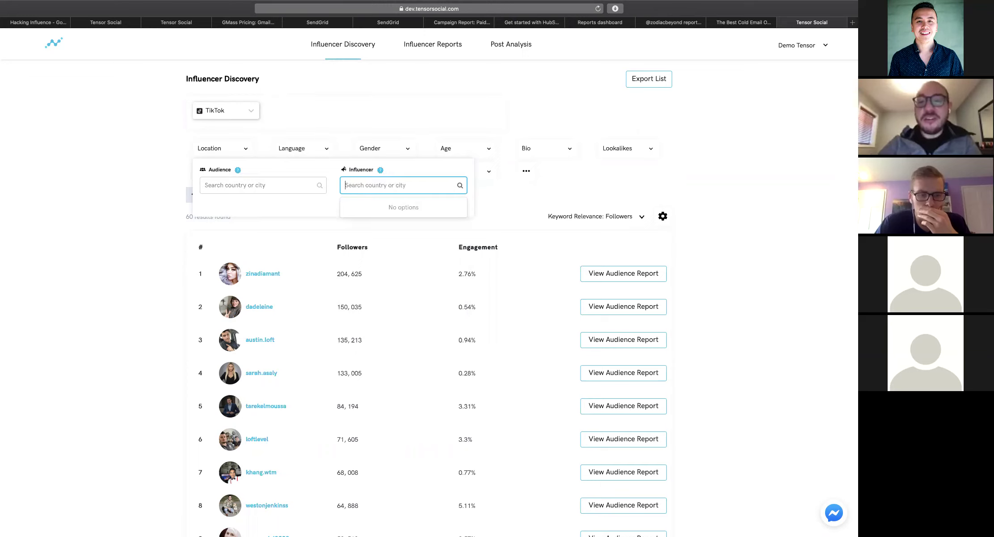
pyautogui.click(494, 192)
# Open the audience report for the fourth creator, a 133K-follower United States account
pyautogui.scroll(-2, 277, 264)
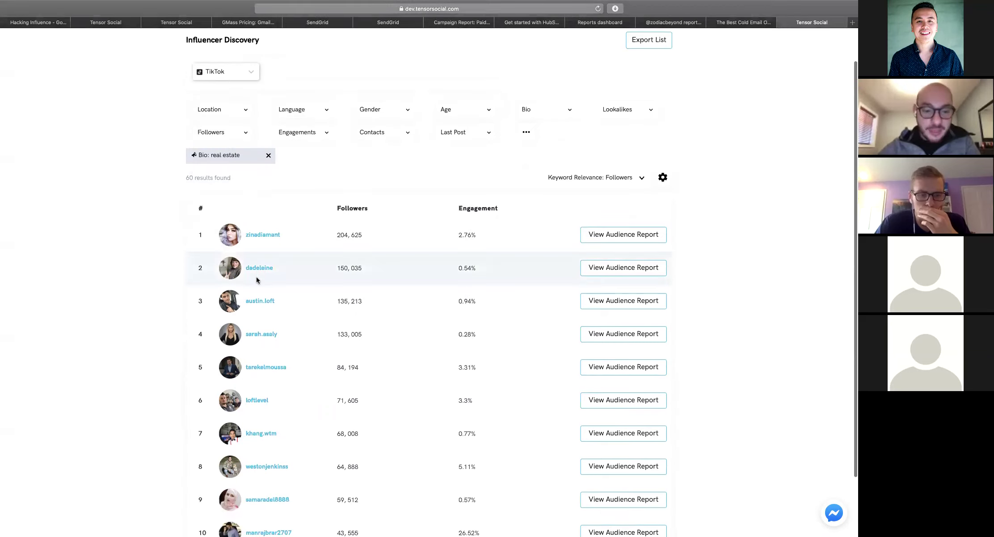
pyautogui.click(638, 336)
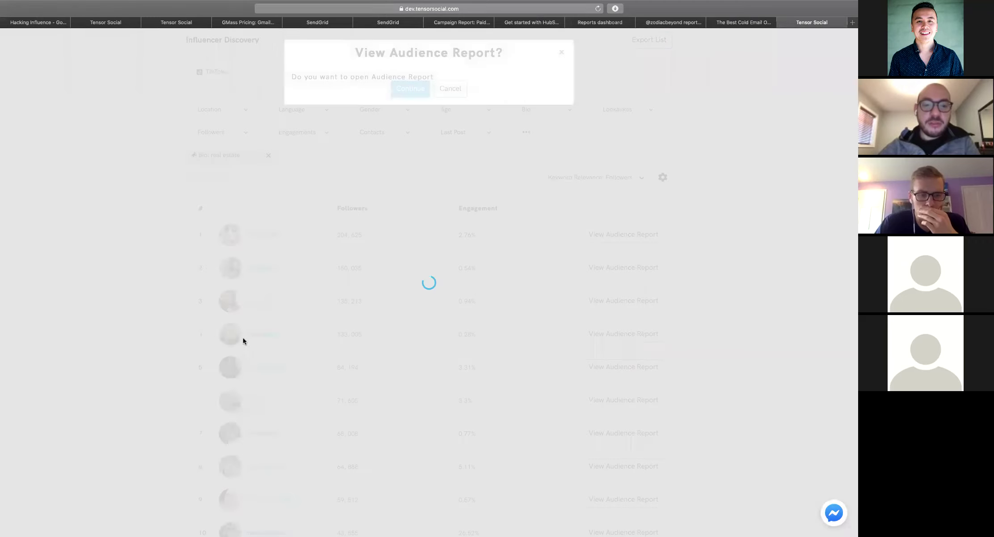
pyautogui.click(418, 89)
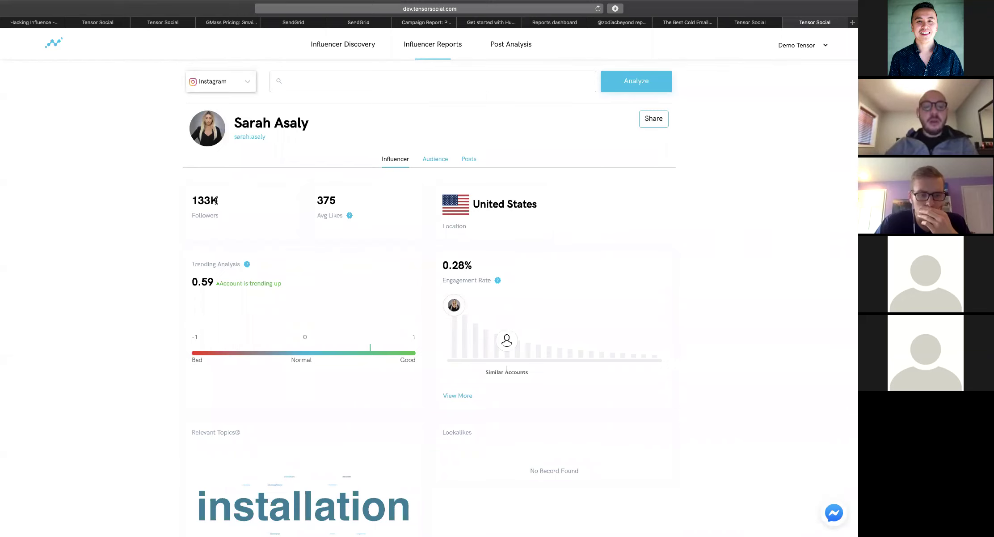
# Scroll past the 63.49% female, 69.06% US audience details to the three Popular Posts
pyautogui.doubleClick(330, 199)
pyautogui.click(329, 198)
pyautogui.scroll(-1, 353, 211)
pyautogui.scroll(1, 352, 211)
pyautogui.scroll(-1, 466, 193)
pyautogui.scroll(-5, 466, 196)
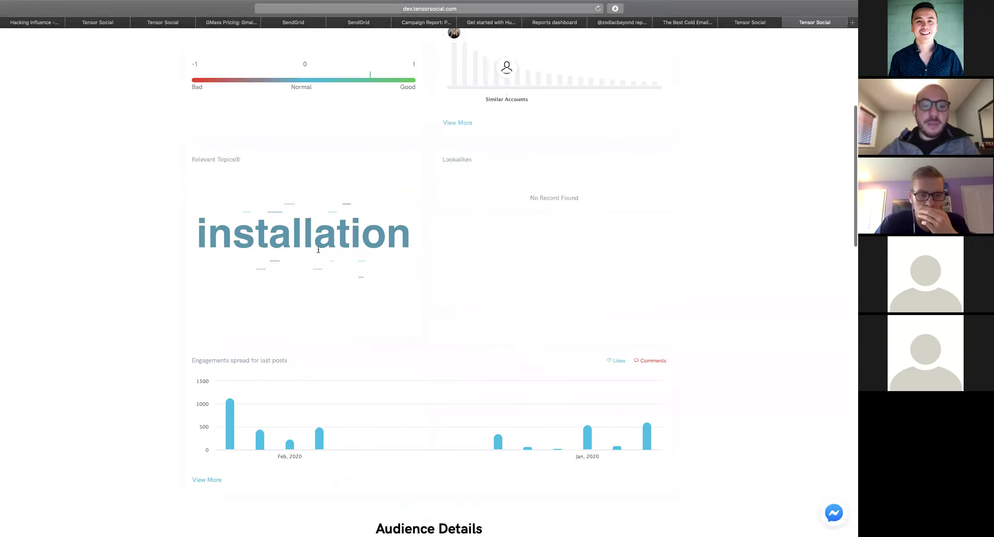
pyautogui.scroll(-3, 318, 247)
pyautogui.scroll(3, 216, 219)
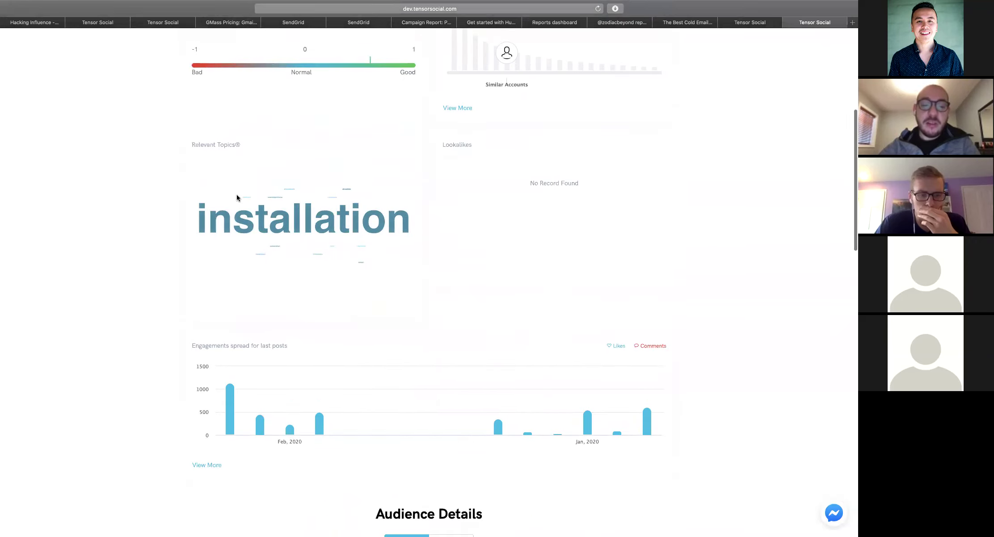
pyautogui.scroll(-7, 369, 232)
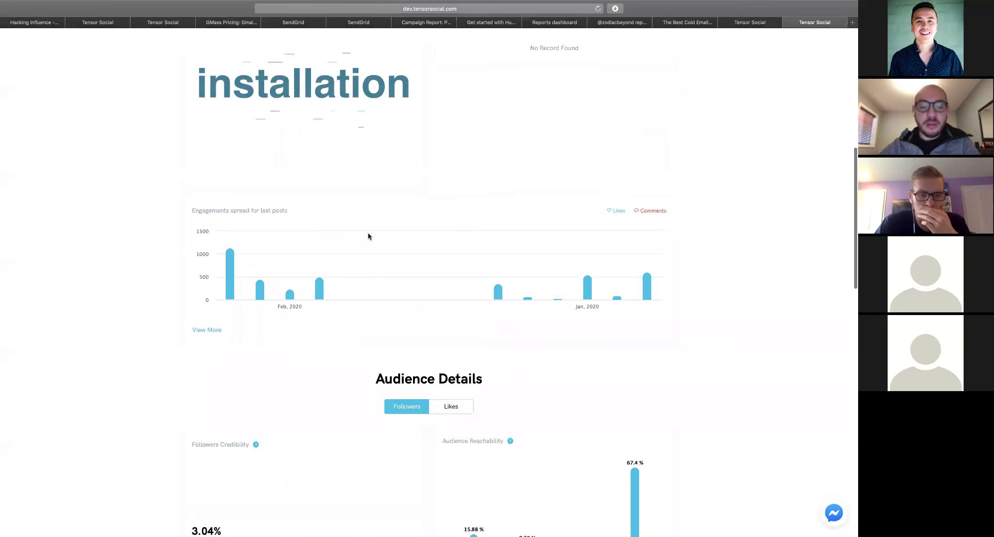
pyautogui.scroll(-9, 368, 236)
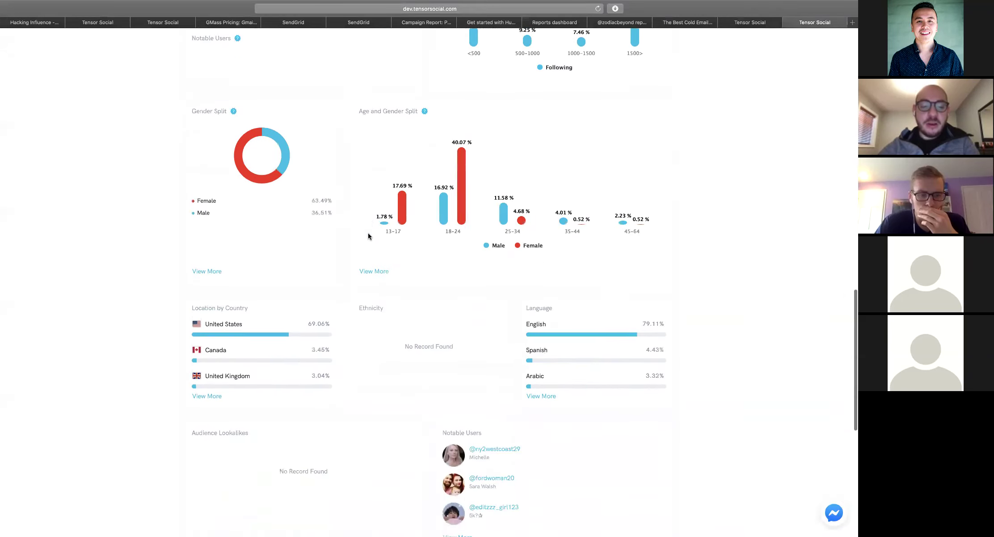
pyautogui.scroll(-5, 368, 236)
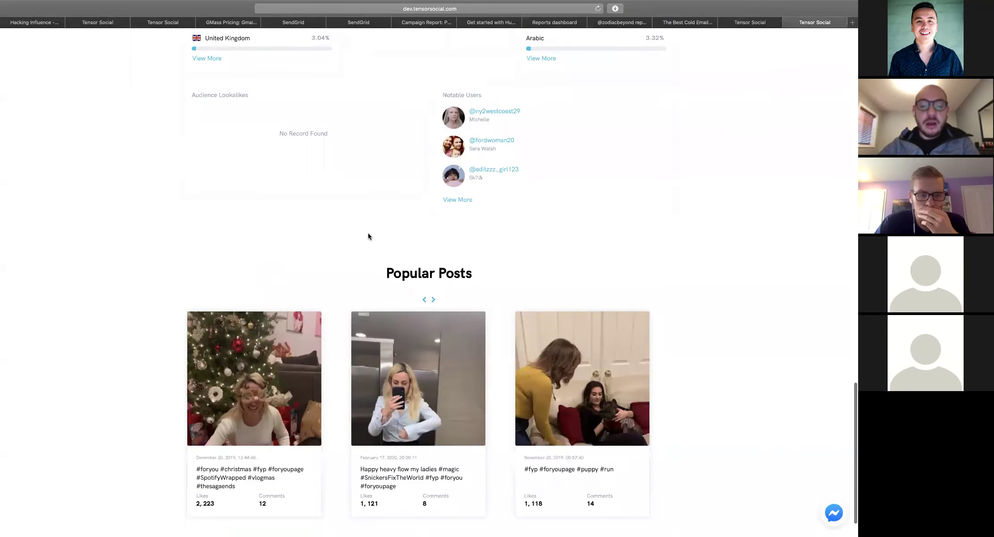
# Preview the Christmas-tree post in a TikTok tab, then close it and return to the report
pyautogui.keyDown('super'); pyautogui.click(271, 381); pyautogui.keyUp('super')
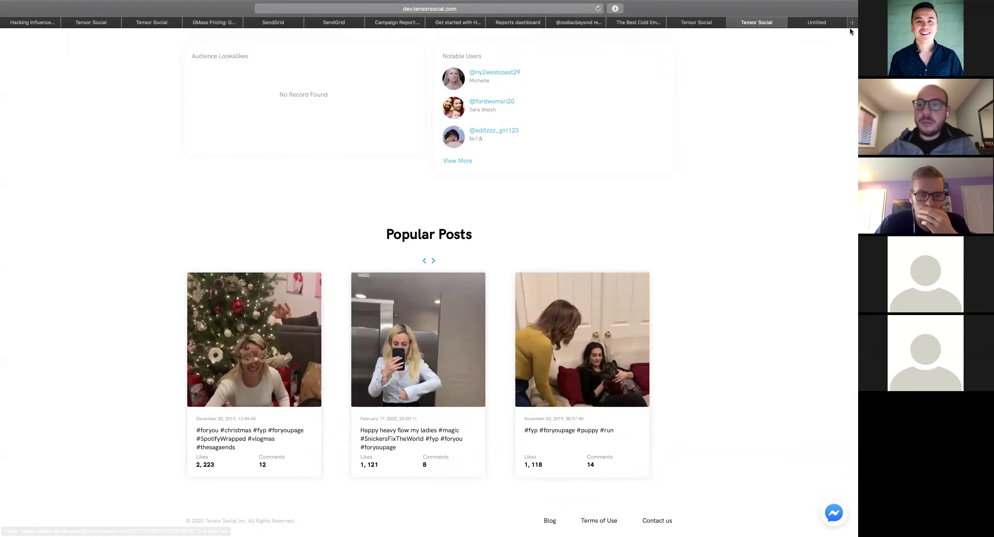
pyautogui.click(818, 22)
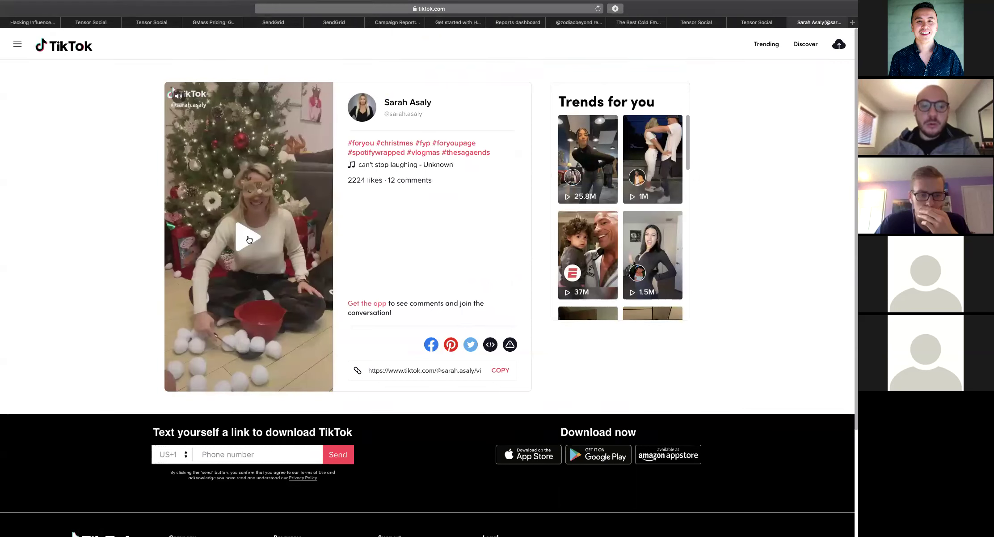
pyautogui.click(792, 22)
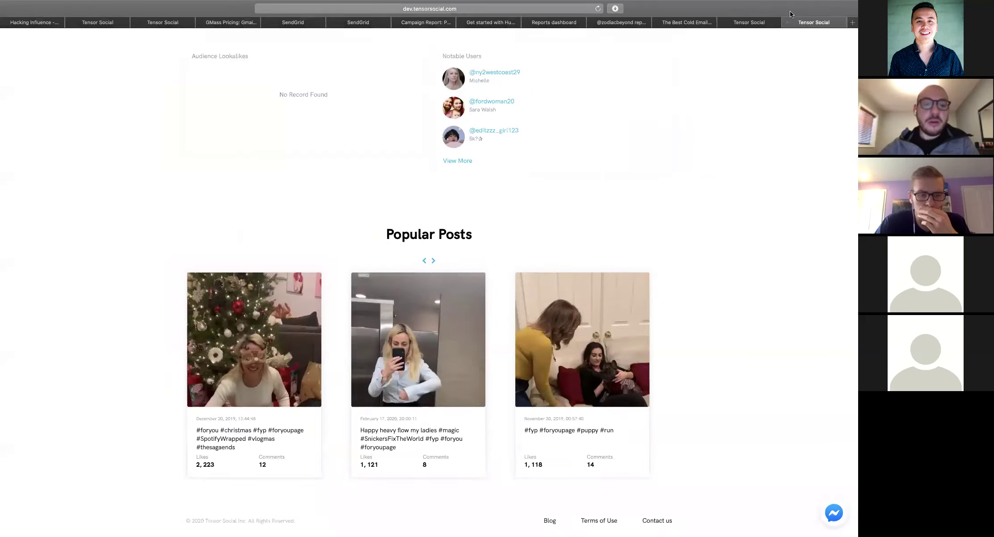
pyautogui.scroll(10, 517, 205)
pyautogui.scroll(4, 372, 142)
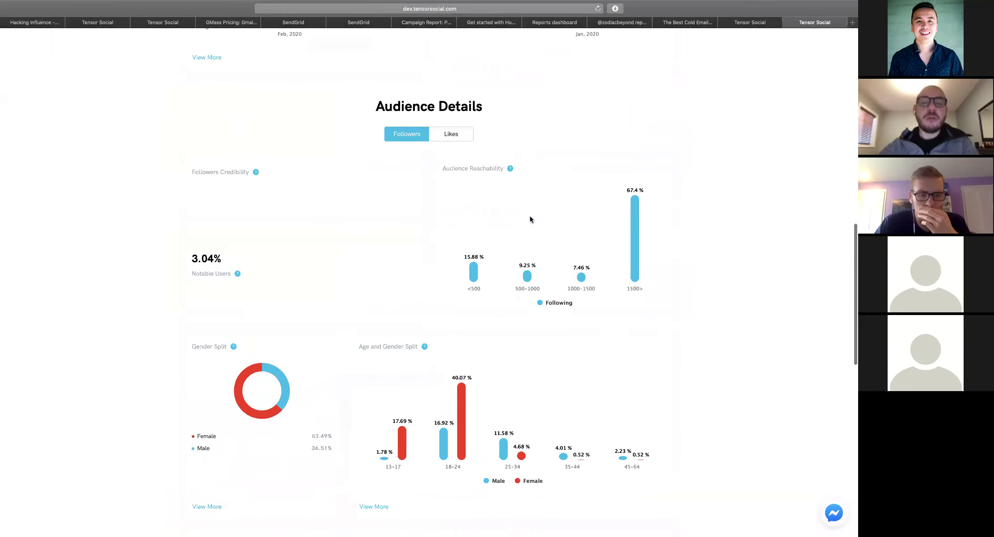
pyautogui.scroll(-4, 496, 320)
pyautogui.scroll(15, 496, 320)
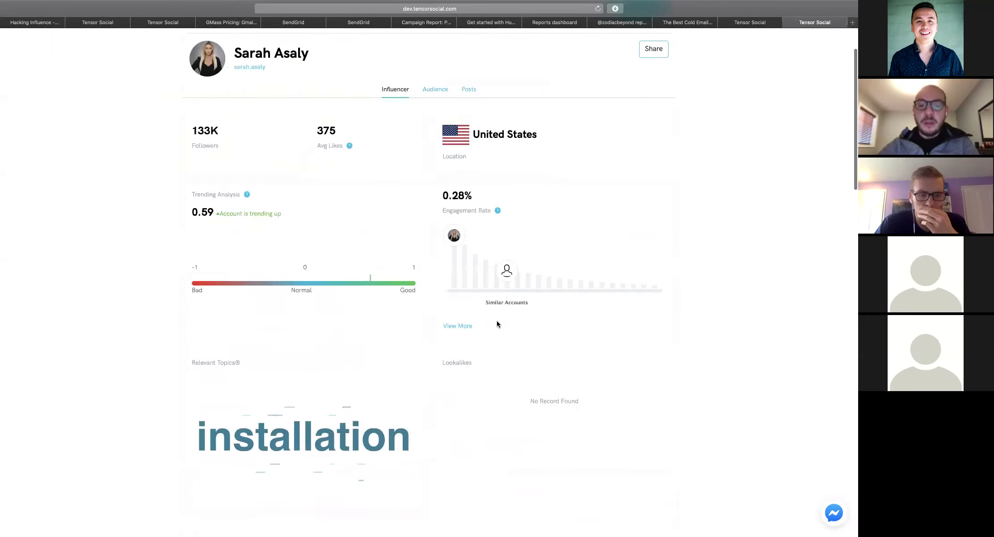
pyautogui.scroll(2, 496, 324)
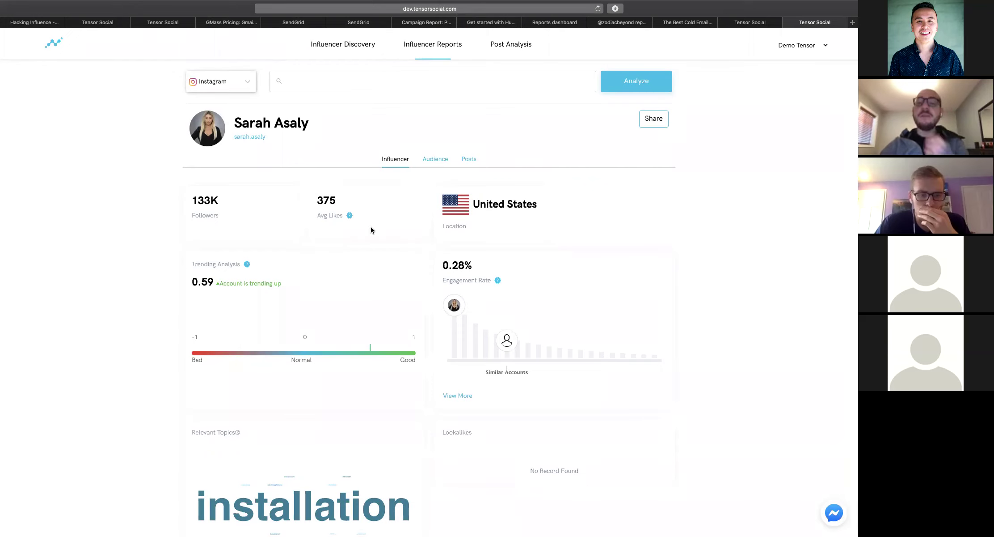
# Return to Influencer Discovery, remove the real estate bio filter, and switch to the Q&A slide
pyautogui.click(318, 45)
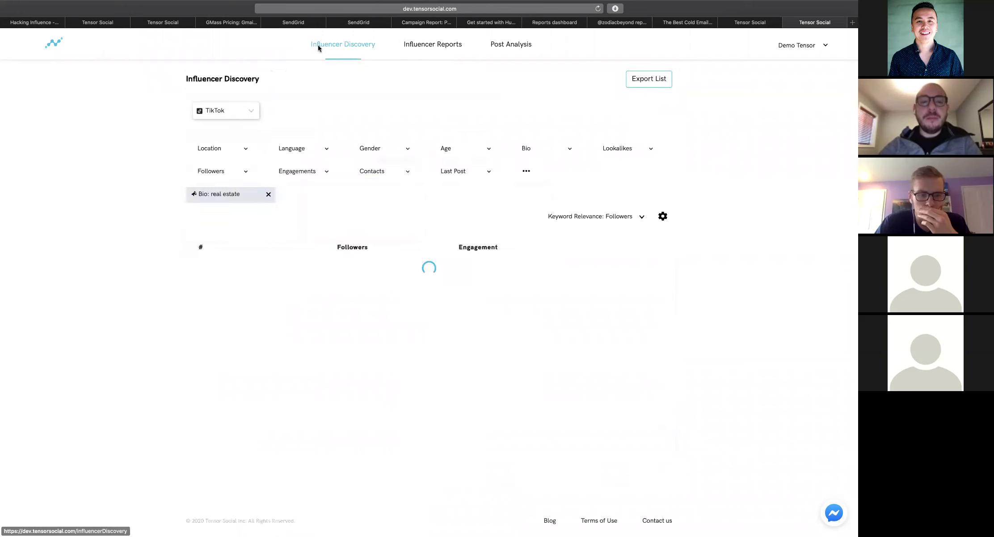
pyautogui.click(268, 193)
pyautogui.press('super+Tab')
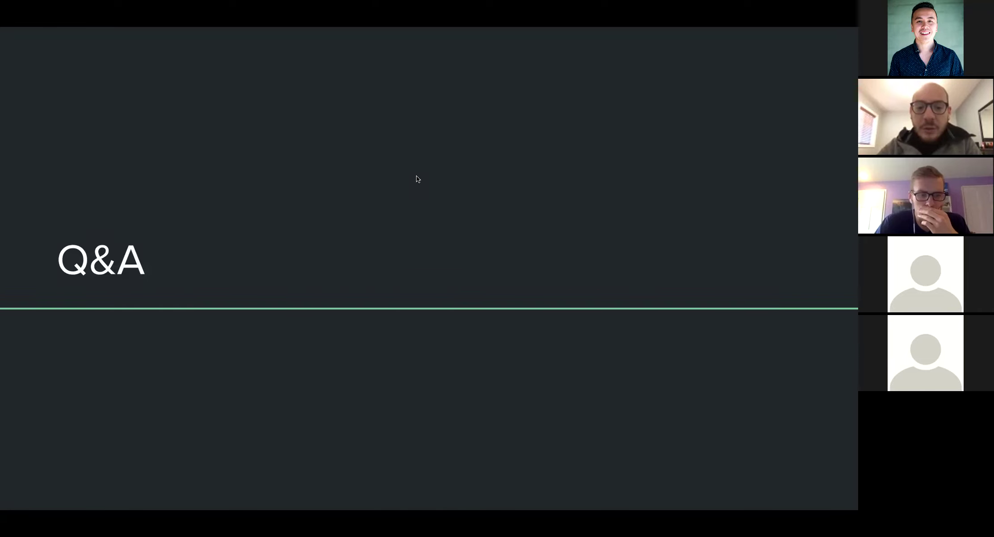
# Type the second creator's username into Spotlight and select it for copying
pyautogui.press('super+space')
pyautogui.press('super+a')
pyautogui.press('super+c')
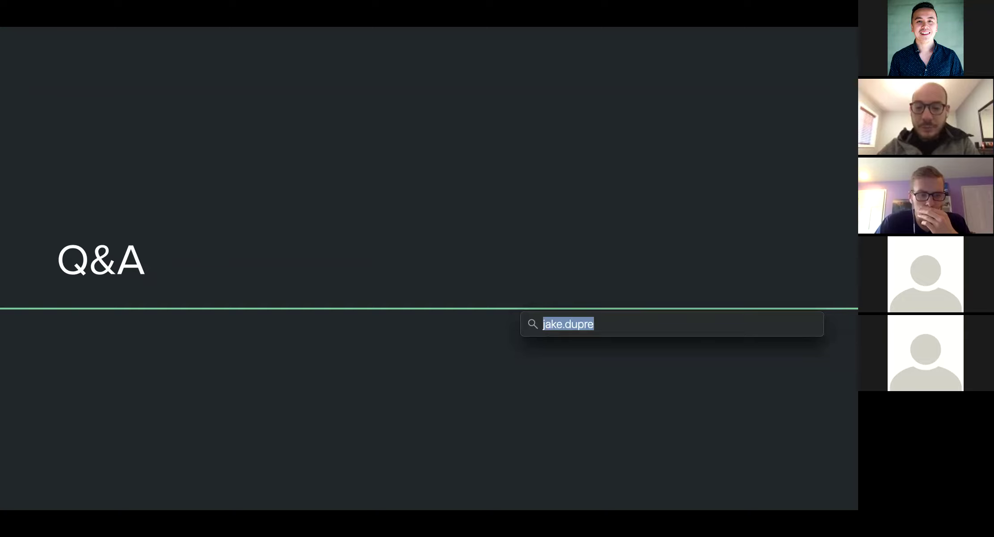
# Run a TikTok Influencer Report for the pasted username
pyautogui.click(417, 44)
pyautogui.click(244, 203)
pyautogui.click(219, 256)
pyautogui.click(327, 198)
pyautogui.press('super+v')
pyautogui.click(454, 206)
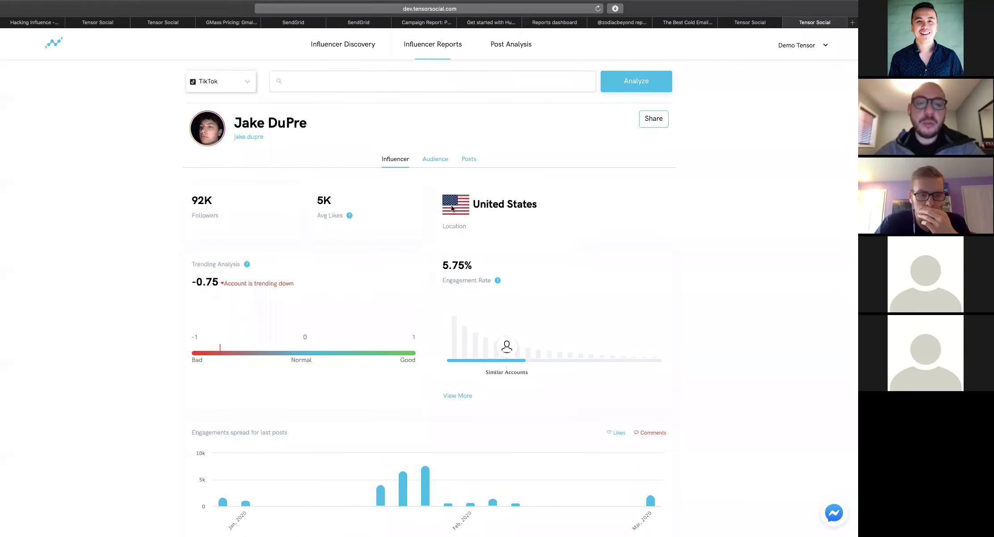
# Review the 92K-follower creator's engagement, gender, age and location breakdowns, then switch to the Q&A slide
pyautogui.scroll(-3, 413, 213)
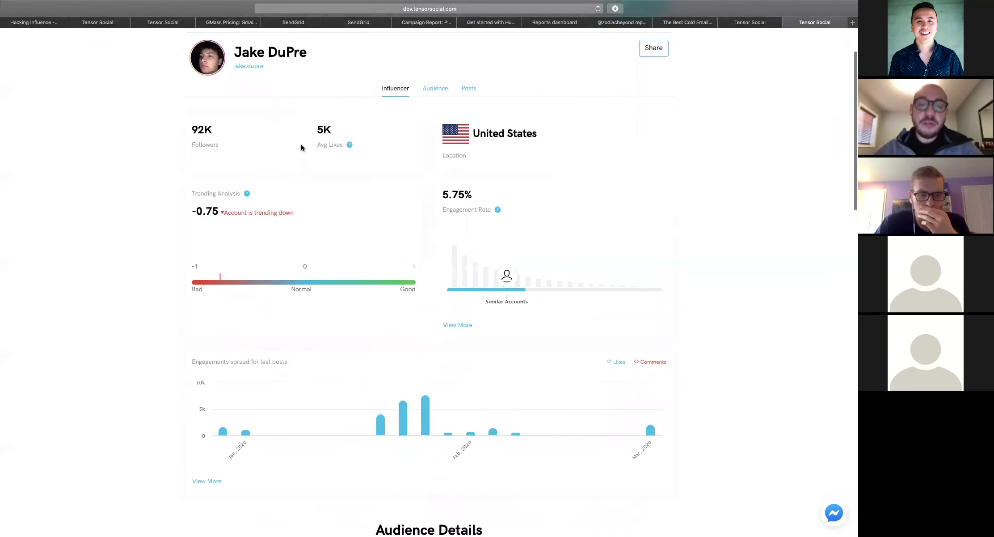
pyautogui.scroll(-5, 323, 129)
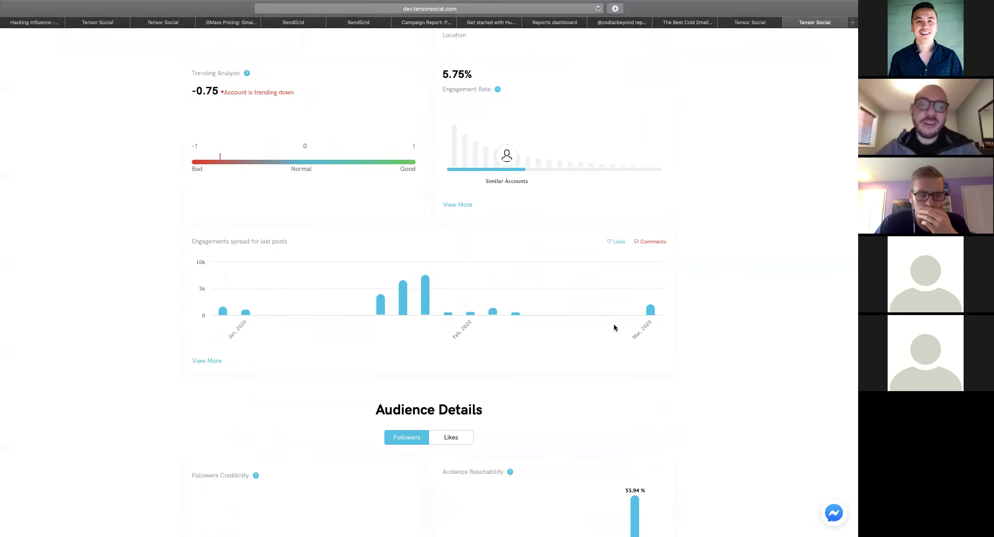
pyautogui.scroll(-2, 613, 327)
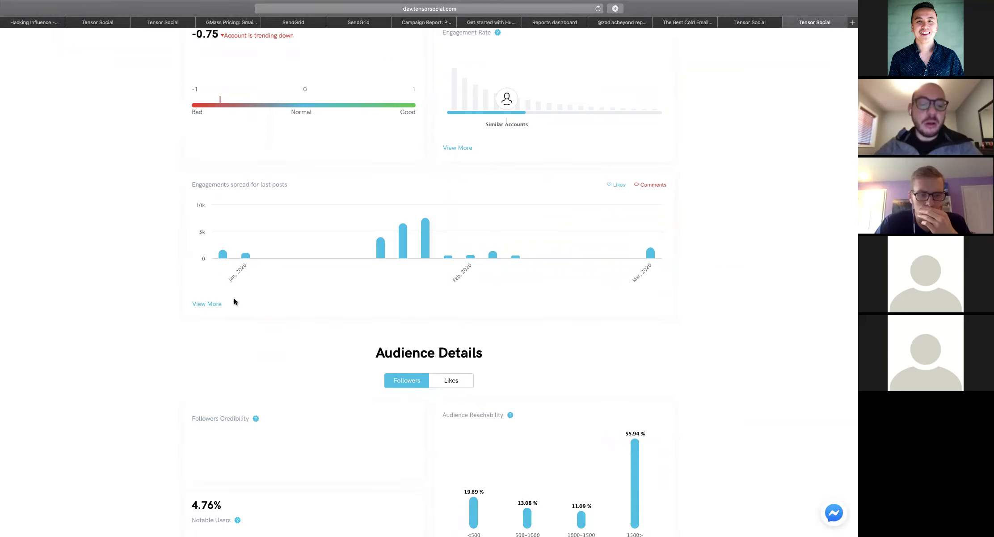
pyautogui.scroll(-10, 234, 301)
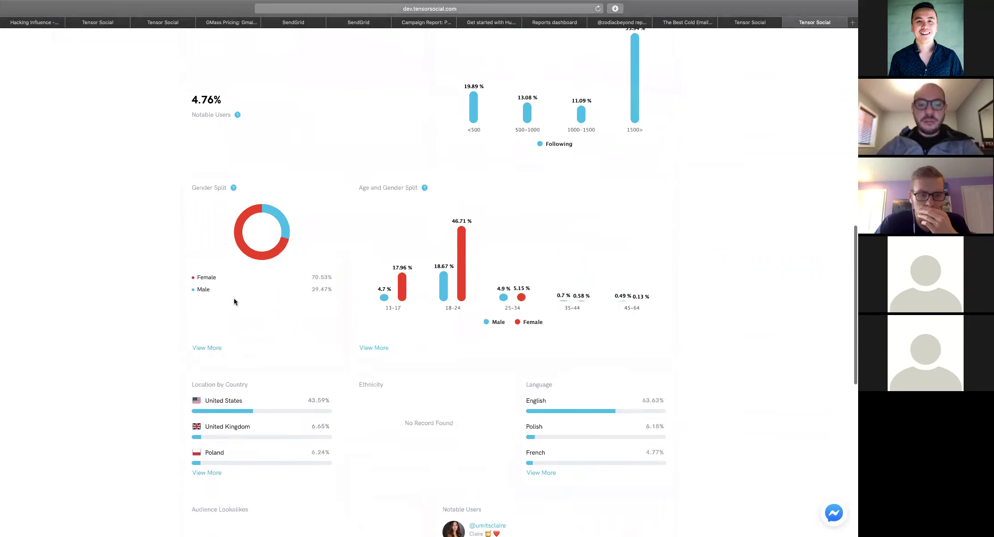
pyautogui.scroll(-3, 234, 301)
pyautogui.press('super+Tab')
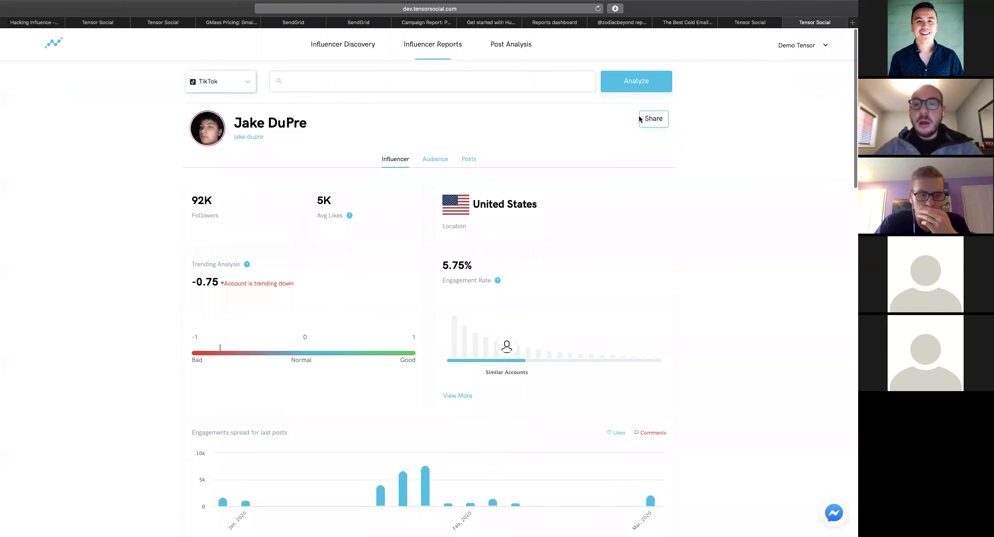
# Reveal and select the full shareable link for the creator's TikTok report, then close the share popup
pyautogui.click(648, 117)
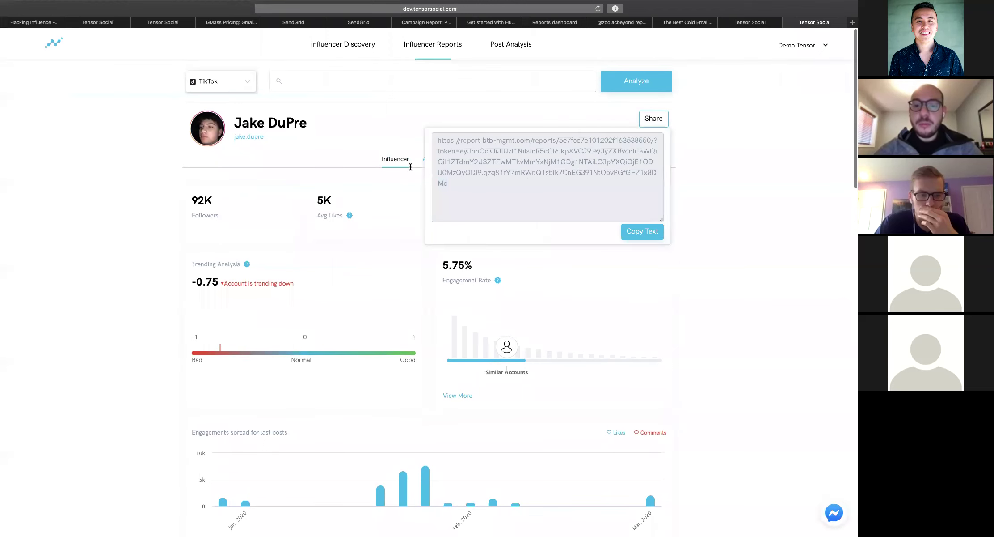
pyautogui.tripleClick(433, 144)
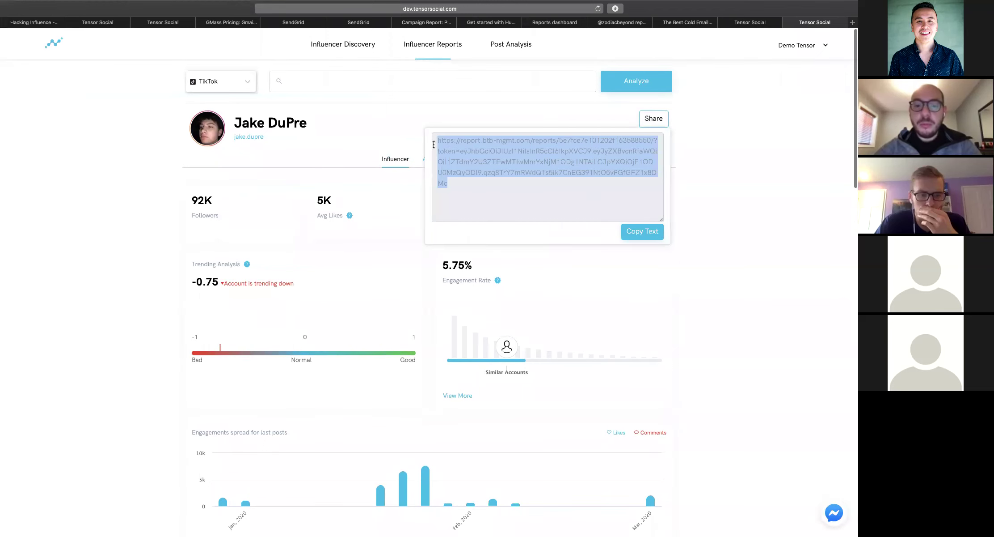
pyautogui.click(656, 124)
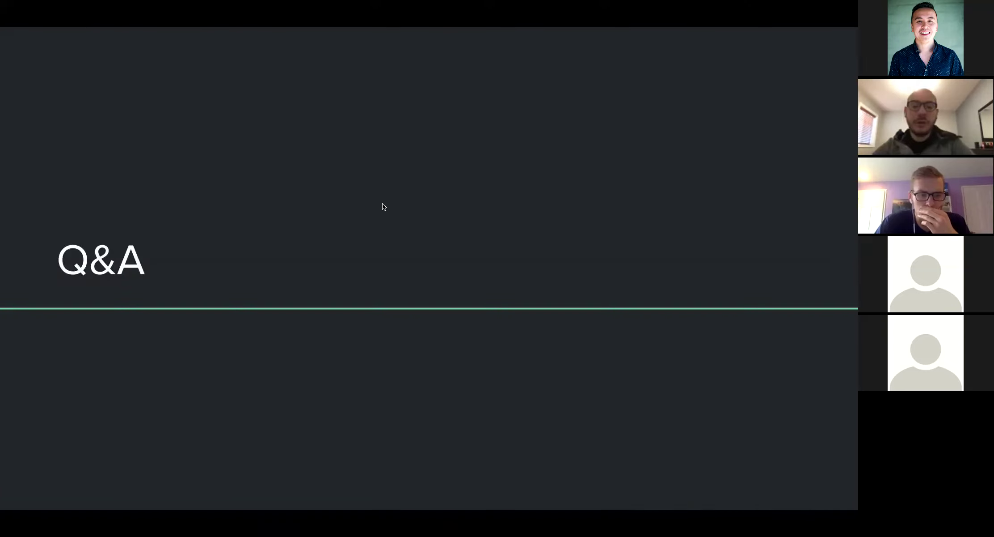